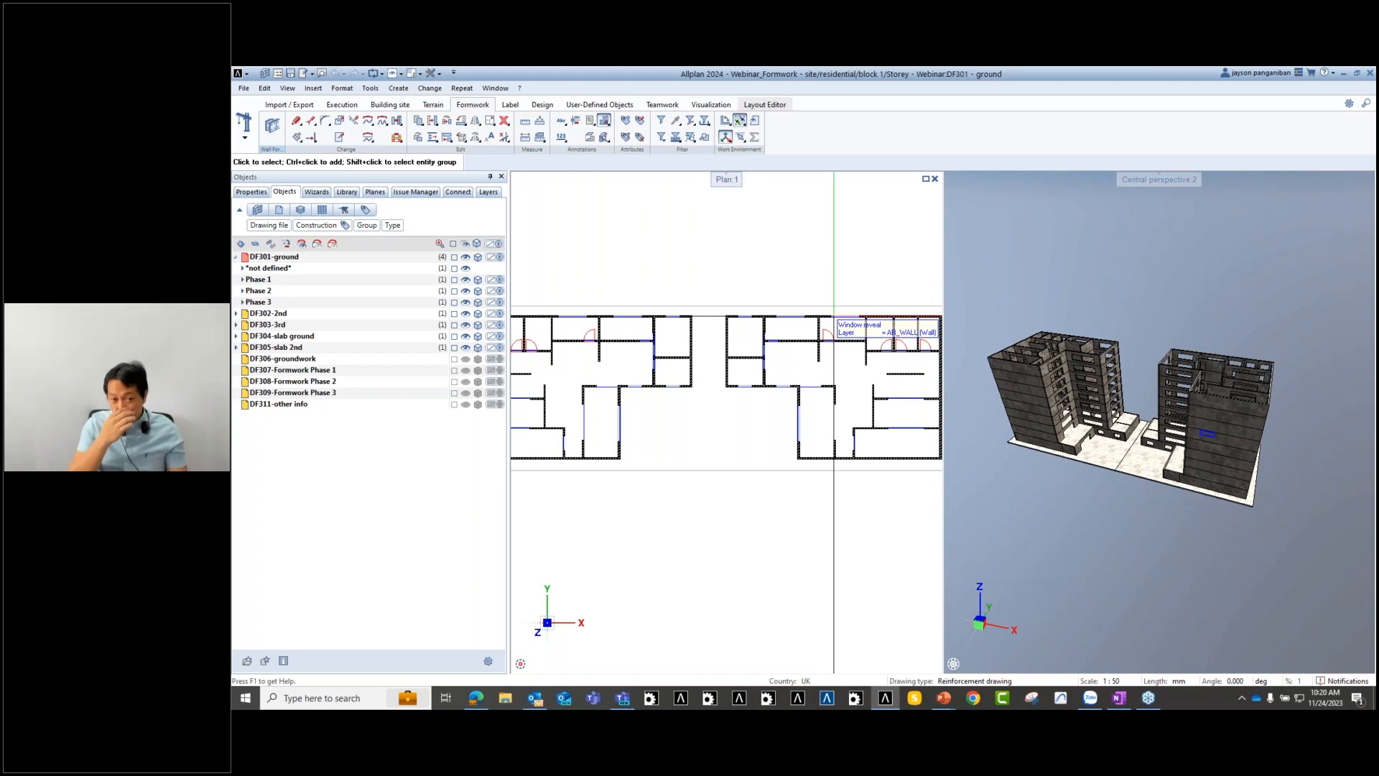
- Adjust the 3D and plan views, then open the Formwork toolbar's work-environment list
scroll(1162, 447, "up", 3)
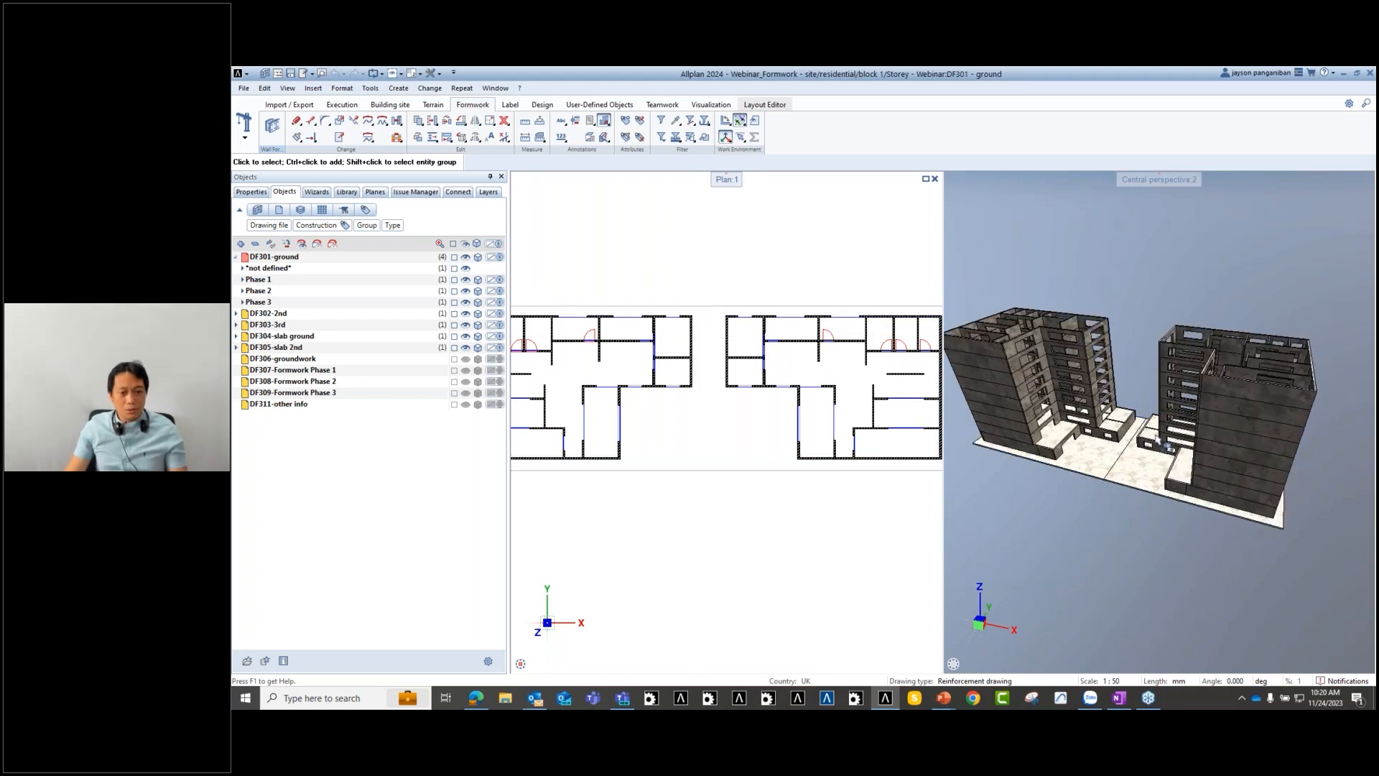
left_click_drag(1163, 447, 1048, 443)
middle_click_drag(1049, 443, 1081, 447)
middle_click_drag(617, 512, 641, 506)
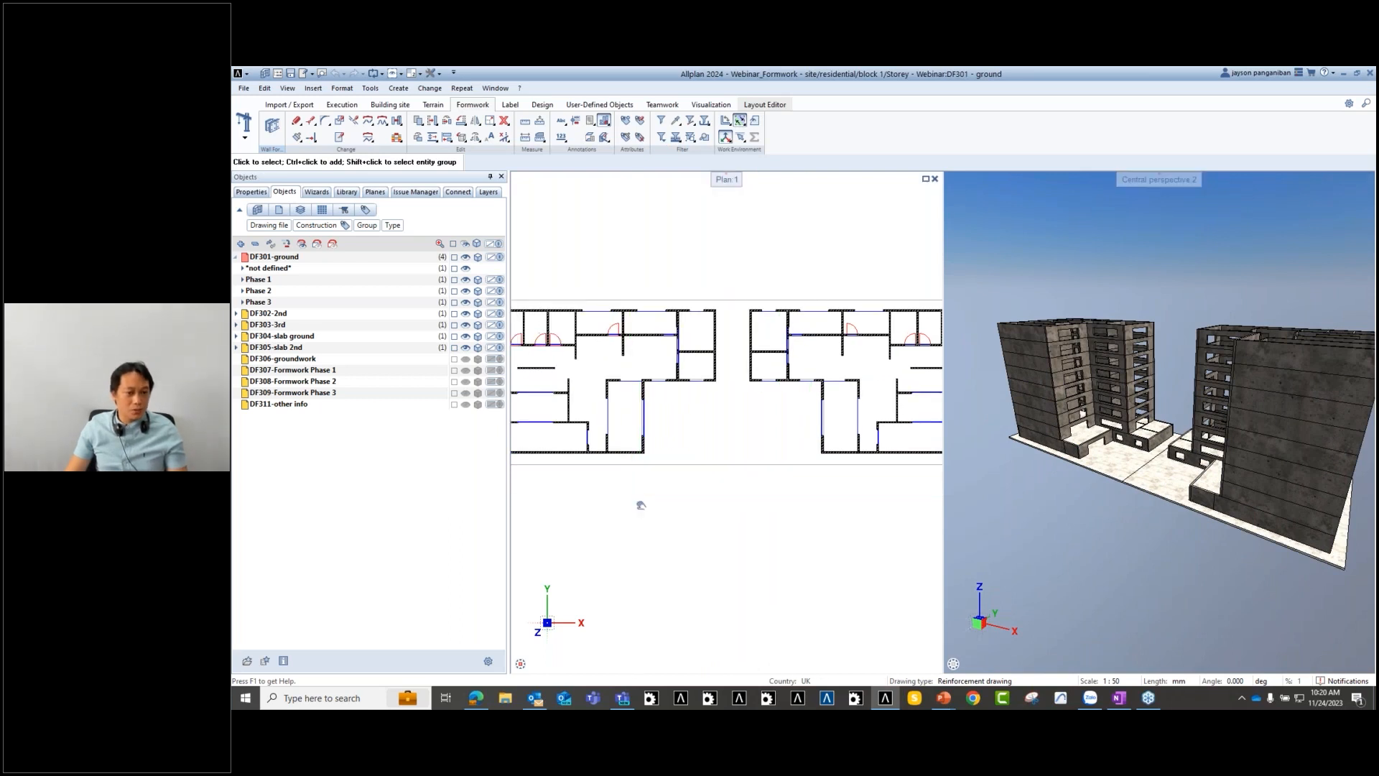
scroll(641, 506, "down", 2)
scroll(646, 431, "up", 1)
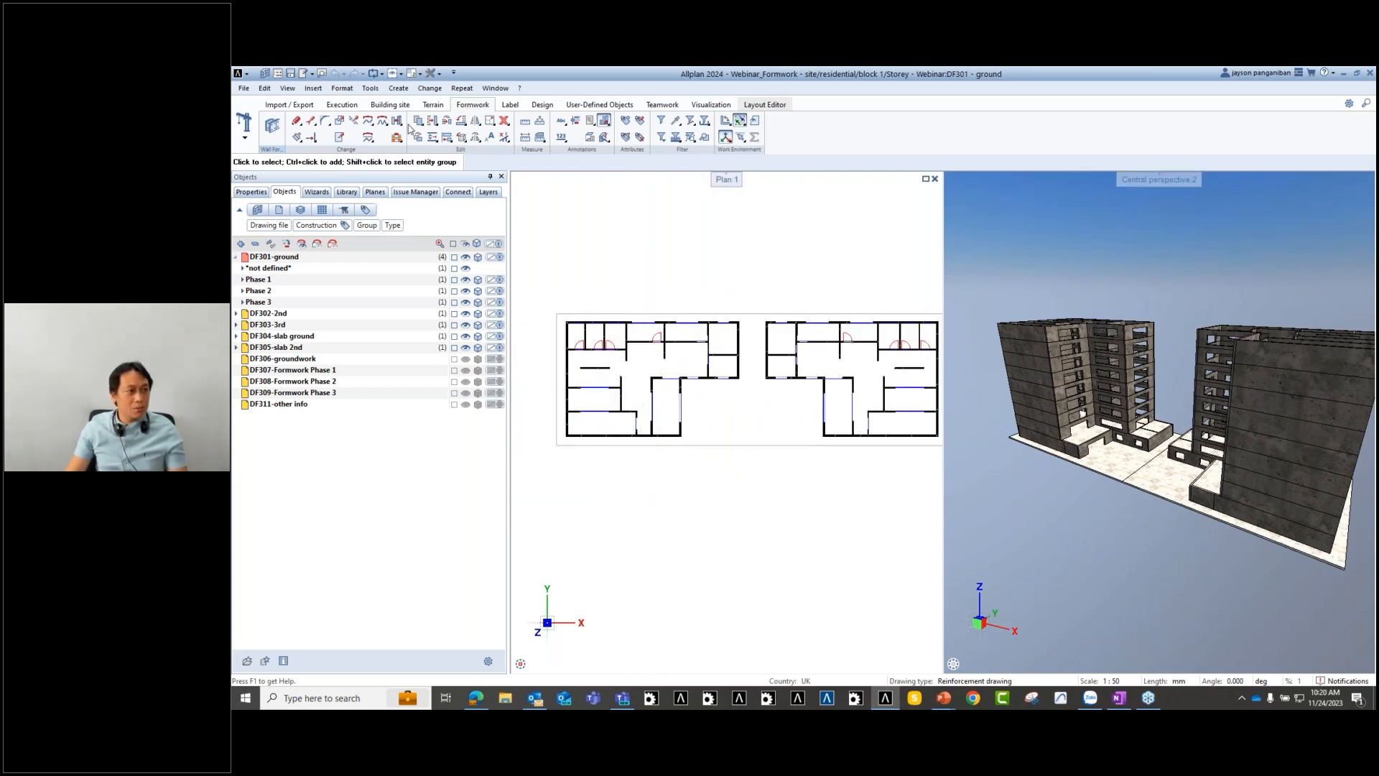
left_click(243, 138)
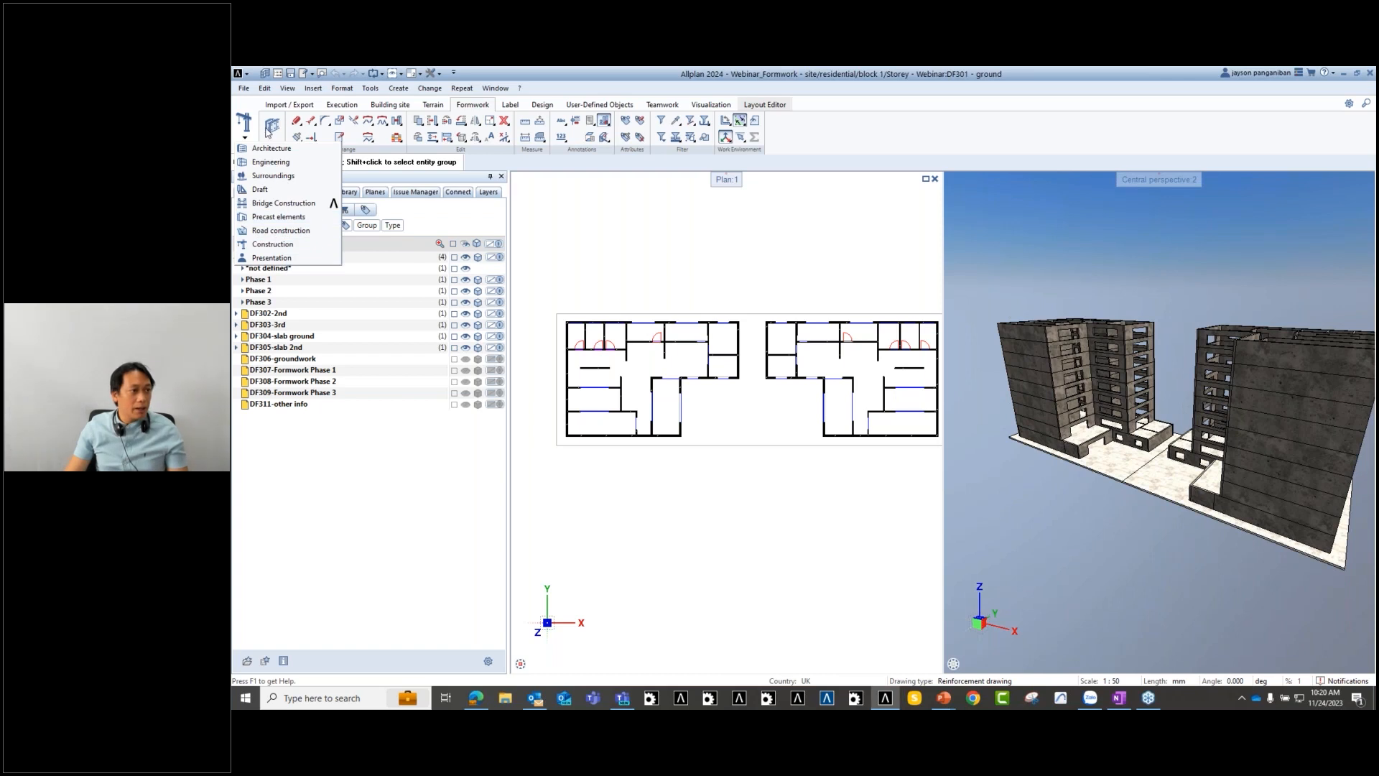
- Start wall formwork with Meva Mammut 350 and display the drawing-file tree
left_click(272, 127)
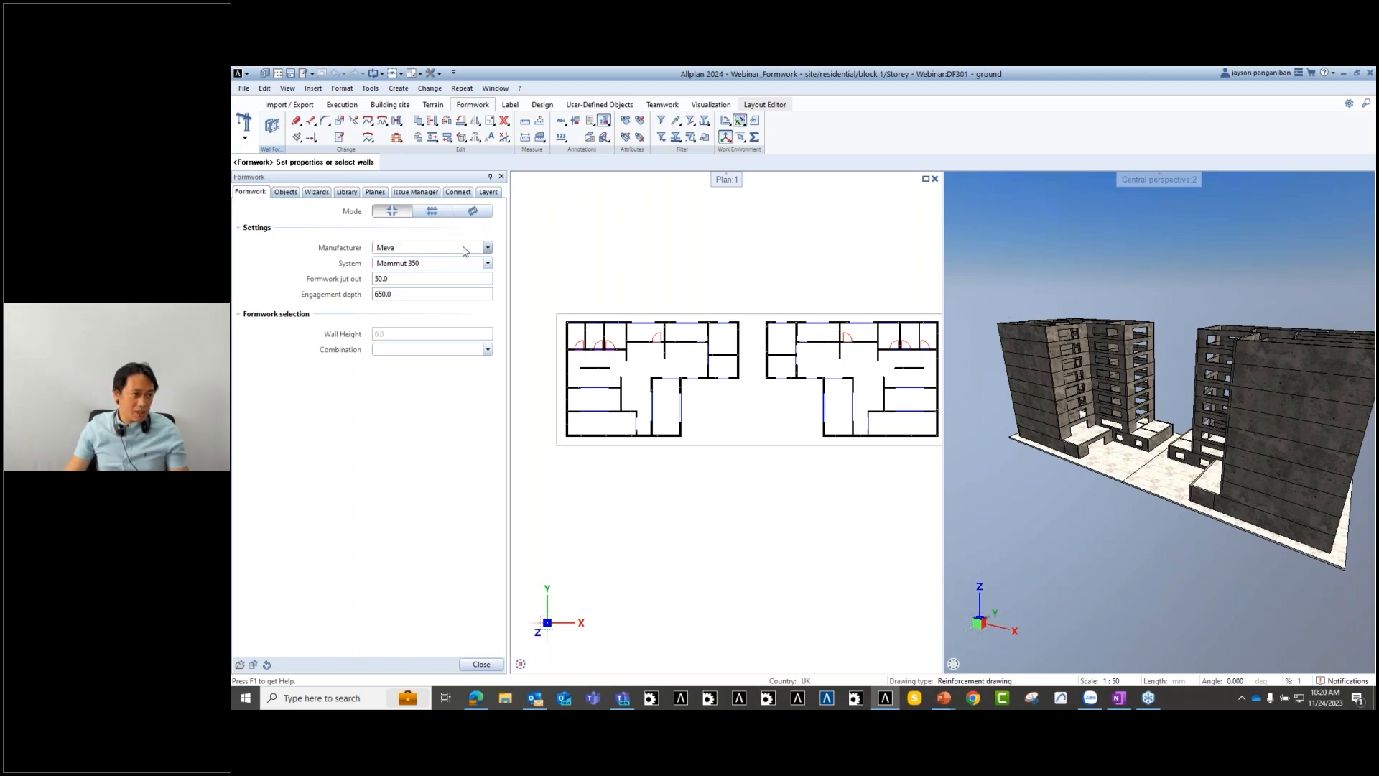
left_click(488, 249)
left_click(477, 259)
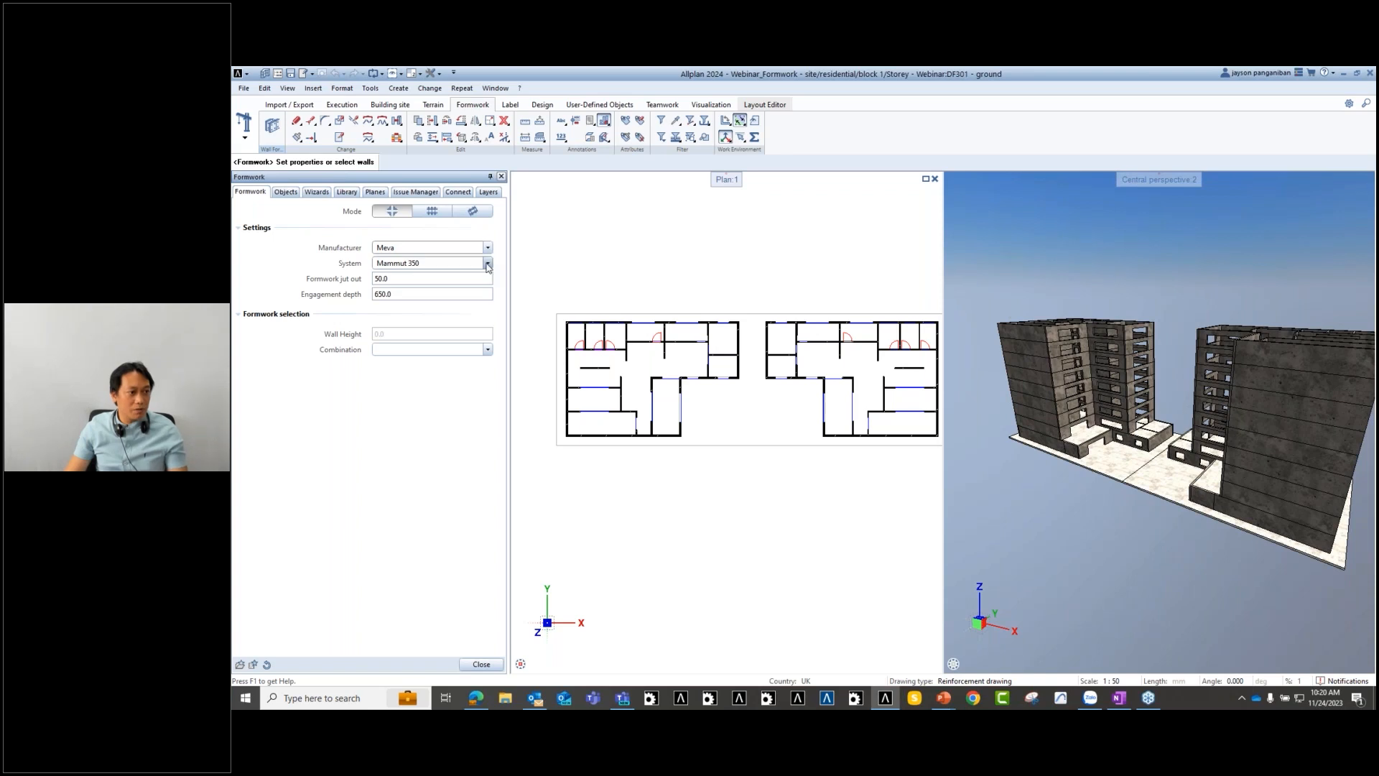
left_click(488, 263)
left_click(488, 265)
left_click(488, 264)
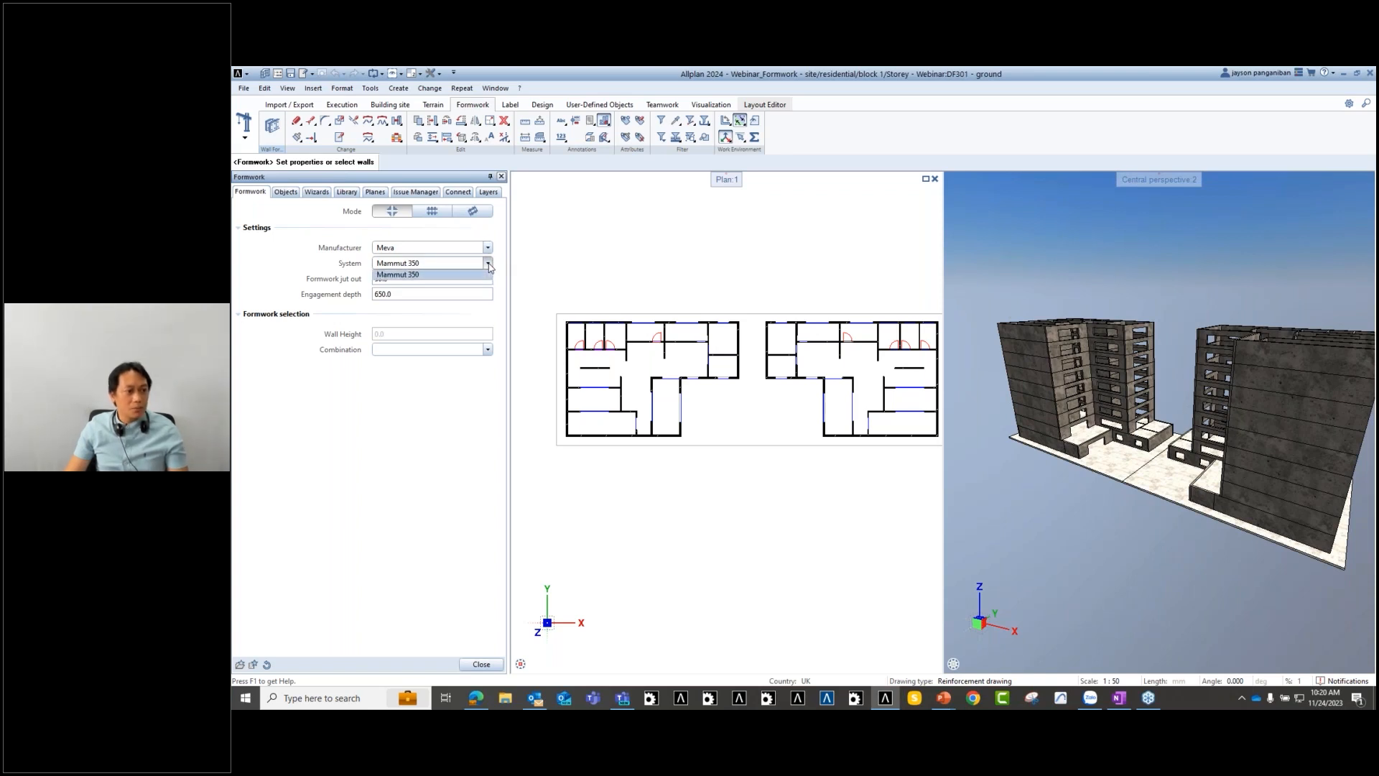
left_click(445, 318)
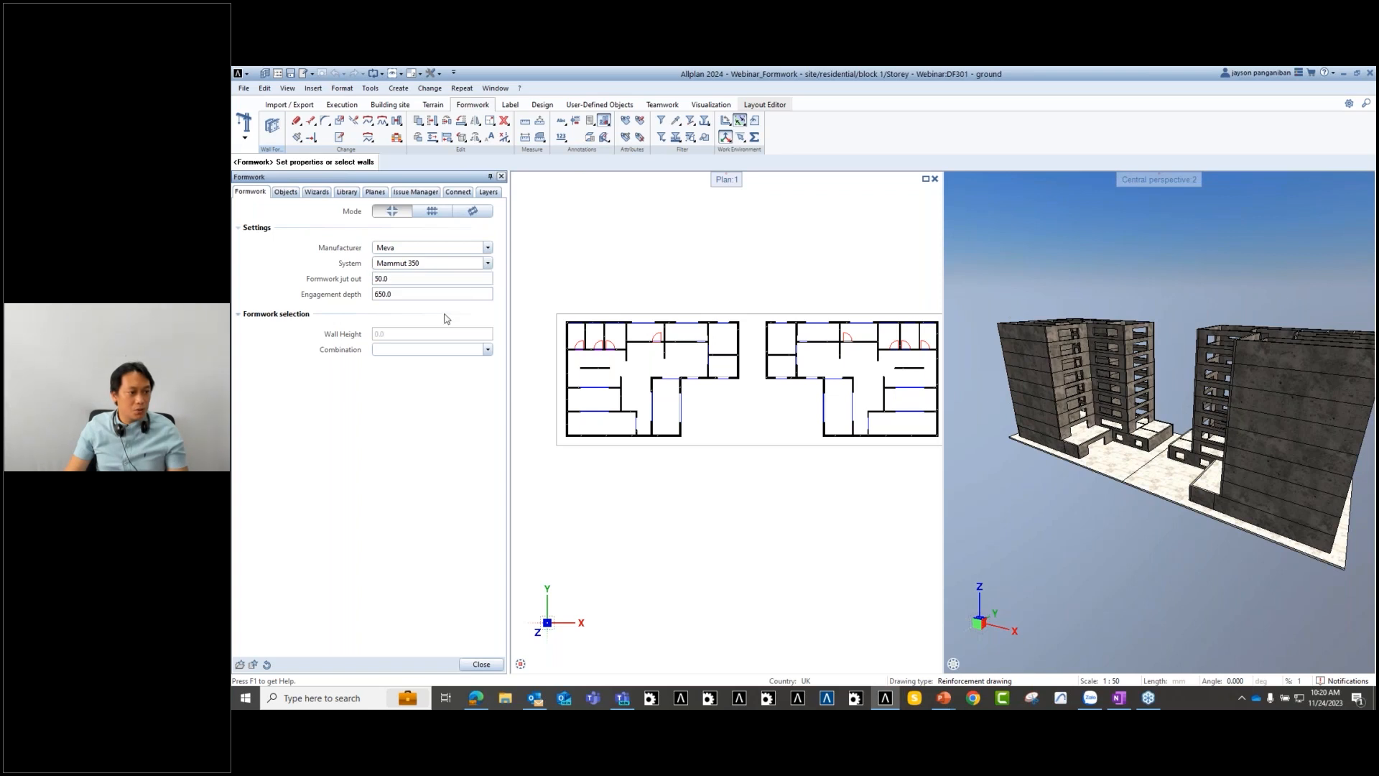
middle_click_drag(608, 486, 627, 477)
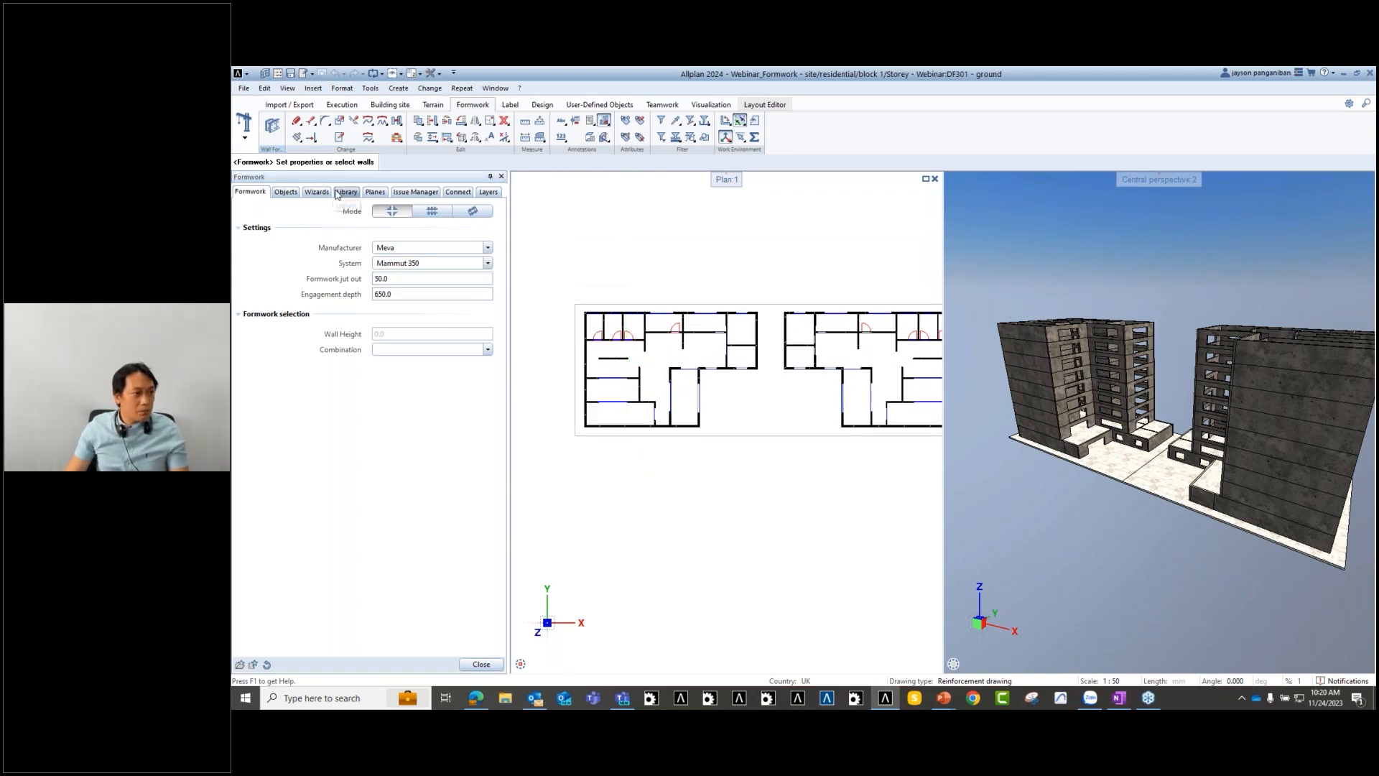
left_click(285, 192)
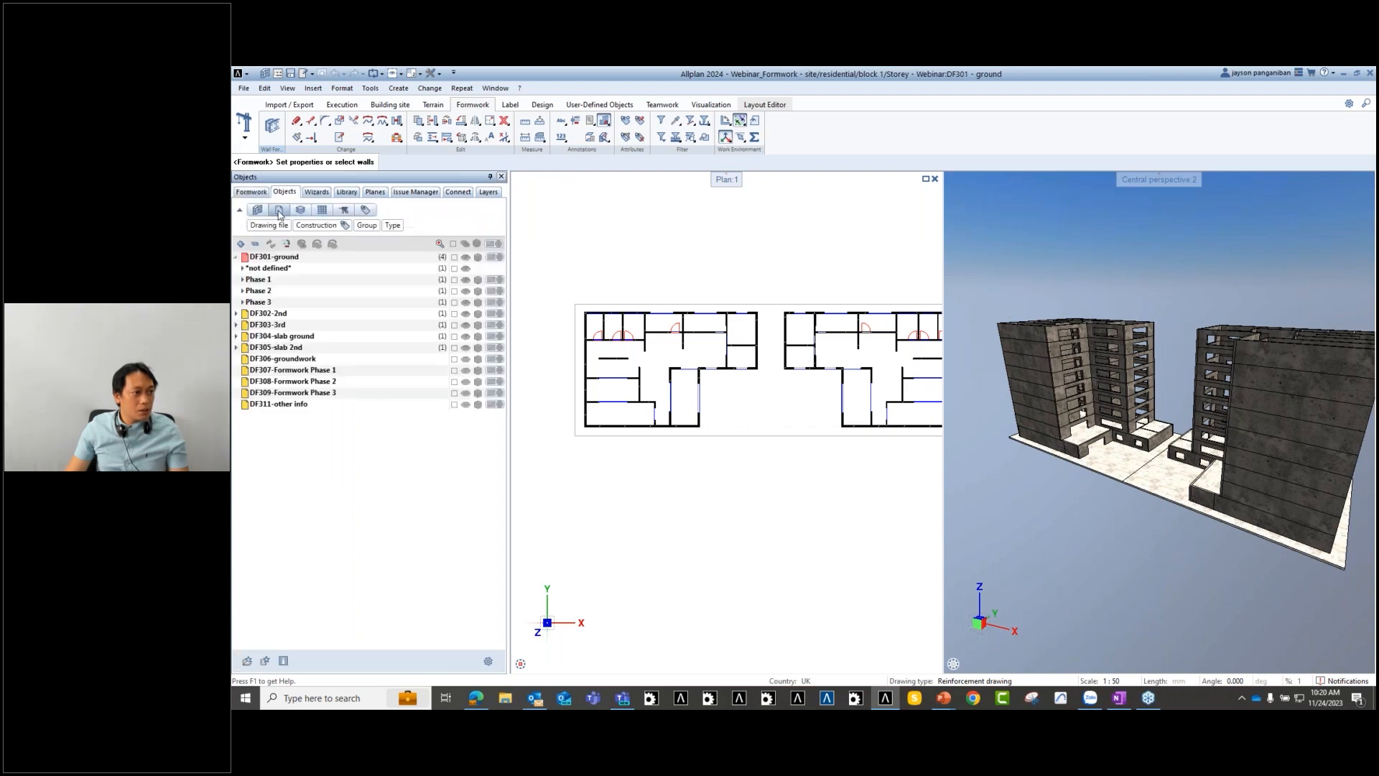
- Open and dismiss the options menu for DF307-Formwork Phase 1, then select that file
right_click(244, 371)
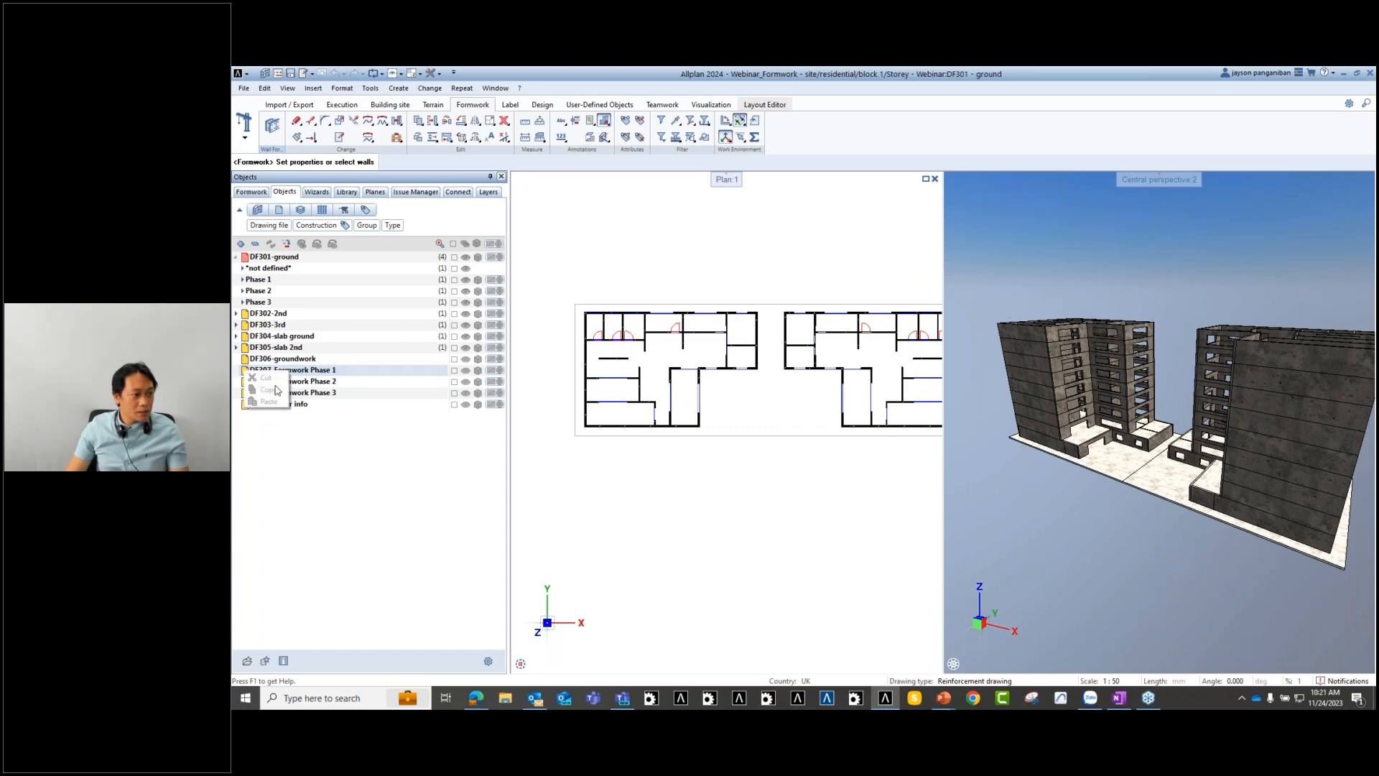
left_click(248, 370)
right_click(247, 371)
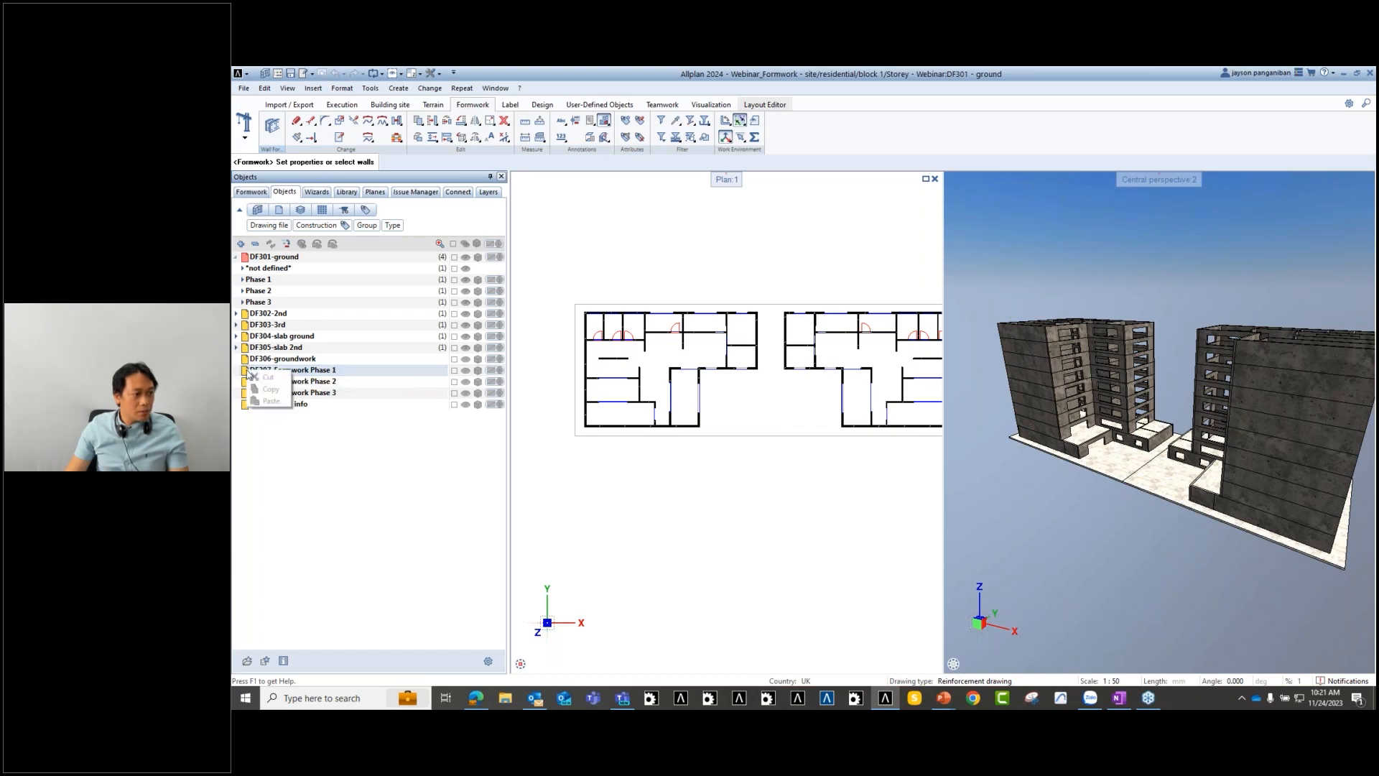
left_click(251, 372)
right_click(245, 369)
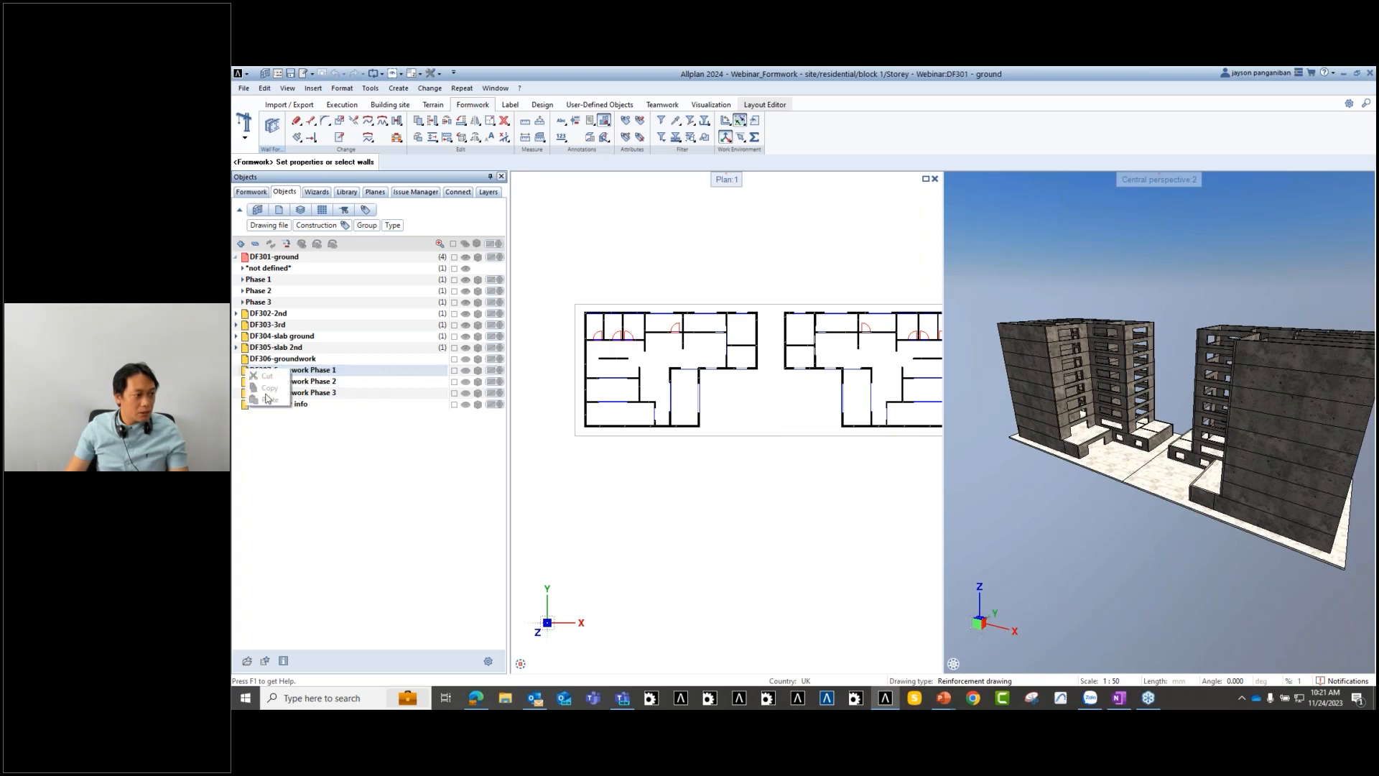
left_click(628, 465)
middle_click_drag(628, 464, 634, 467)
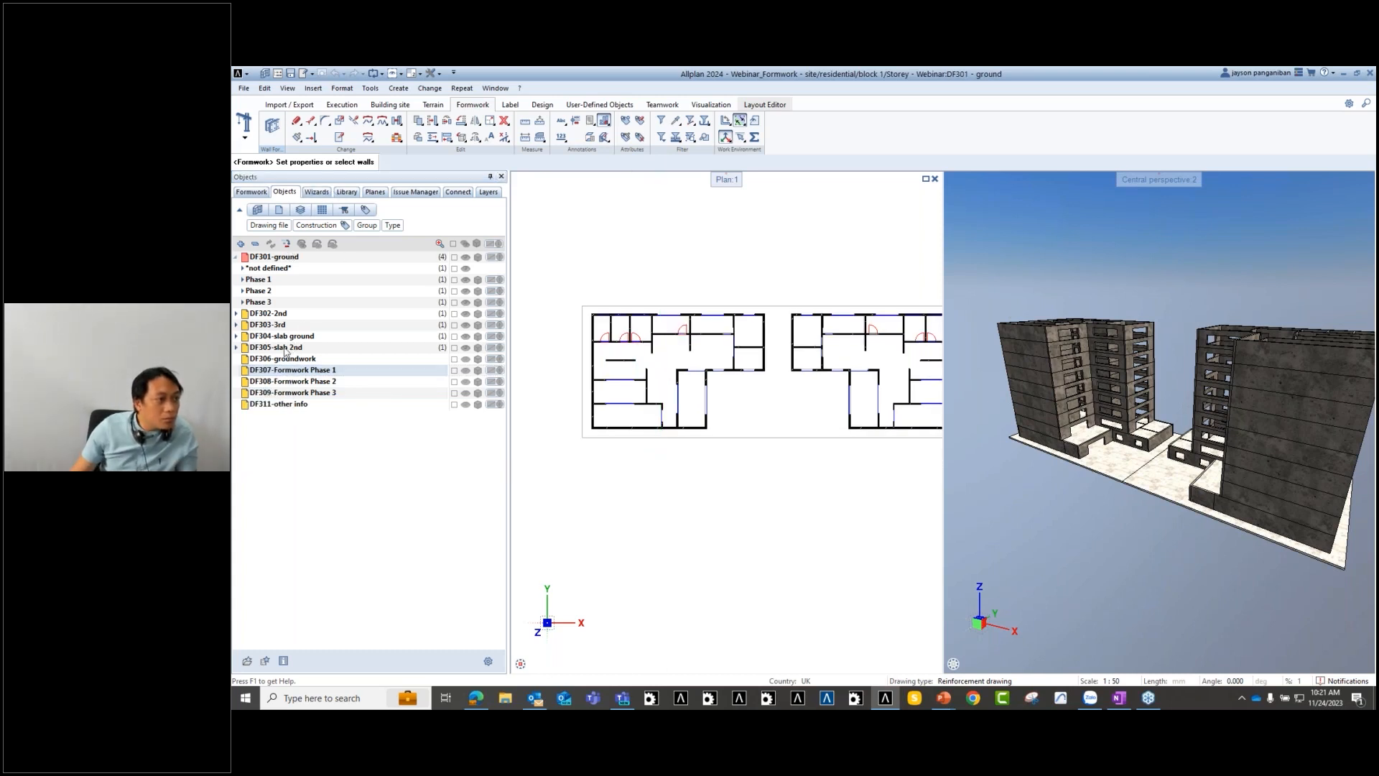
right_click(321, 371)
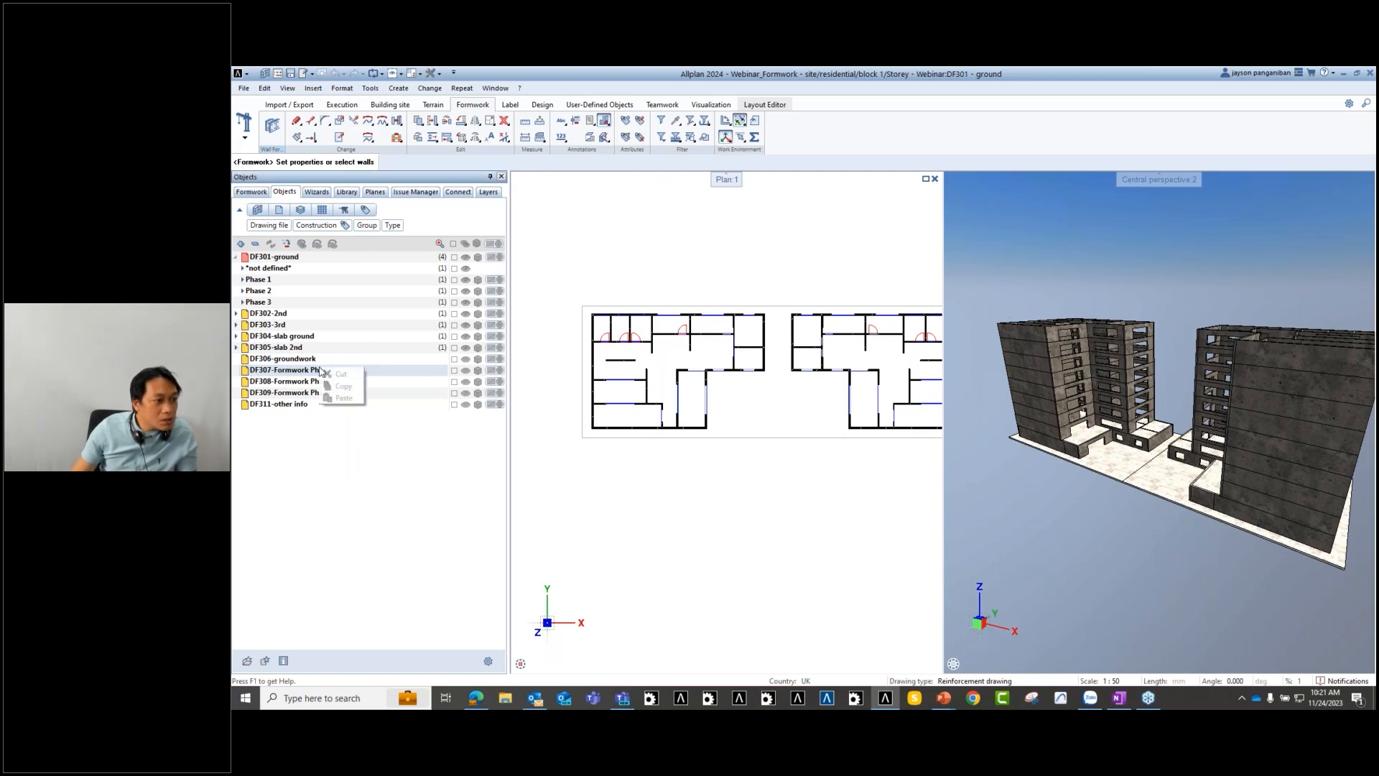
right_click(245, 370)
left_click(246, 371)
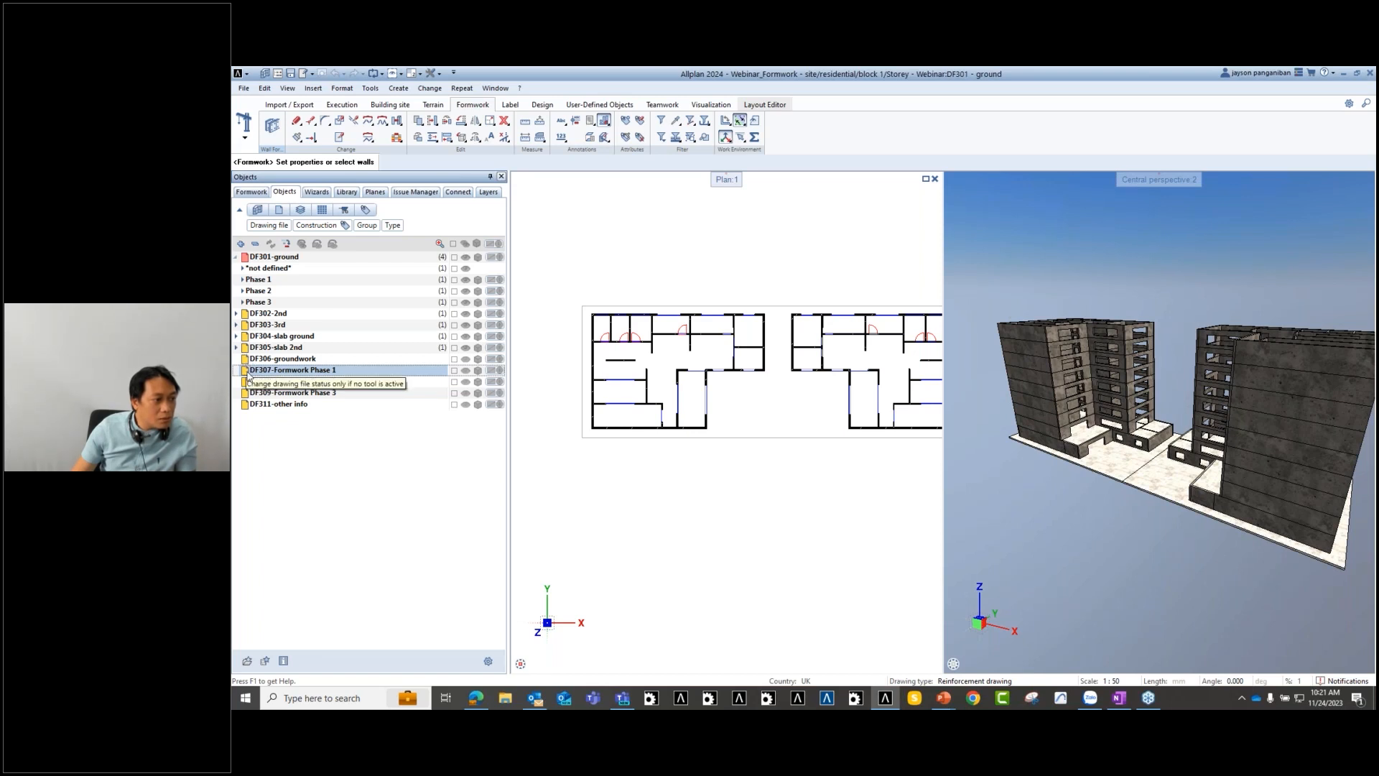
- End the formwork tool and open and close the project drawing-file selection several times
key("Escape")
double_click(616, 489)
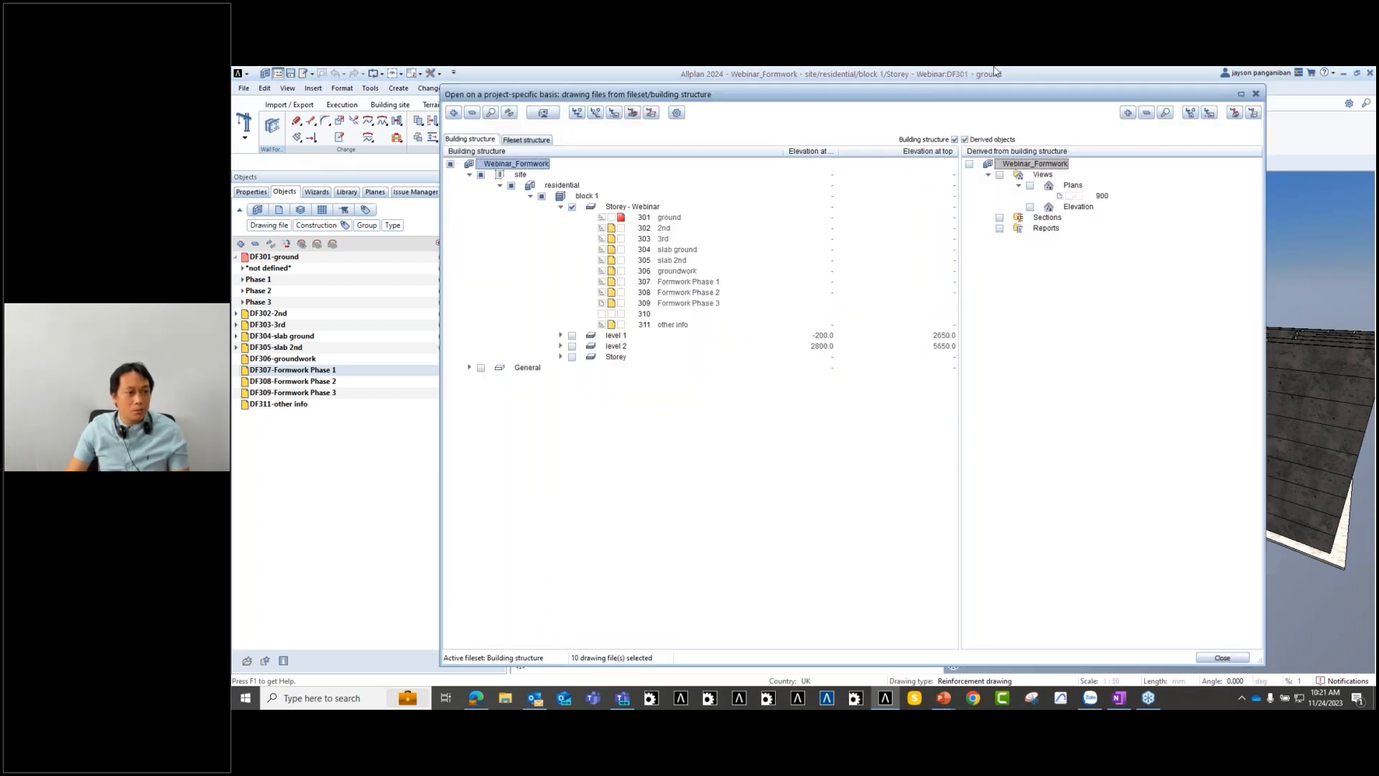
left_click_drag(953, 98, 944, 91)
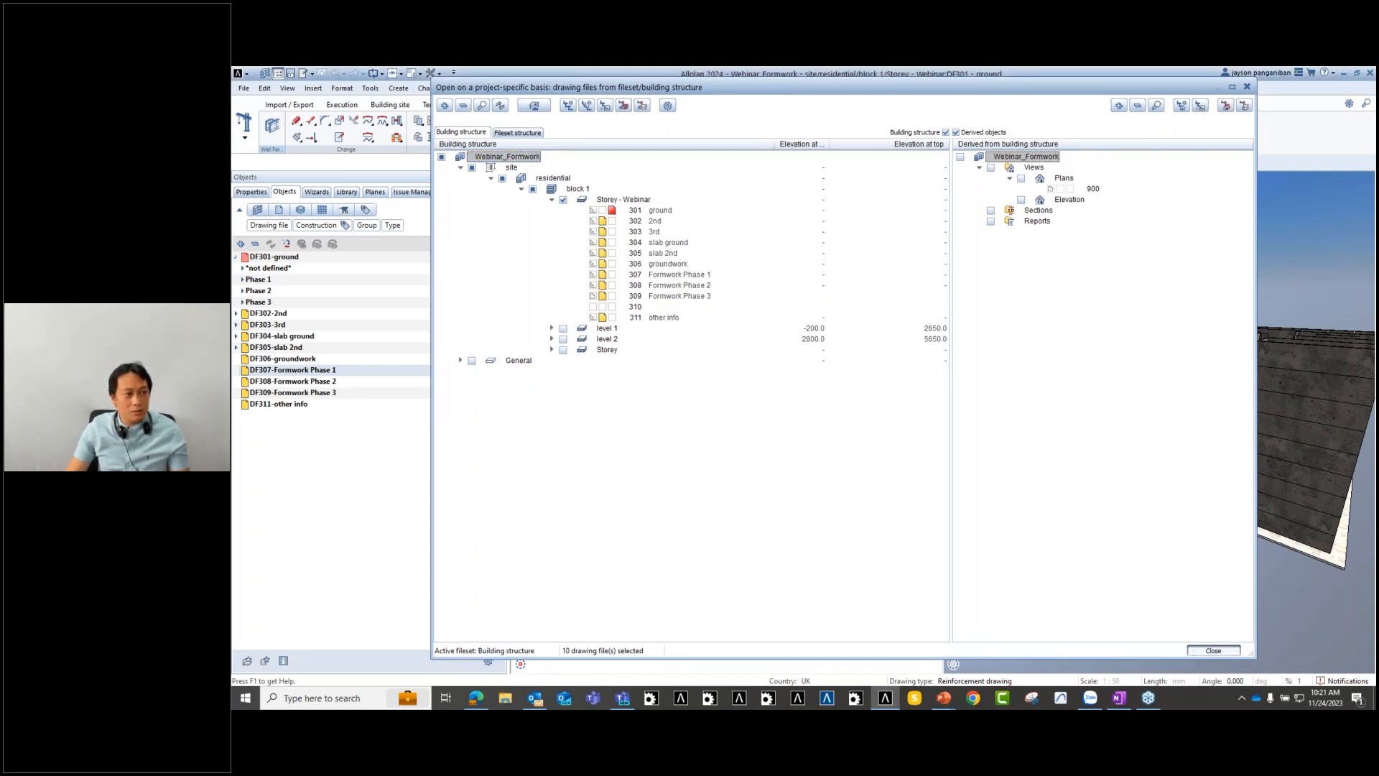
left_click(1214, 650)
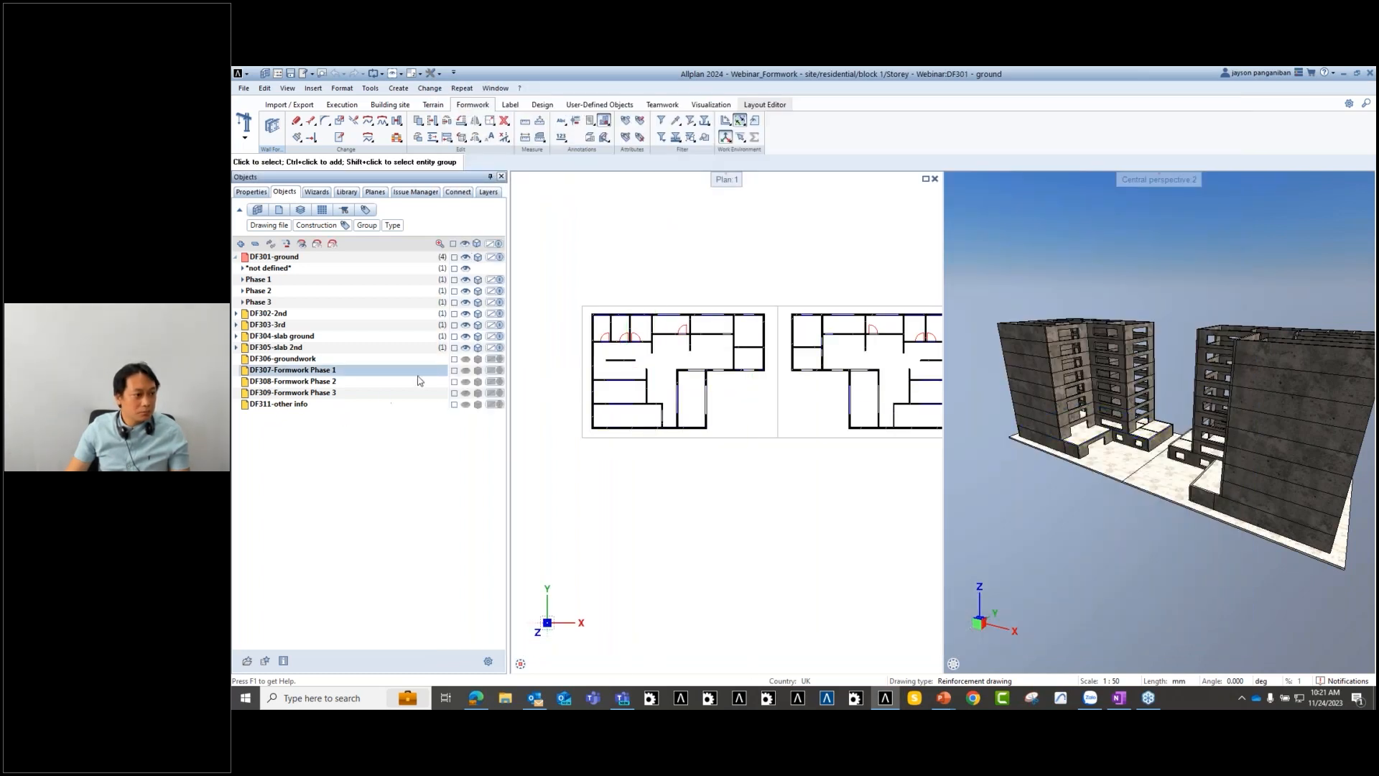
double_click(467, 241)
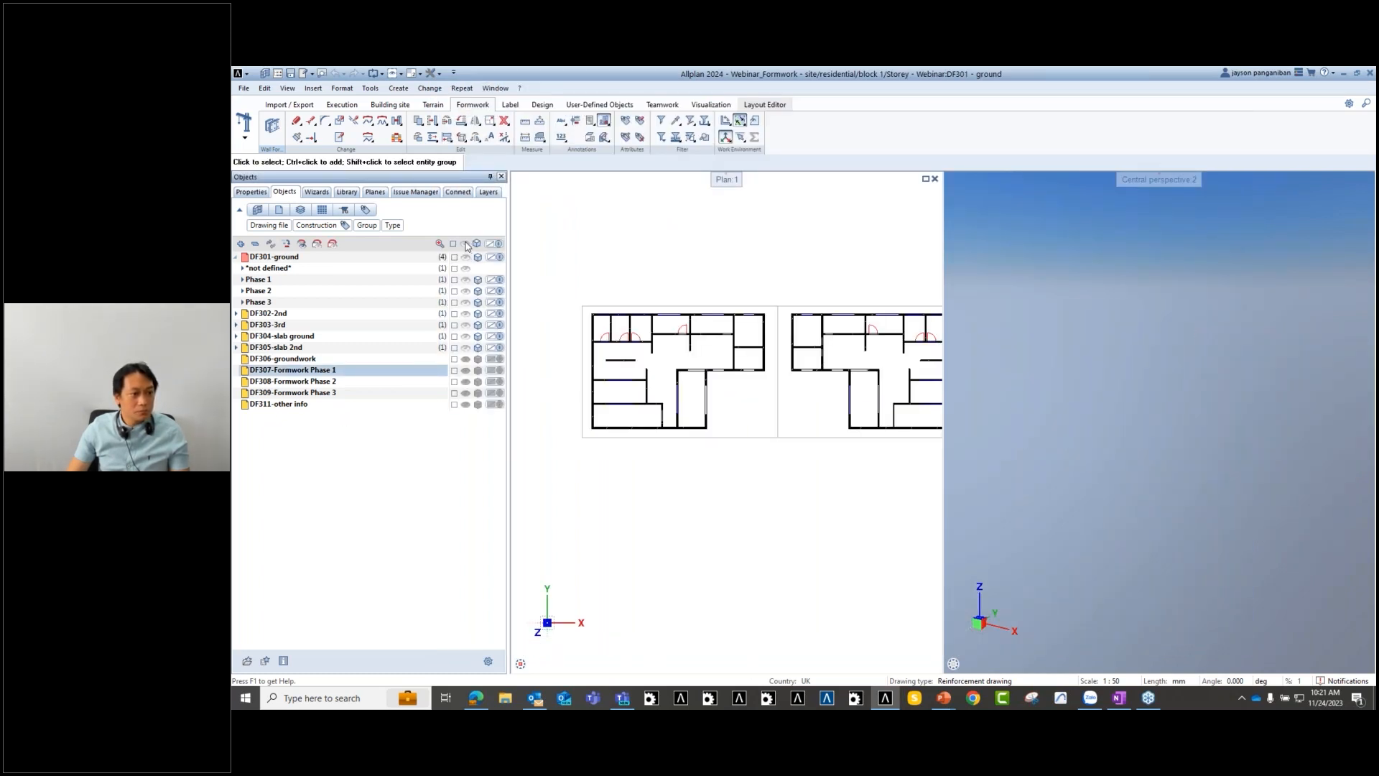
middle_click_drag(704, 492, 672, 426)
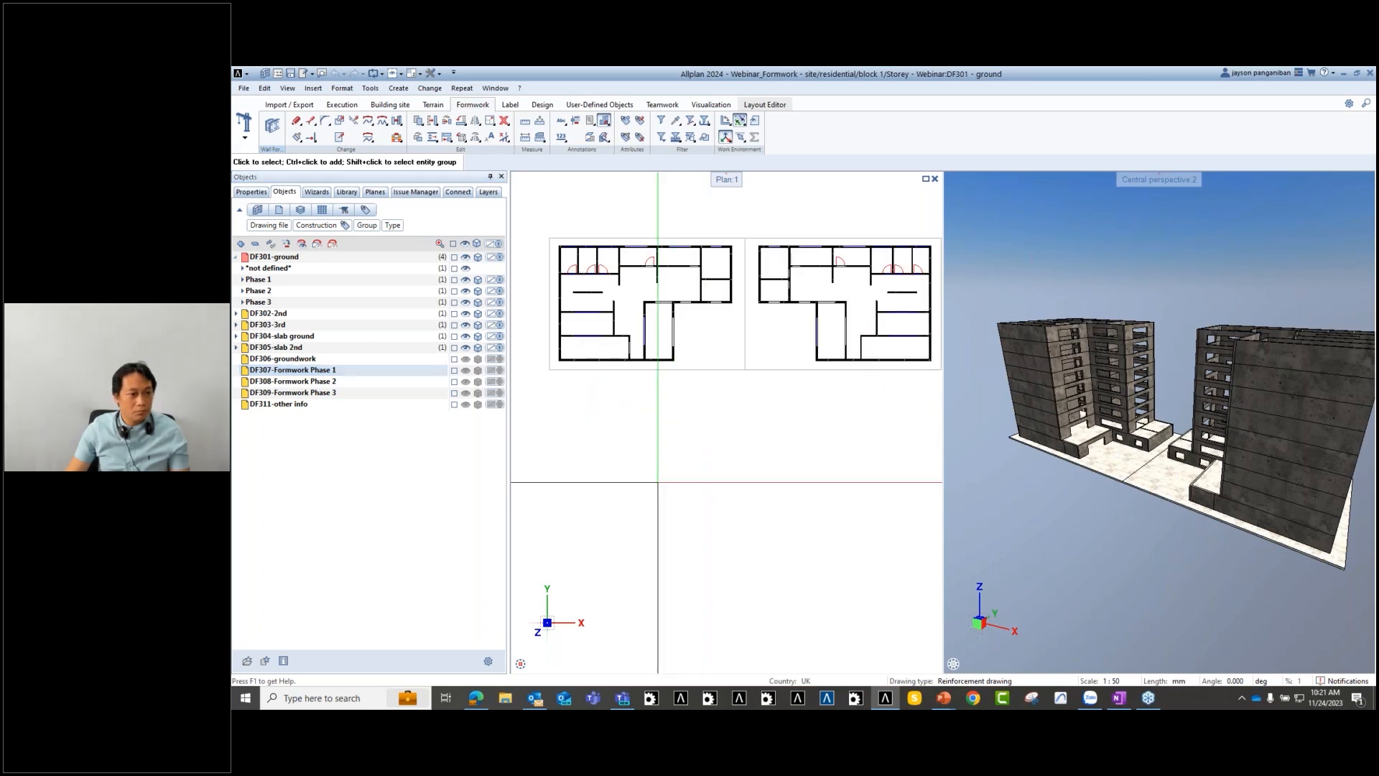
double_click(657, 481)
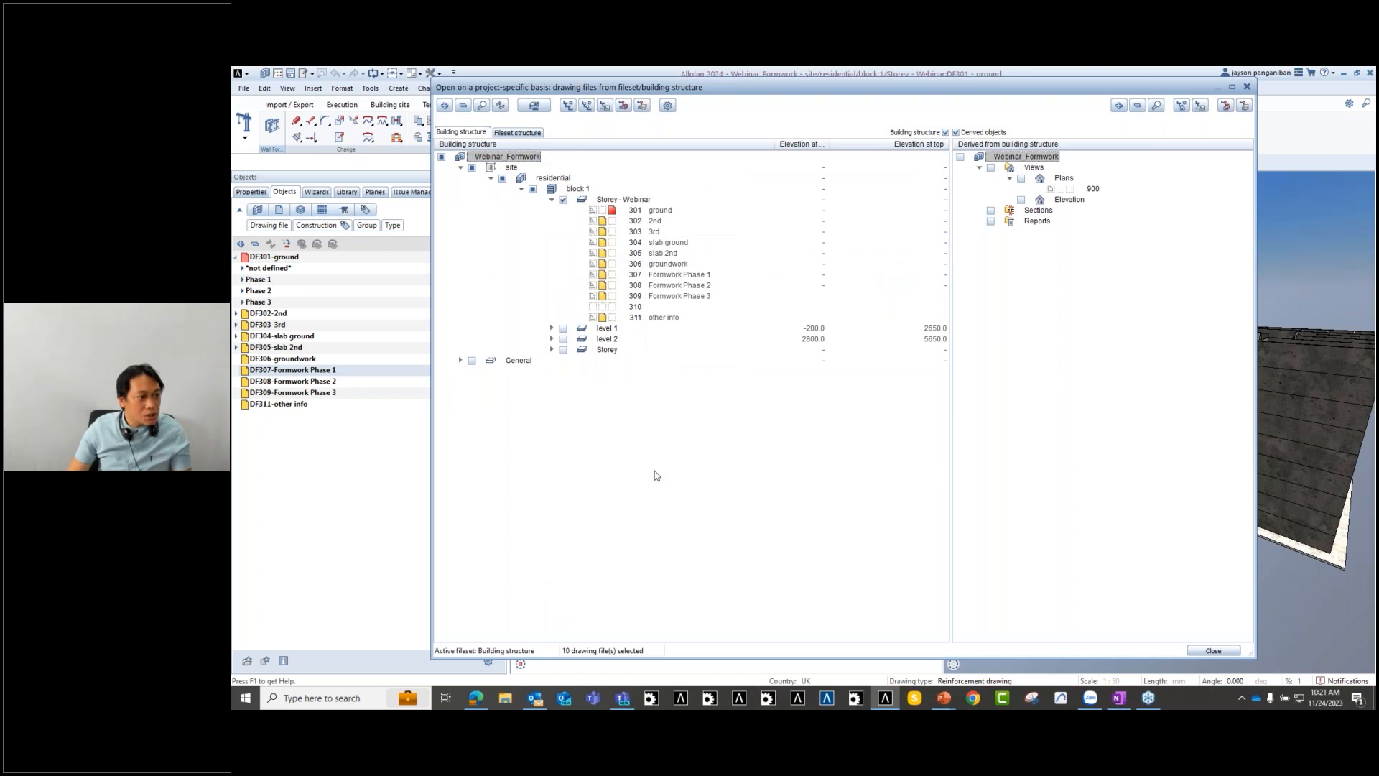
key("Escape")
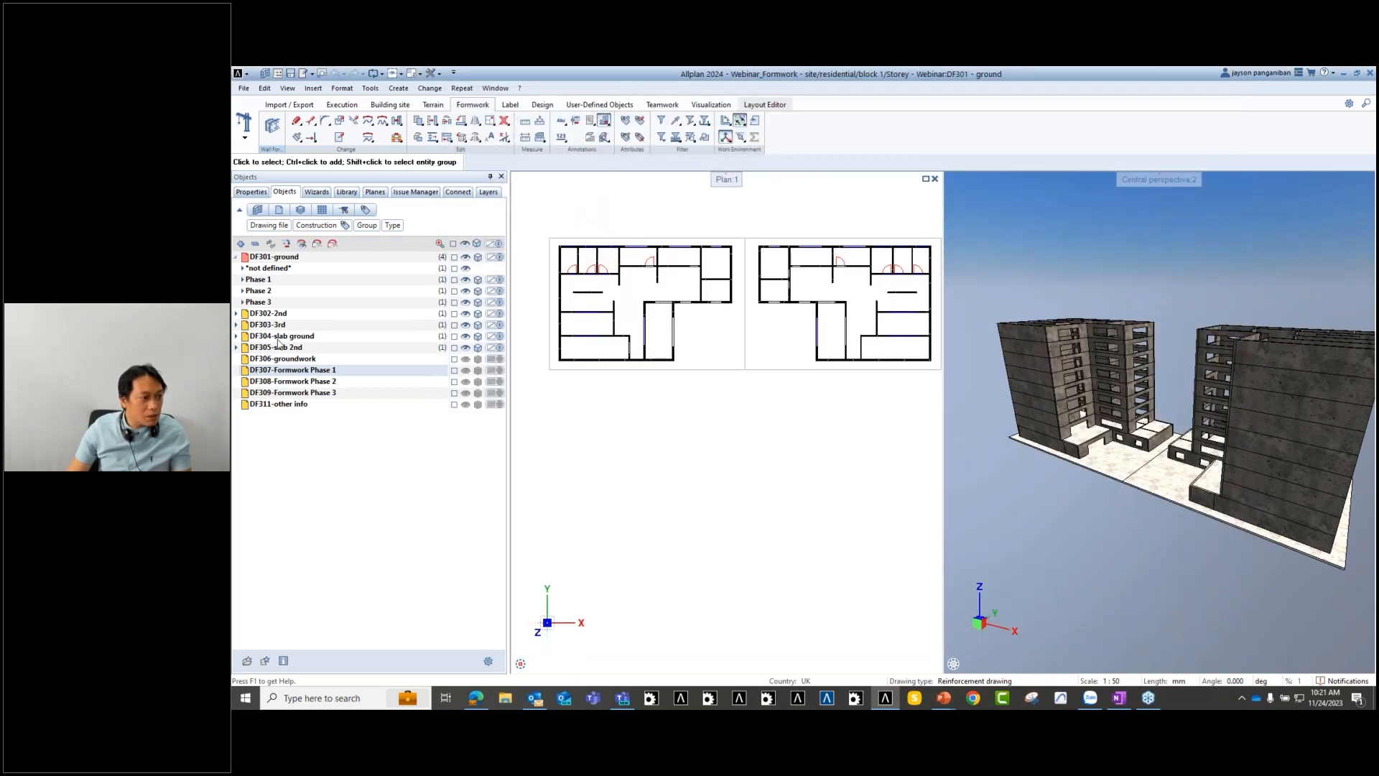
double_click(650, 433)
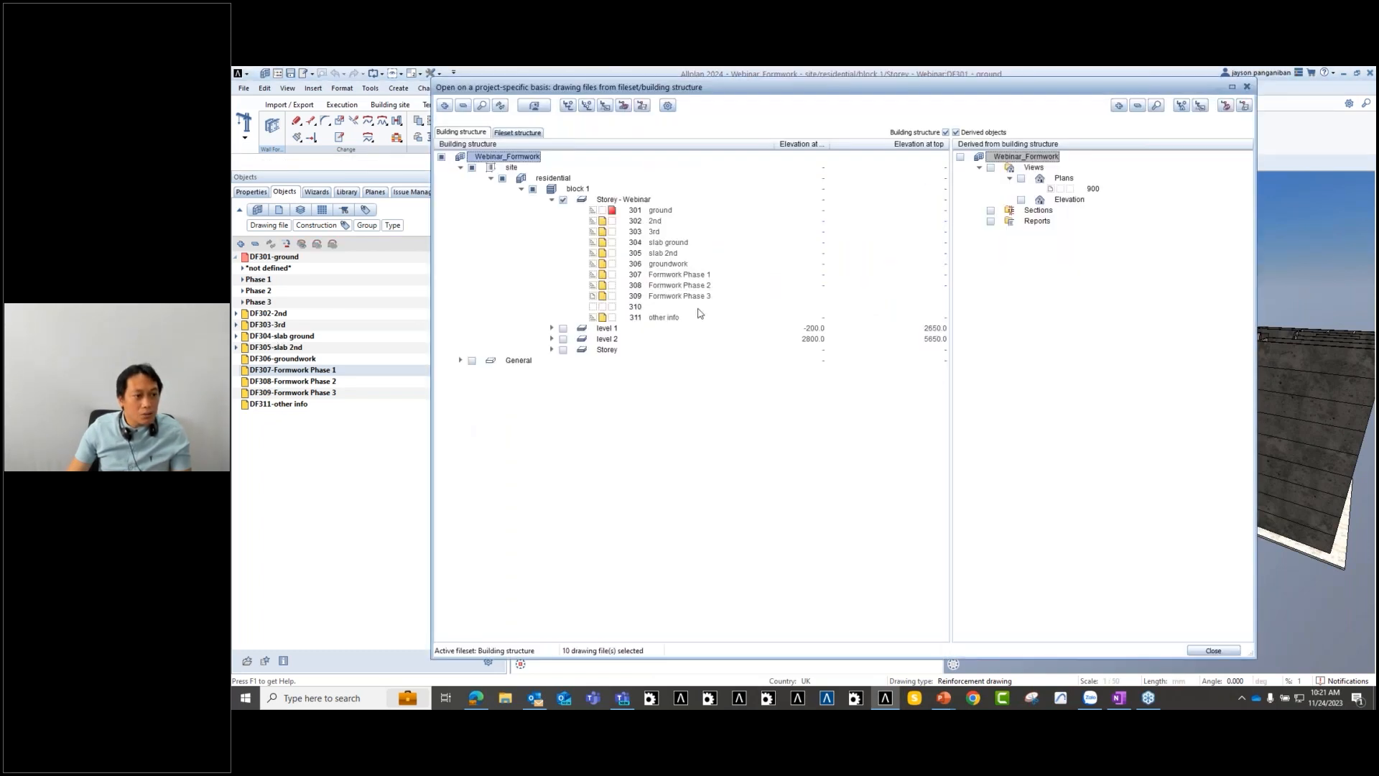
left_click(1213, 650)
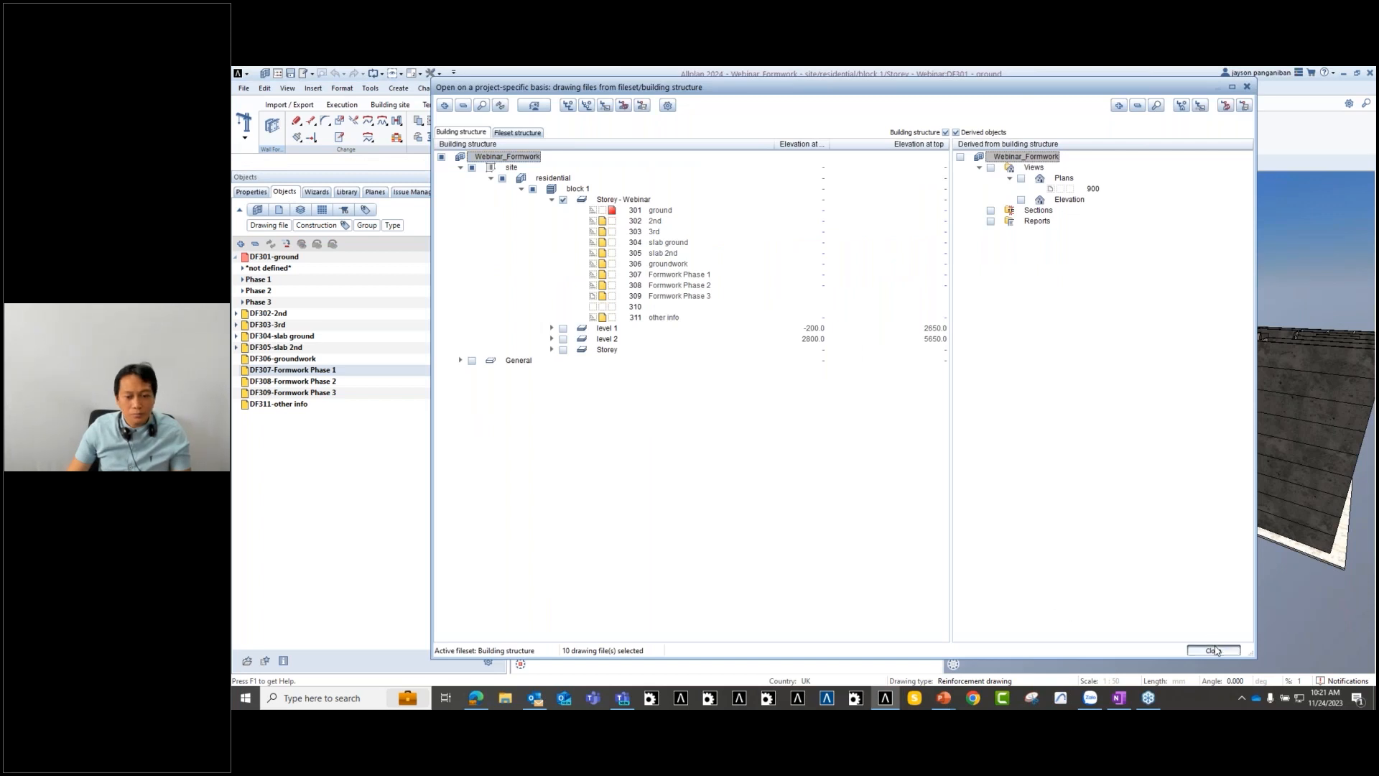
- Make DF307-Formwork Phase 1 the current drawing file
left_click(926, 179)
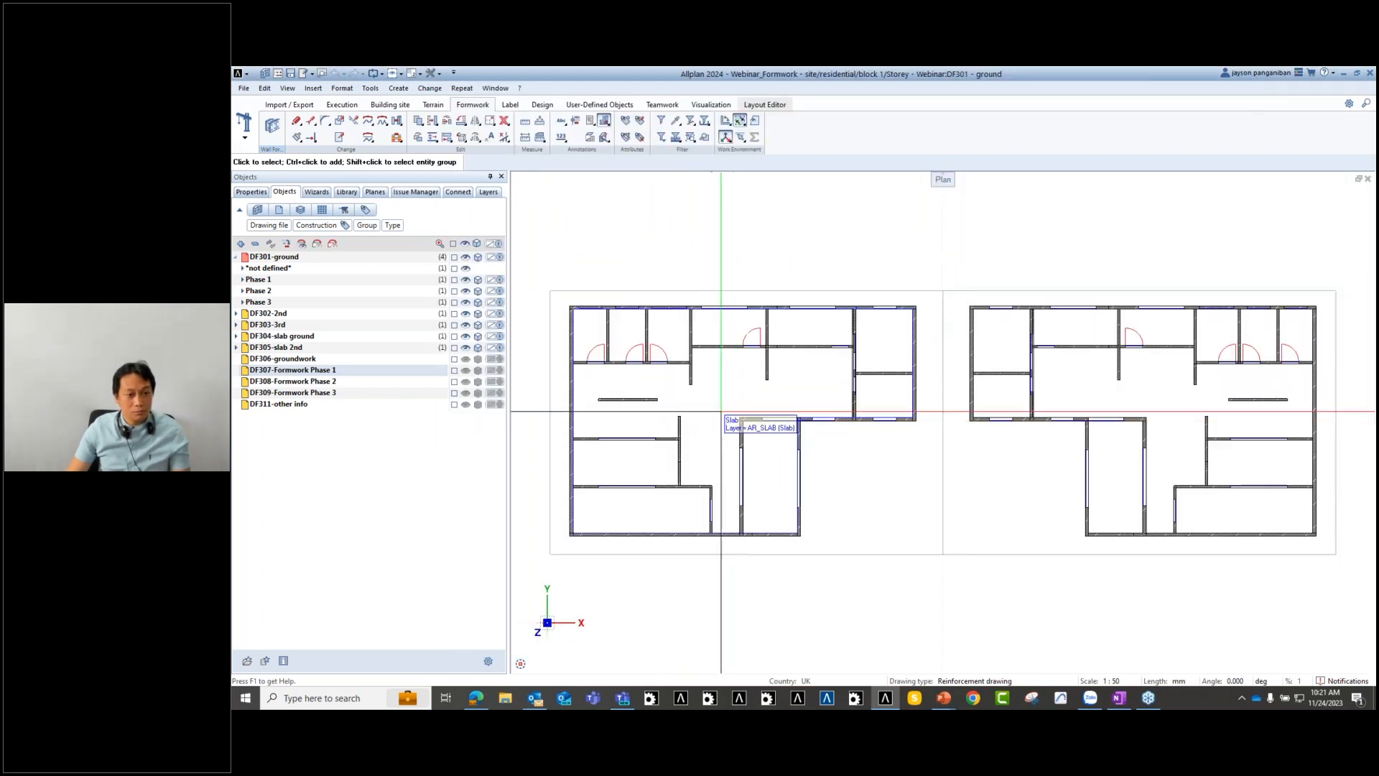
double_click(723, 388)
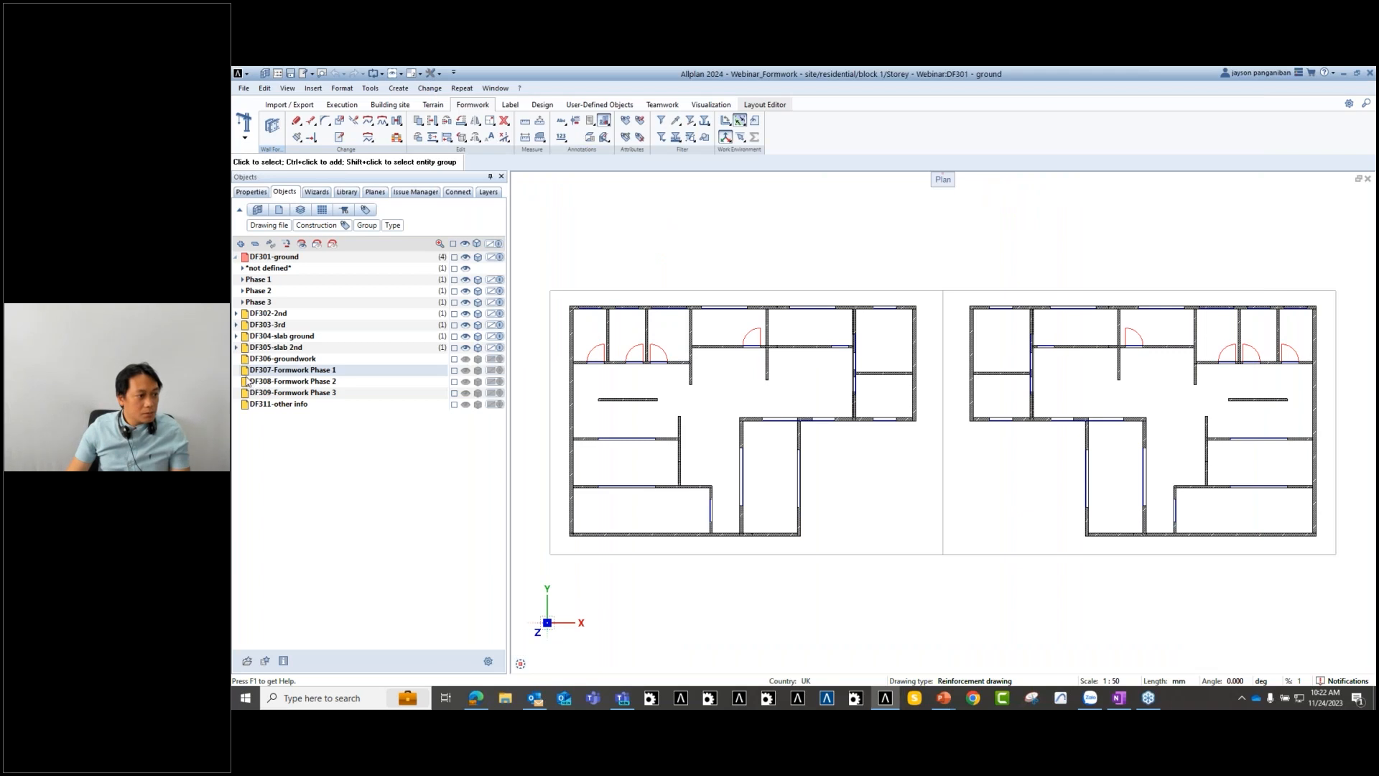
left_click(245, 372)
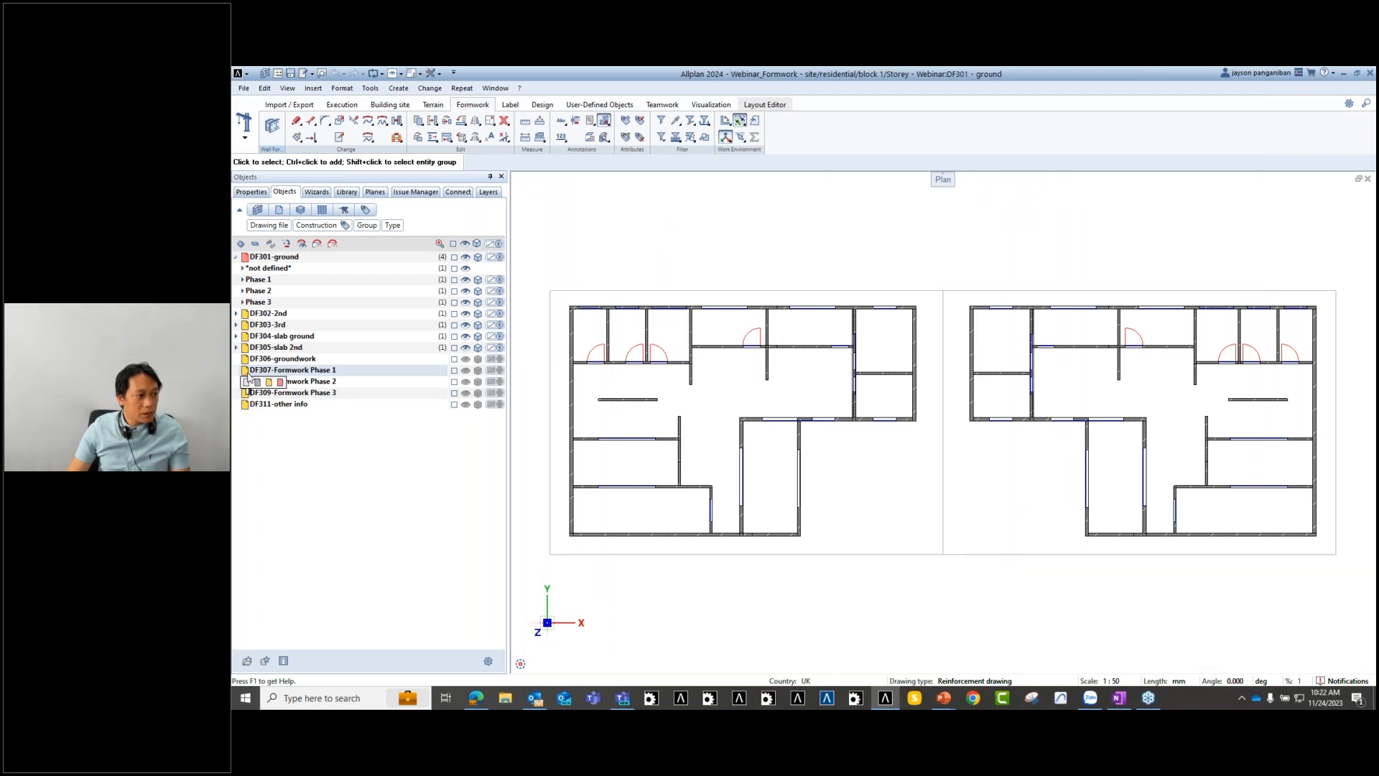
left_click(280, 381)
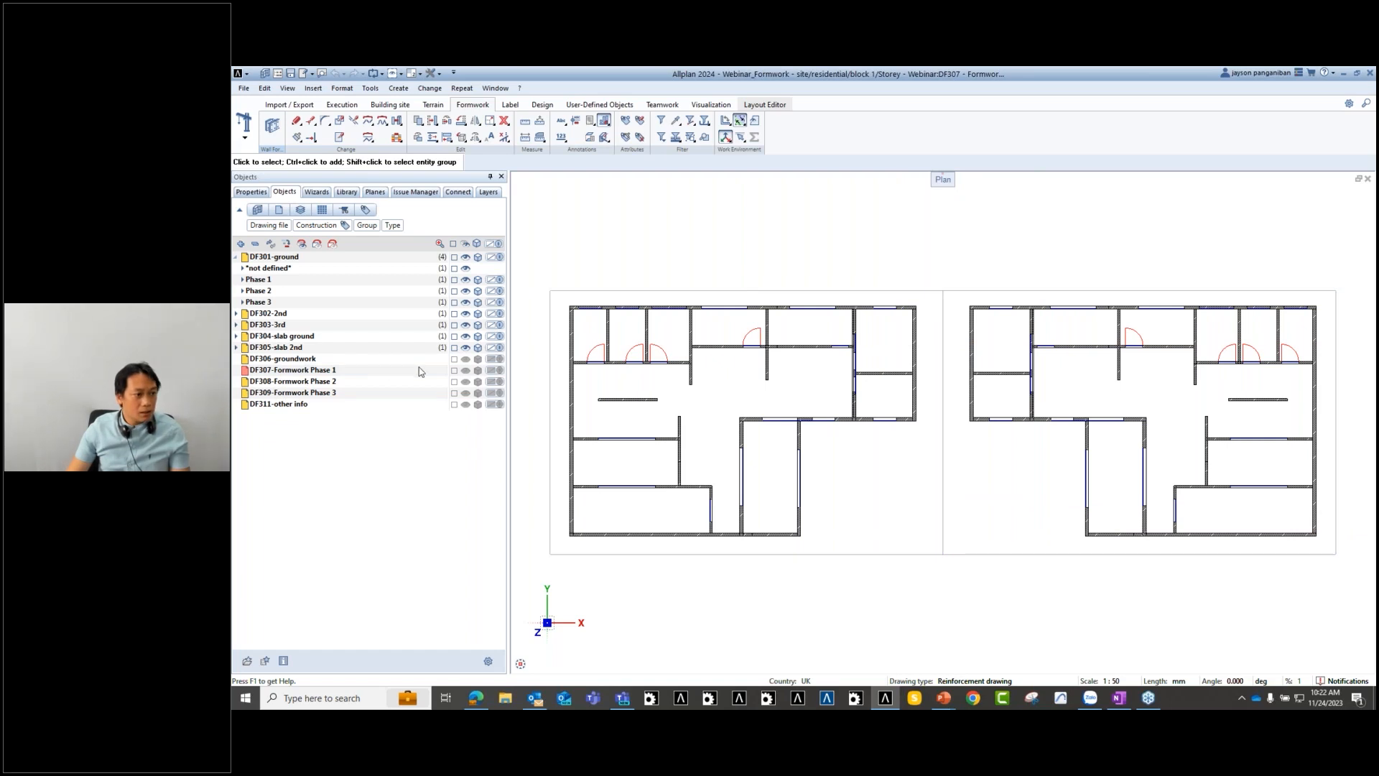
scroll(816, 469, "down", 2)
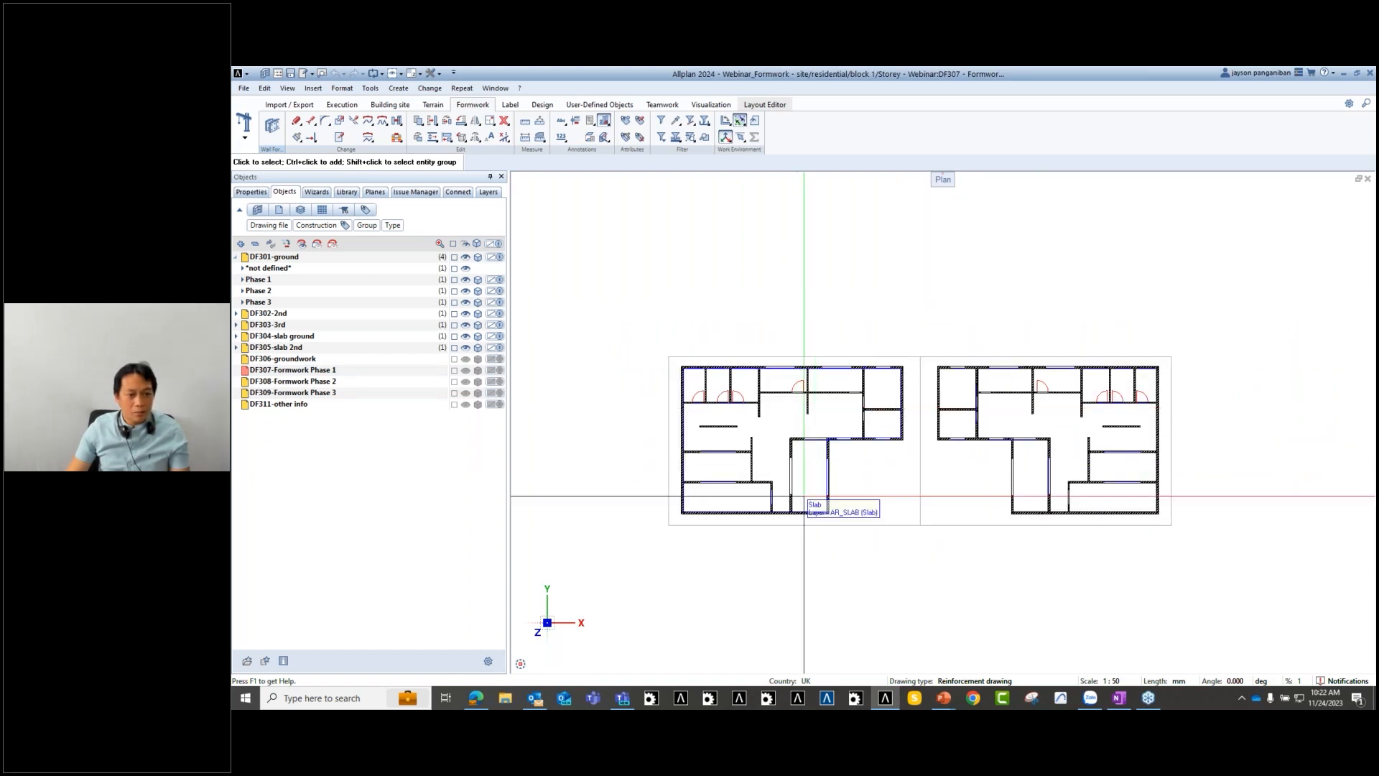
scroll(808, 503, "up", 3)
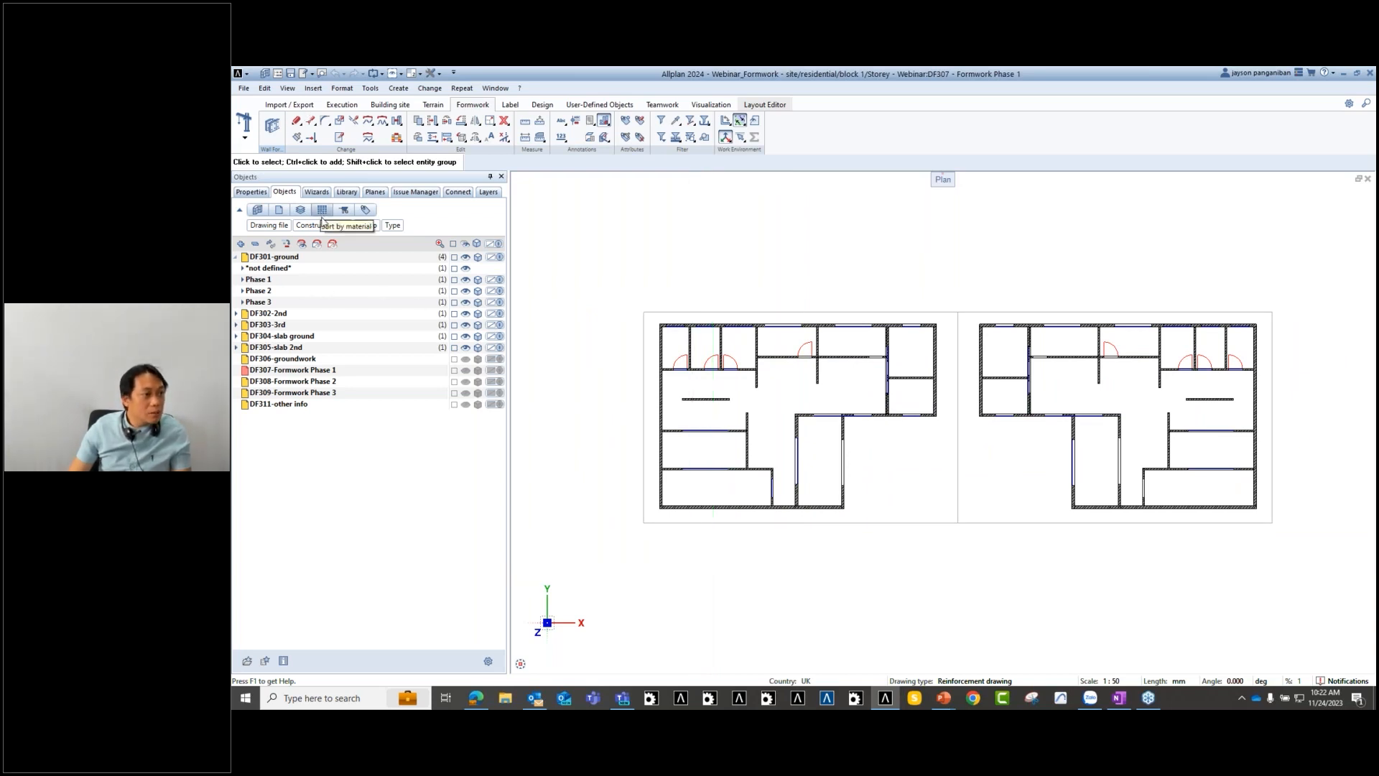
- Inspect the left plan's walls, then hide every structure level except the Phase 1 walls
left_click(260, 195)
left_click(290, 195)
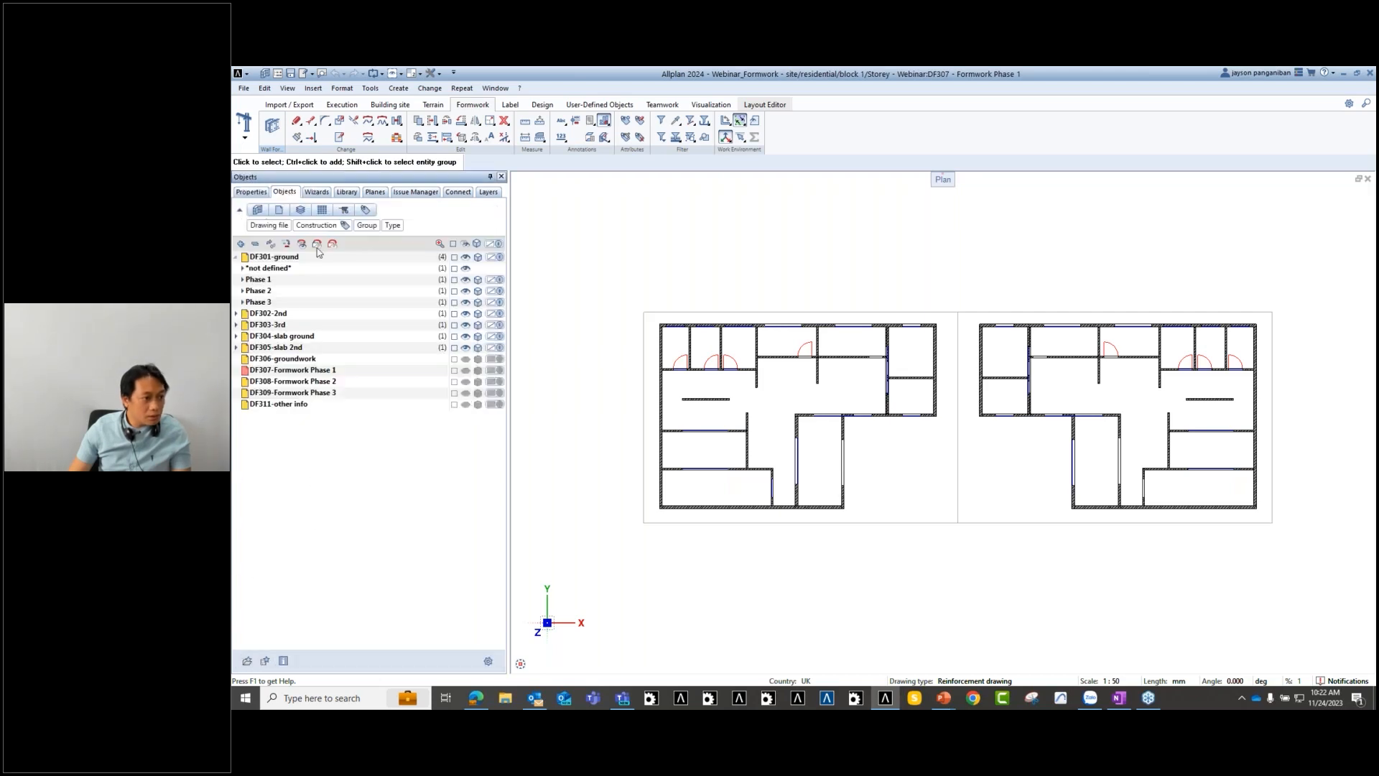
middle_click_drag(777, 582, 777, 577)
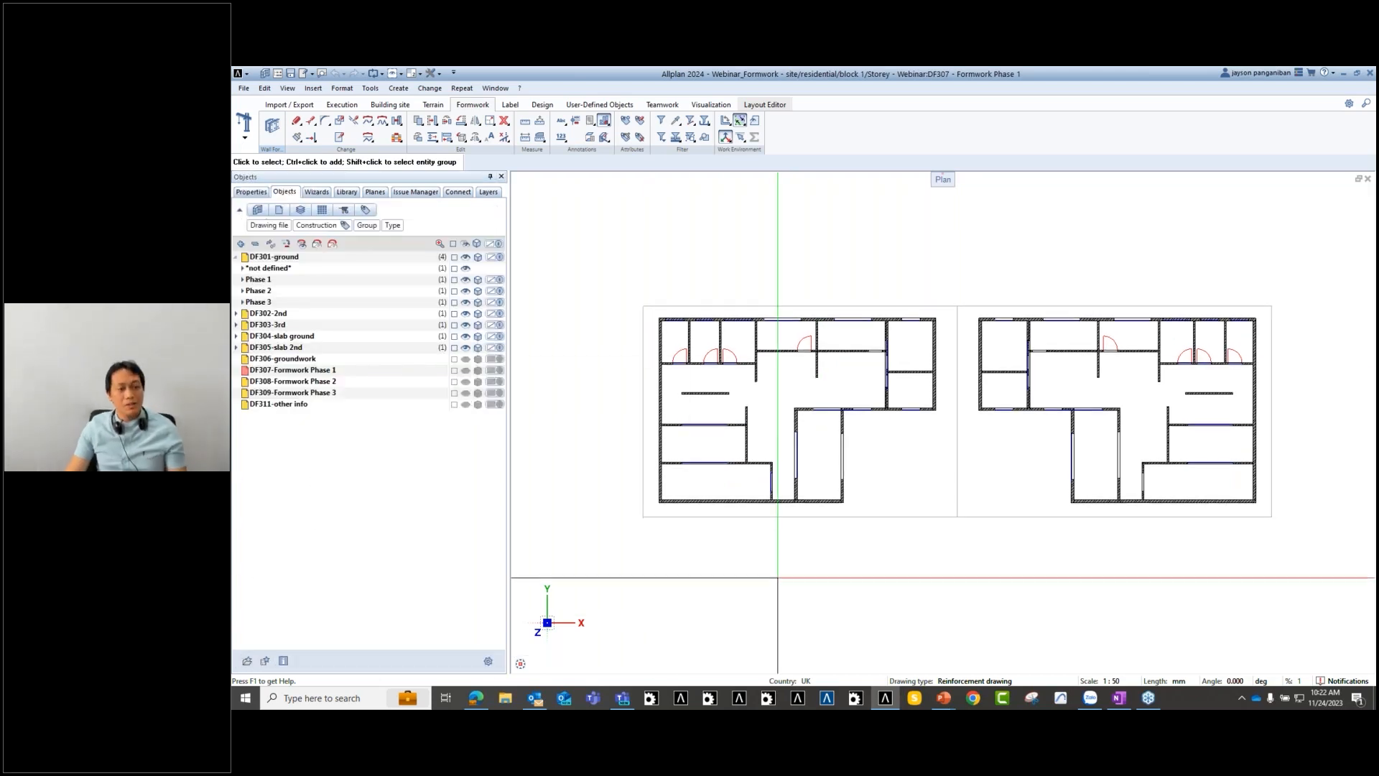
middle_click_drag(630, 283, 630, 226)
left_click_drag(625, 200, 820, 644)
middle_click_drag(932, 512, 928, 569)
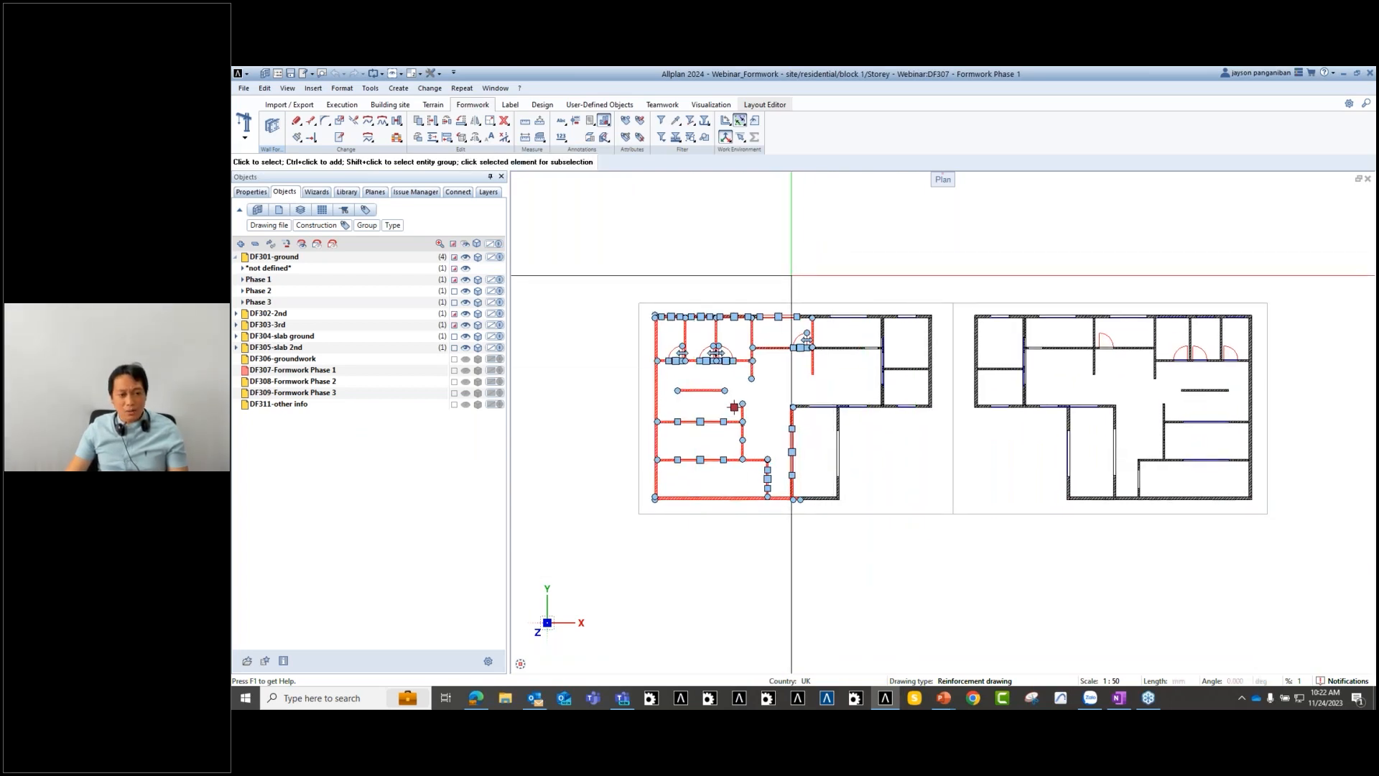
key("Escape")
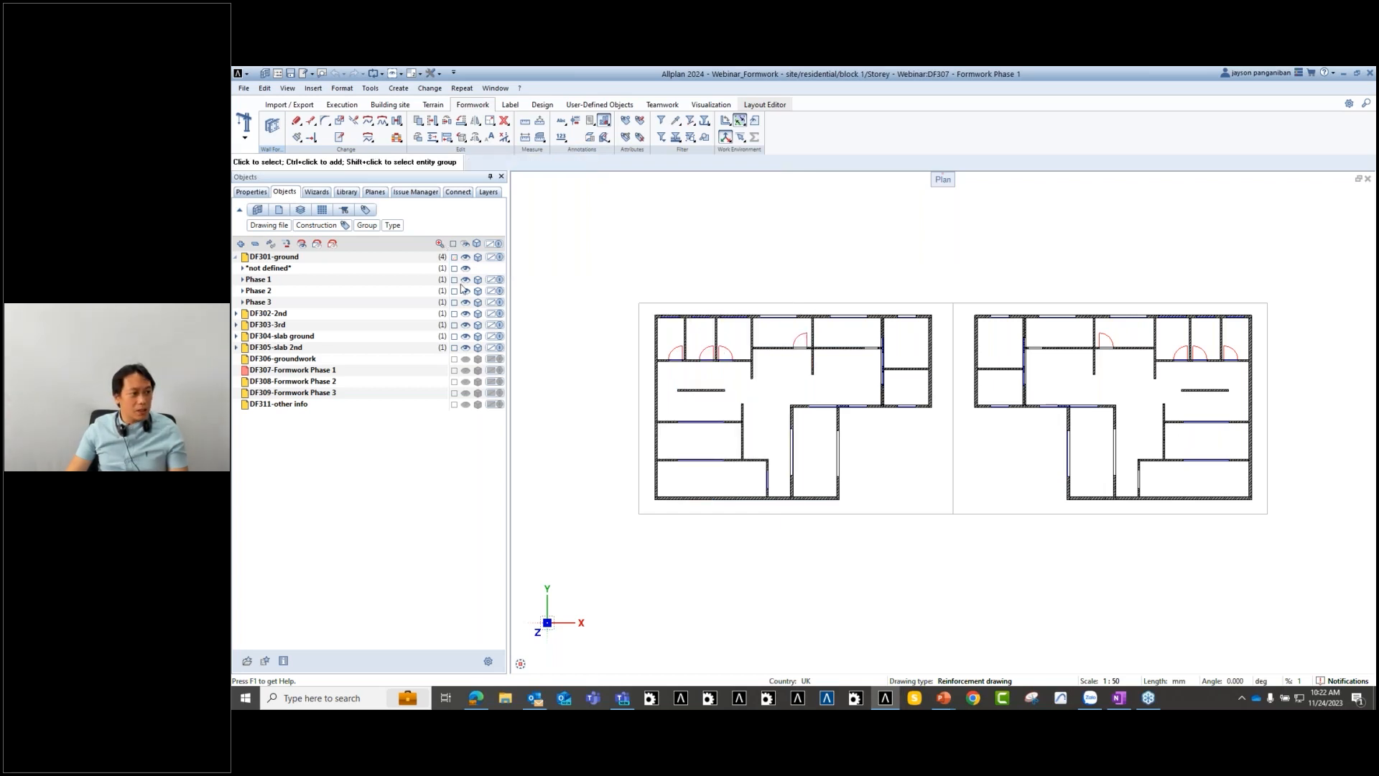
left_click(464, 245)
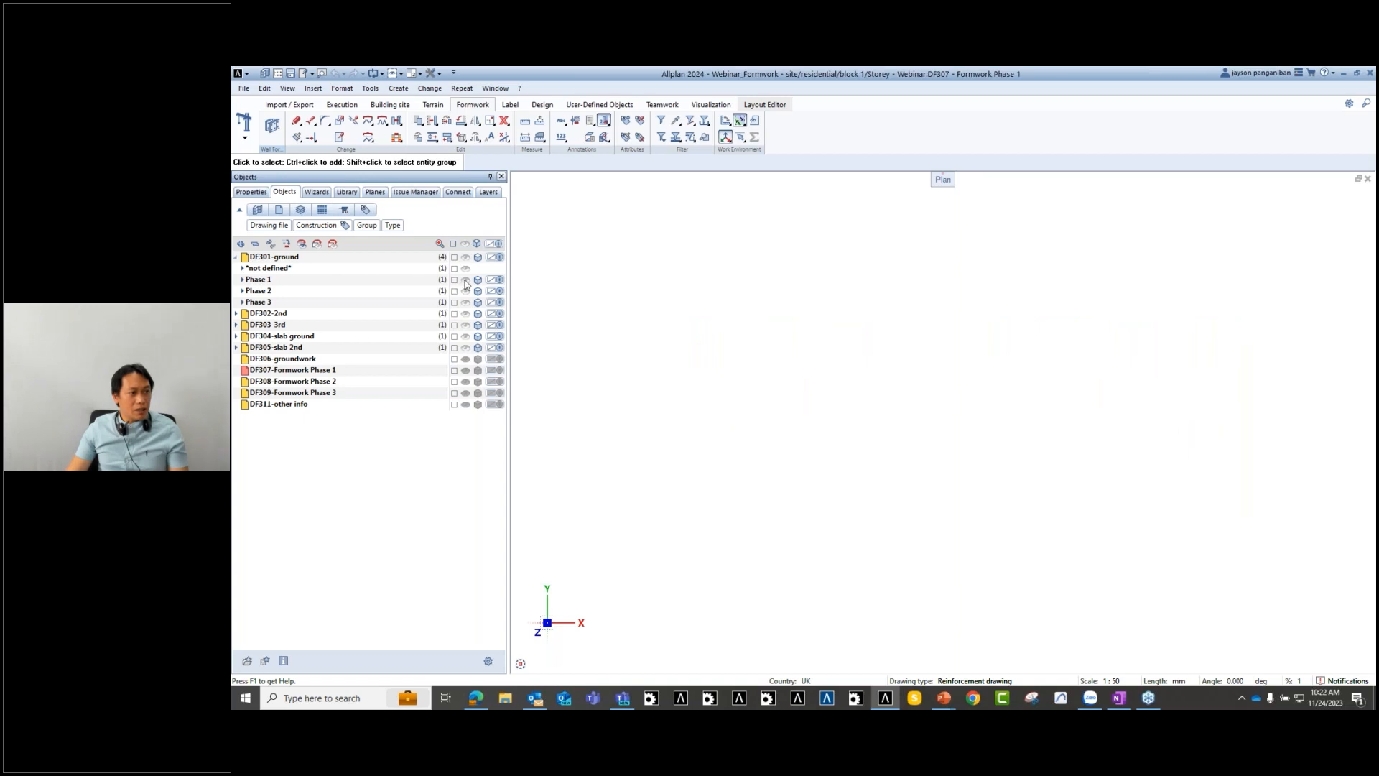
left_click(465, 280)
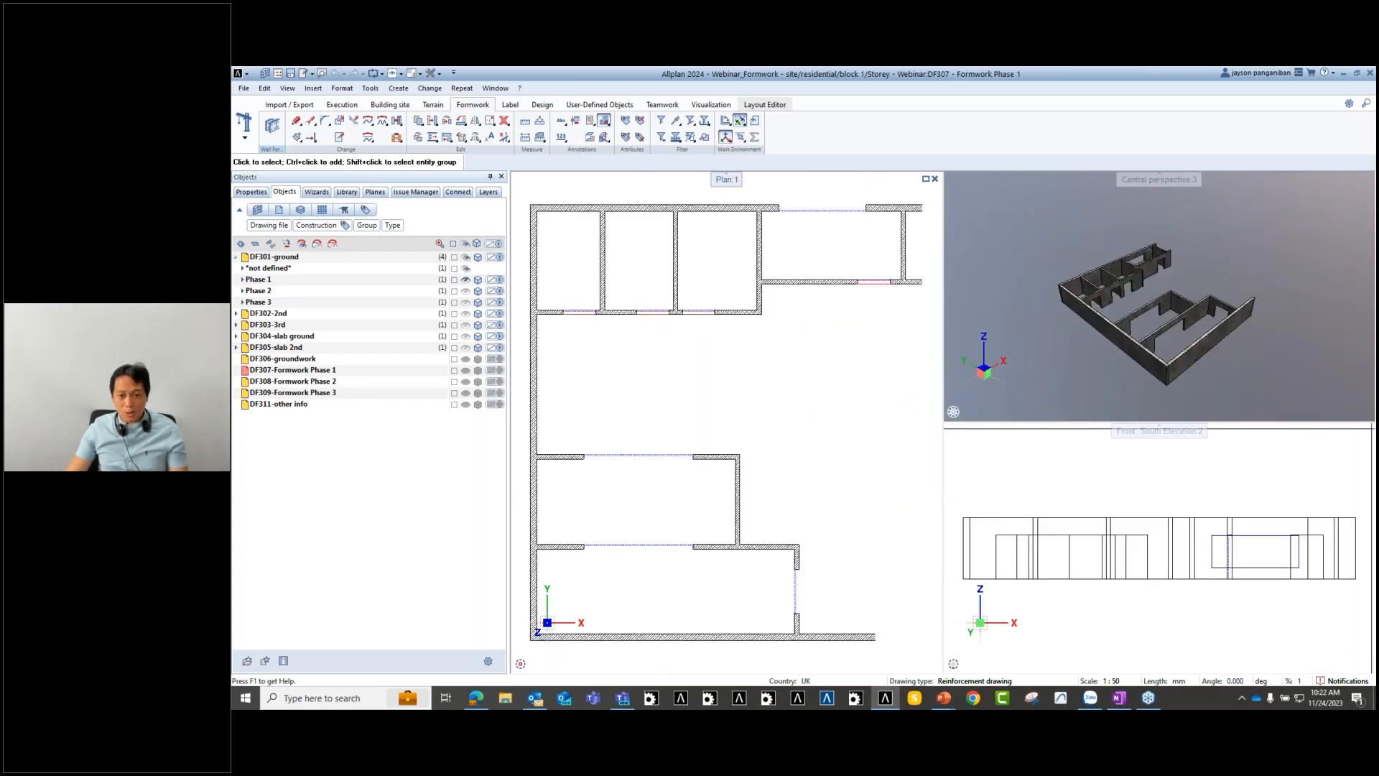
- Close the front elevation view and show the Phase 2 and Phase 3 walls for comparison
left_click(1367, 431)
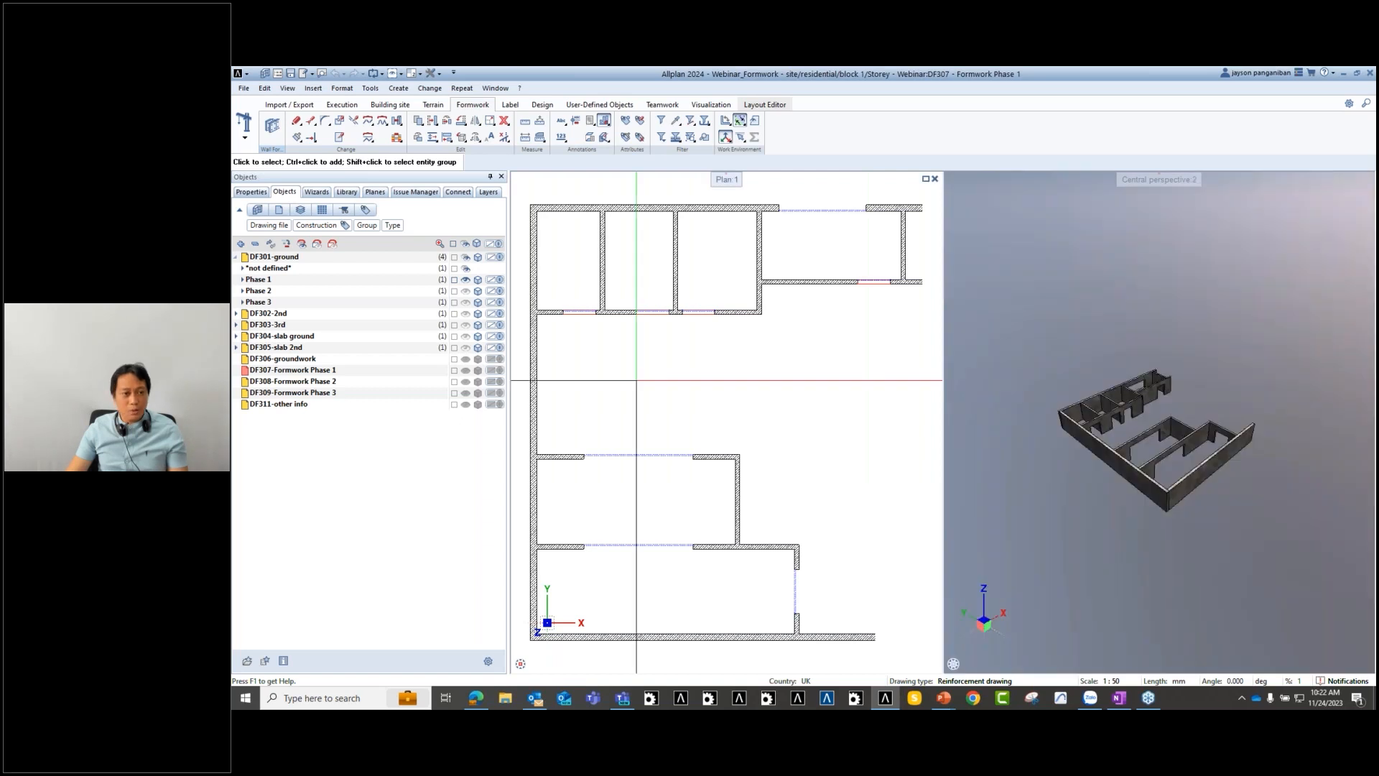
scroll(735, 404, "down", 2)
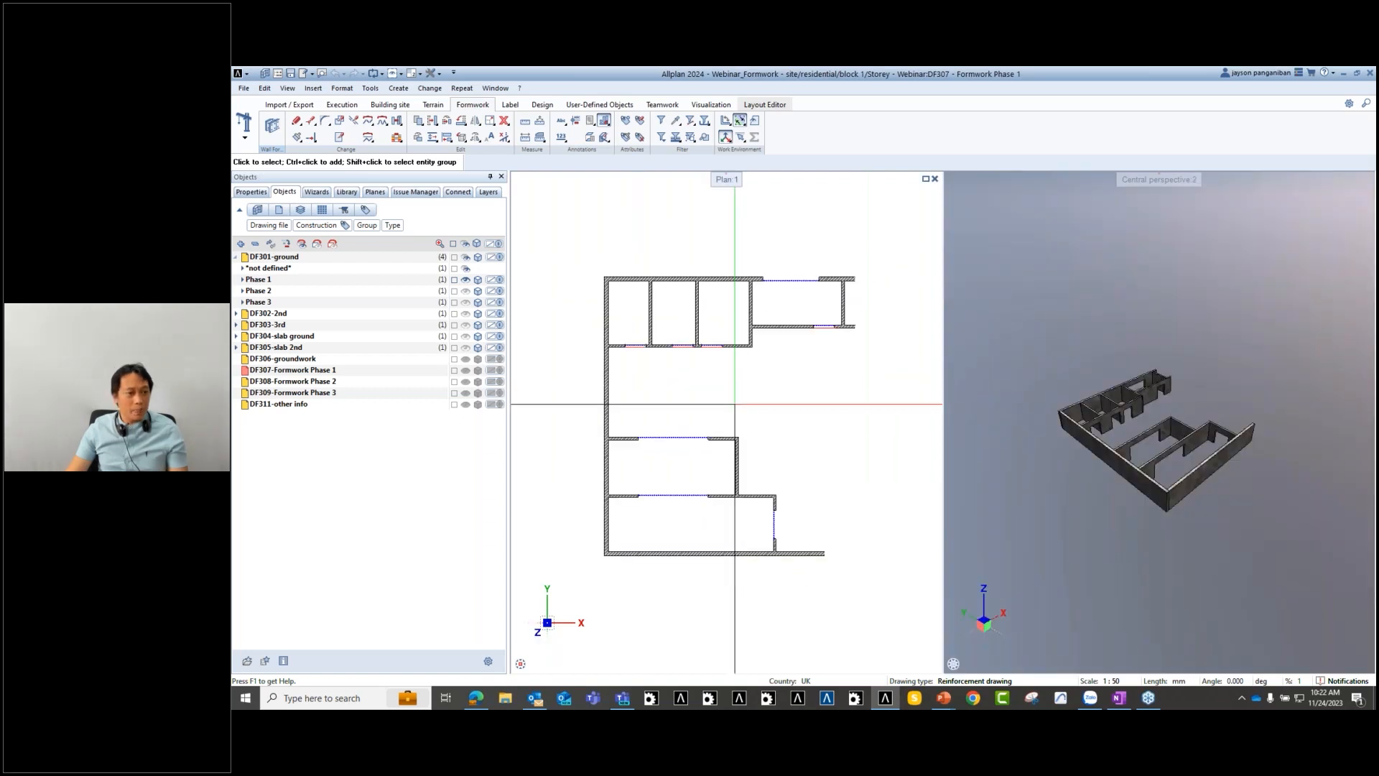
left_click(466, 291)
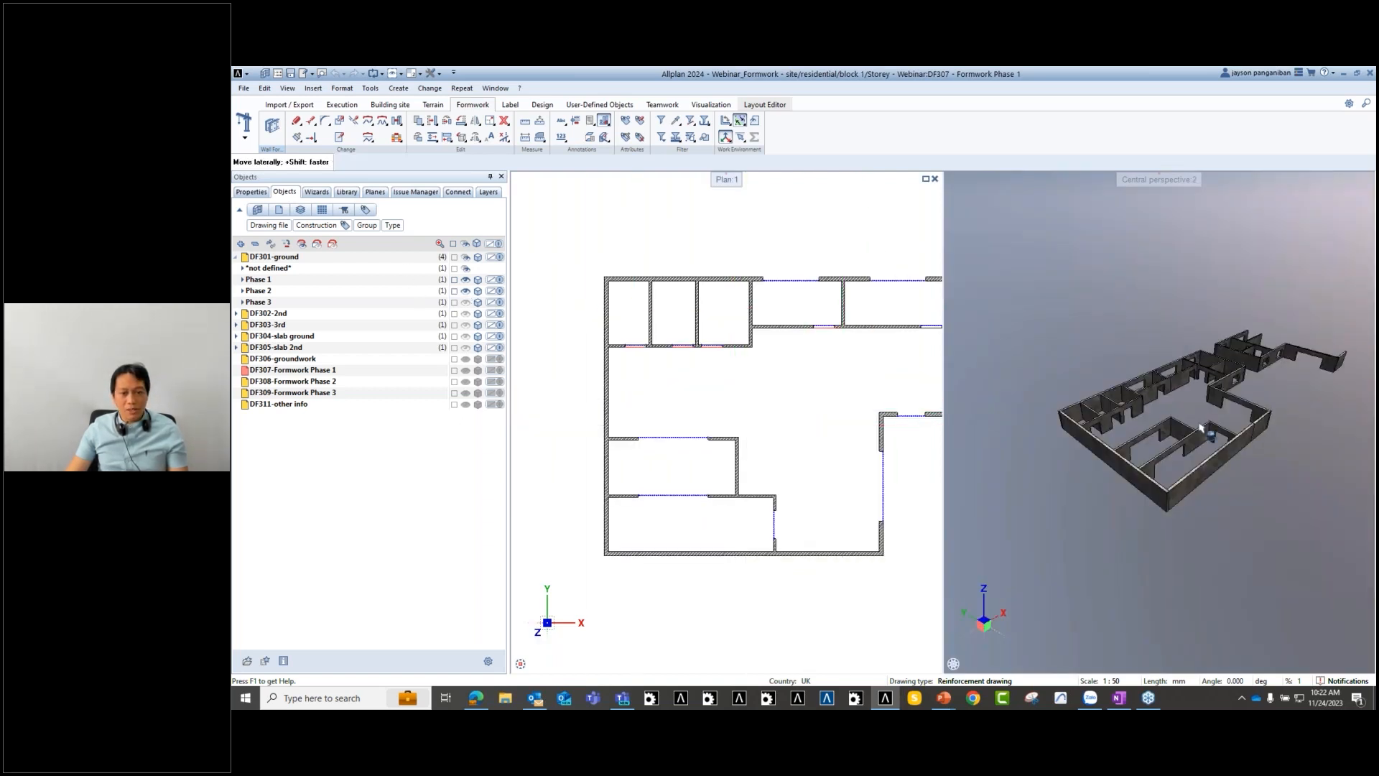
scroll(791, 417, "down", 4)
scroll(848, 417, "up", 3)
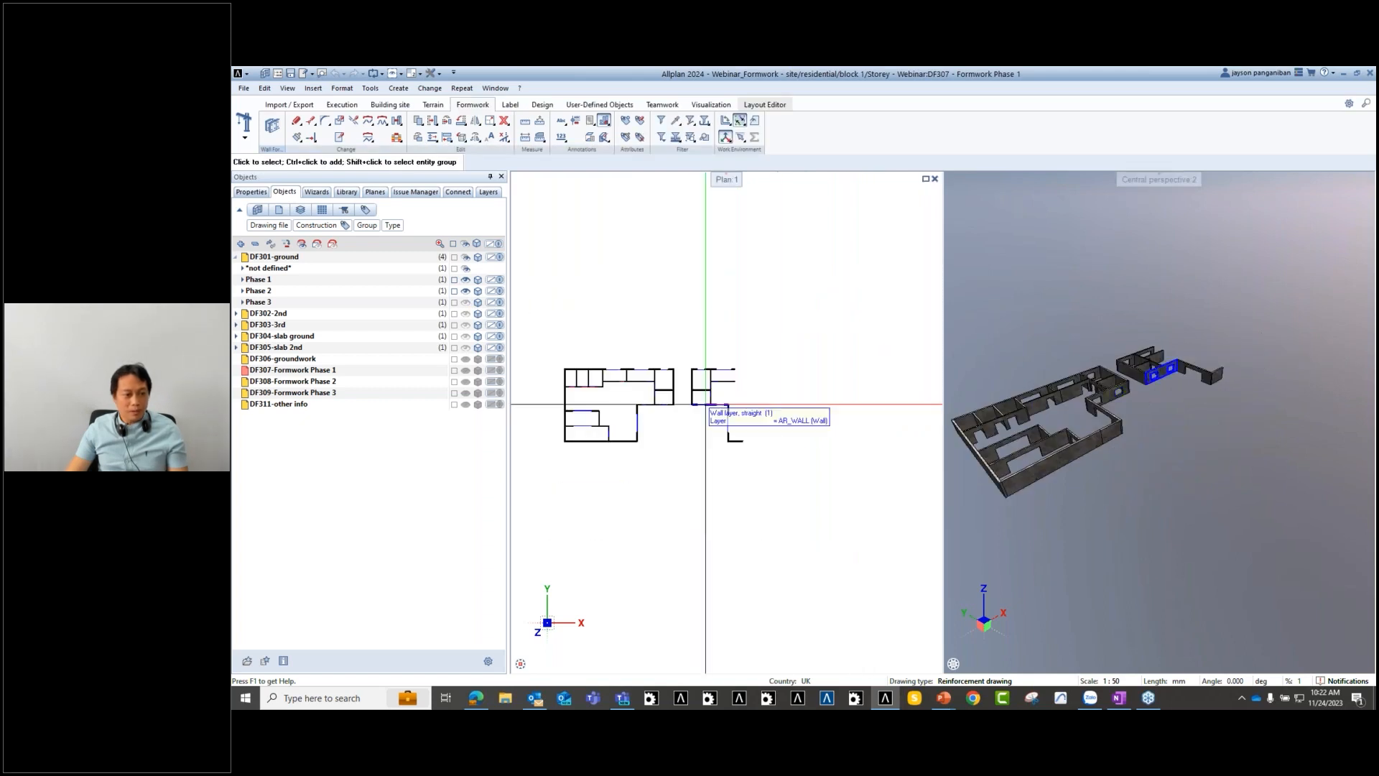
scroll(1152, 440, "up", 2)
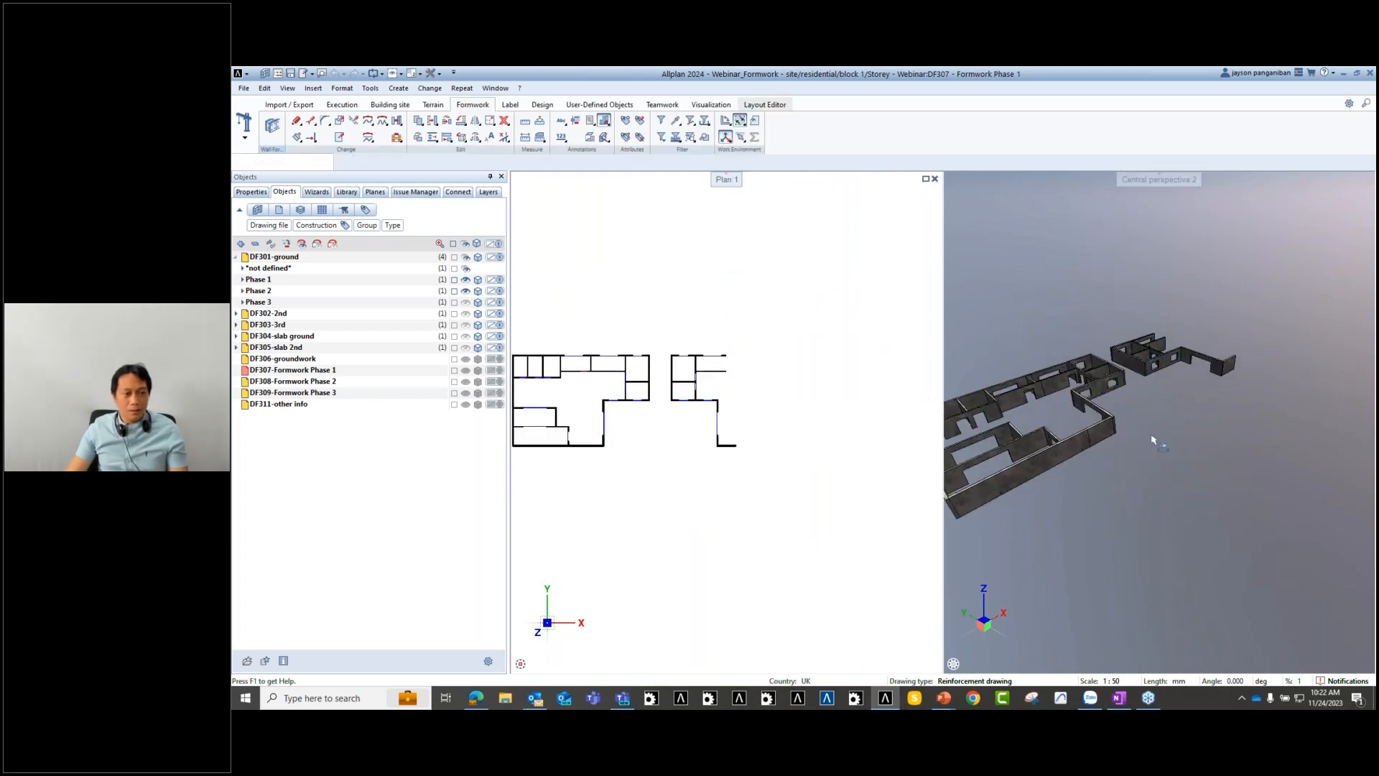
left_click(466, 302)
middle_click_drag(1053, 449, 1127, 471)
middle_click(849, 522)
middle_click(849, 522)
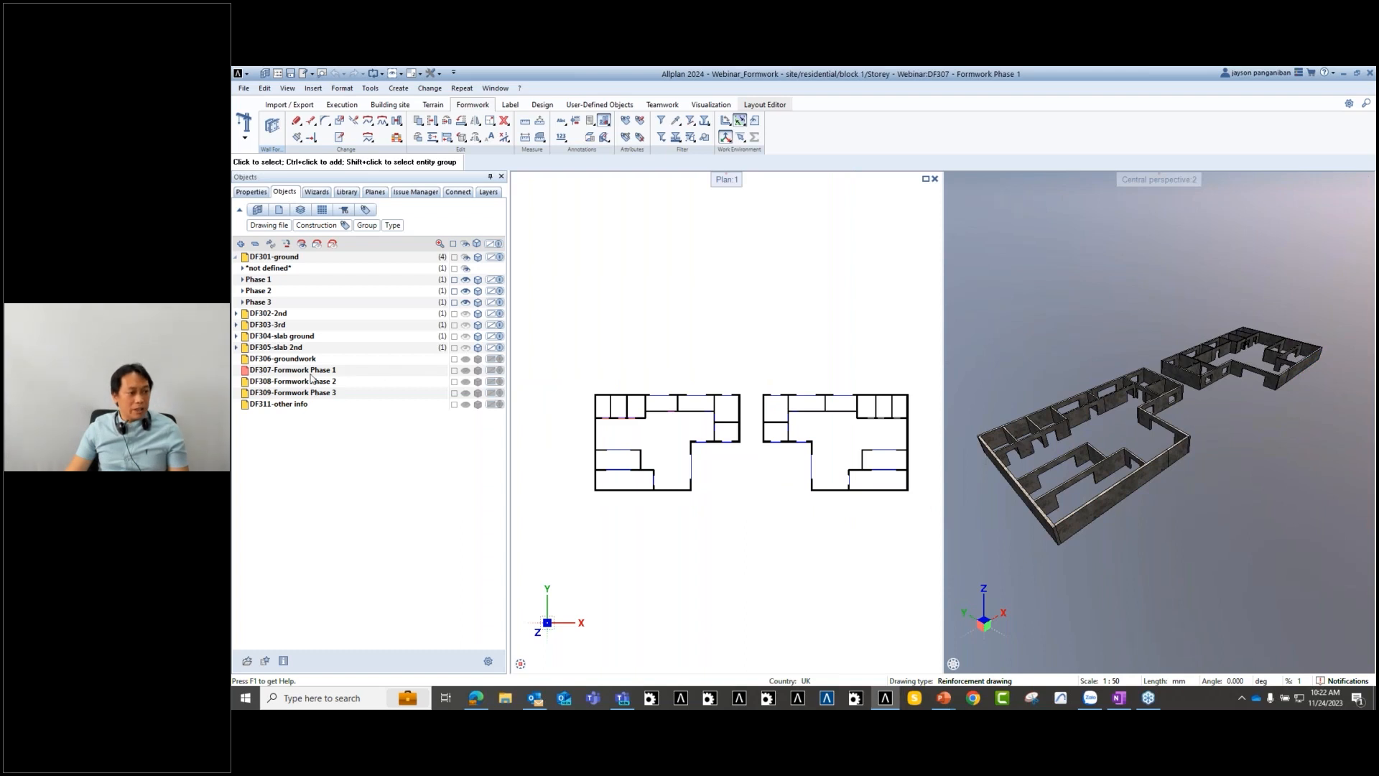
- Hide Phases 3 and 2 again and fit the Phase 1 building in plan and 3D
left_click(464, 303)
left_click(465, 291)
middle_click_drag(670, 504, 780, 468)
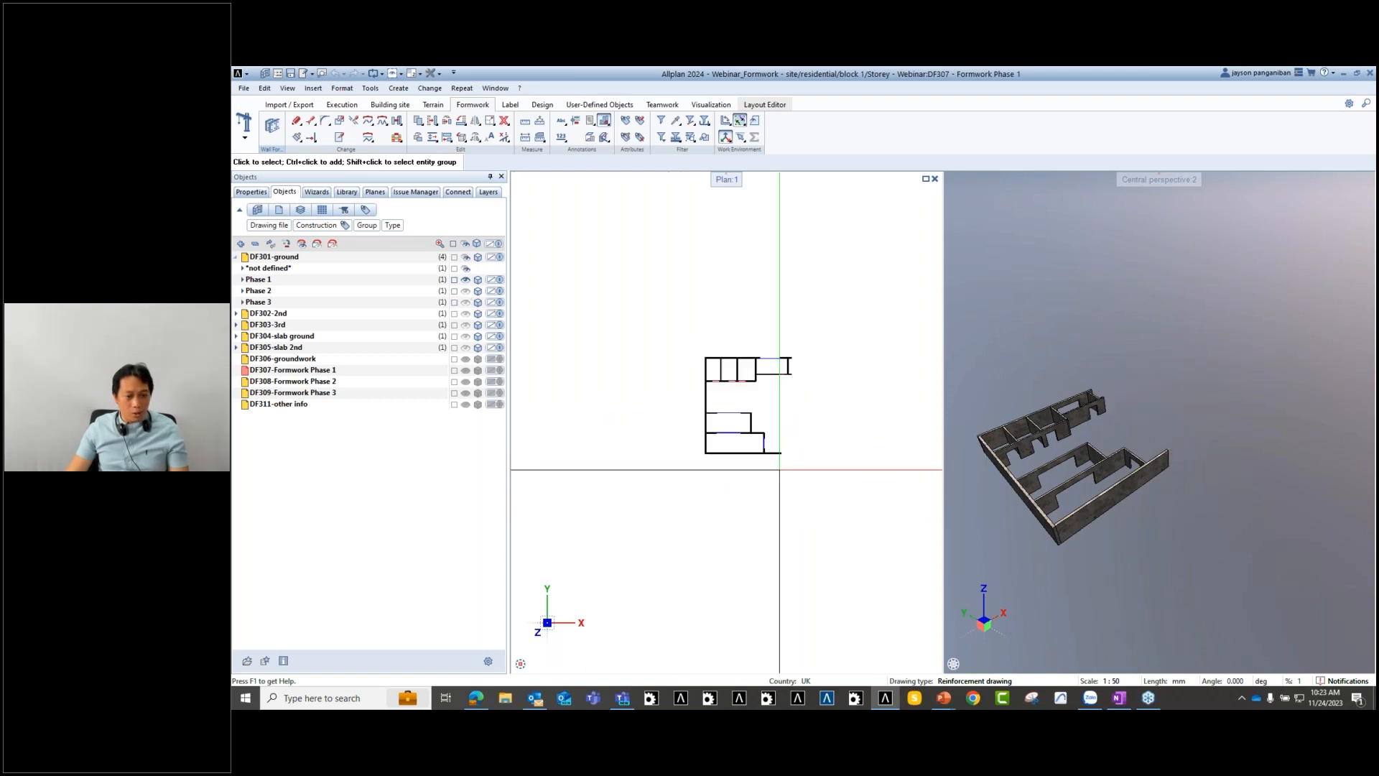
middle_click(752, 416)
middle_click(752, 417)
middle_click(1068, 417)
middle_click(1068, 417)
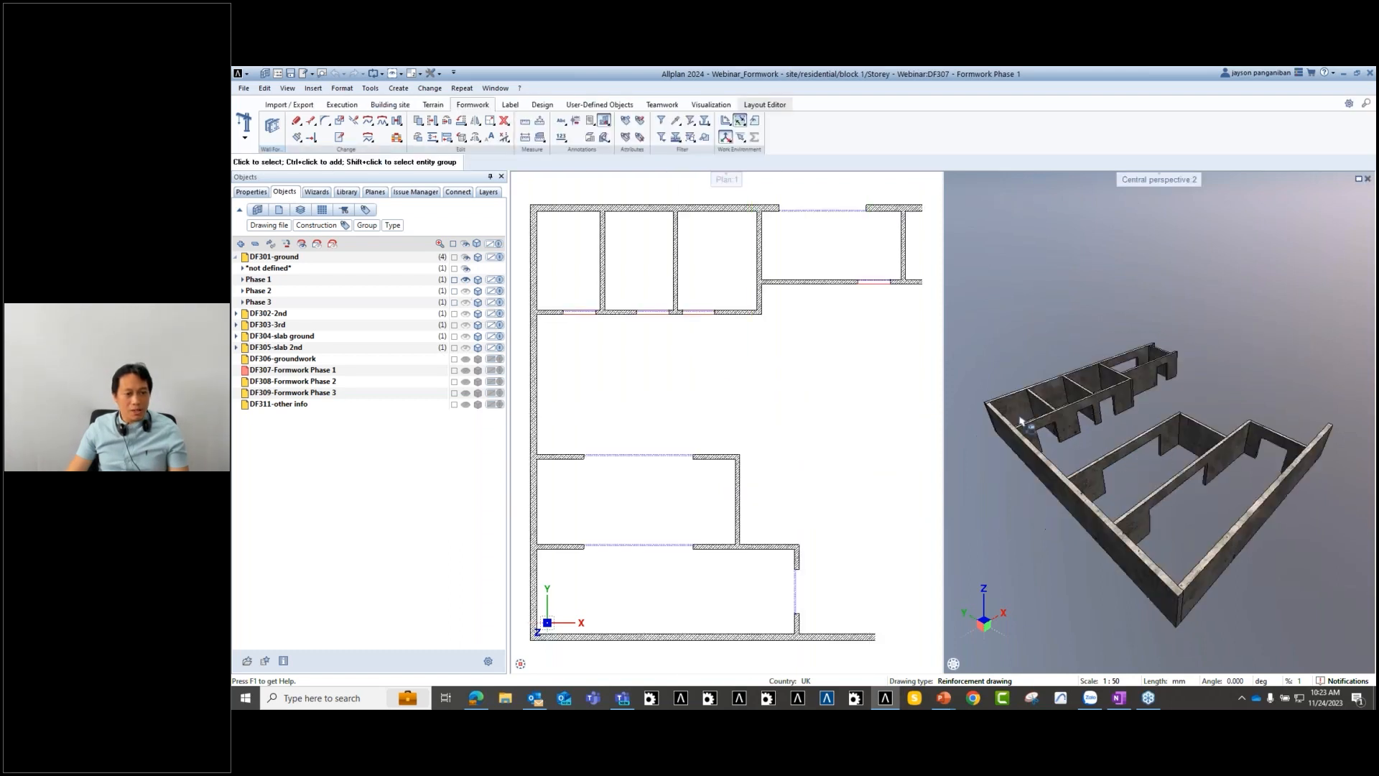
scroll(770, 449, "down", 1)
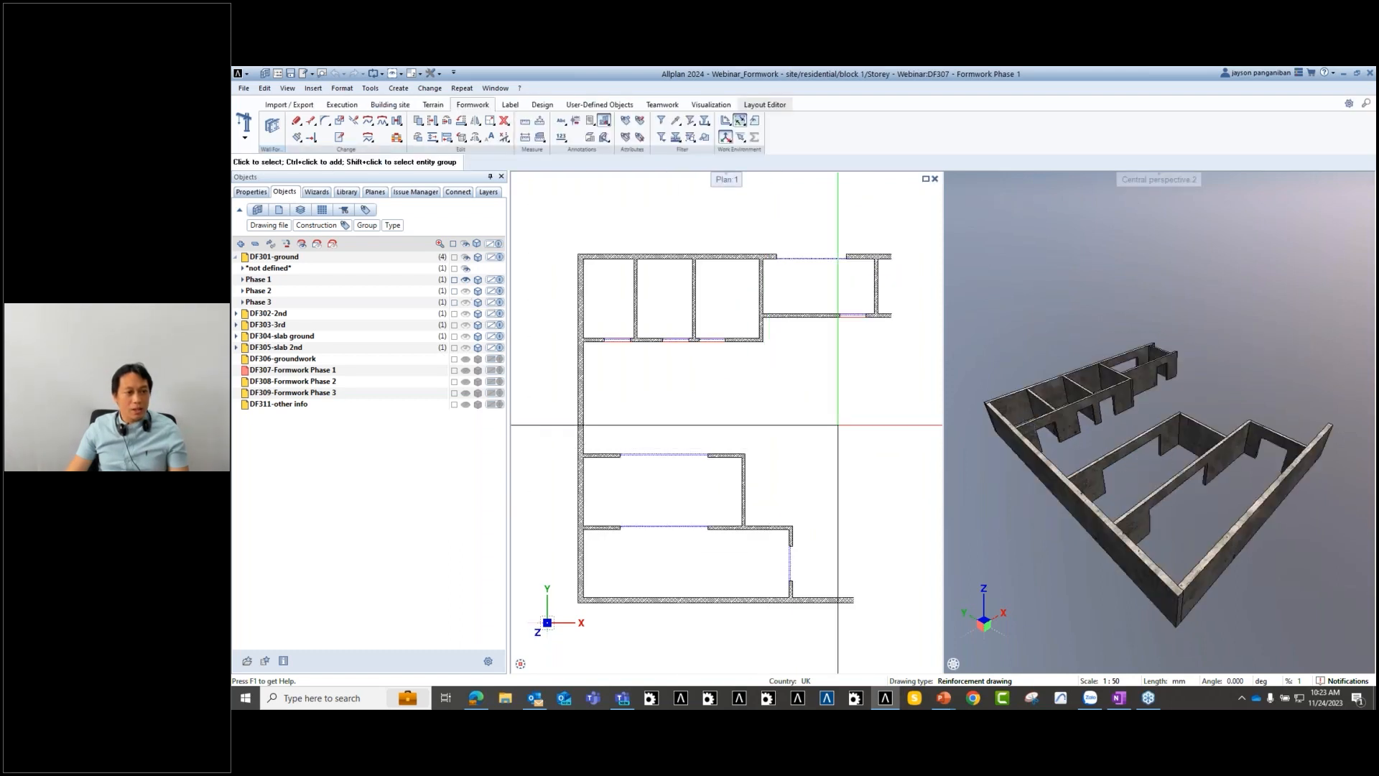
- Start Meva Mammut 350 wall formwork and window-select all Phase 1 walls
left_click(271, 127)
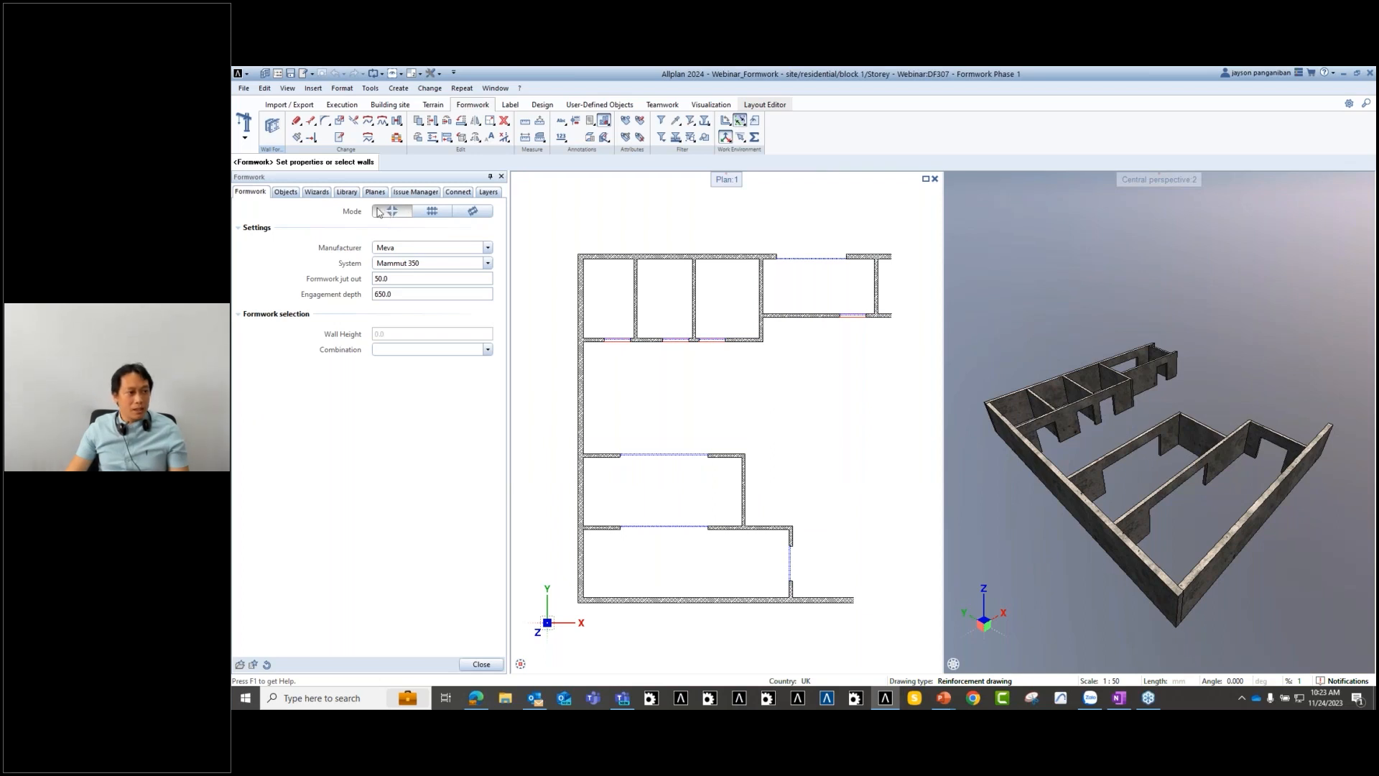
scroll(607, 365, "down", 2)
left_click_drag(552, 286, 811, 573)
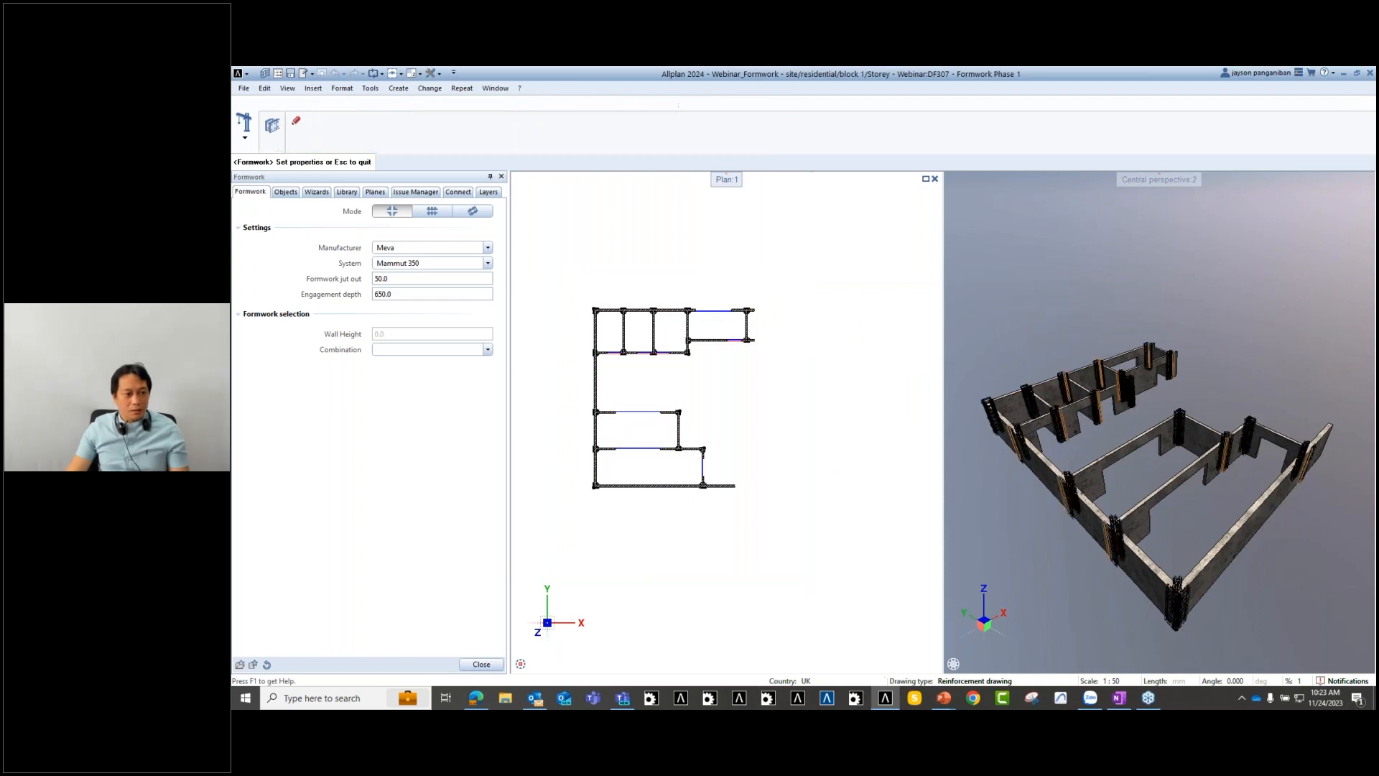
left_click_drag(1150, 409, 1247, 435)
middle_click_drag(1106, 480, 1167, 467)
left_click_drag(1111, 480, 1234, 557)
scroll(1273, 577, "up", 1)
middle_click_drag(1274, 579, 1262, 573)
key("Escape")
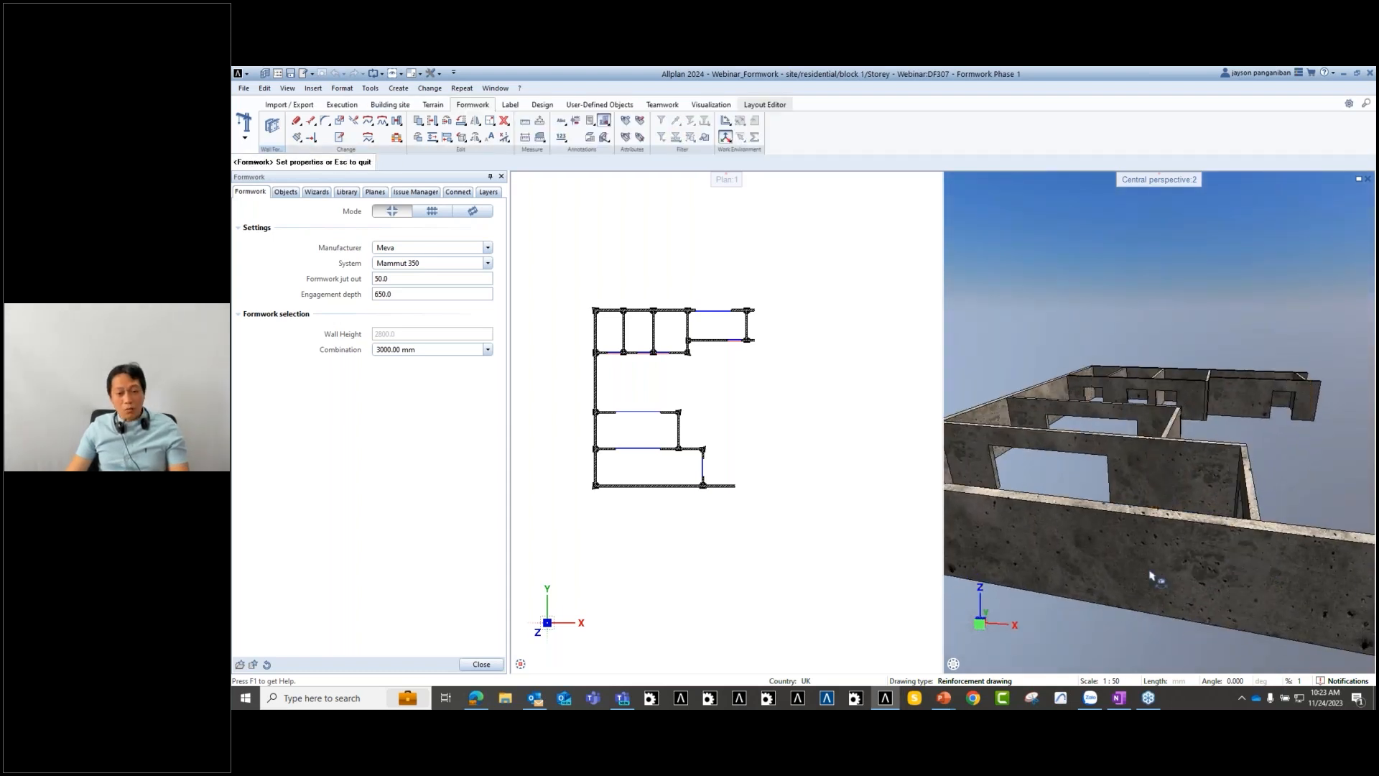
- Review the 3D view and exit the formwork tool, leaving the Phase 1 walls unformed
middle_click_drag(1190, 551, 1140, 549)
middle_click_drag(1122, 507, 1064, 523, "shift")
scroll(736, 473, "up", 2)
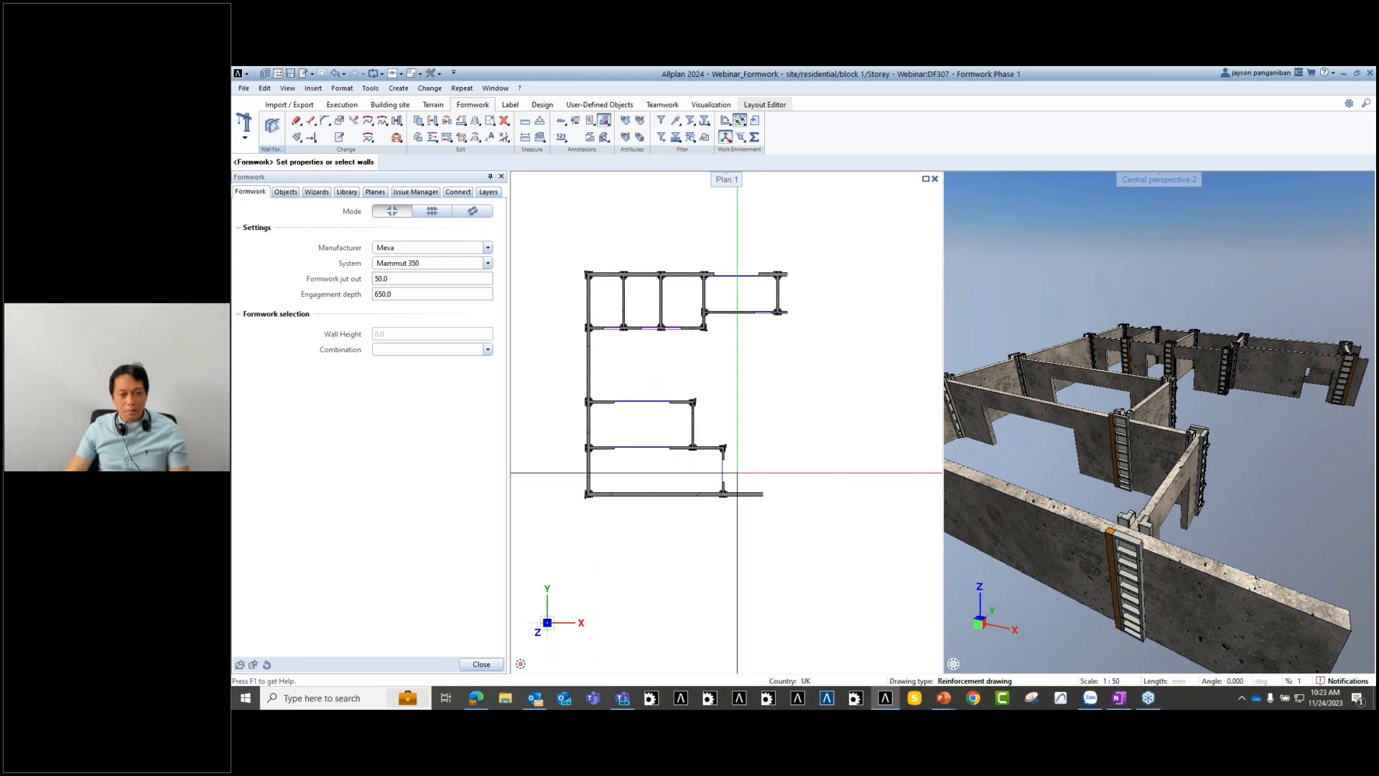
key("Escape")
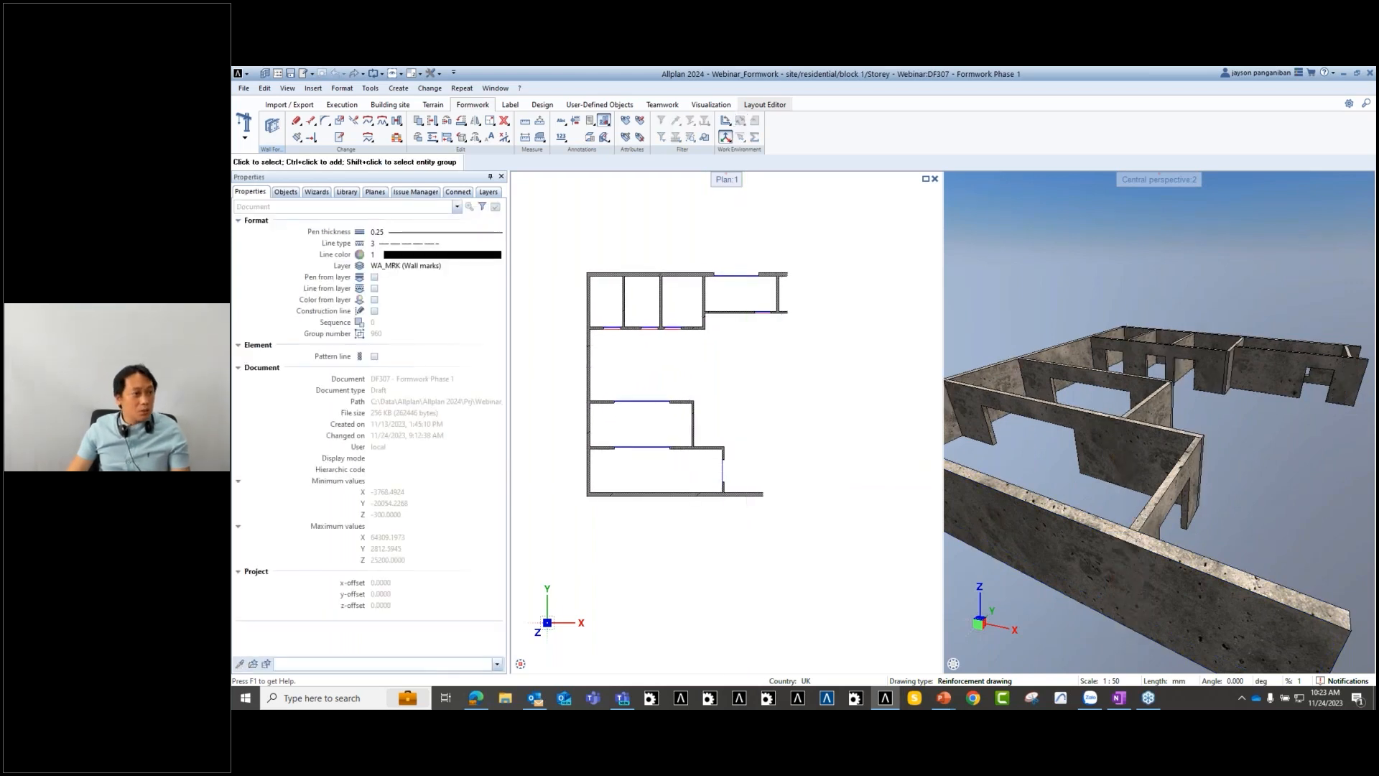
scroll(729, 495, "up", 7)
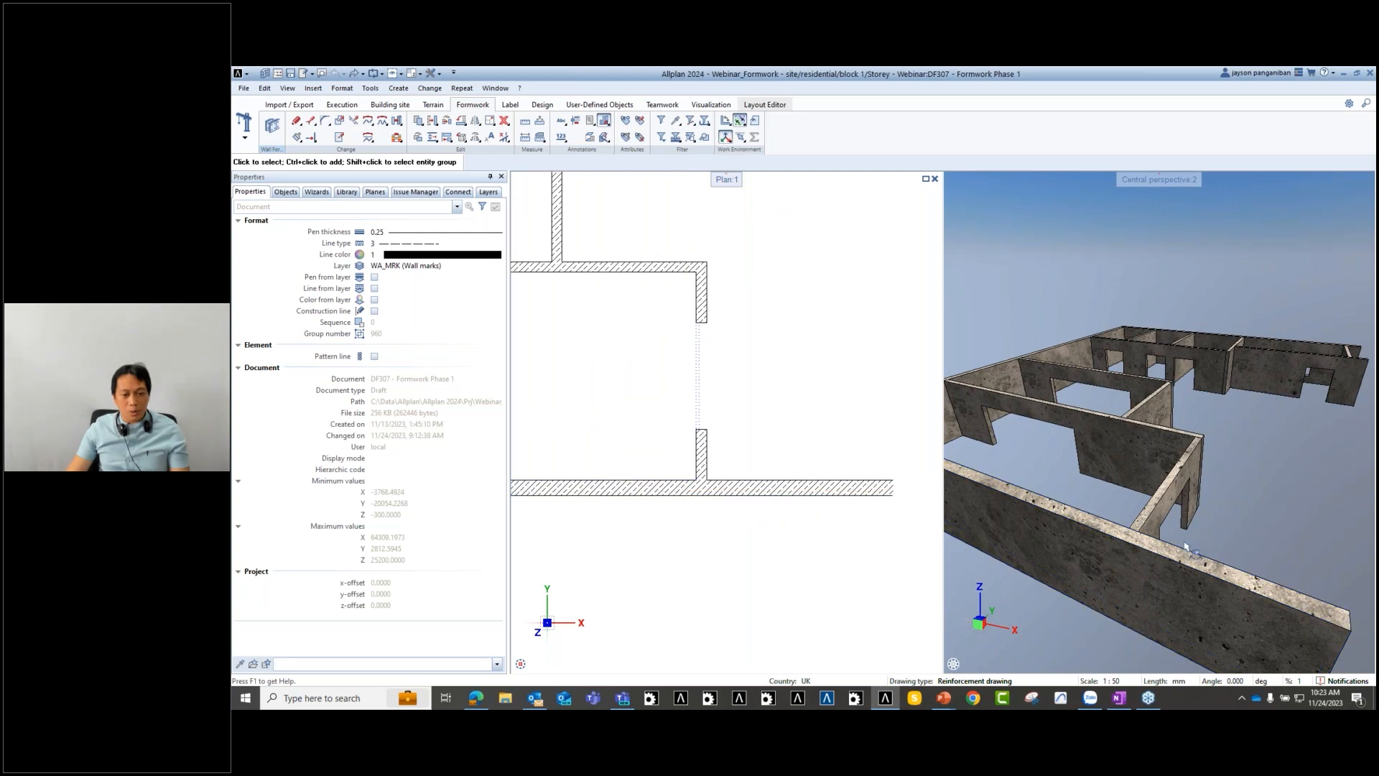
middle_click_drag(1199, 563, 1164, 492)
scroll(1121, 501, "up", 2)
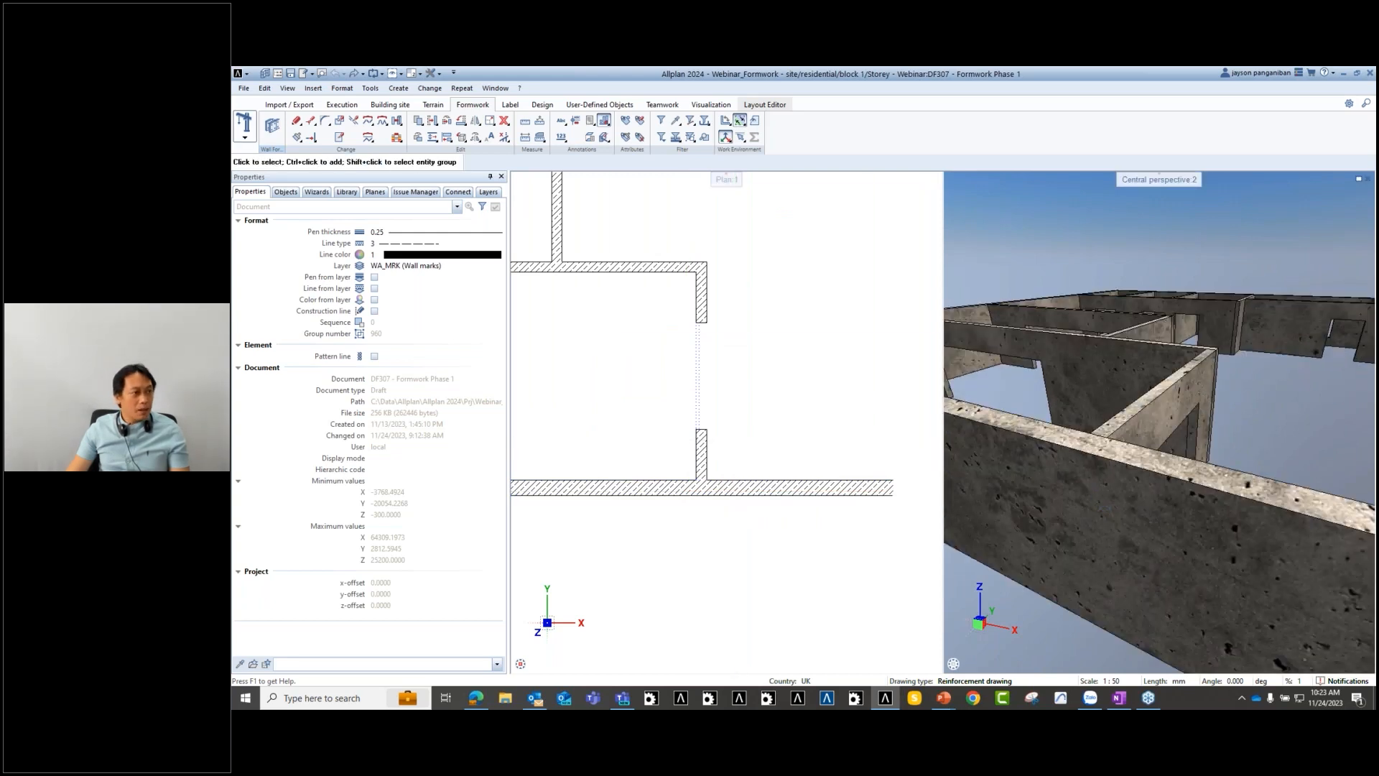
- Place wall formwork at the T-junction and at the wall corner
left_click(273, 127)
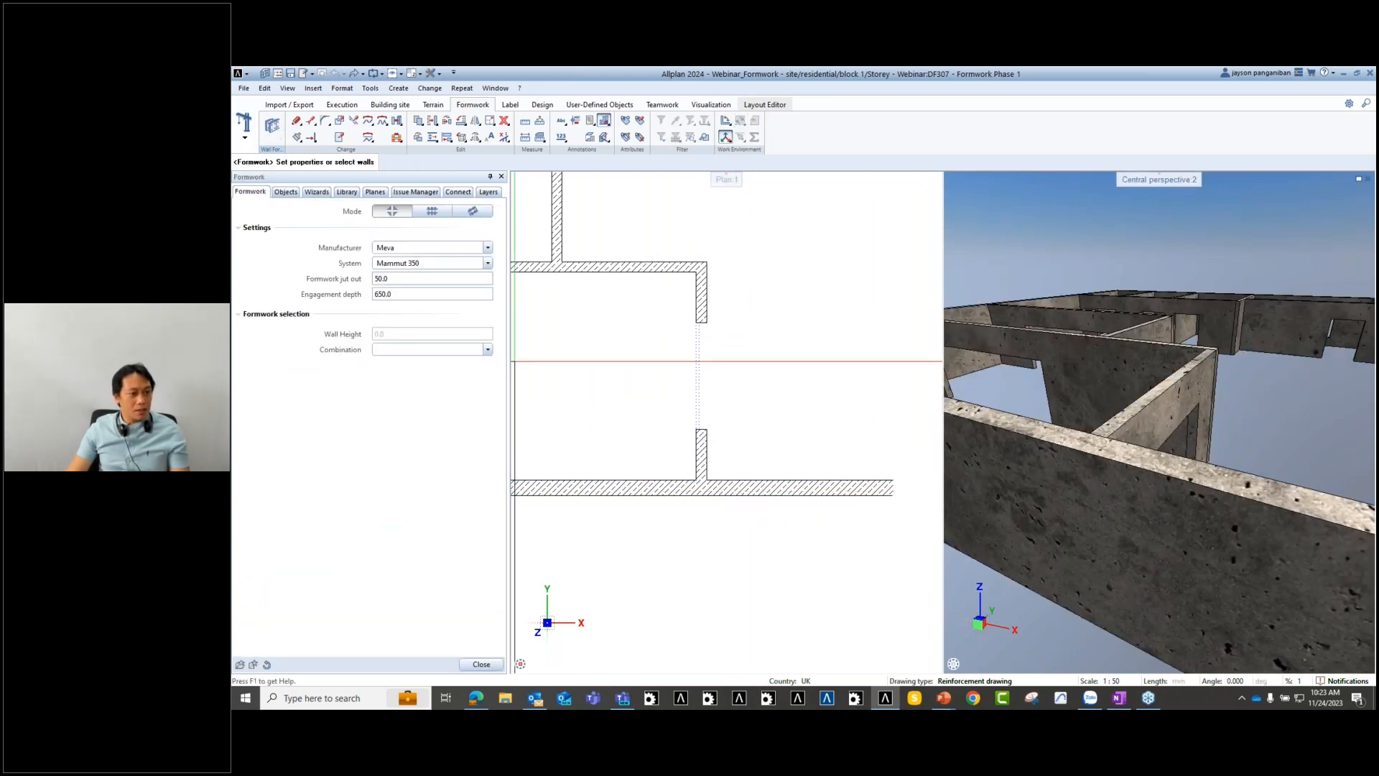
left_click(670, 551)
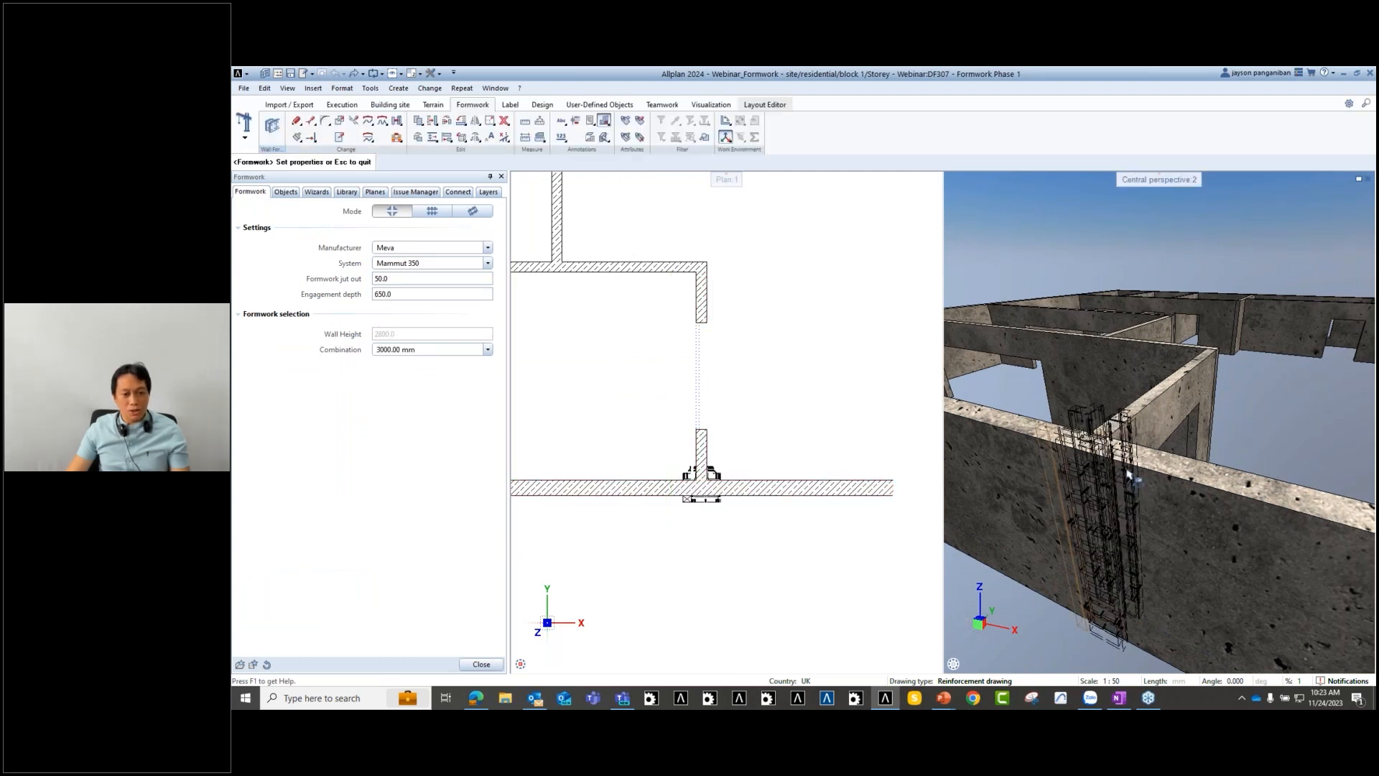
key("Escape")
middle_click_drag(1087, 502, 1076, 468)
left_click_drag(1076, 468, 1200, 440)
middle_click_drag(779, 316, 807, 486)
scroll(806, 429, "down", 2)
scroll(789, 478, "down", 3)
scroll(794, 461, "up", 1)
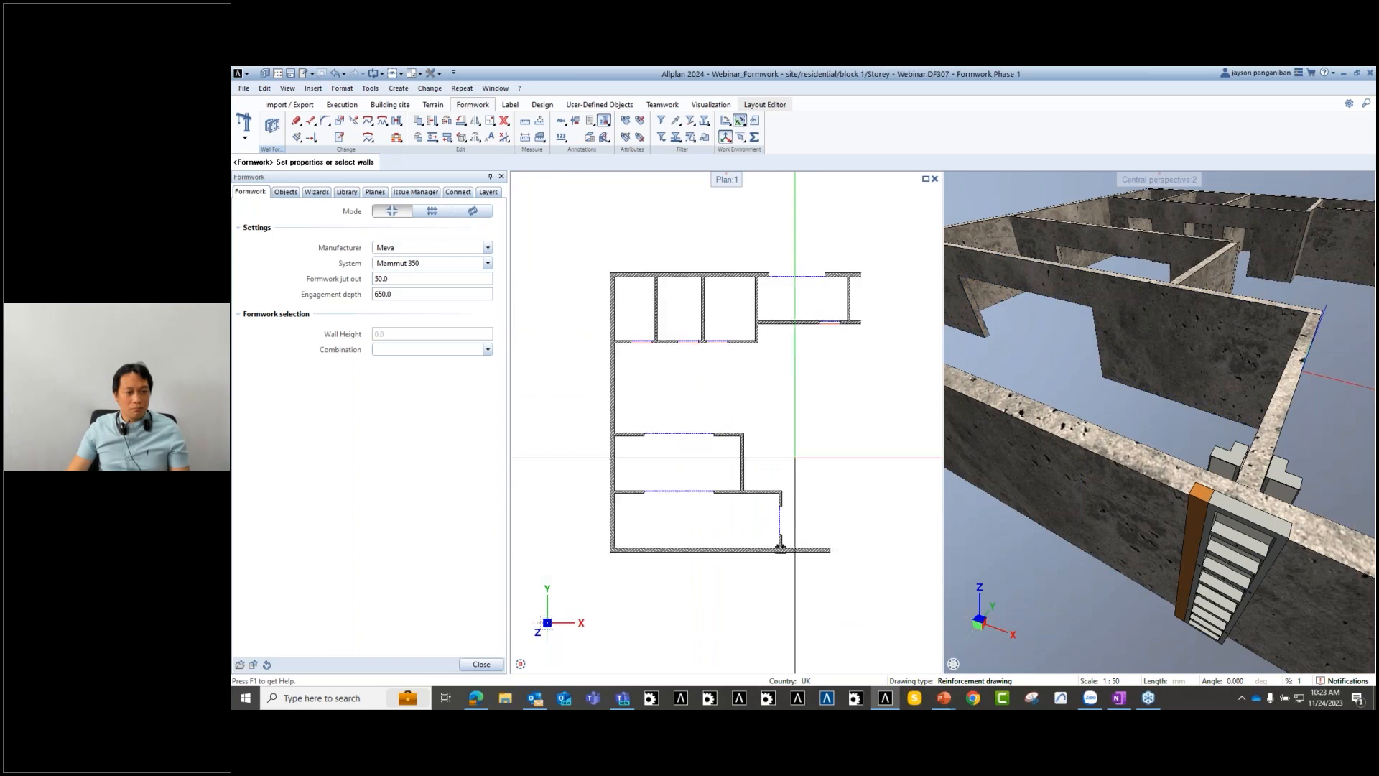
left_click_drag(797, 472, 776, 504)
scroll(805, 515, "up", 3)
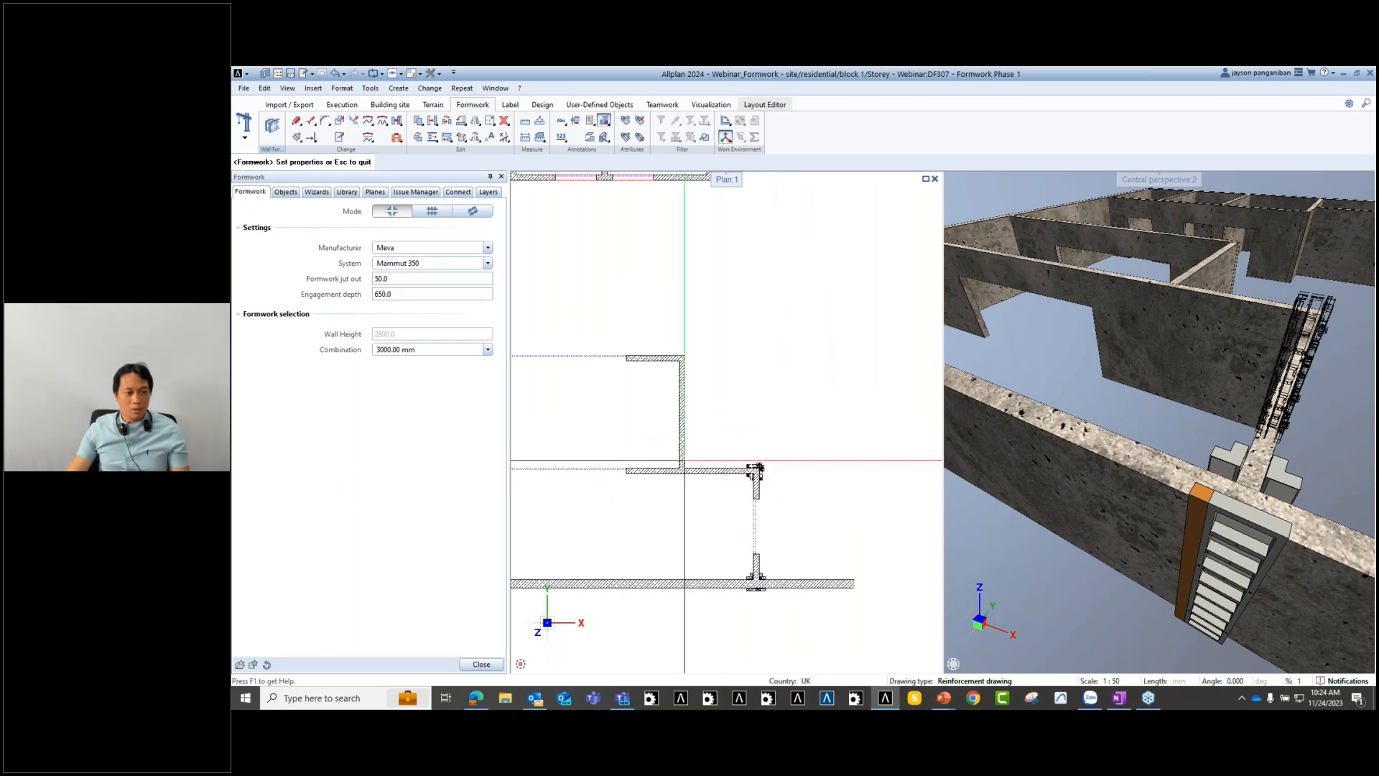
key("Escape")
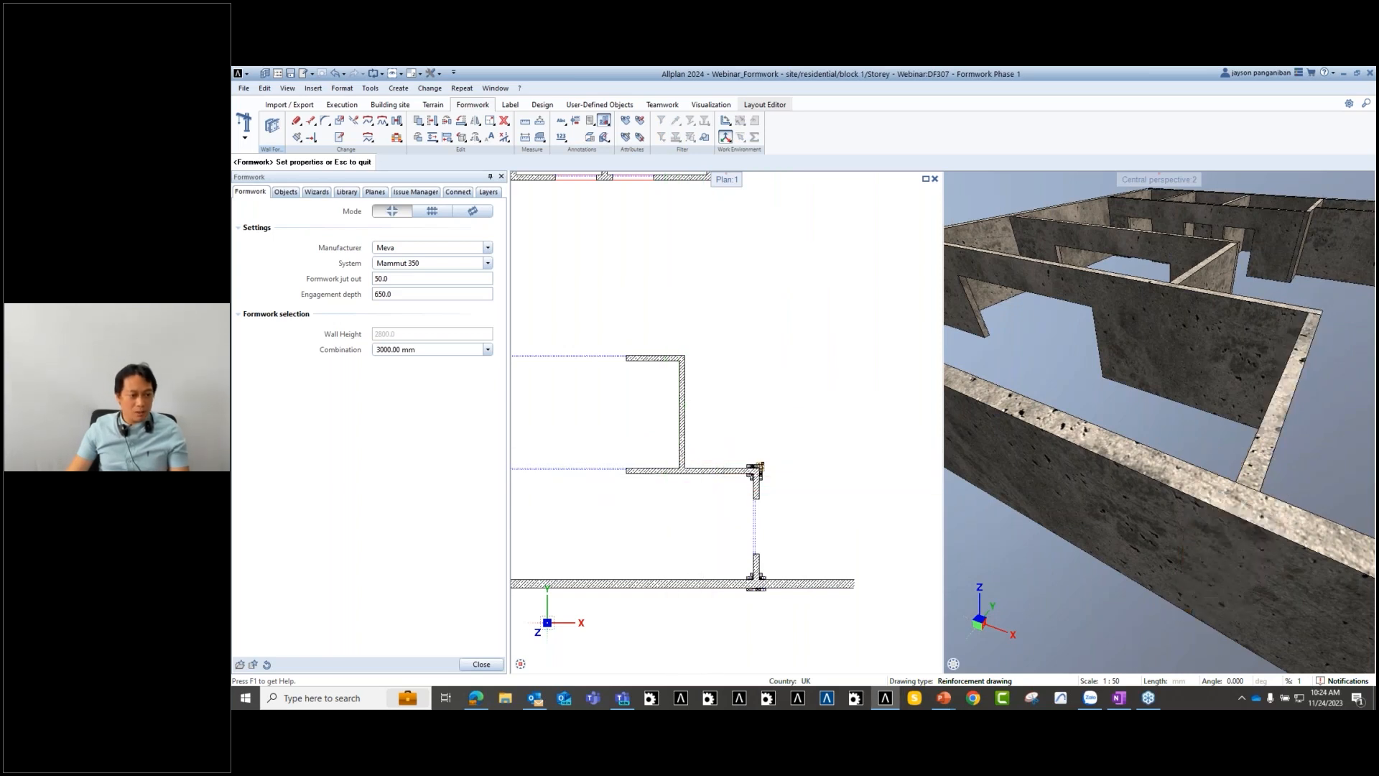
- Add formwork along the adjoining wall, inspect it in 3D, and end the command
left_click(678, 509)
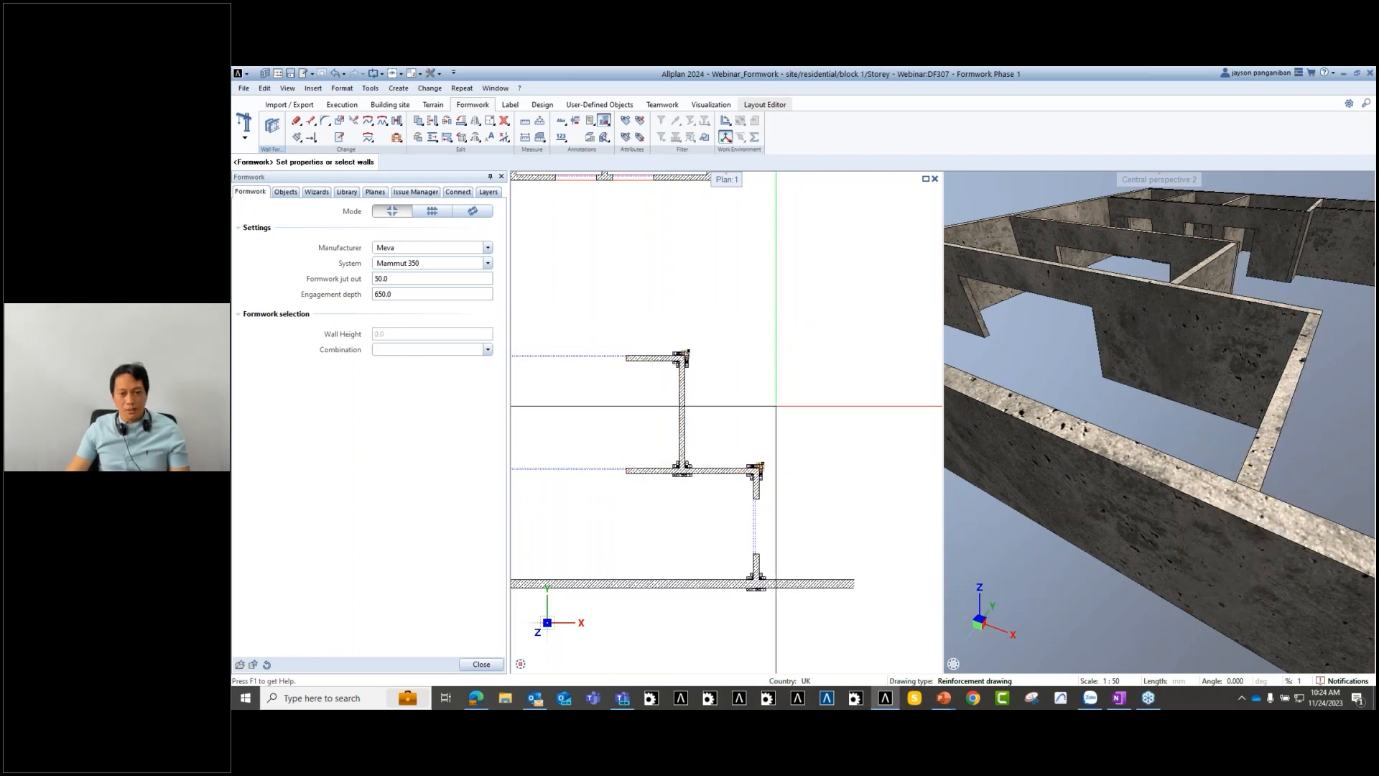
left_click_drag(1099, 409, 1186, 406)
scroll(1187, 402, "down", 2)
scroll(702, 551, "up", 1)
middle_click_drag(1089, 422, 1063, 402)
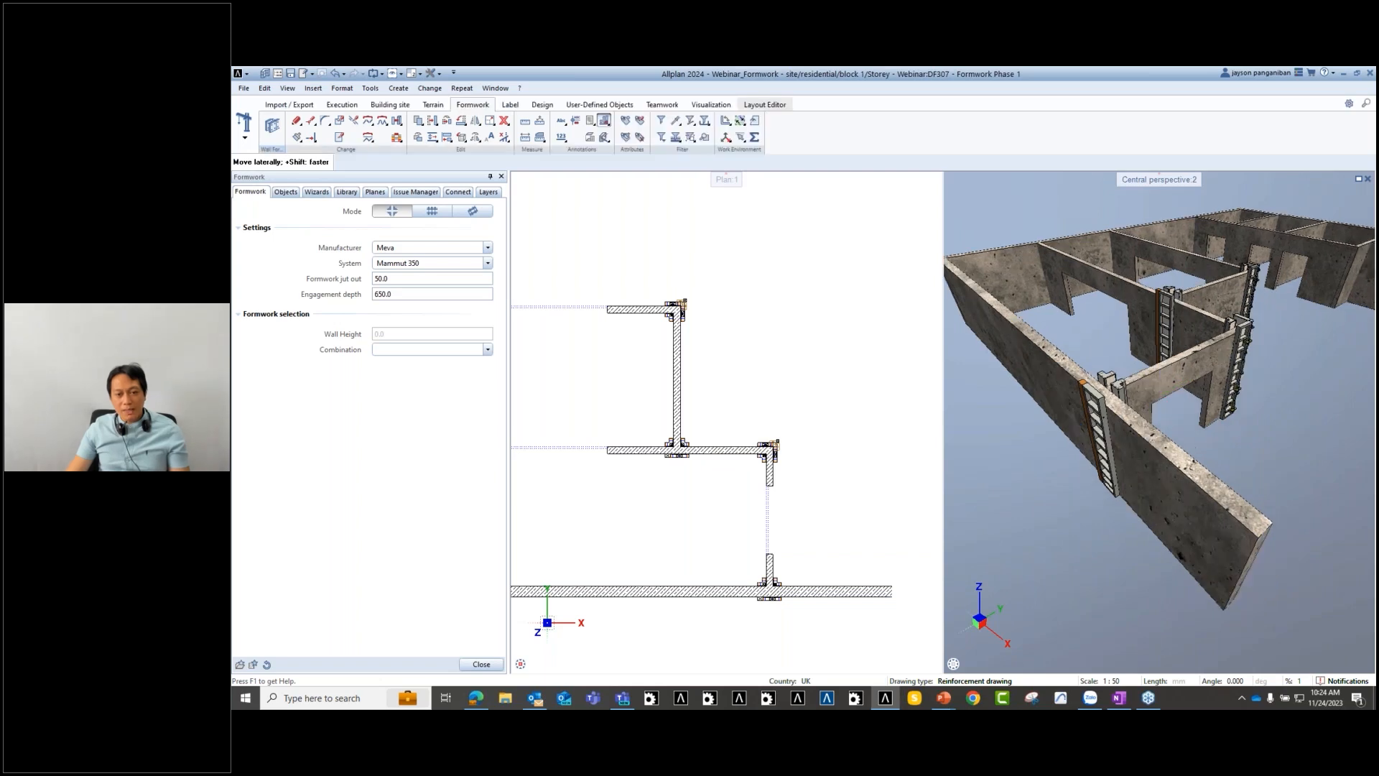
scroll(1109, 347, "up", 2)
key("Escape")
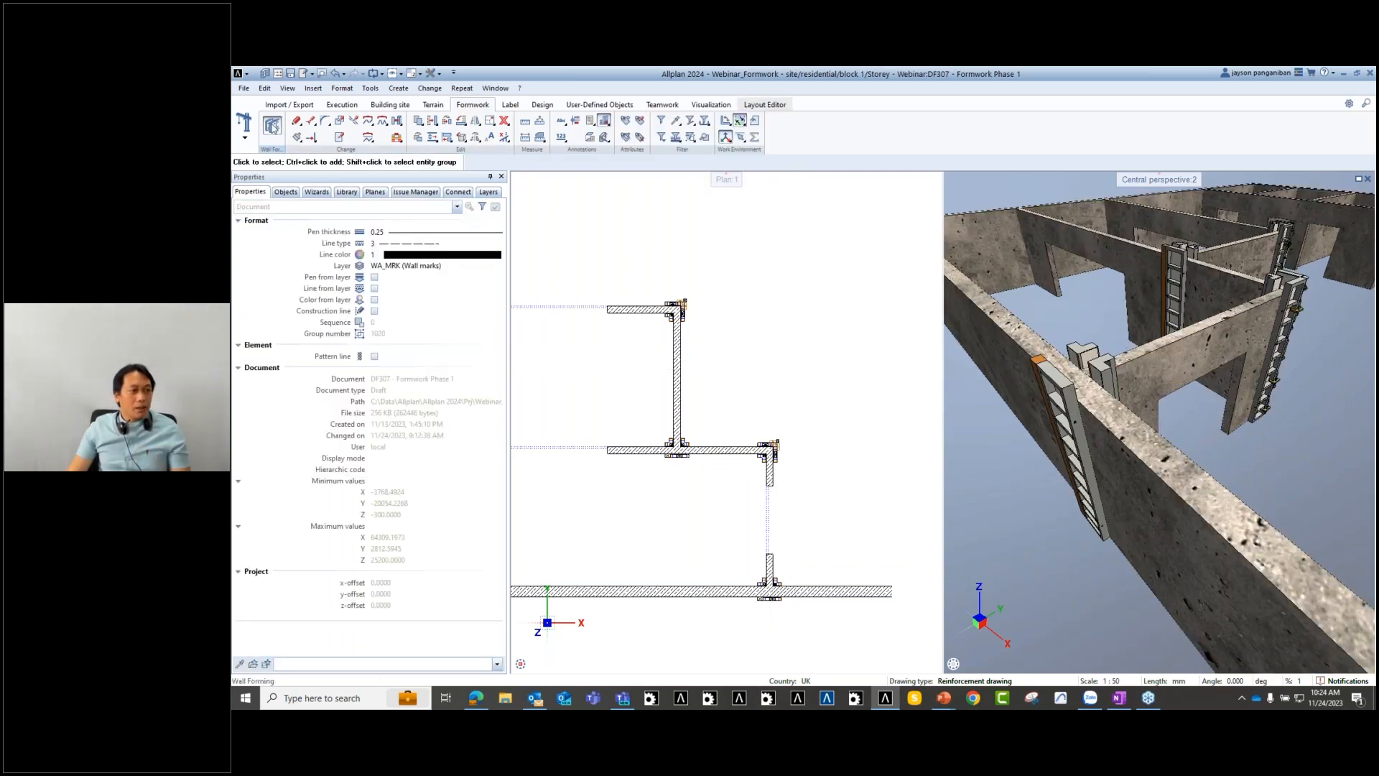
- In Forming mode with stop ends, panel the first wall leg between its two corner elements
left_click(272, 126)
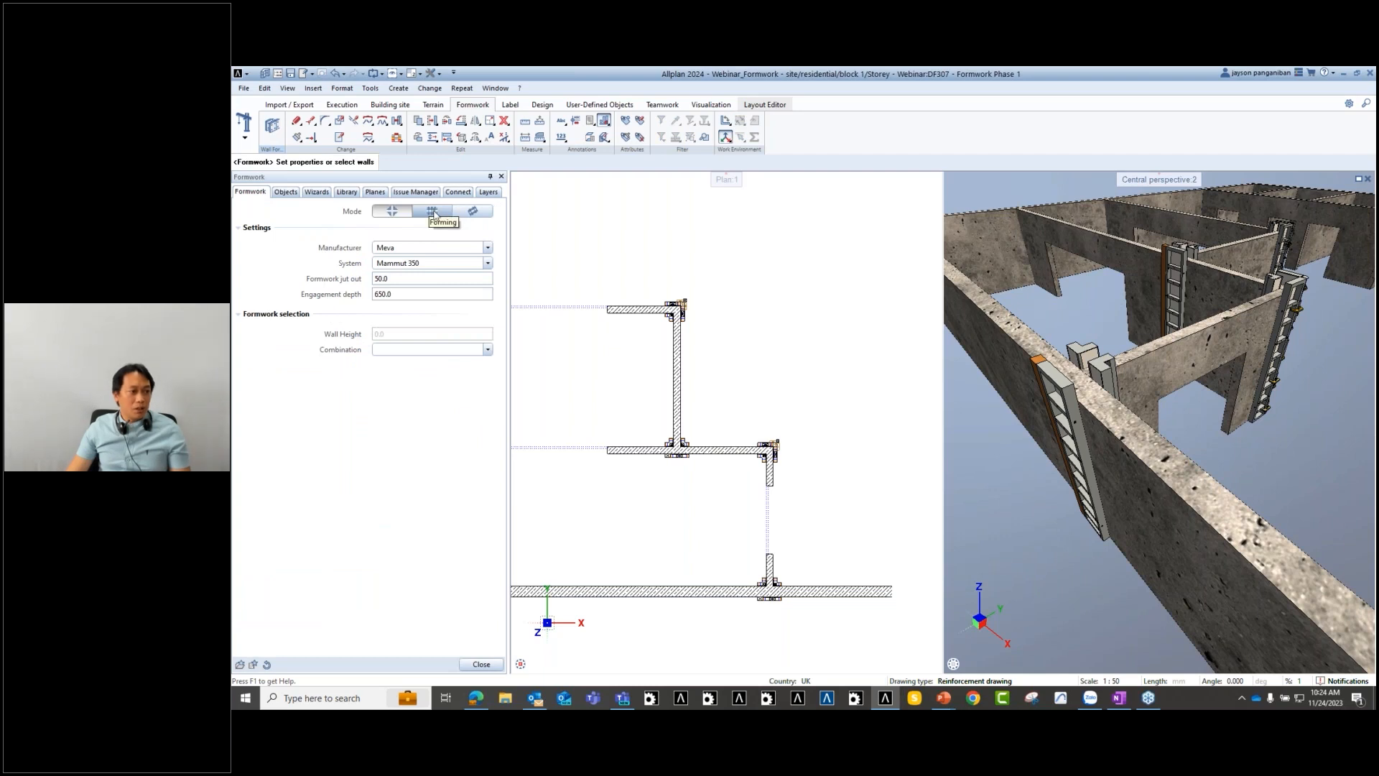
left_click(433, 211)
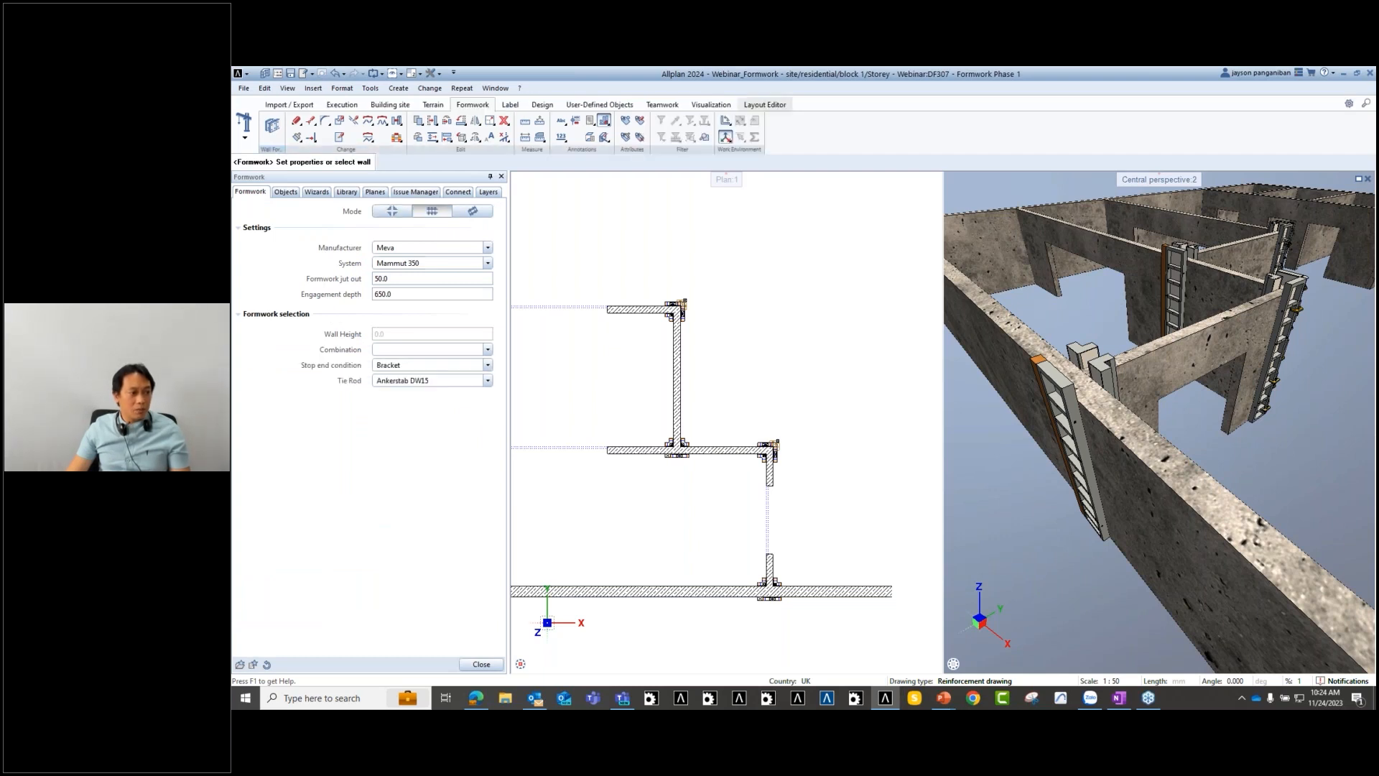
left_click(488, 367)
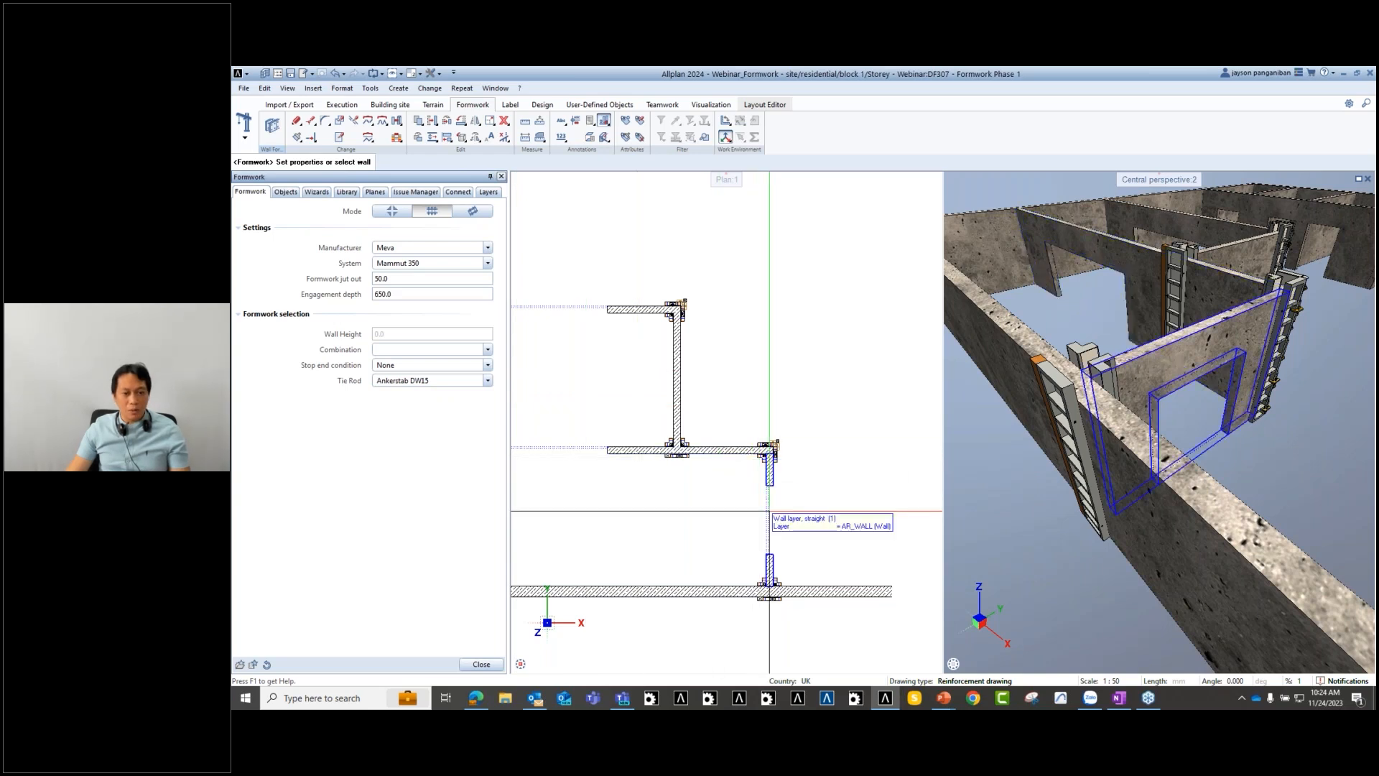
middle_click_drag(878, 487, 865, 443)
middle_click_drag(1067, 402, 981, 406, "shift")
scroll(797, 500, "up", 2)
middle_click_drag(797, 500, 784, 470)
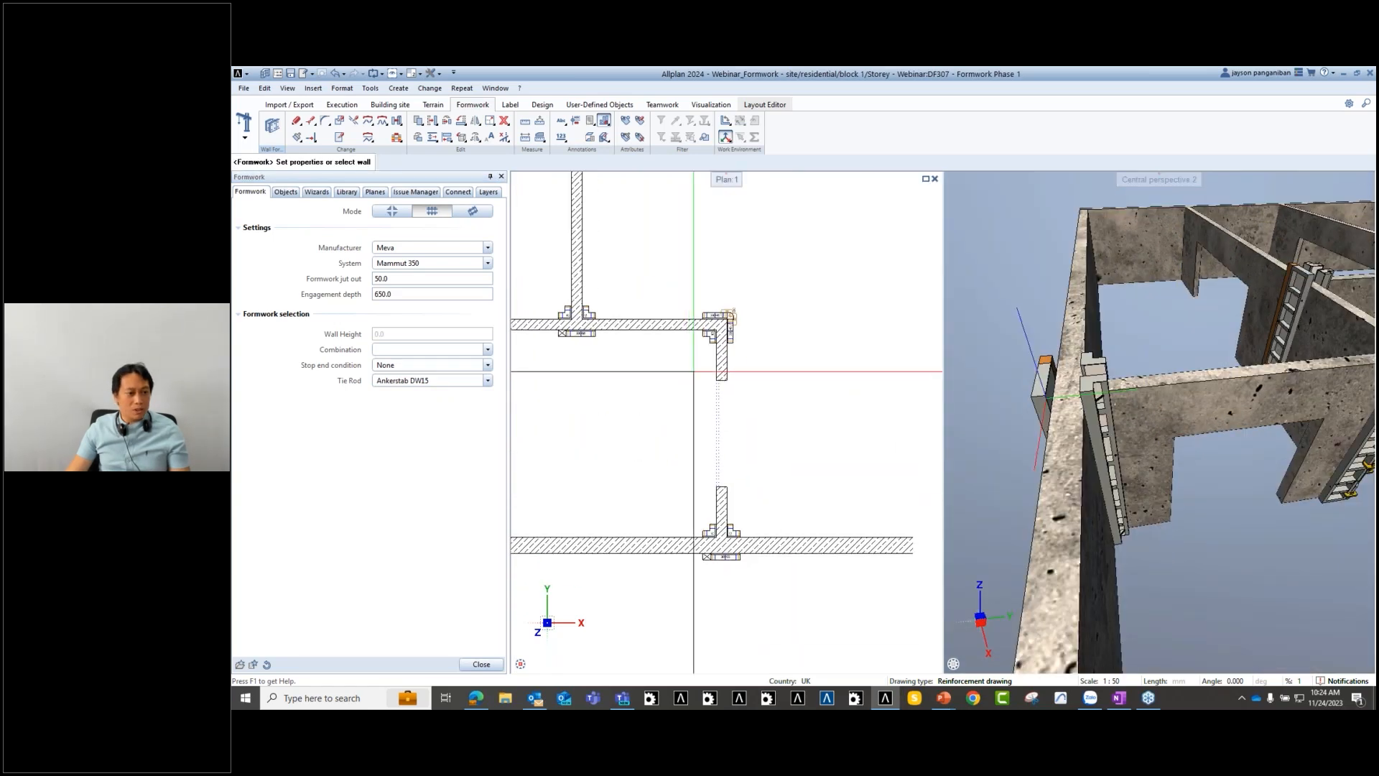
left_click(724, 375)
scroll(714, 349, "up", 1)
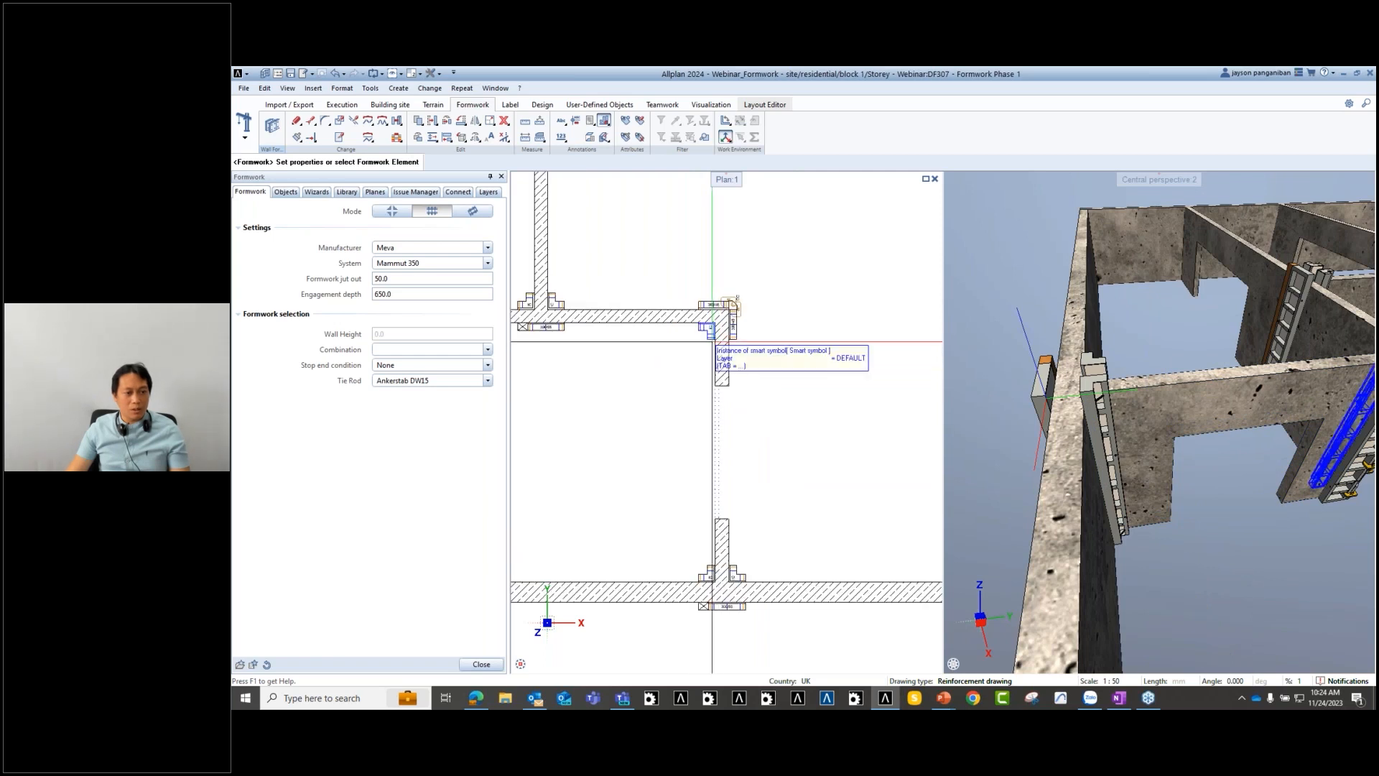
left_click(711, 335)
left_click(709, 566)
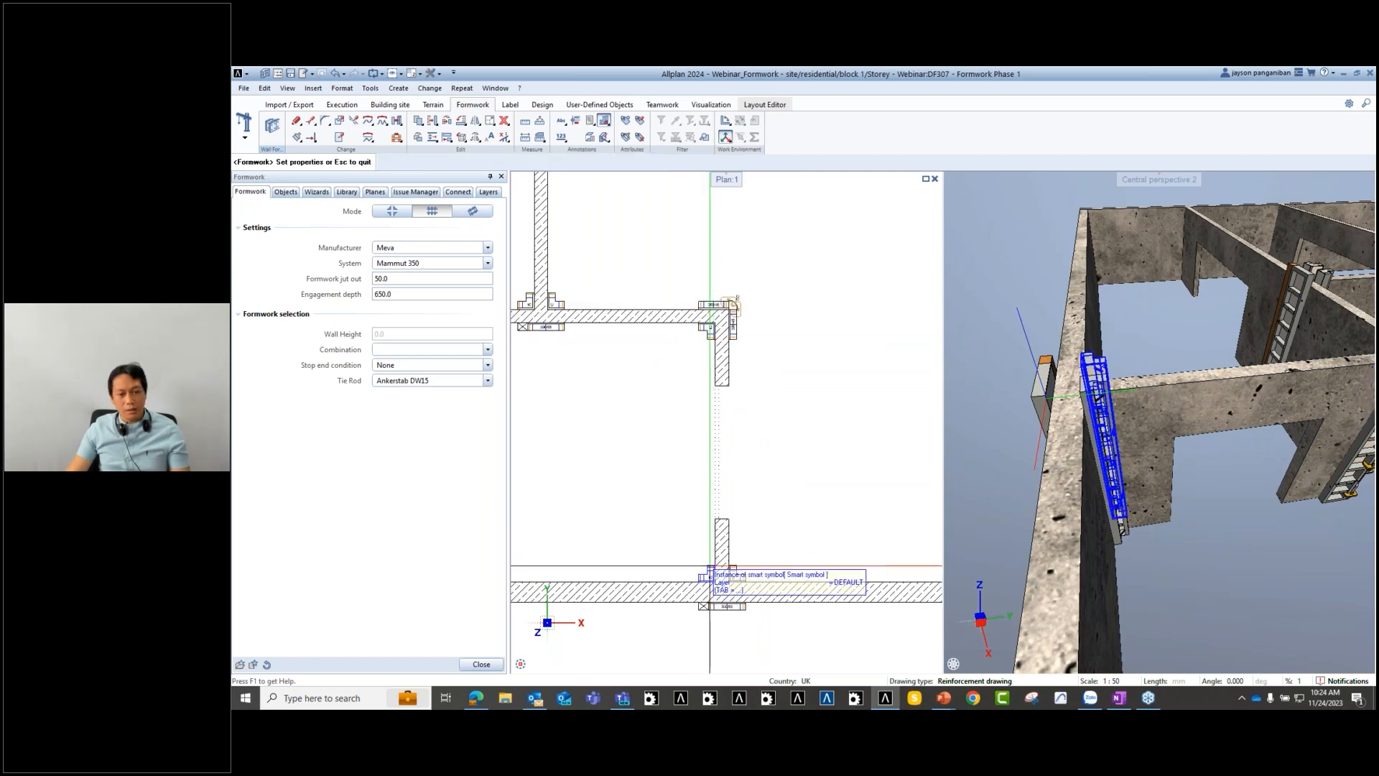
key("Escape")
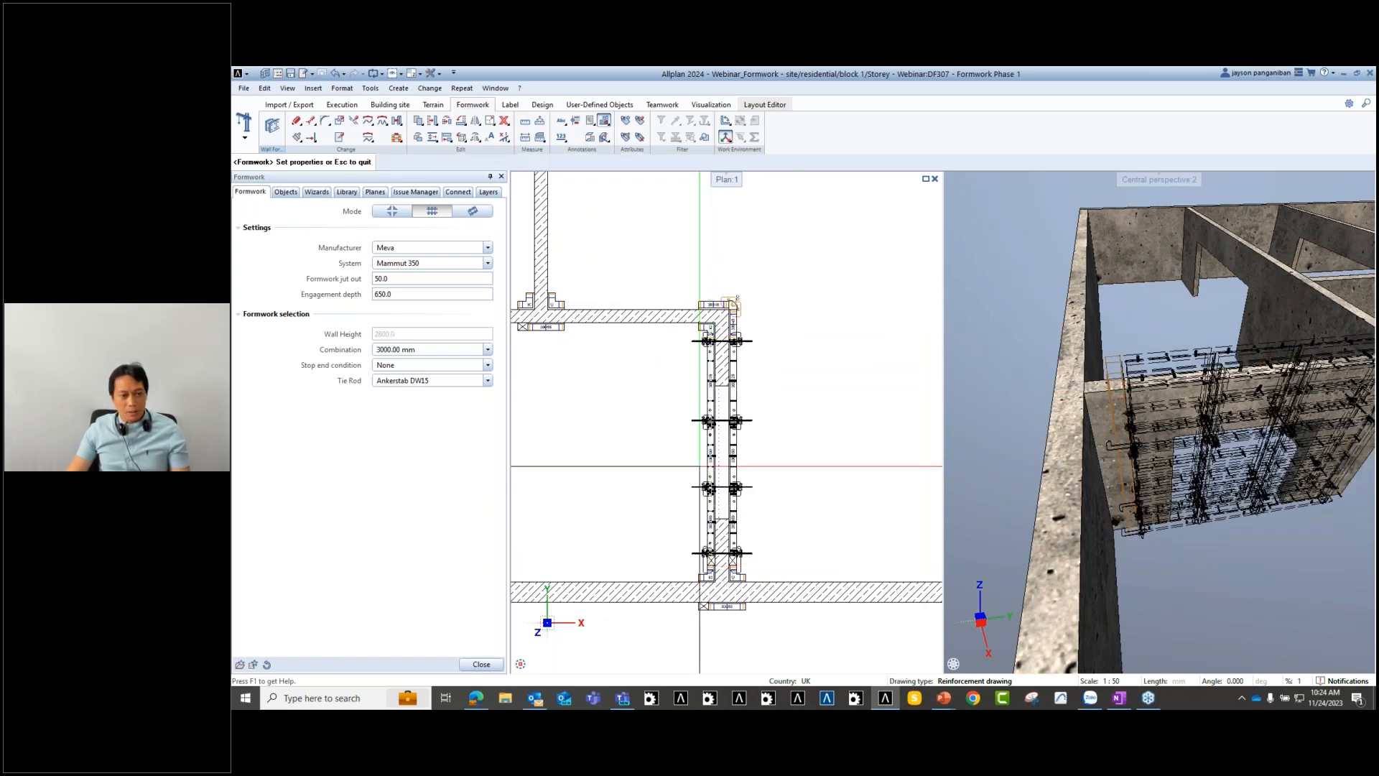
- Panel the second wall leg between its corner elements and review it in plan and 3D
scroll(1144, 479, "down", 2)
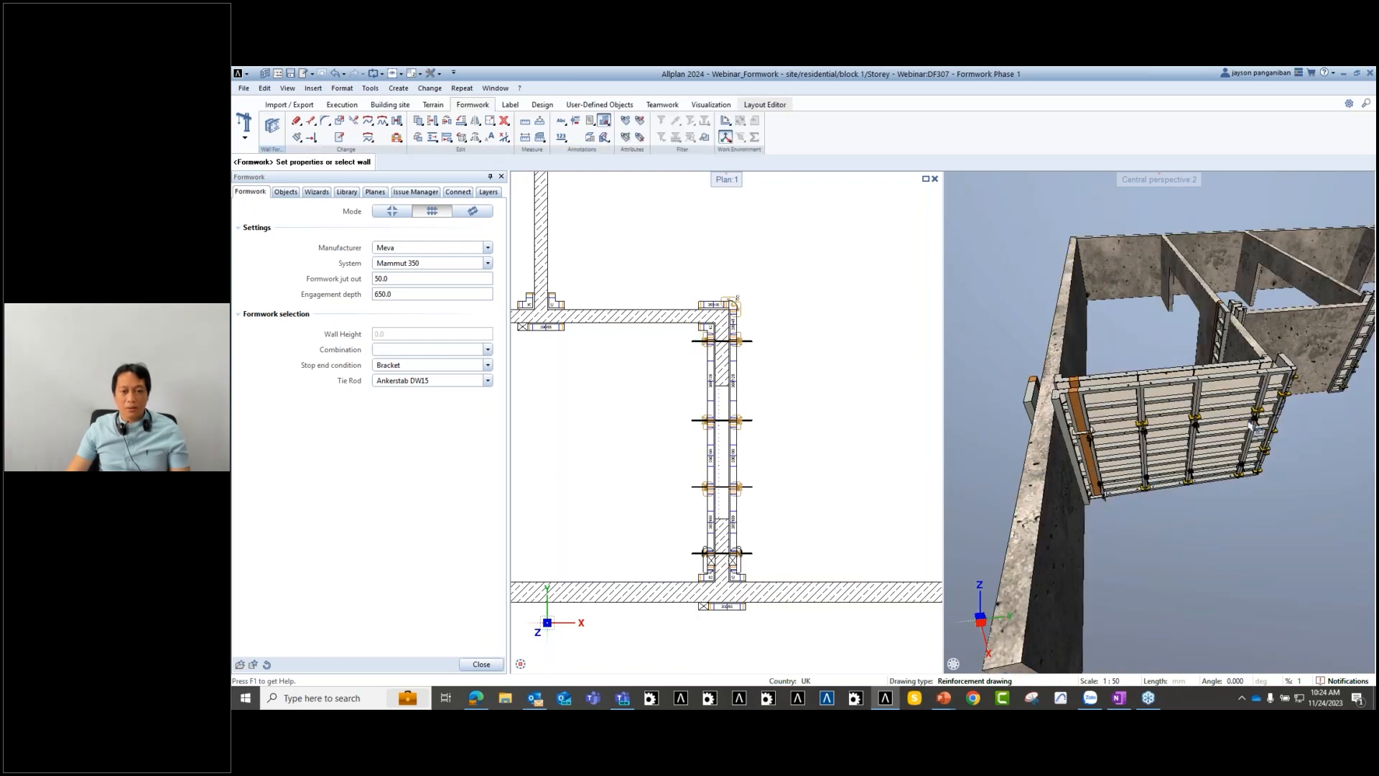
middle_click_drag(544, 333, 619, 471)
scroll(621, 481, "down", 1)
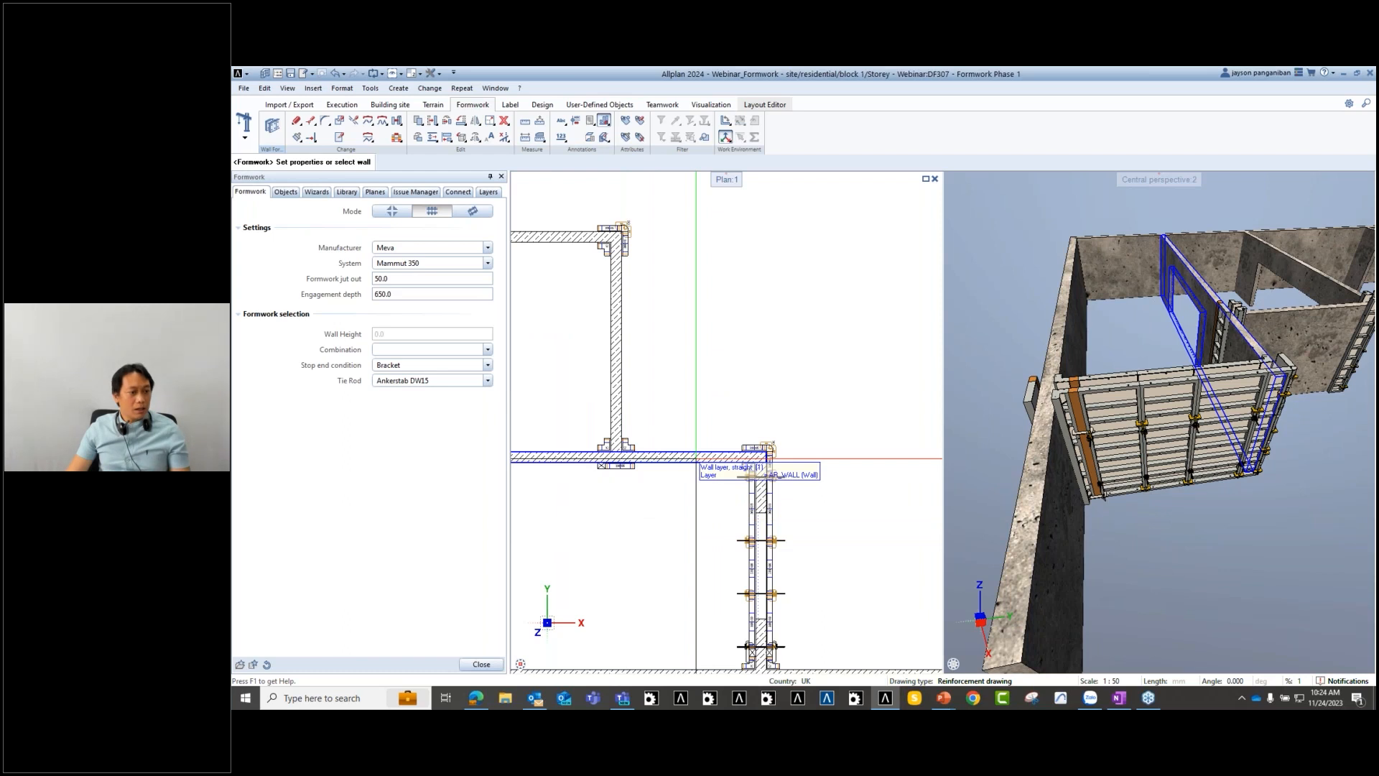
scroll(744, 457, "up", 2)
left_click(774, 451)
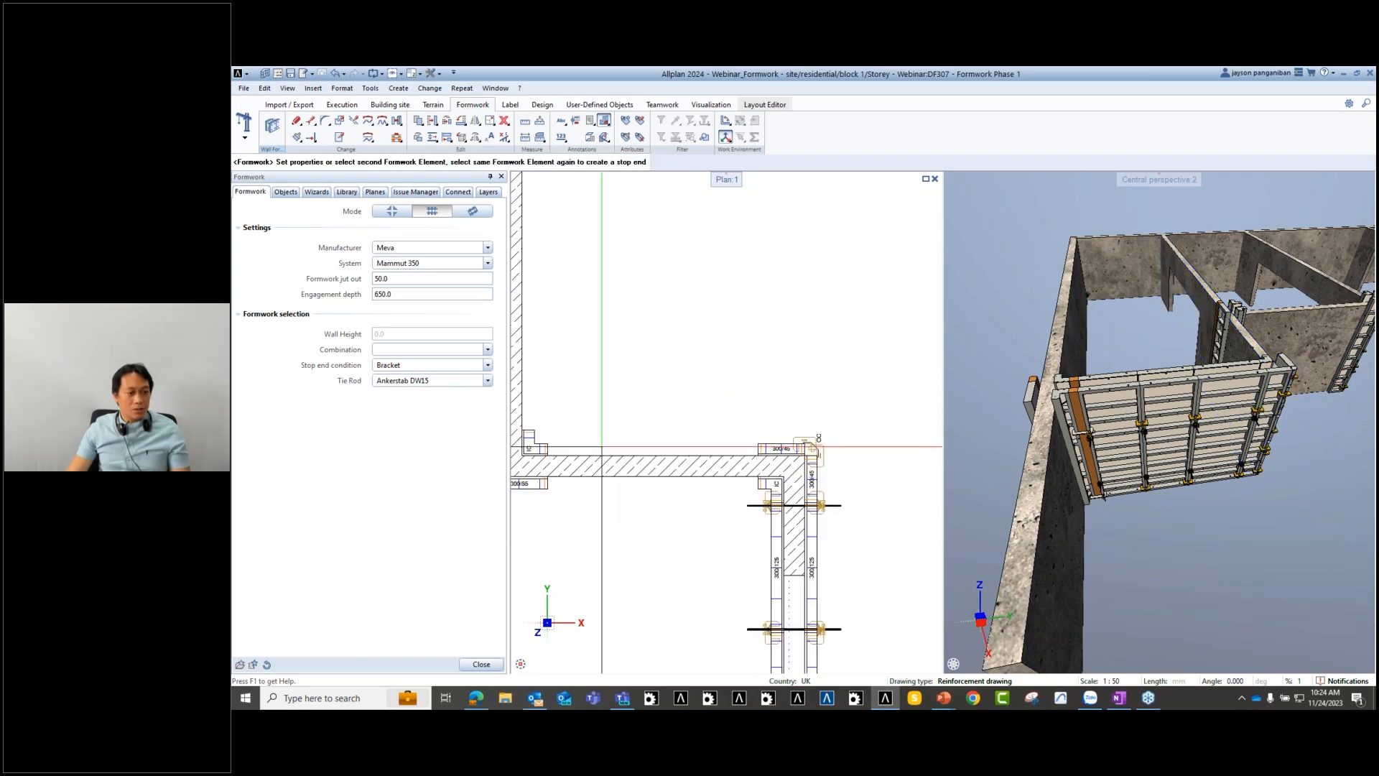
left_click(551, 451)
middle_click_drag(551, 450, 576, 396)
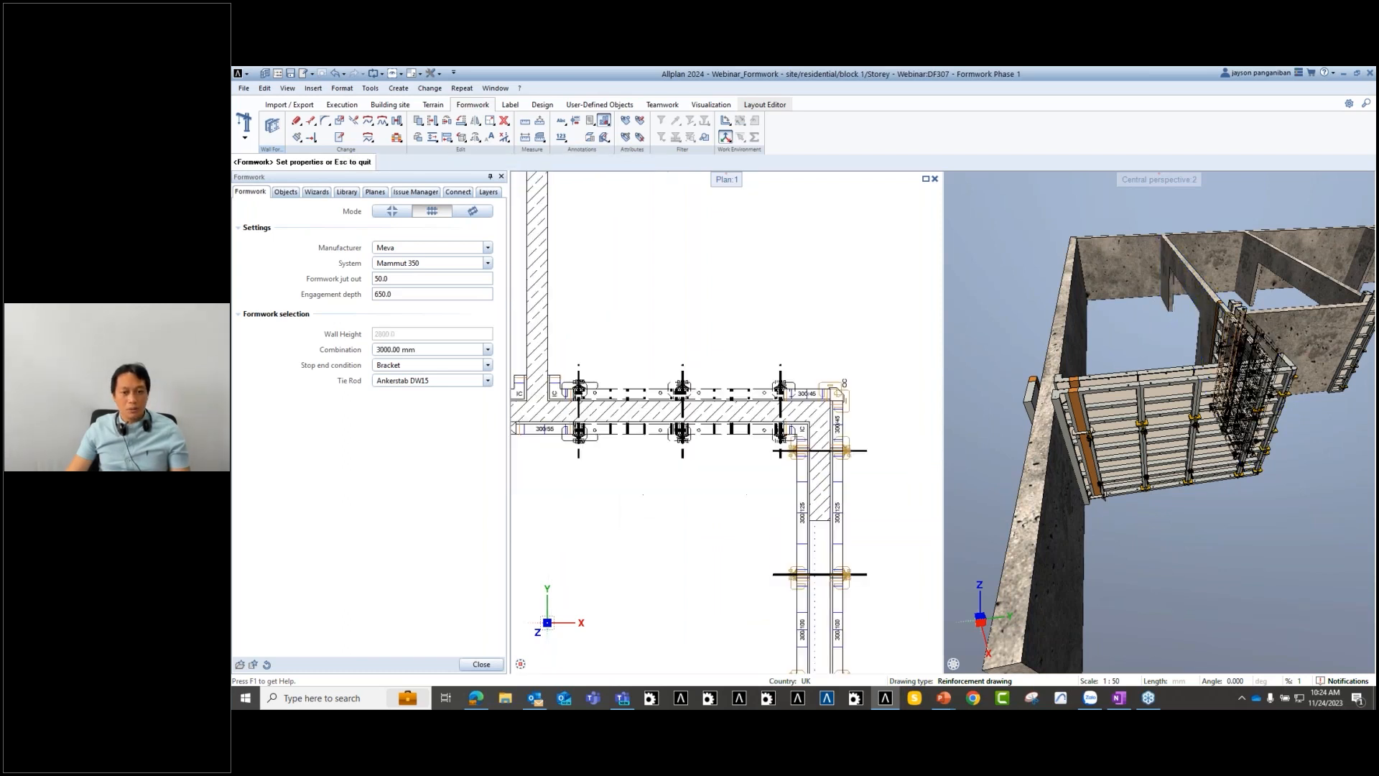
scroll(777, 388, "down", 3)
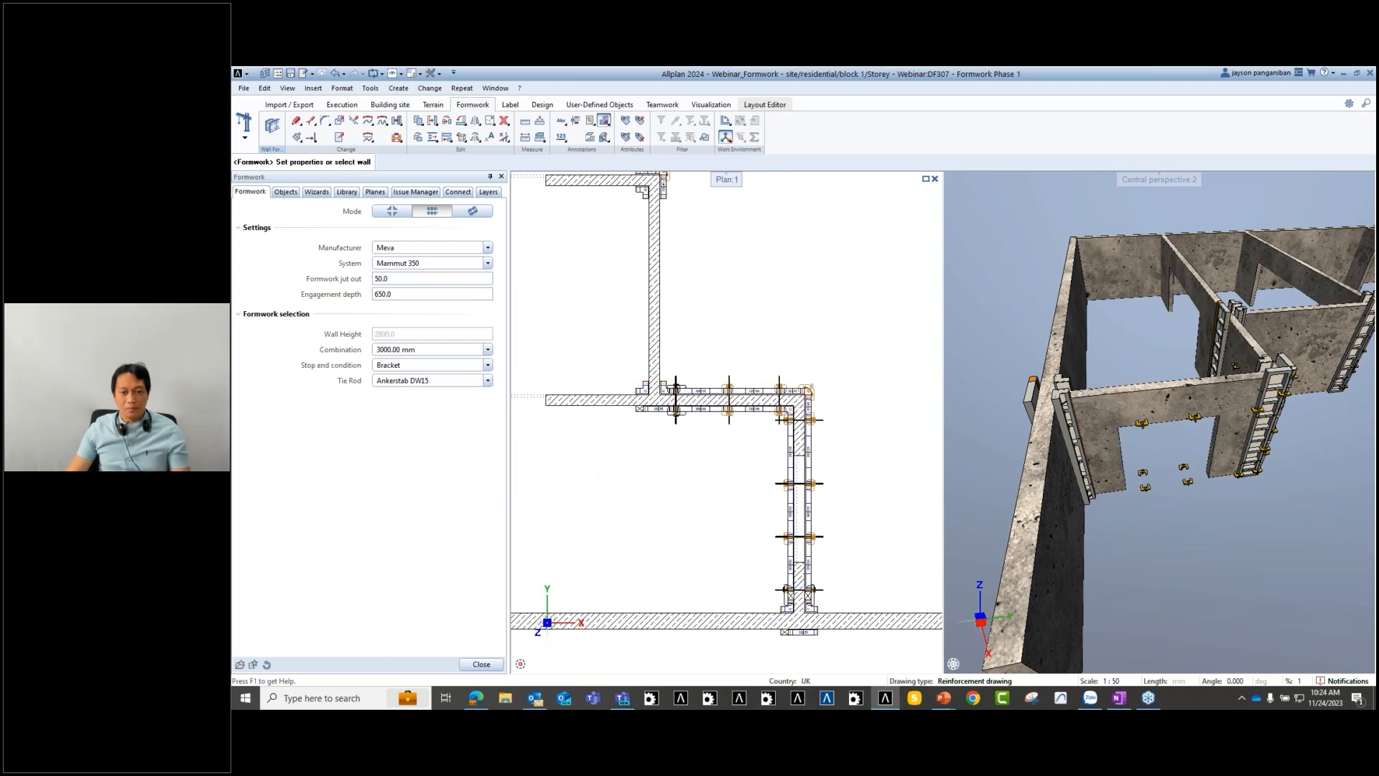
middle_click_drag(1253, 424, 1067, 406, "shift")
scroll(827, 431, "down", 3)
scroll(775, 391, "up", 2)
middle_click_drag(774, 391, 573, 300)
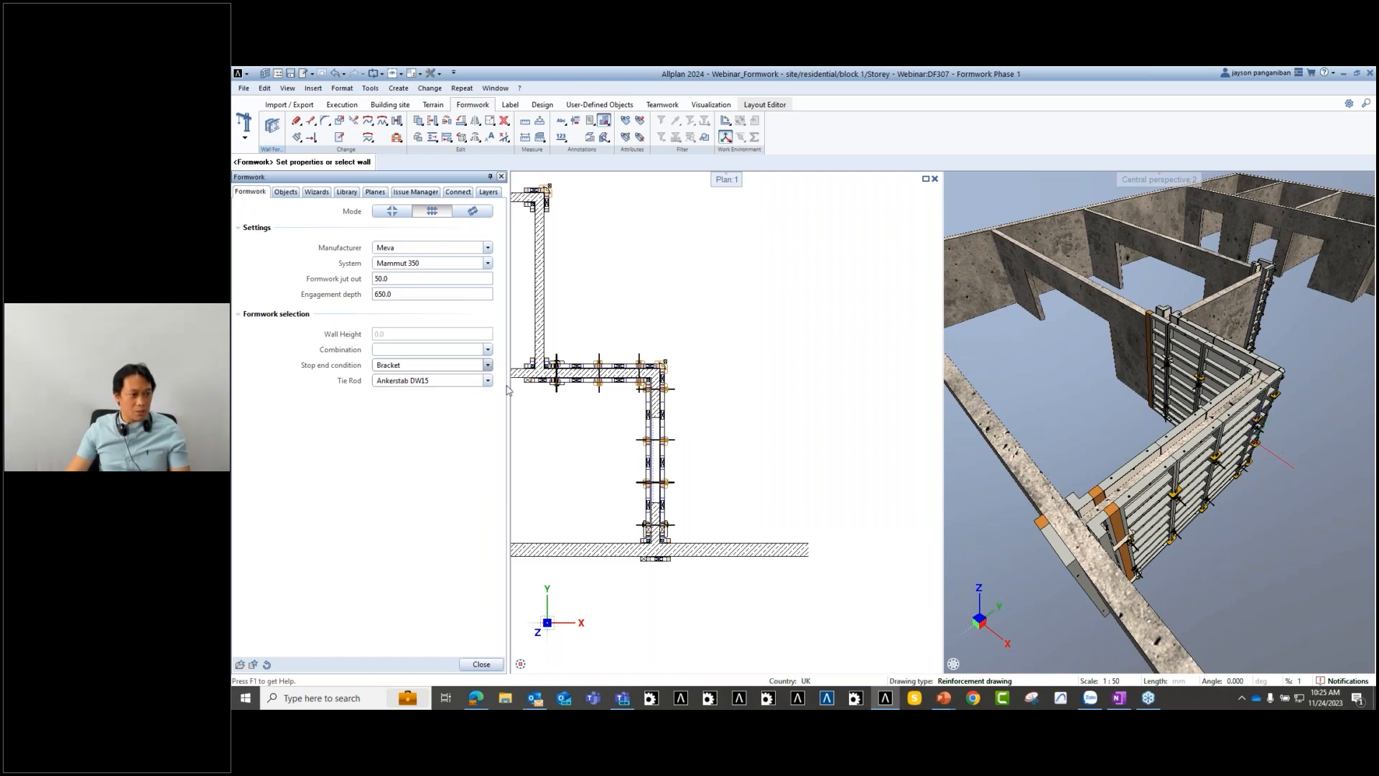
scroll(736, 406, "down", 2)
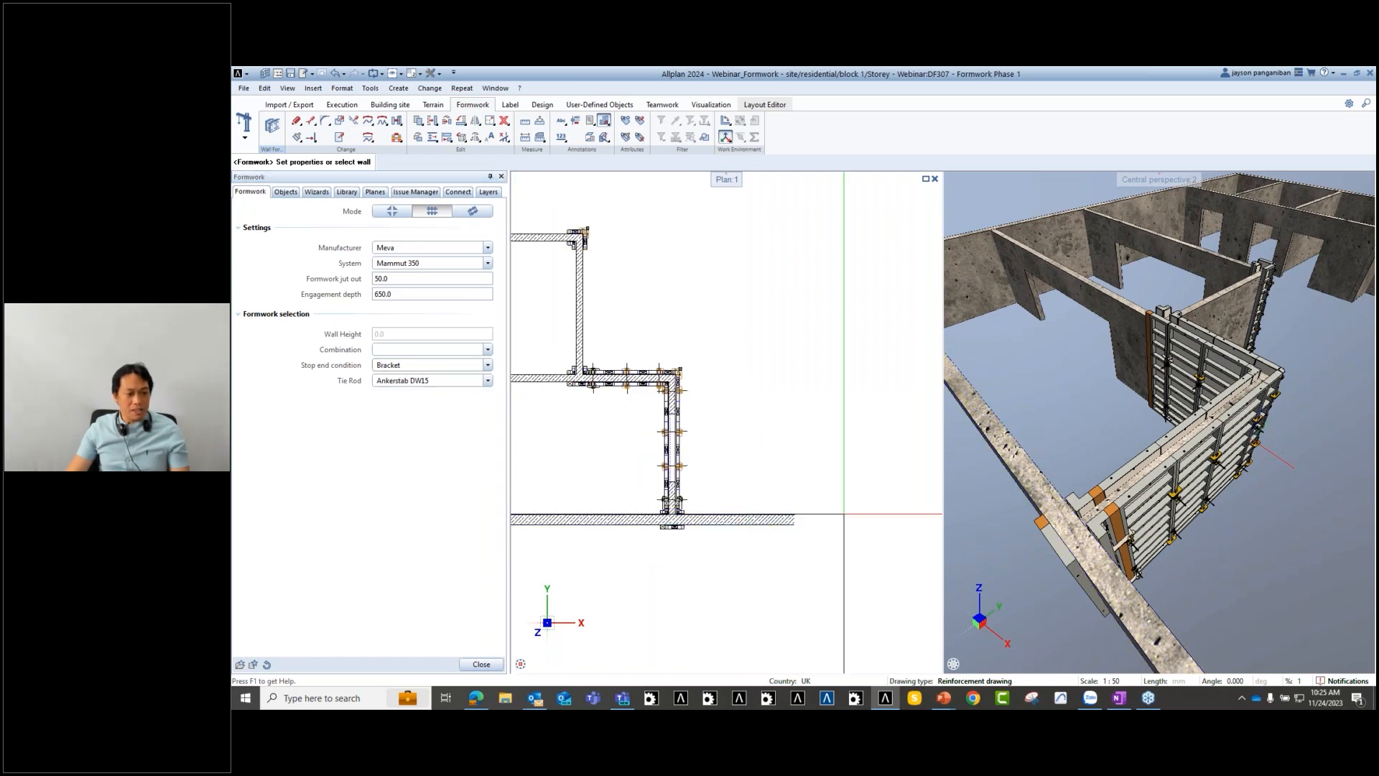
scroll(844, 514, "up", 2)
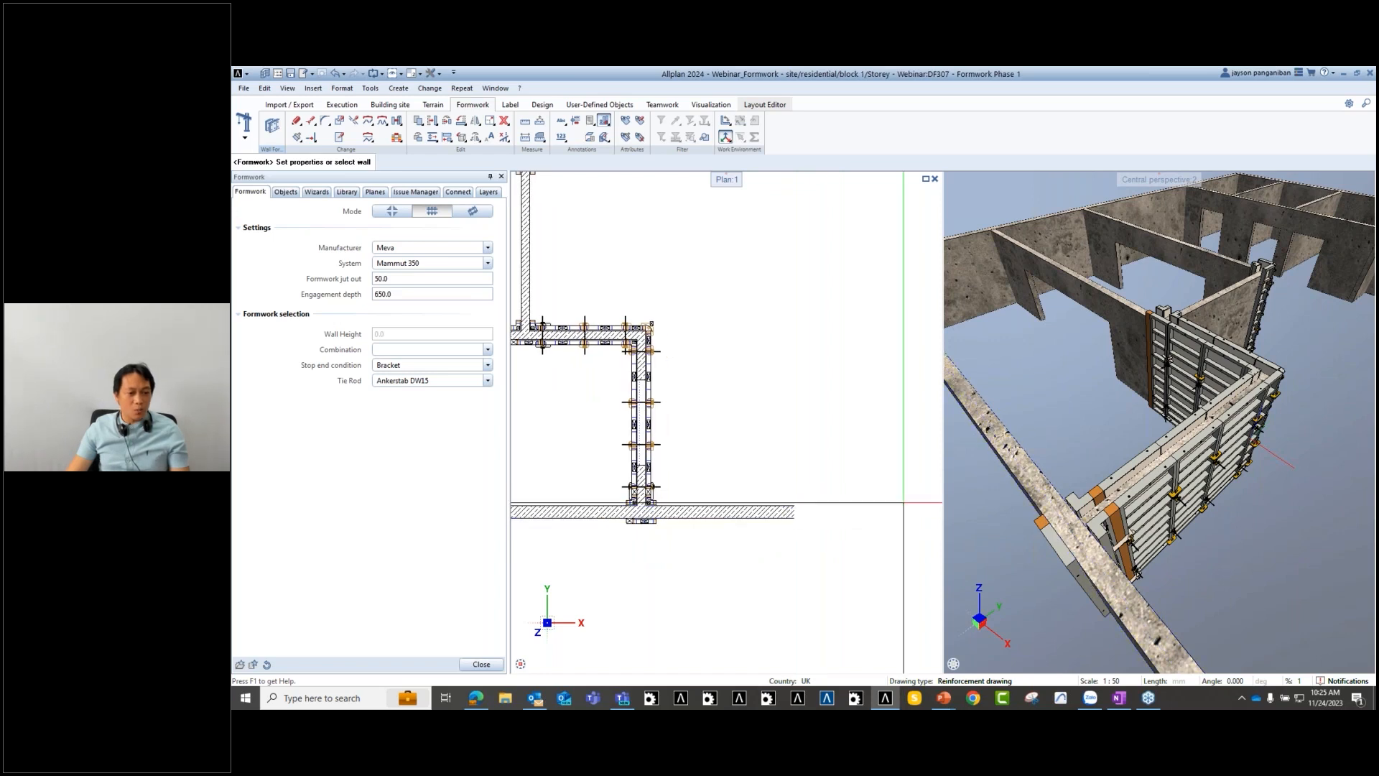
- Show the drawing-file tree, turn on the Phase 2 walls, and zoom the views
left_click(287, 193)
left_click(465, 292)
scroll(719, 520, "down", 3)
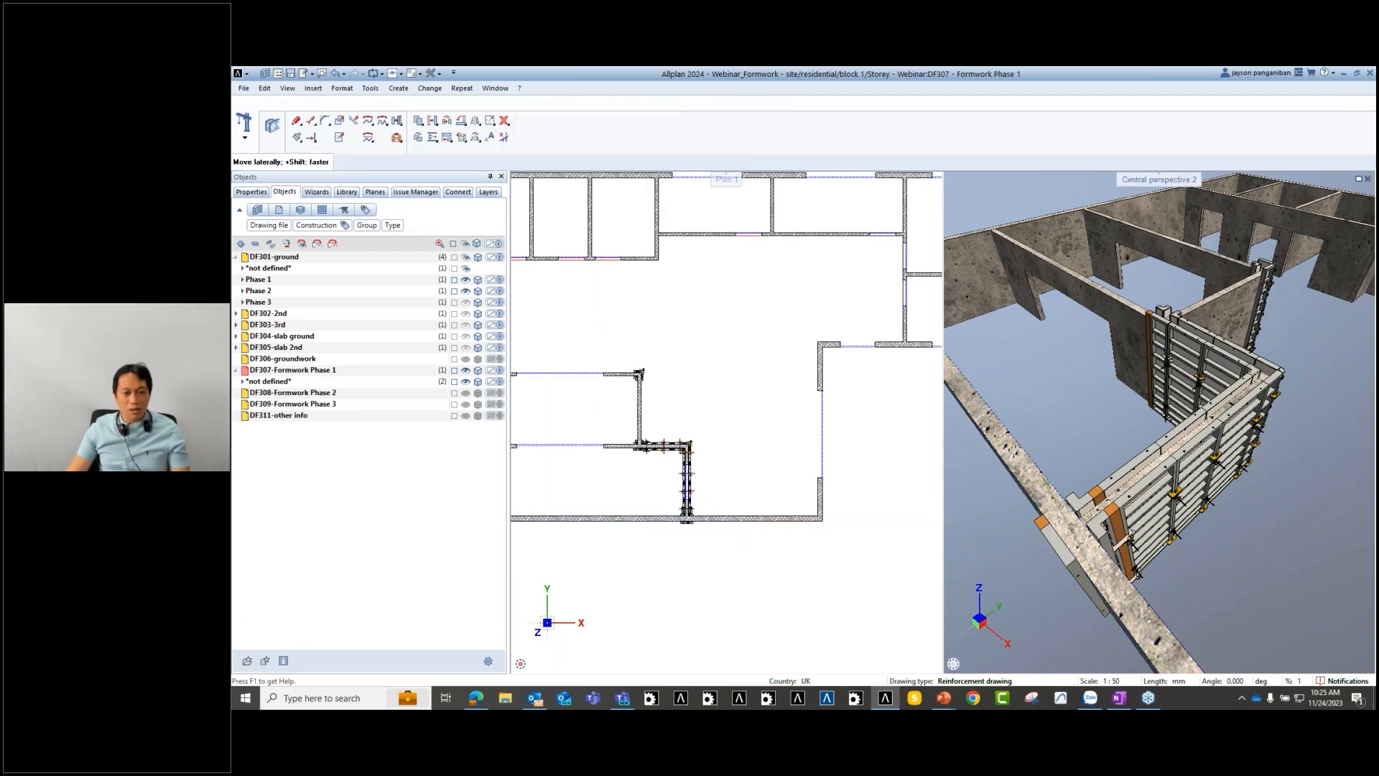
scroll(1160, 424, "down", 3)
scroll(1125, 424, "up", 1)
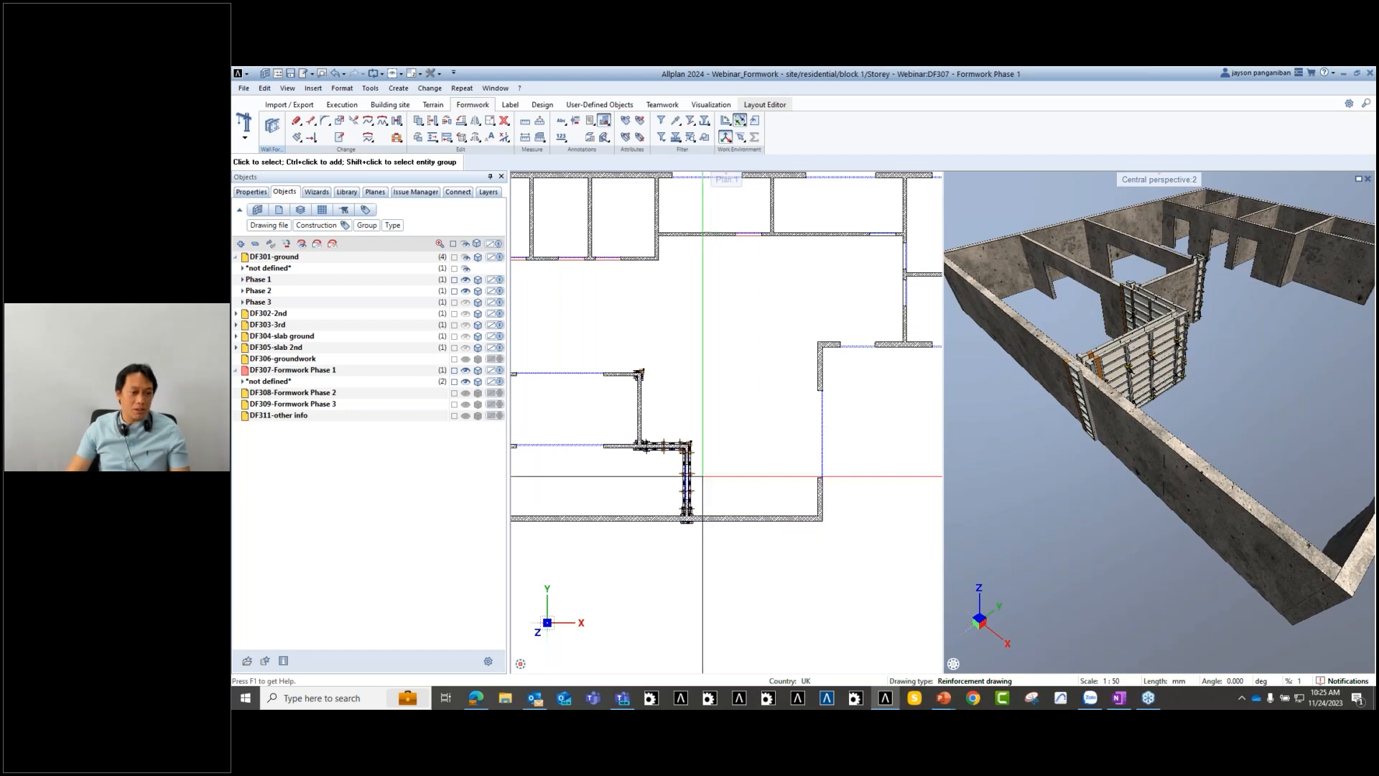
scroll(710, 448, "up", 2)
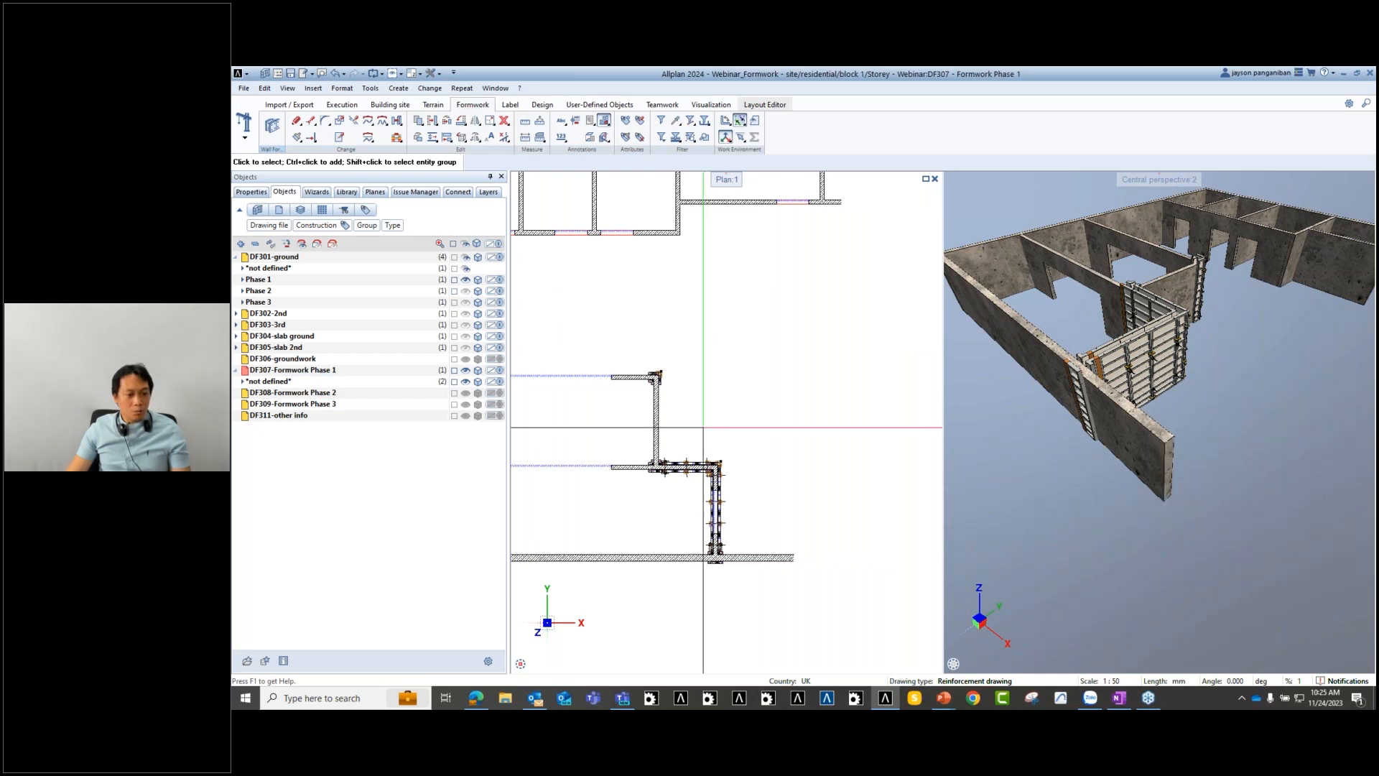
scroll(739, 544, "up", 3)
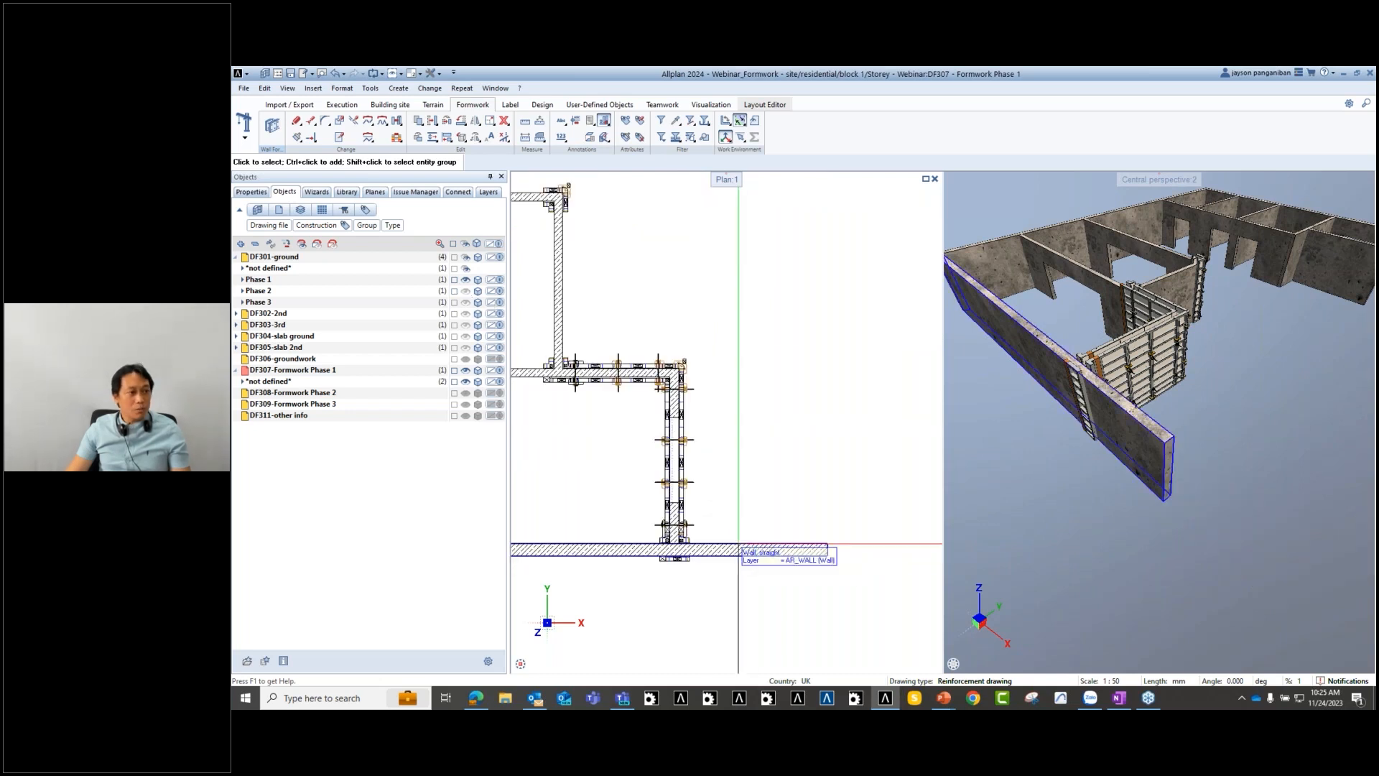
- Place Meva Mammut 350 formwork with Bracket stop ends along the lower wall
left_click(273, 127)
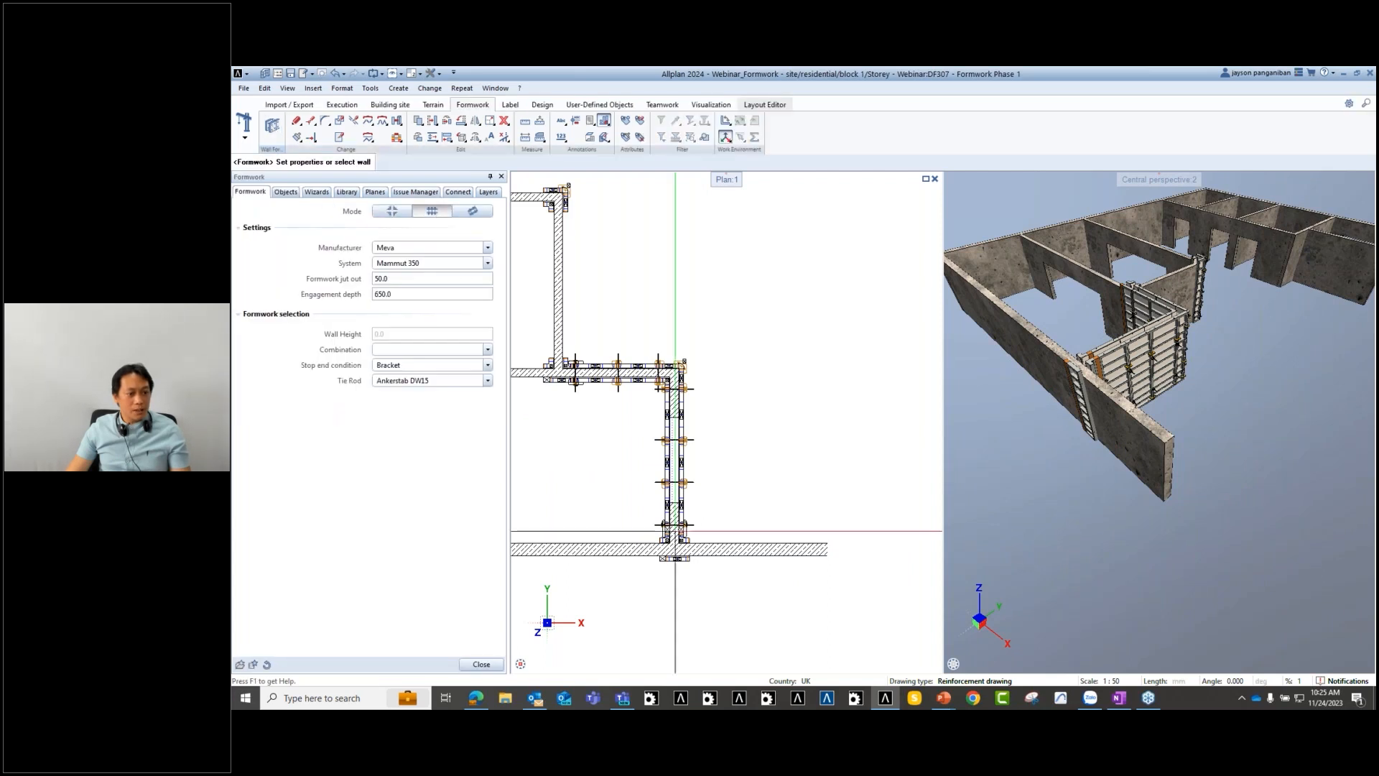
scroll(708, 657, "up", 2)
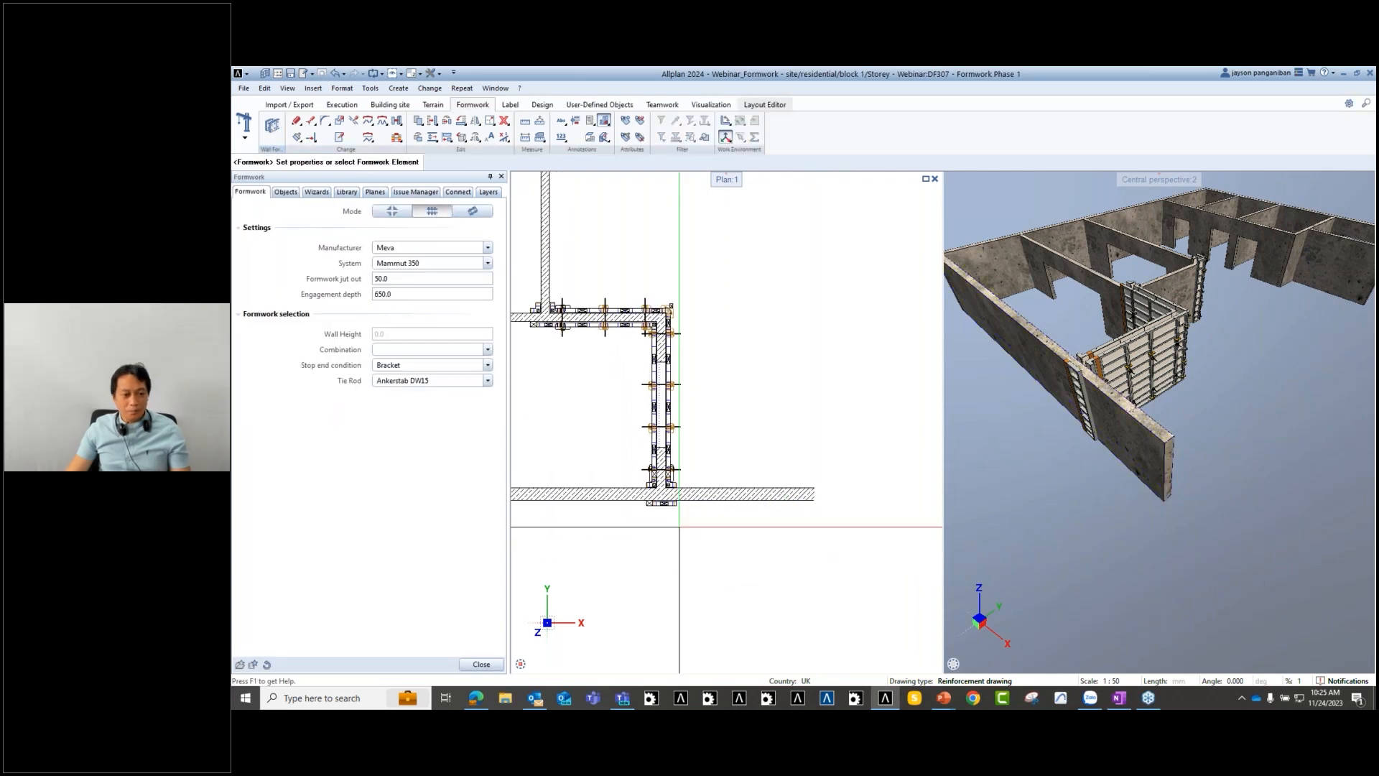
left_click(672, 495)
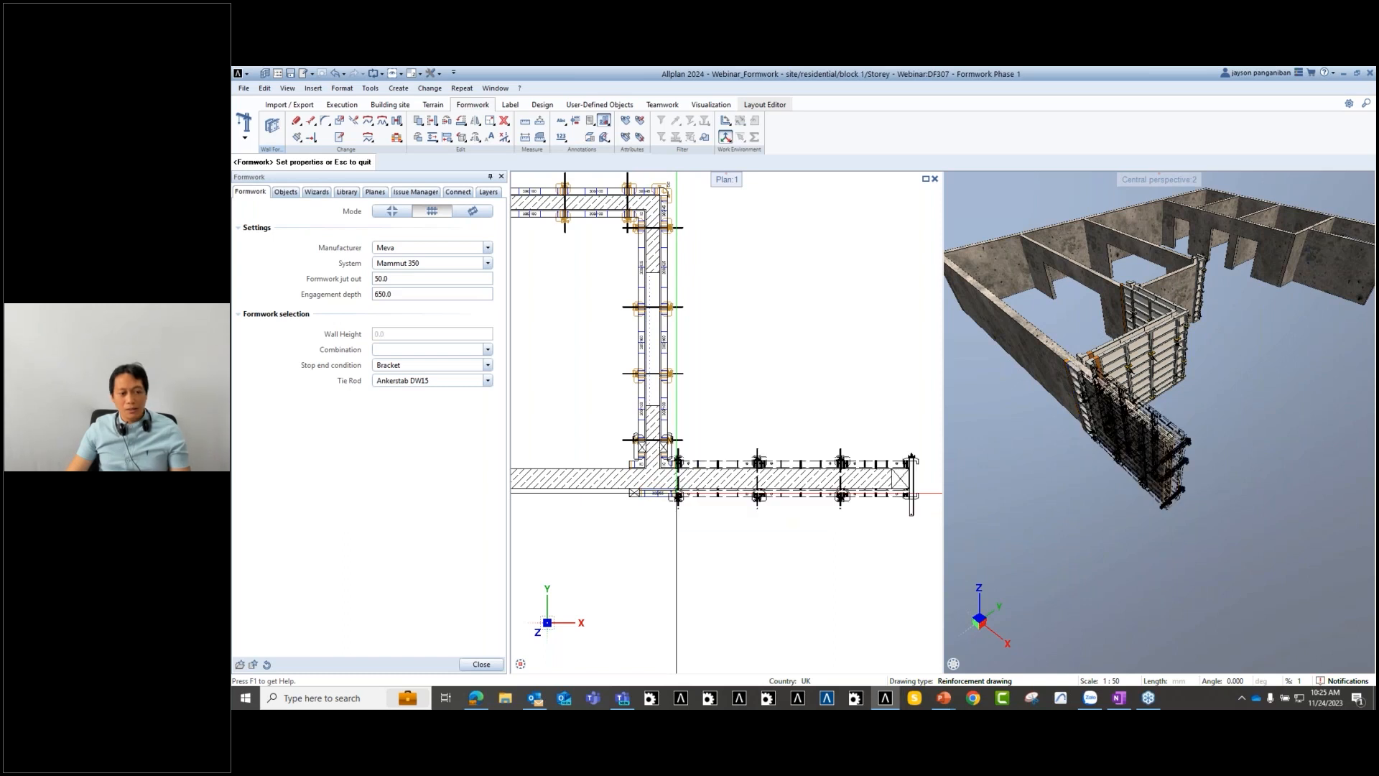
key("Escape")
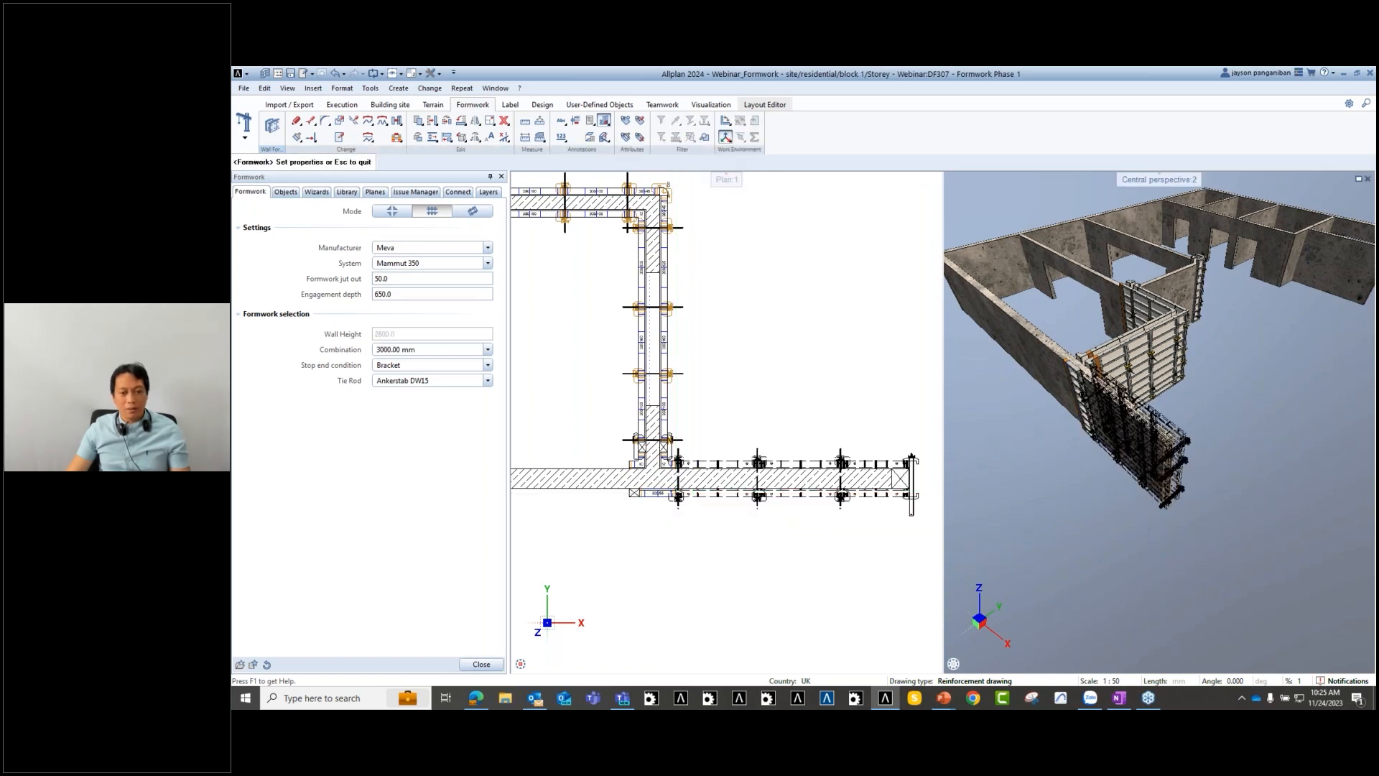
- Pan and zoom the 3D and plan views to inspect the placed formwork
scroll(1142, 494, "up", 2)
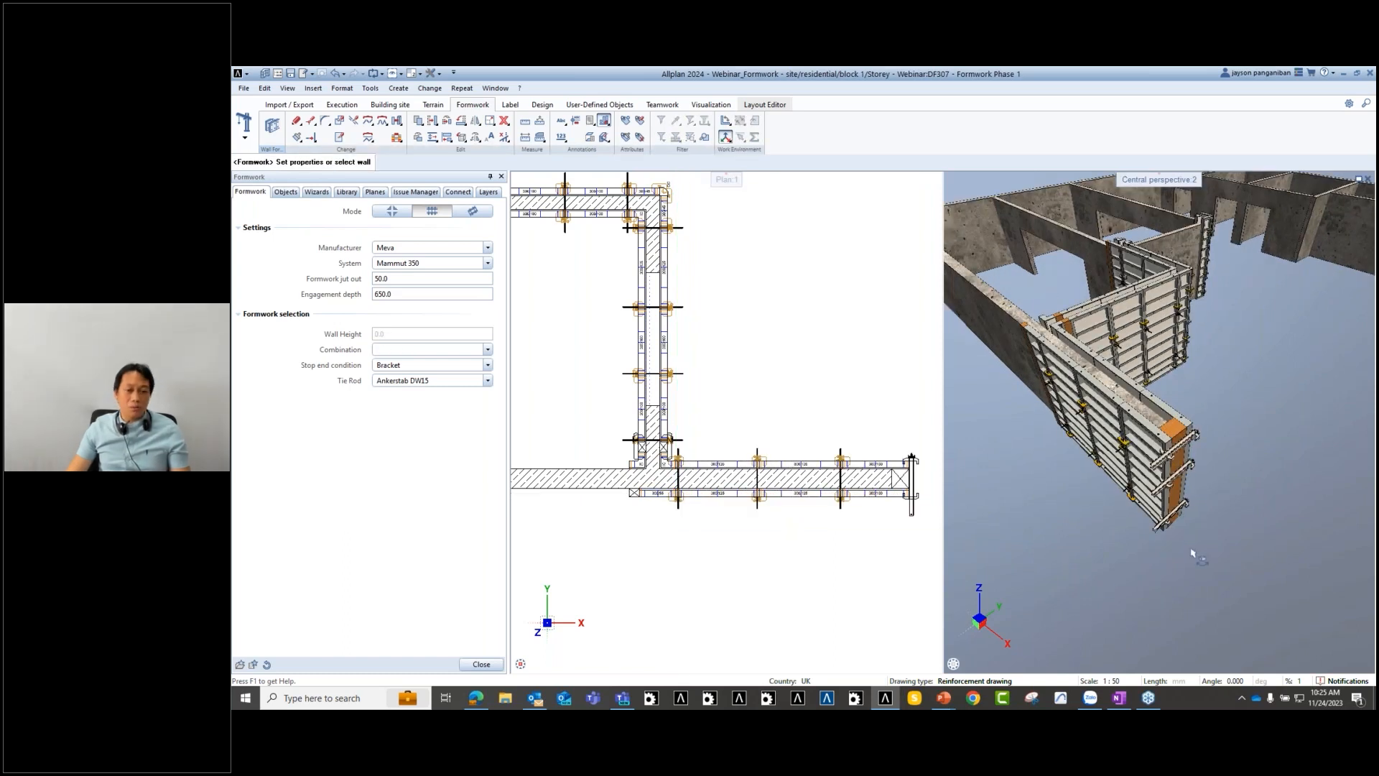
middle_click_drag(1180, 553, 1168, 582)
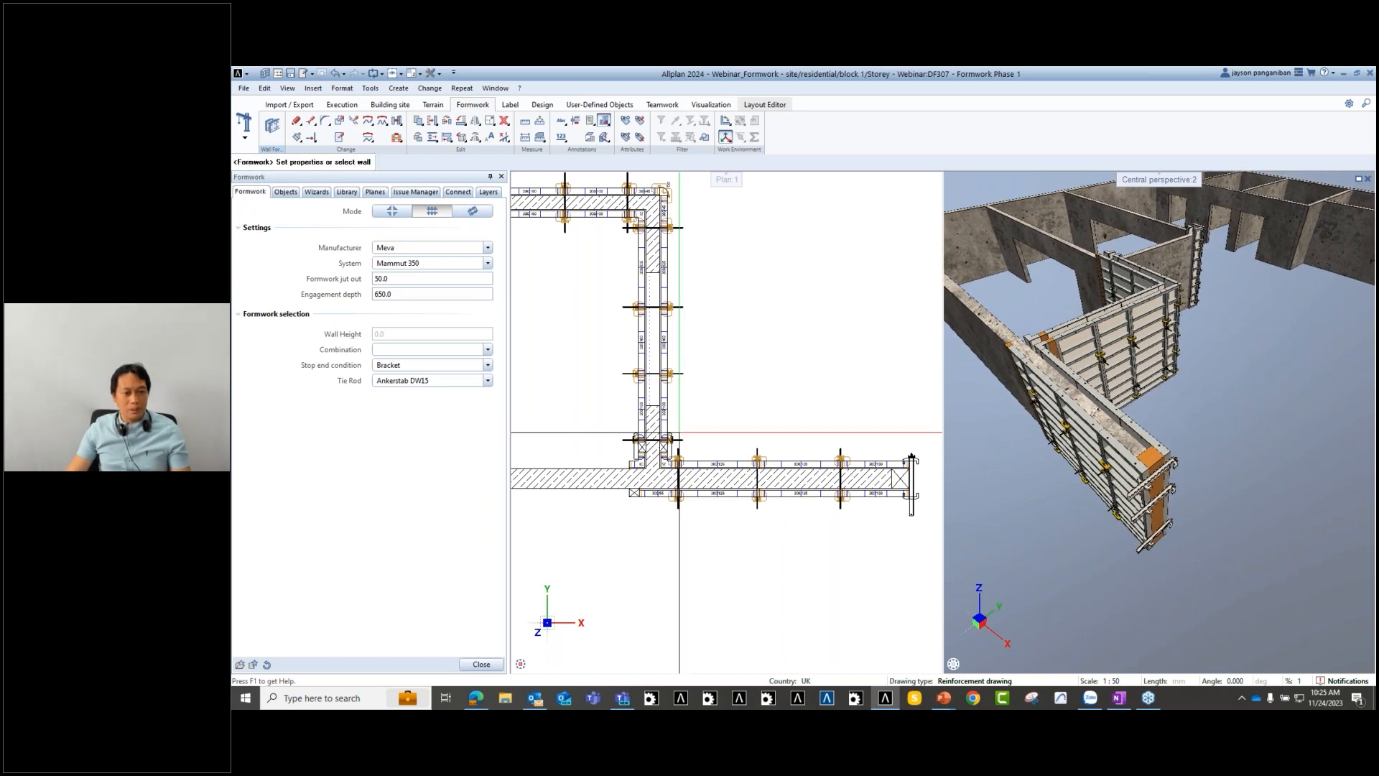
scroll(718, 439, "down", 3)
middle_click_drag(818, 359, 829, 429)
scroll(780, 400, "down", 4)
scroll(774, 436, "up", 4)
scroll(774, 436, "up", 1)
scroll(773, 438, "up", 2)
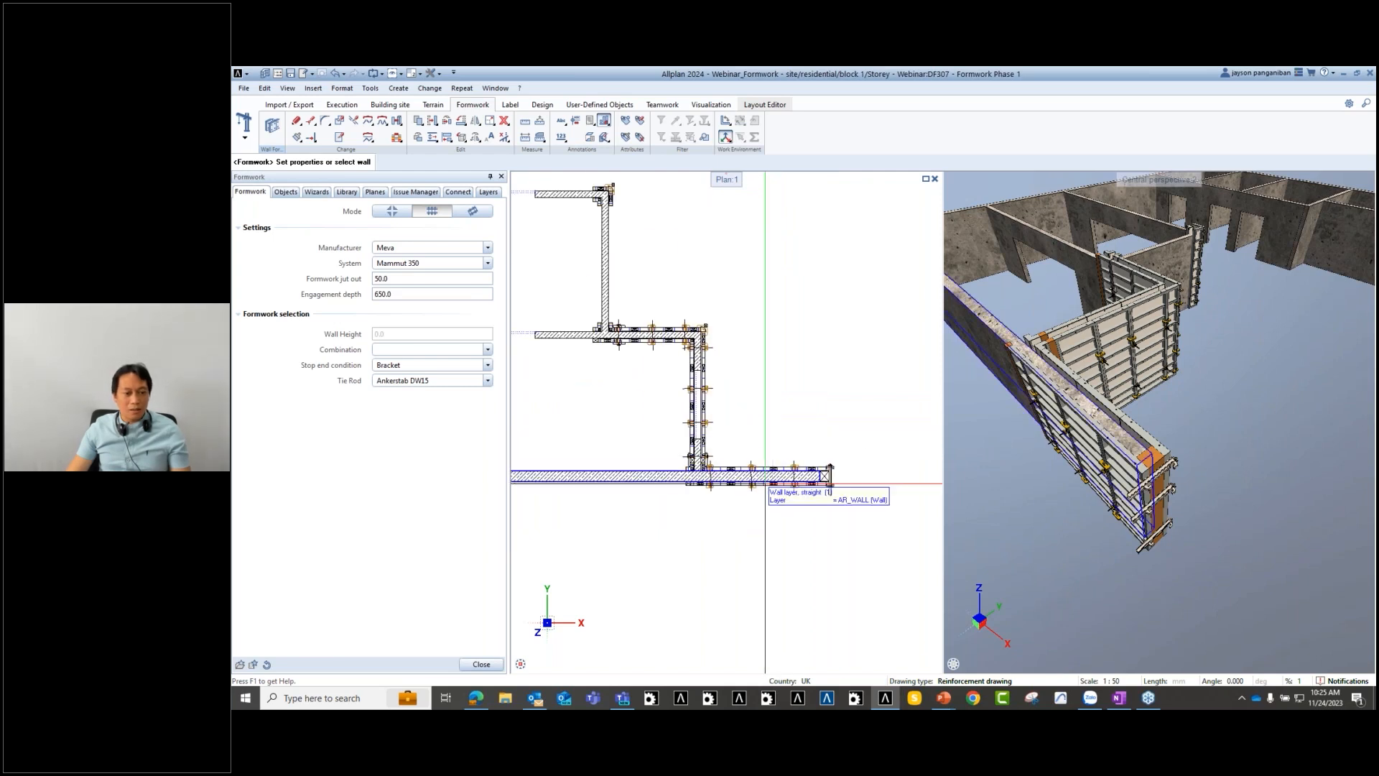
scroll(740, 308, "down", 4)
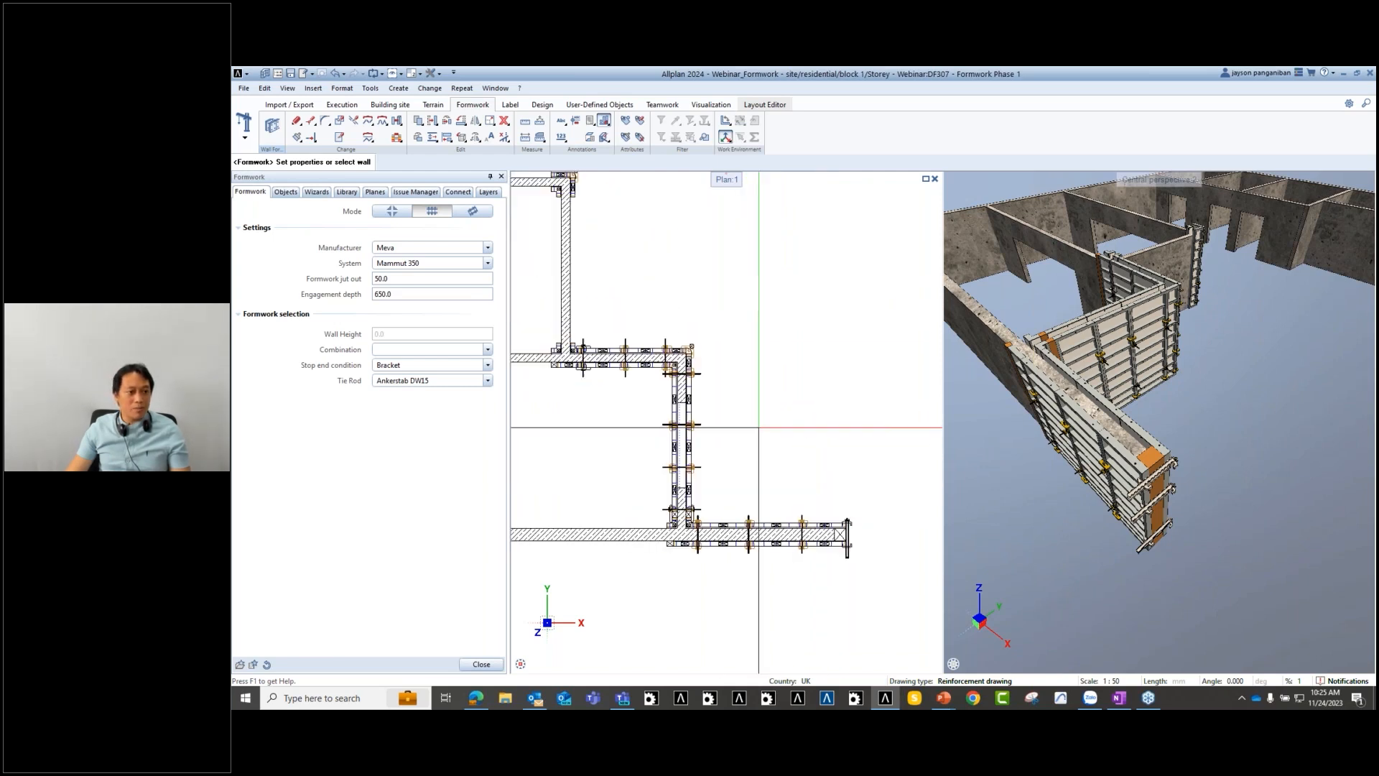
scroll(679, 383, "up", 4)
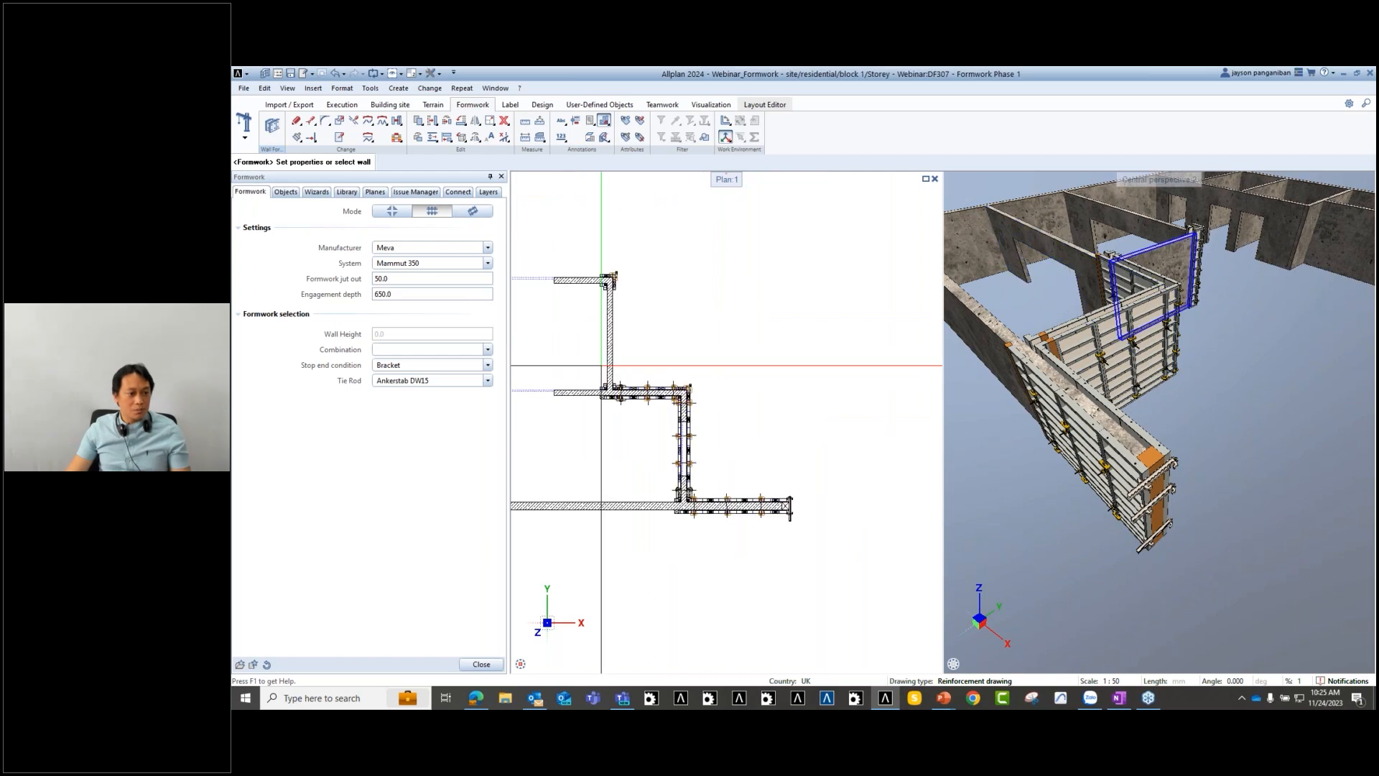
middle_click_drag(678, 383, 626, 361)
middle_click_drag(847, 501, 733, 449)
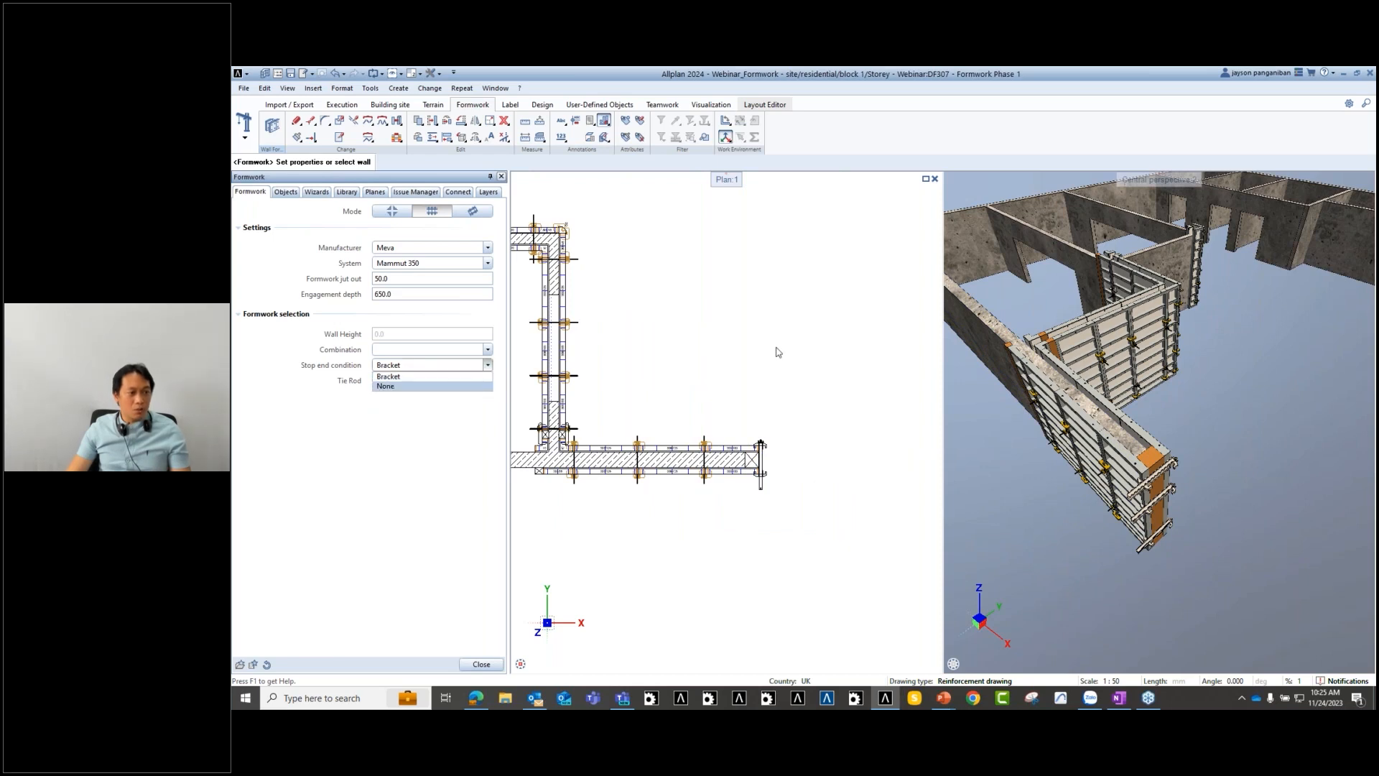
- End the formwork tool and pan along the stepped wall to check the panels, ties and end bracket
key("Escape")
key("Escape")
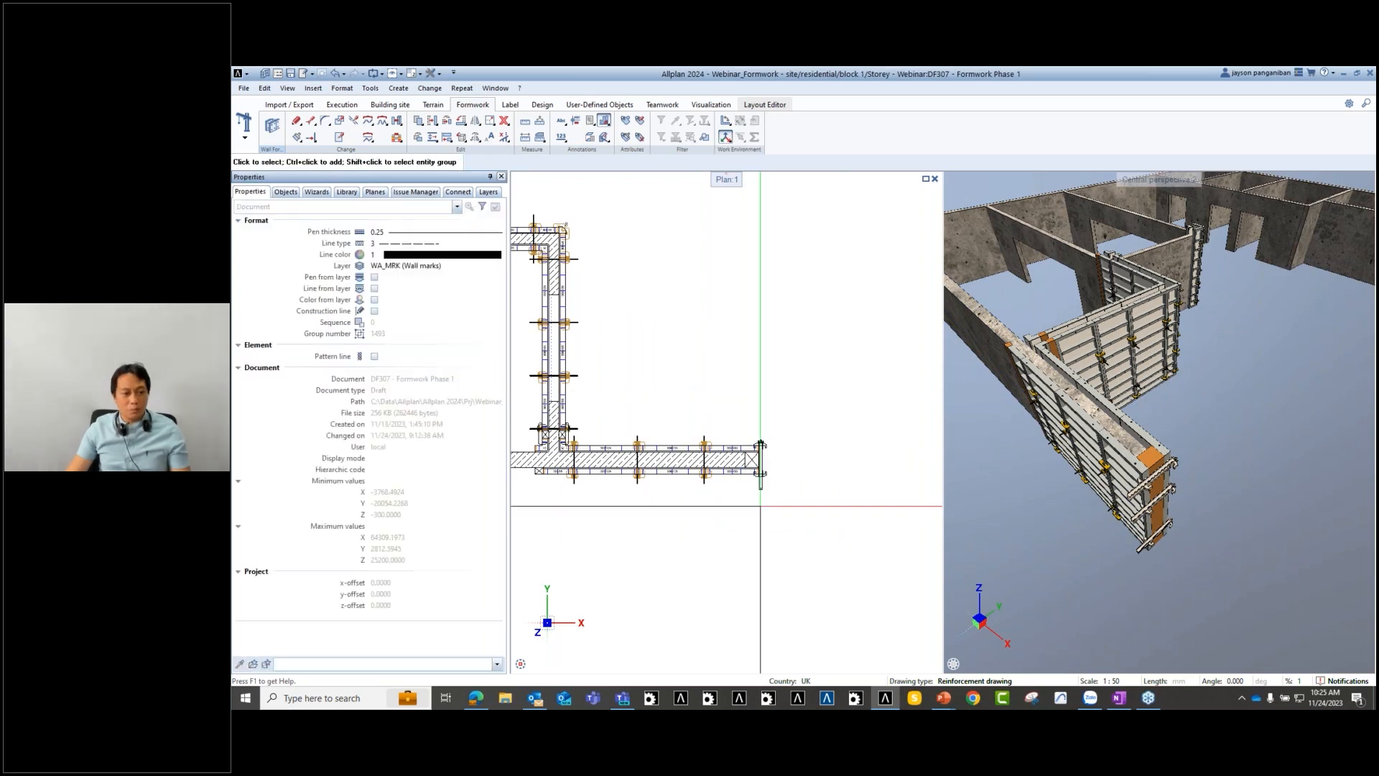
scroll(760, 507, "up", 3)
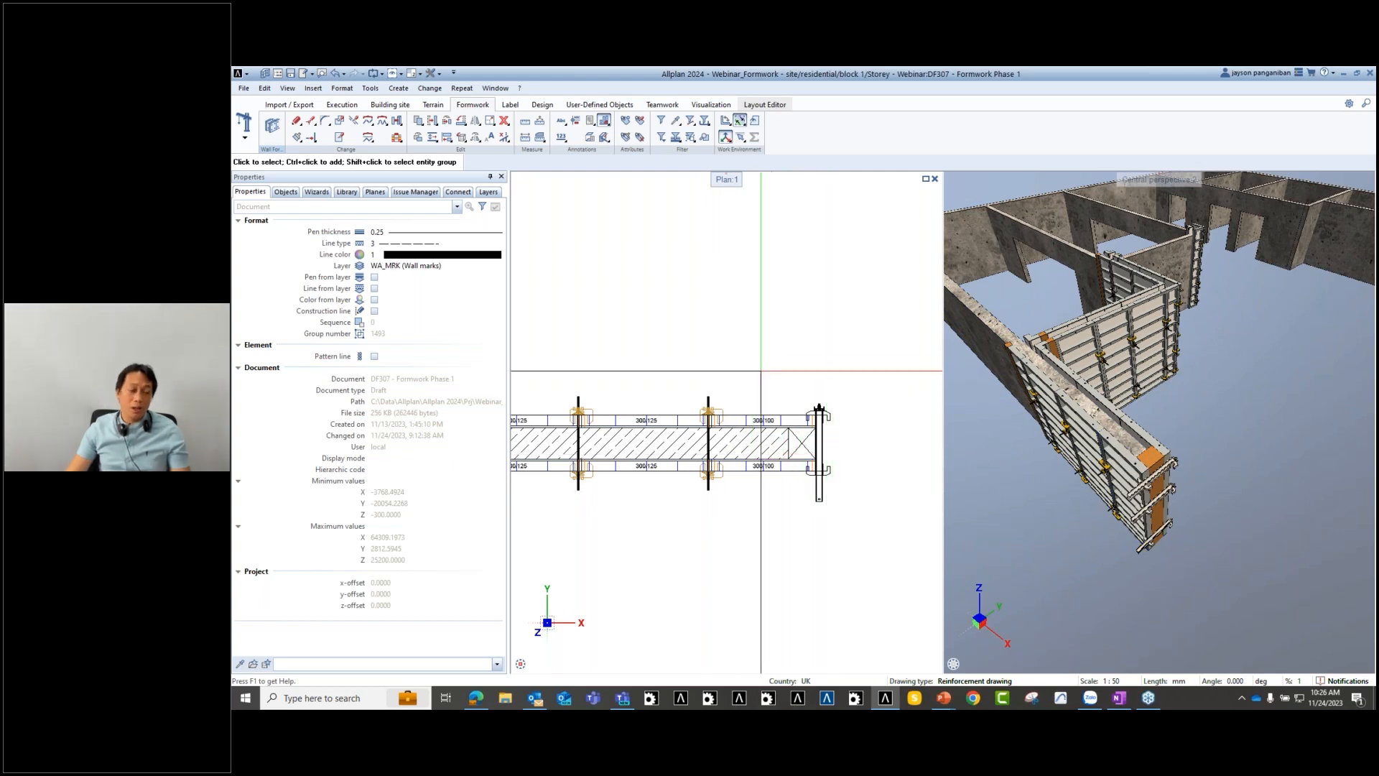
middle_click_drag(752, 479, 818, 480)
scroll(817, 479, "down", 3)
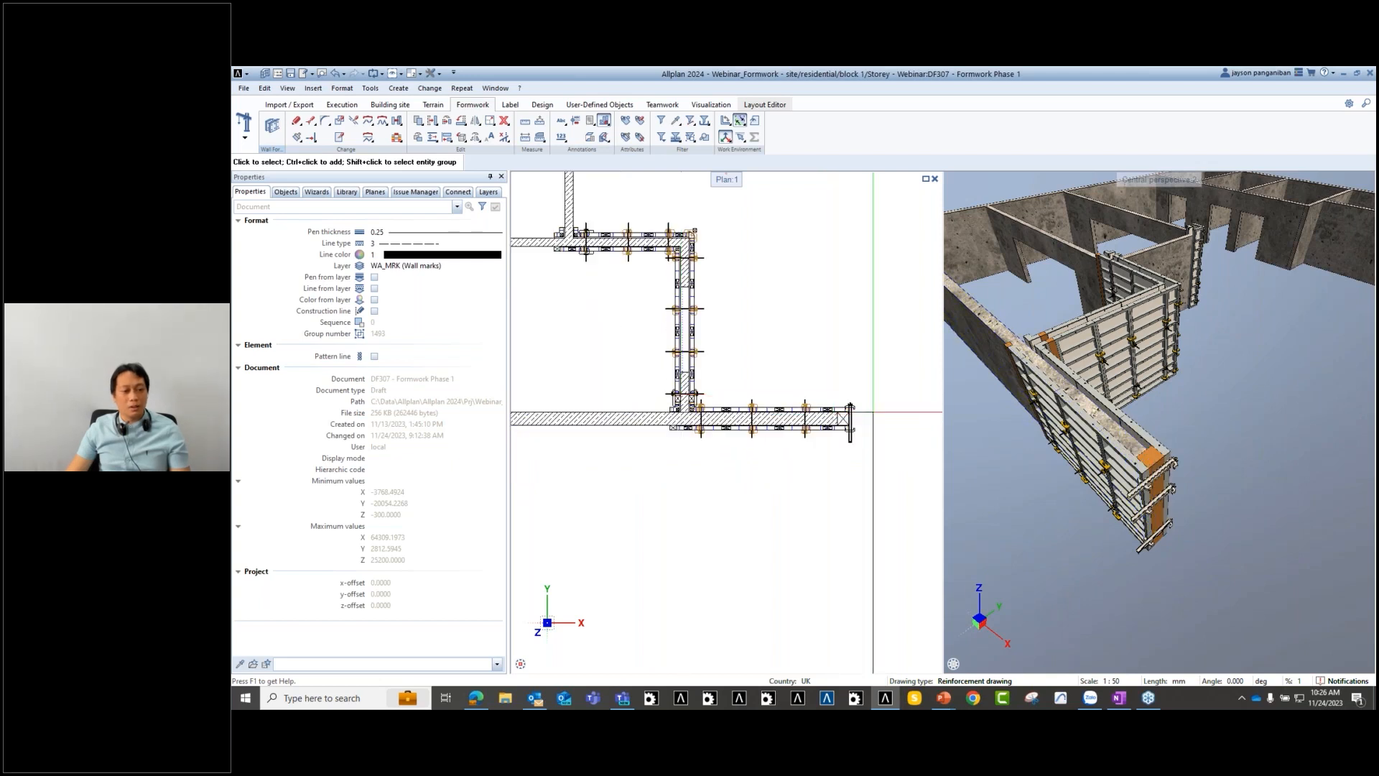
scroll(834, 414, "down", 2)
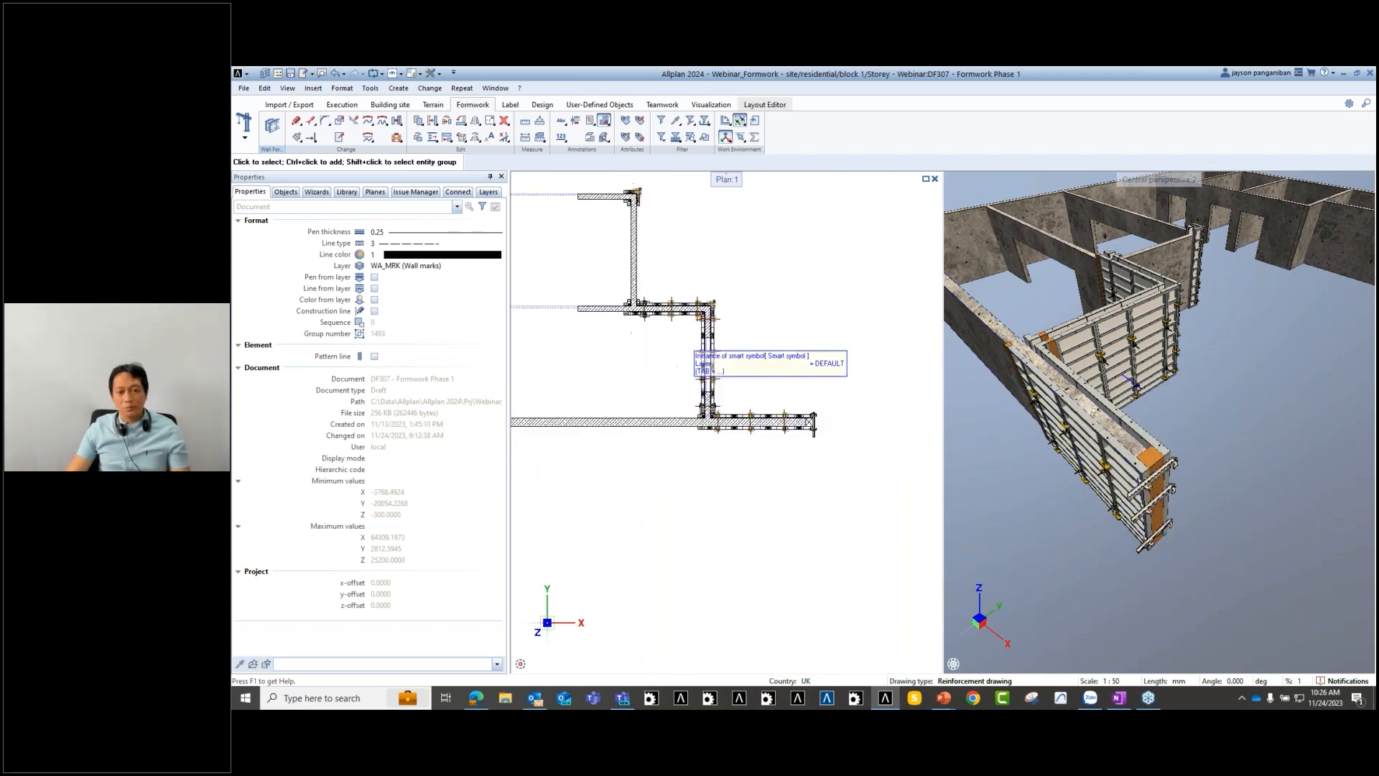
scroll(753, 425, "down", 3)
middle_click_drag(753, 415, 694, 412)
scroll(772, 440, "up", 2)
scroll(737, 432, "down", 3)
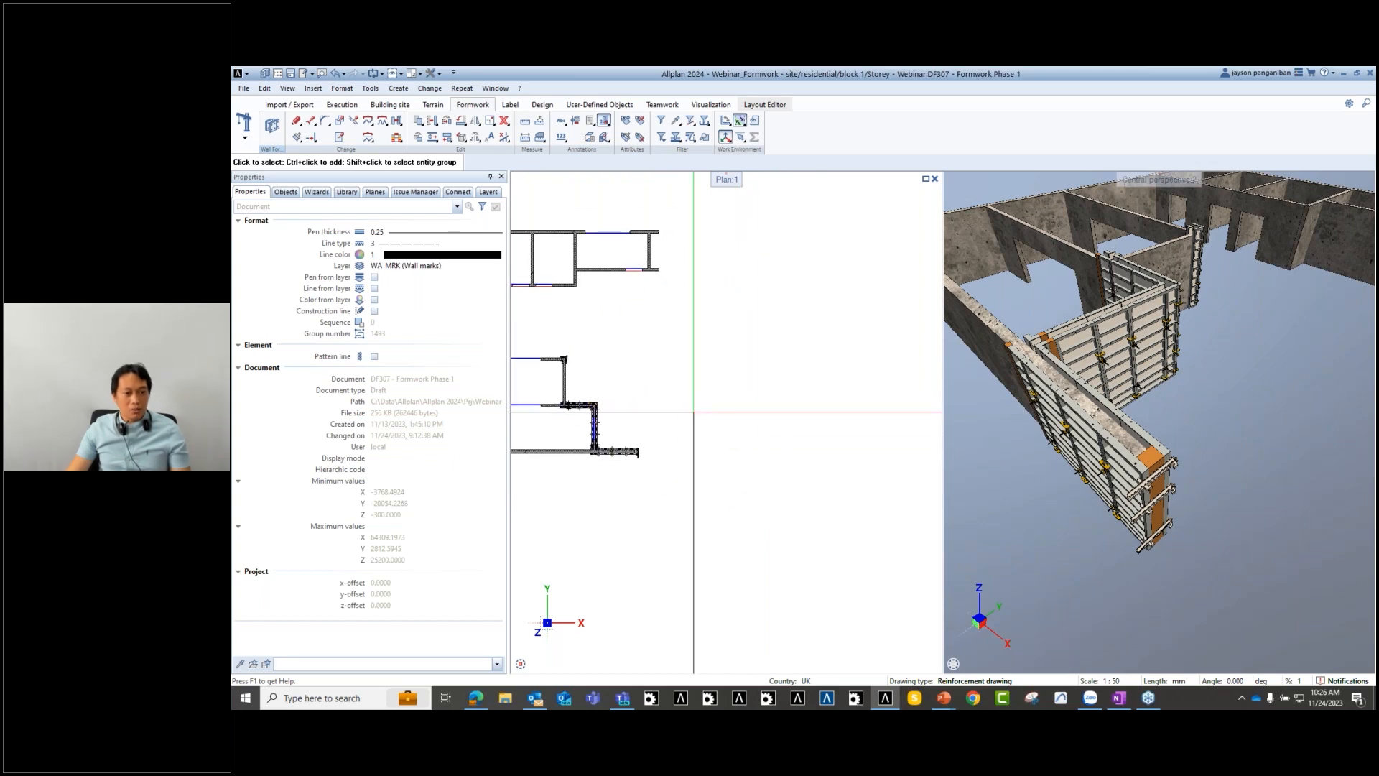
- Open the Objects structure tree and briefly show, then hide, the Phase 2 walls
scroll(686, 408, "up", 2)
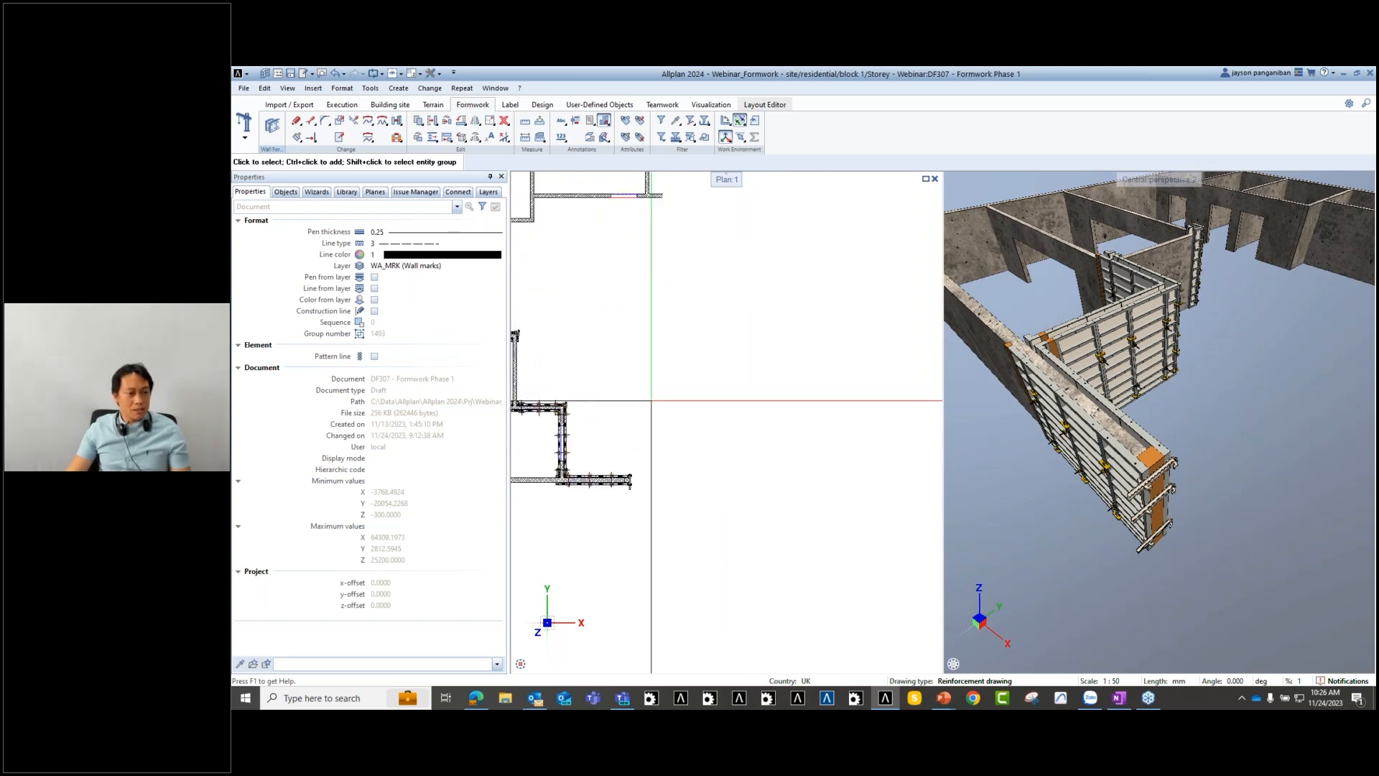
middle_click_drag(681, 404, 669, 395)
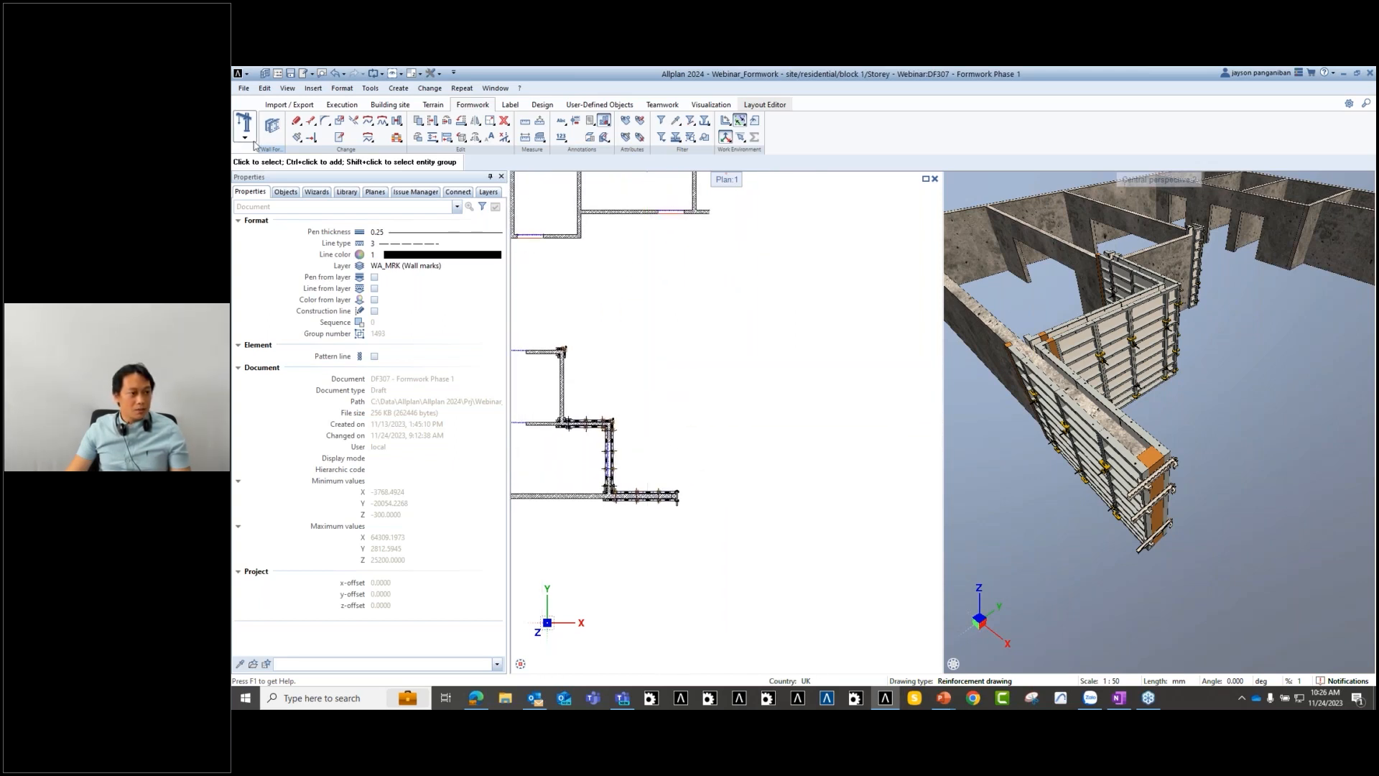
left_click(287, 194)
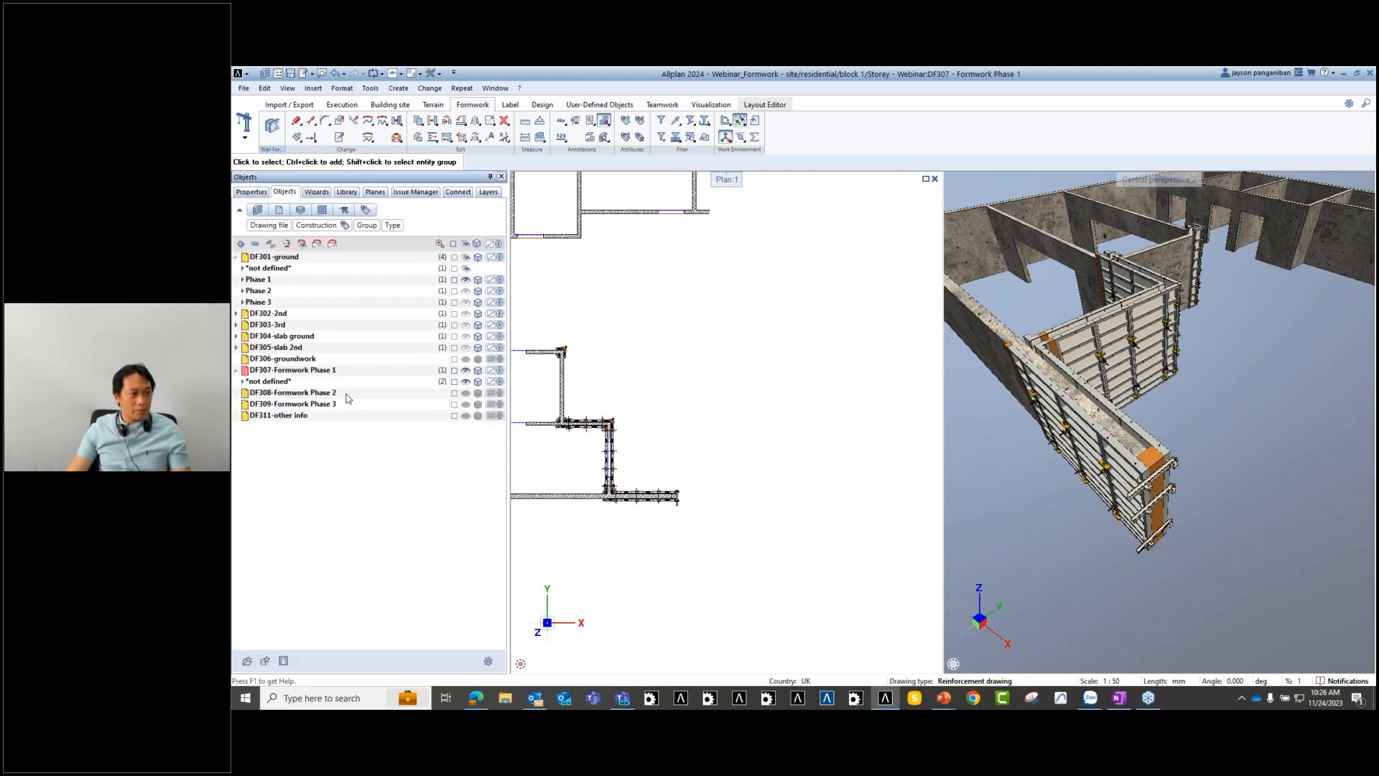
left_click(467, 292)
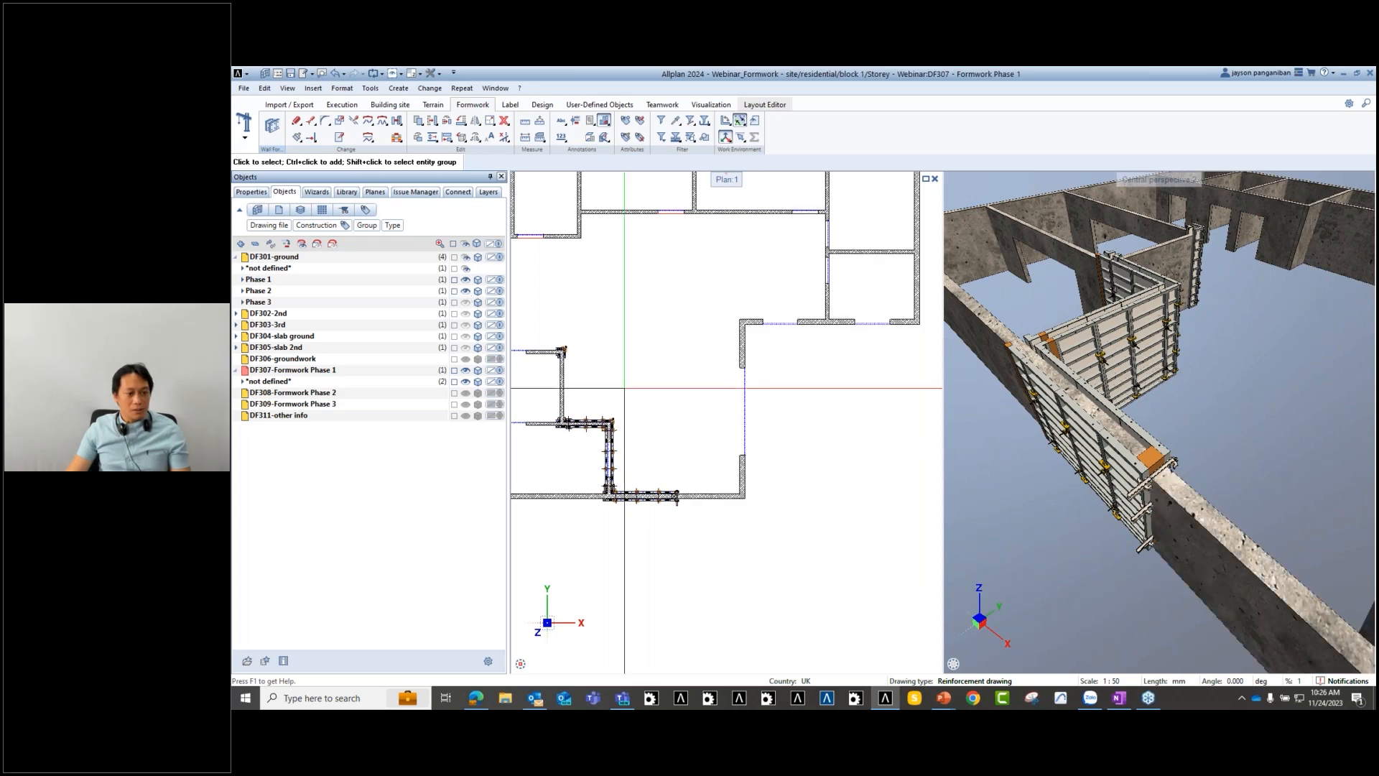
scroll(769, 465, "down", 2)
scroll(742, 471, "up", 3)
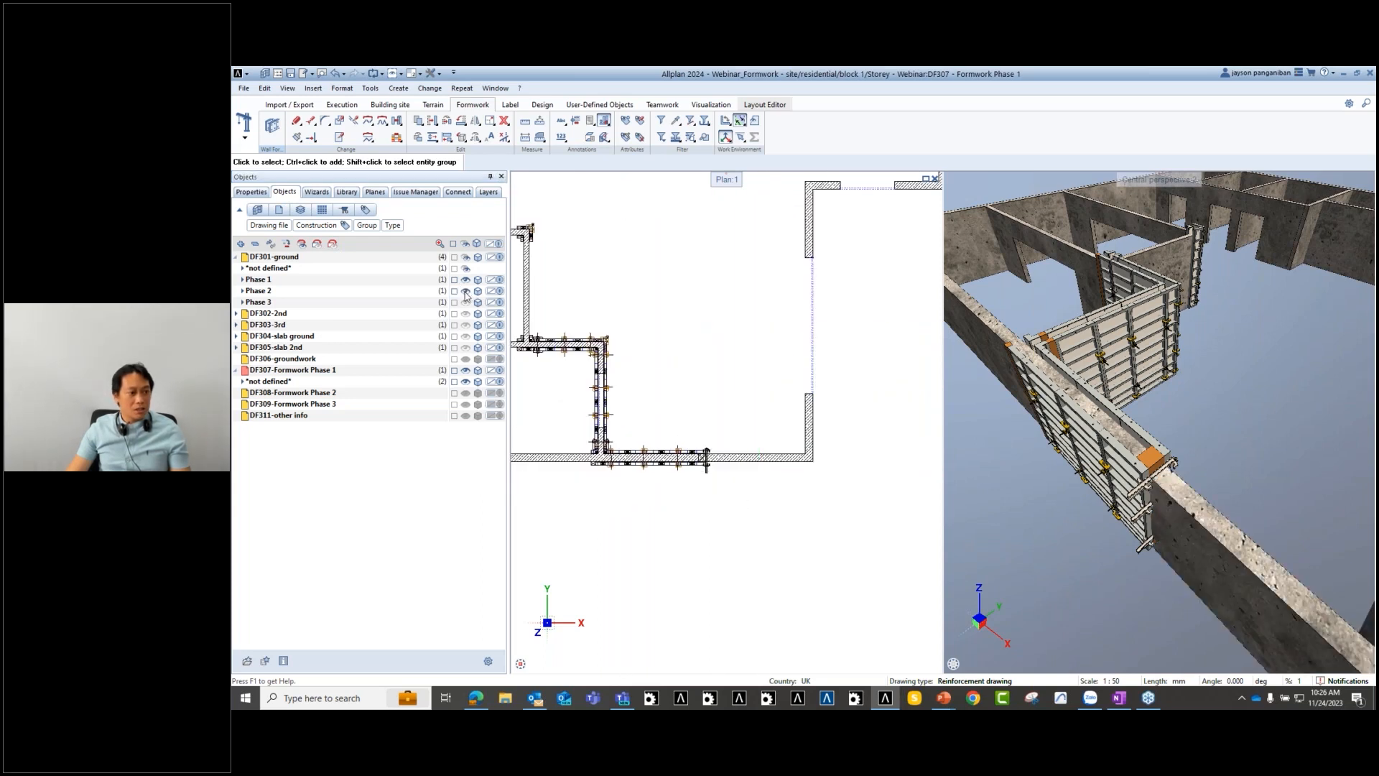
middle_click_drag(684, 387, 694, 392)
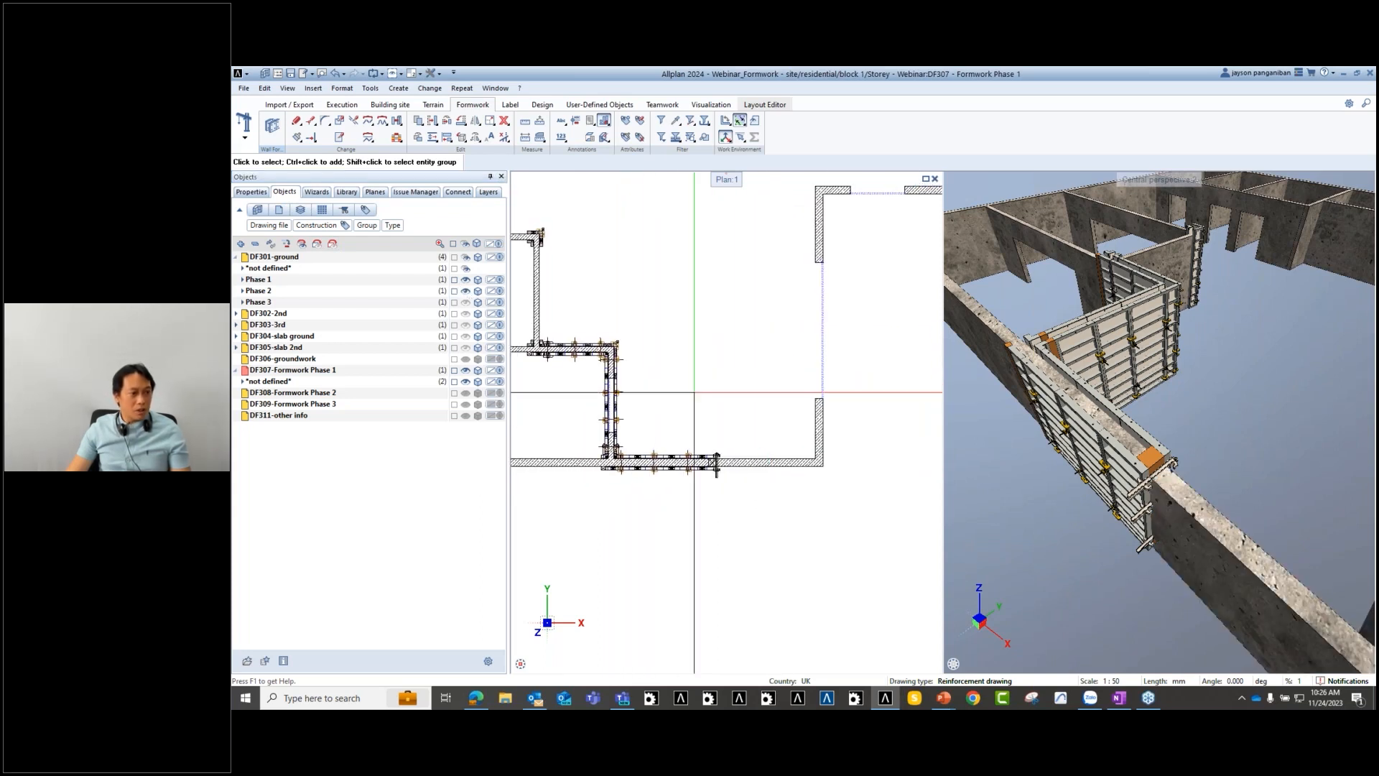
left_click(467, 291)
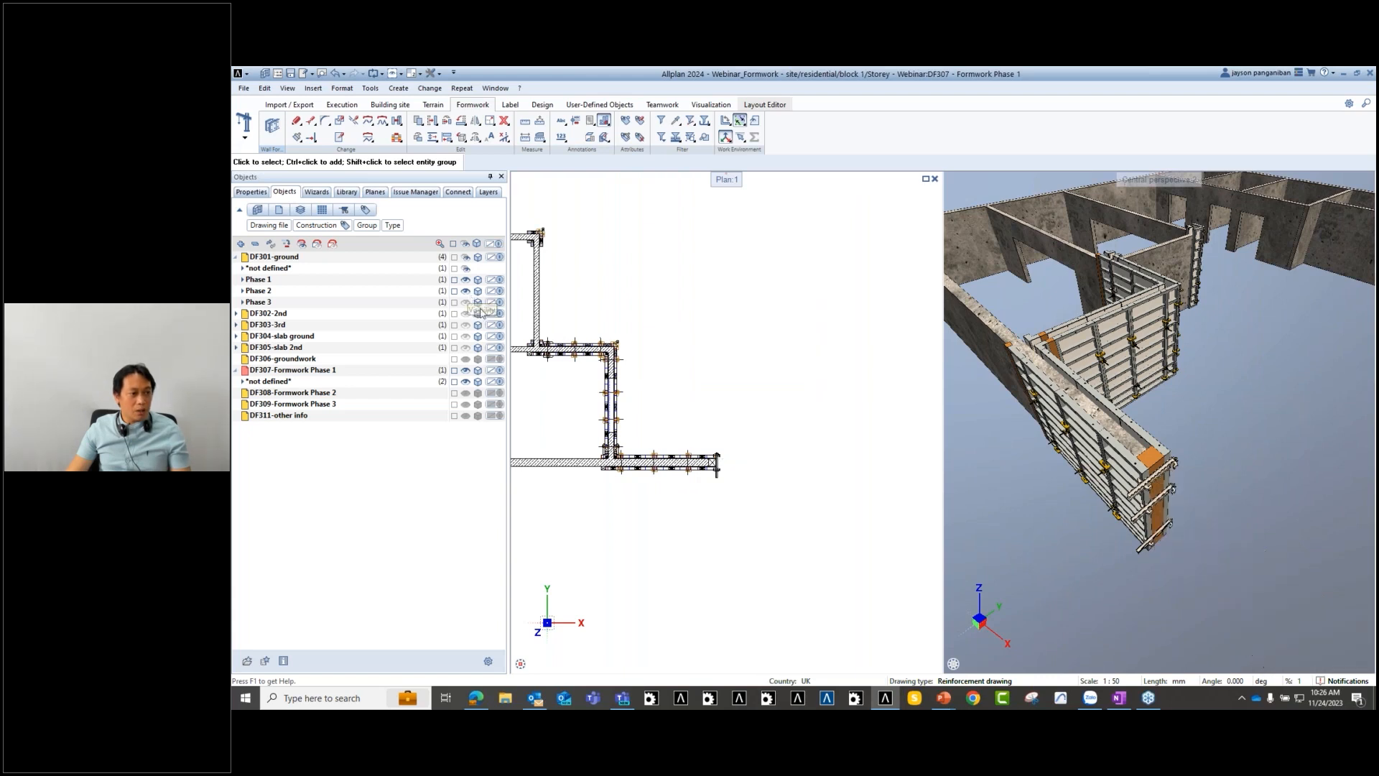
scroll(730, 458, "down", 2)
scroll(714, 459, "up", 3)
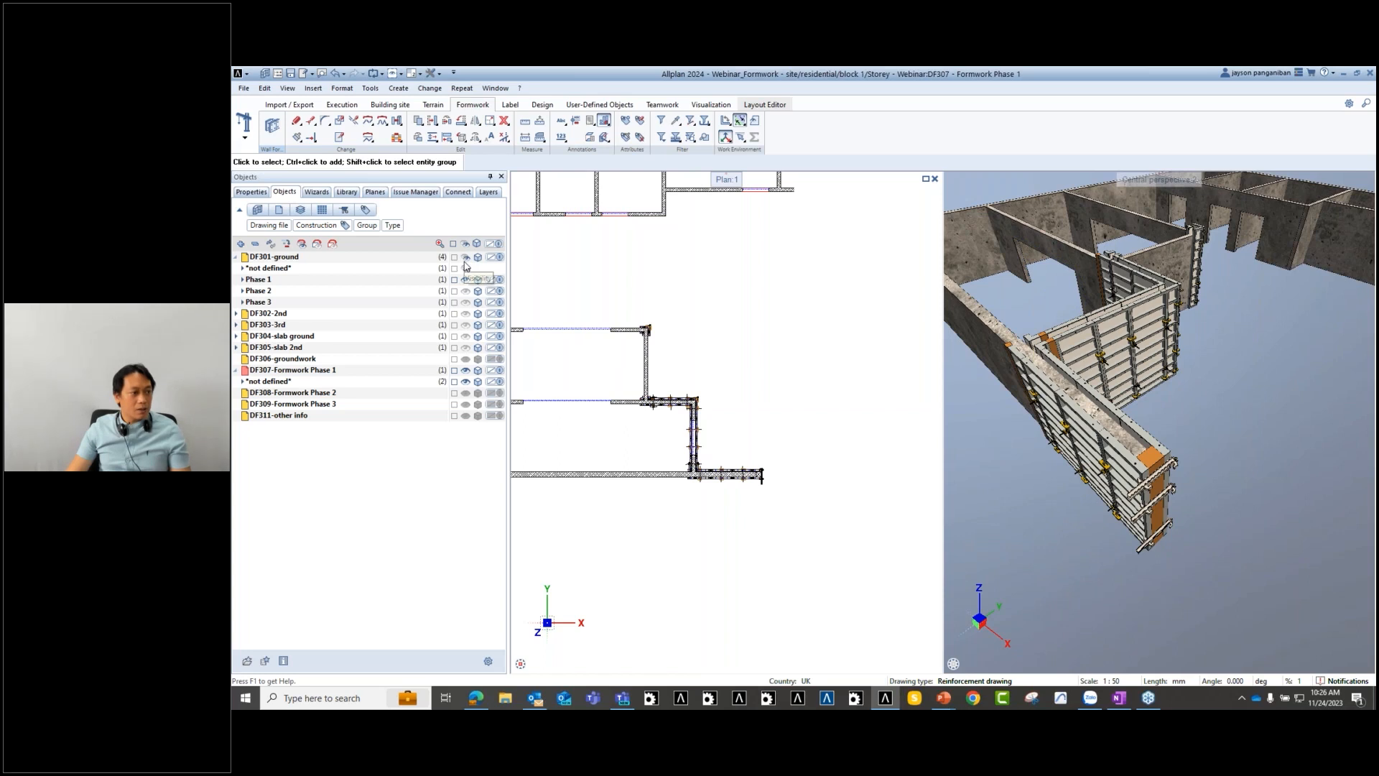
- Hide the DF301 ground-floor walls so only DF307-Formwork Phase 1 shows, recentring the plan
left_click(465, 260)
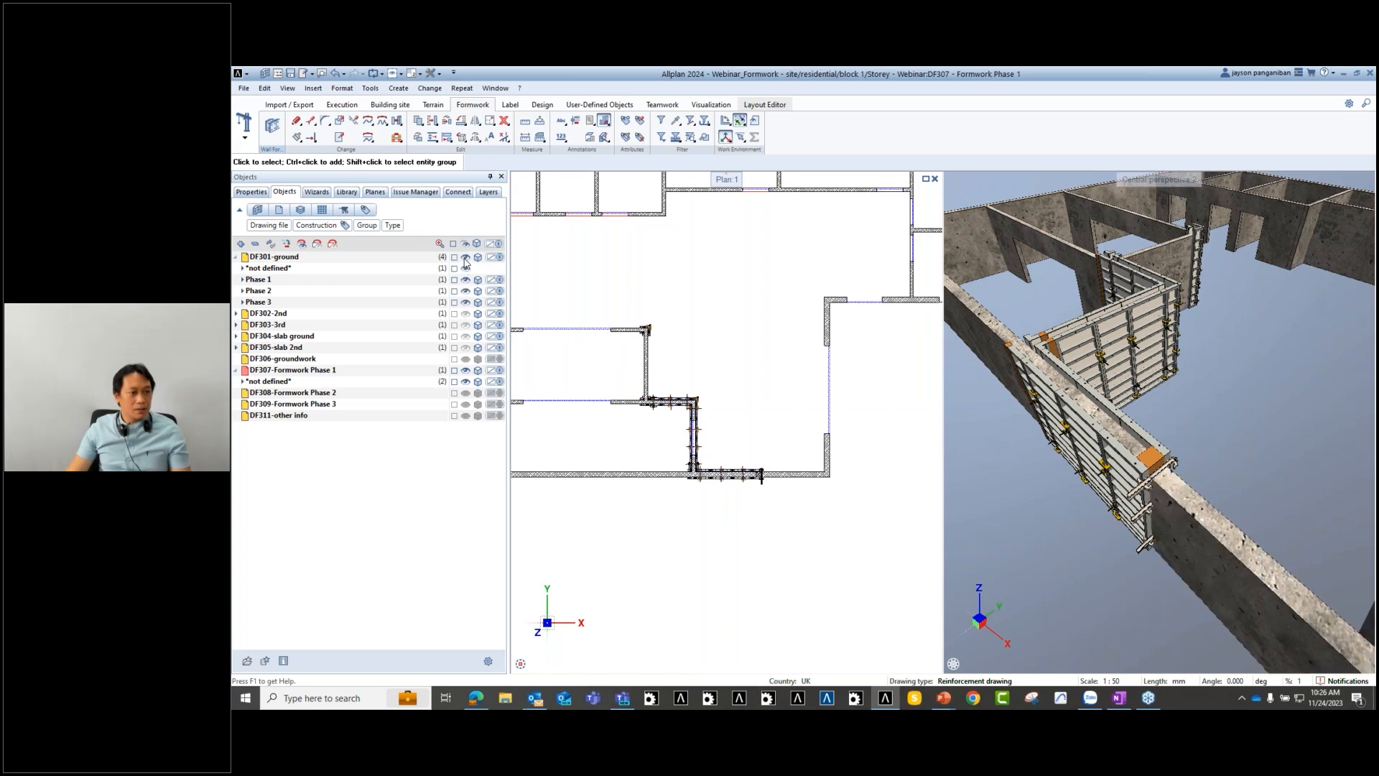
left_click(465, 259)
scroll(719, 411, "down", 2)
scroll(692, 408, "up", 2)
middle_click_drag(692, 409, 719, 395)
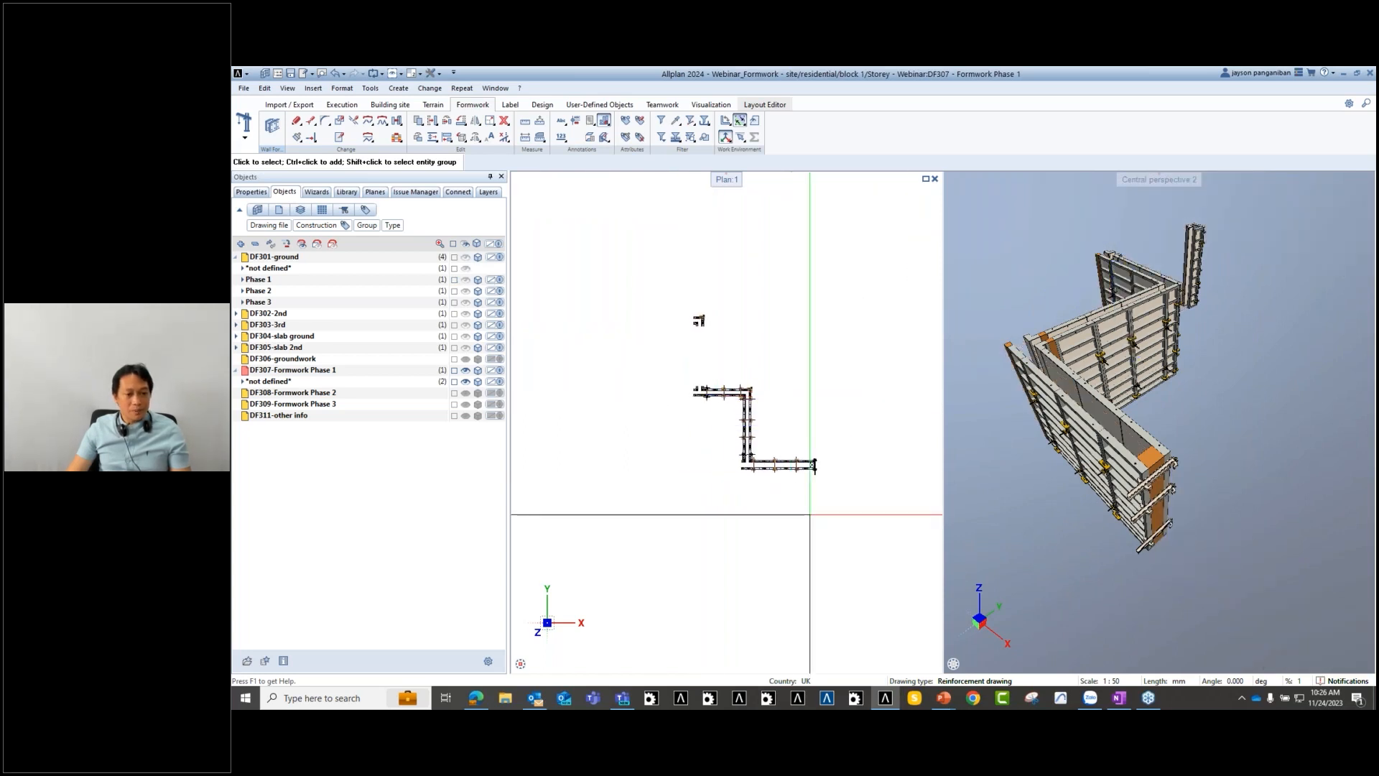
scroll(819, 510, "up", 1)
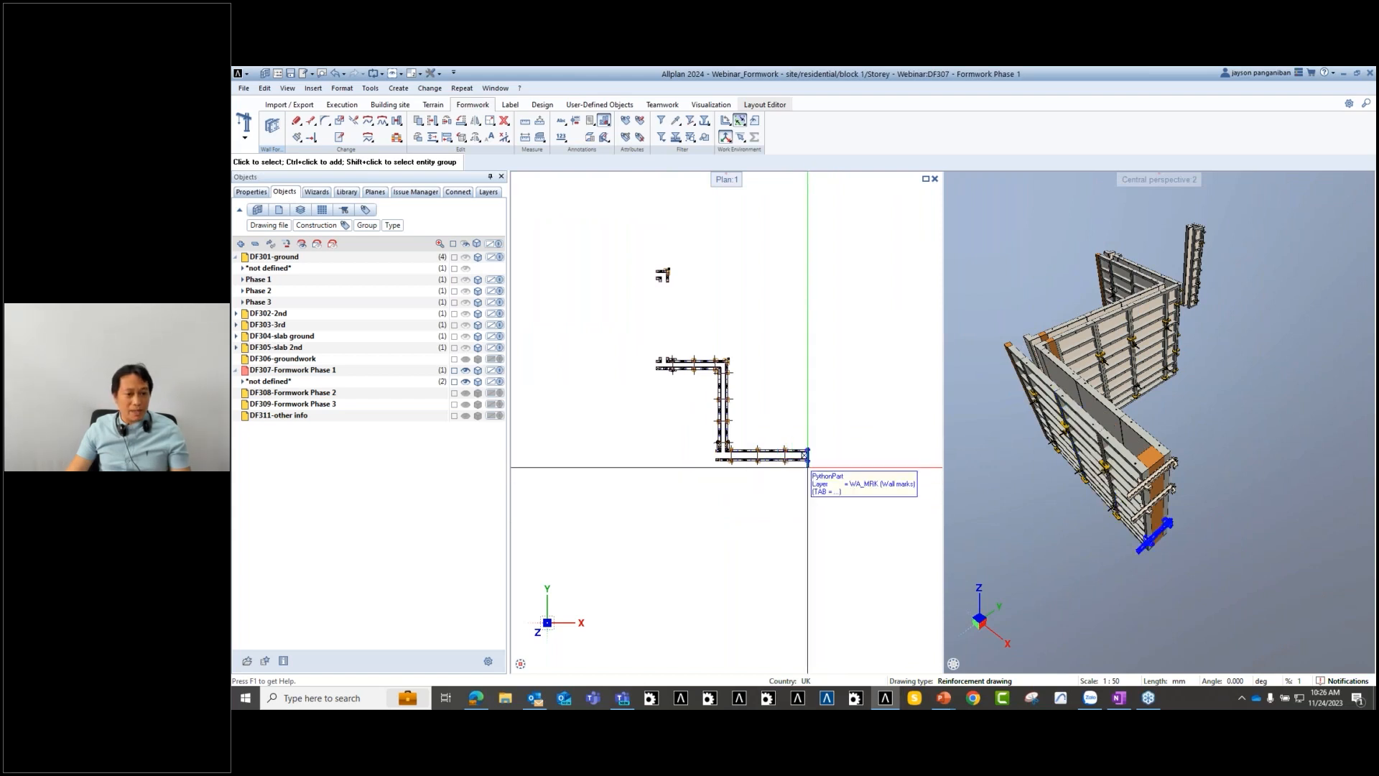
middle_click_drag(802, 471, 756, 543)
scroll(736, 477, "down", 1)
scroll(749, 477, "up", 1)
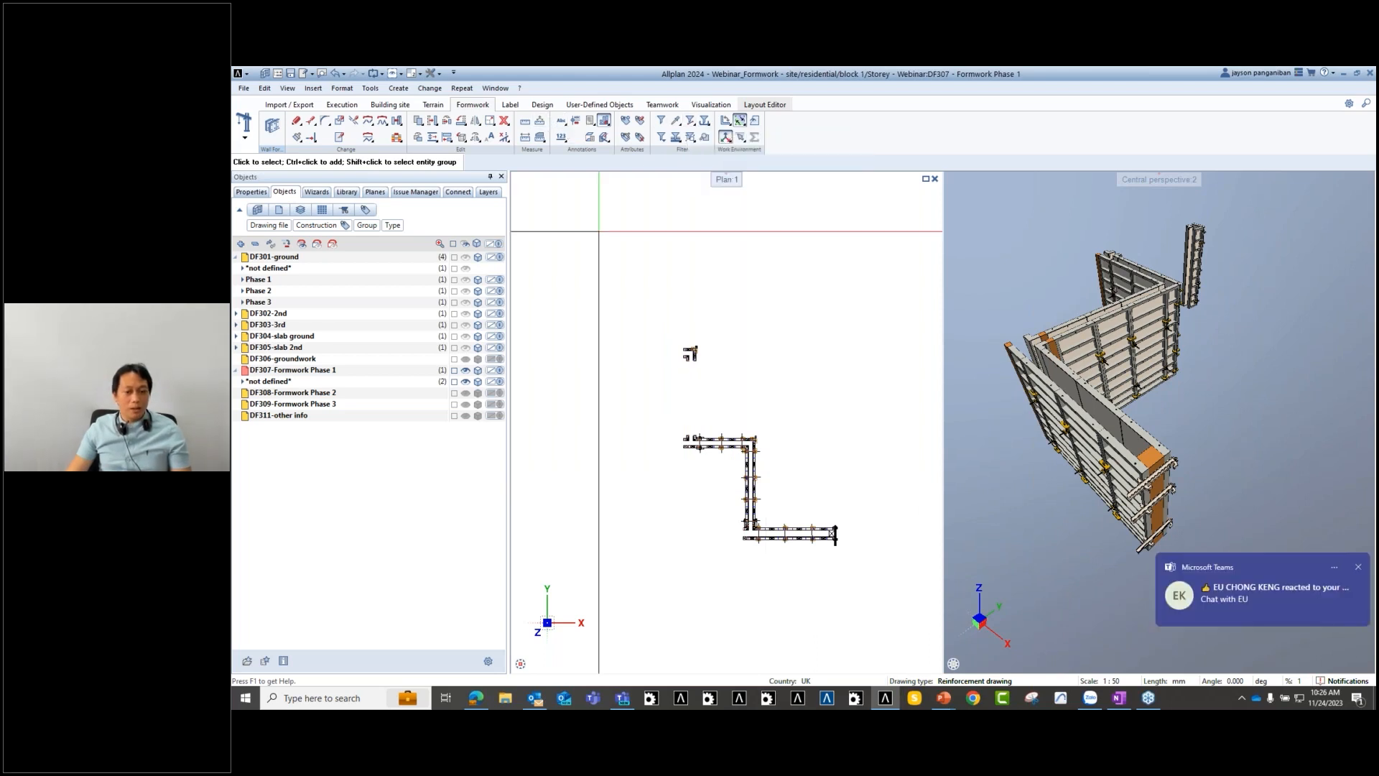
- Assign the Construction phase attribute with value Phase 1 to the formwork elements
left_click(627, 122)
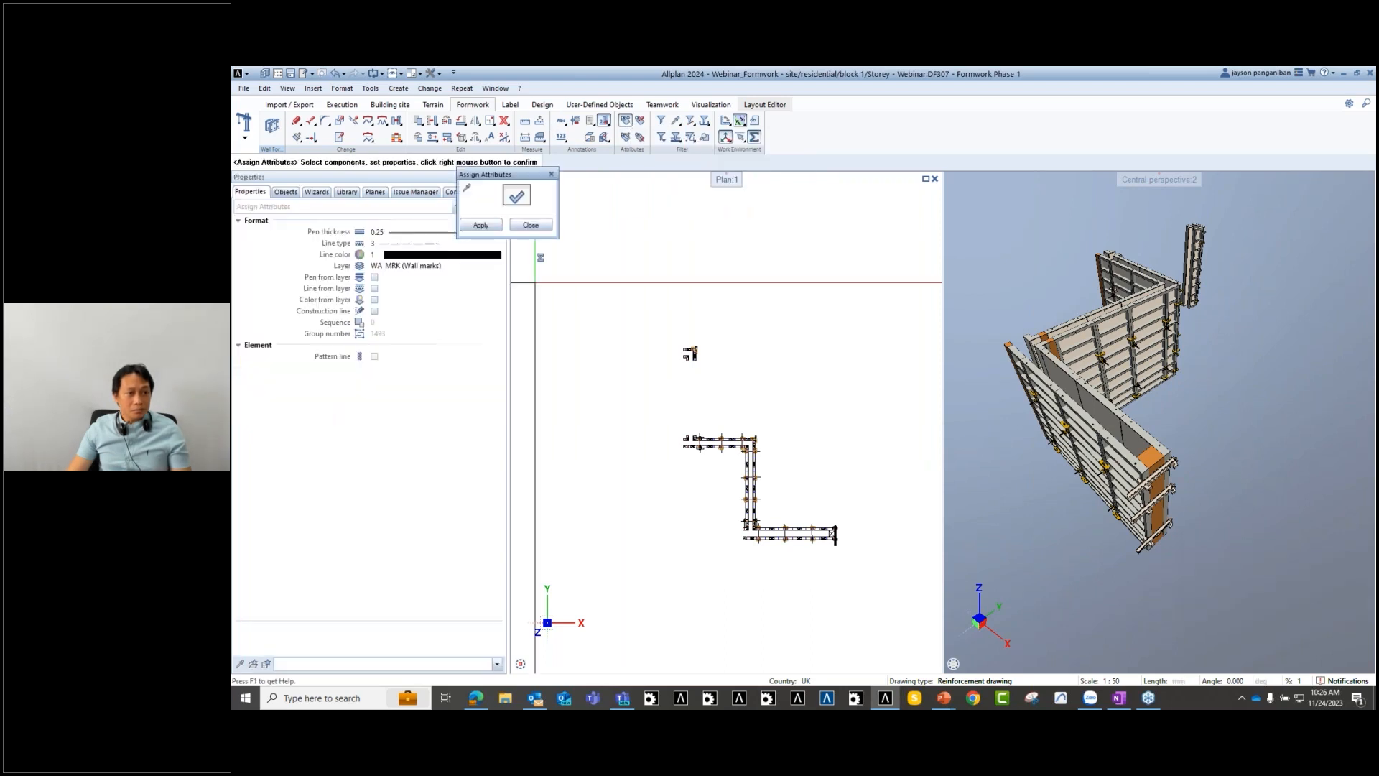
left_click(517, 195)
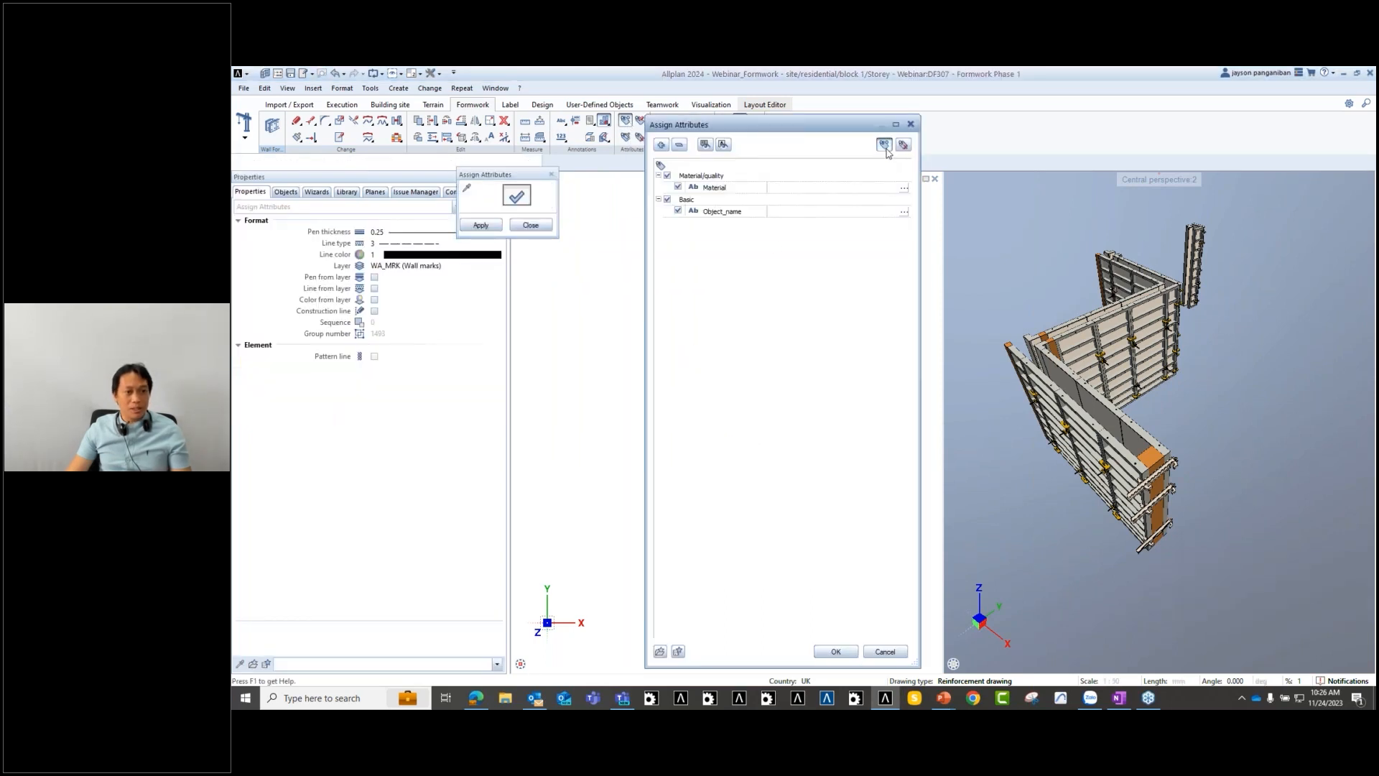
left_click(884, 146)
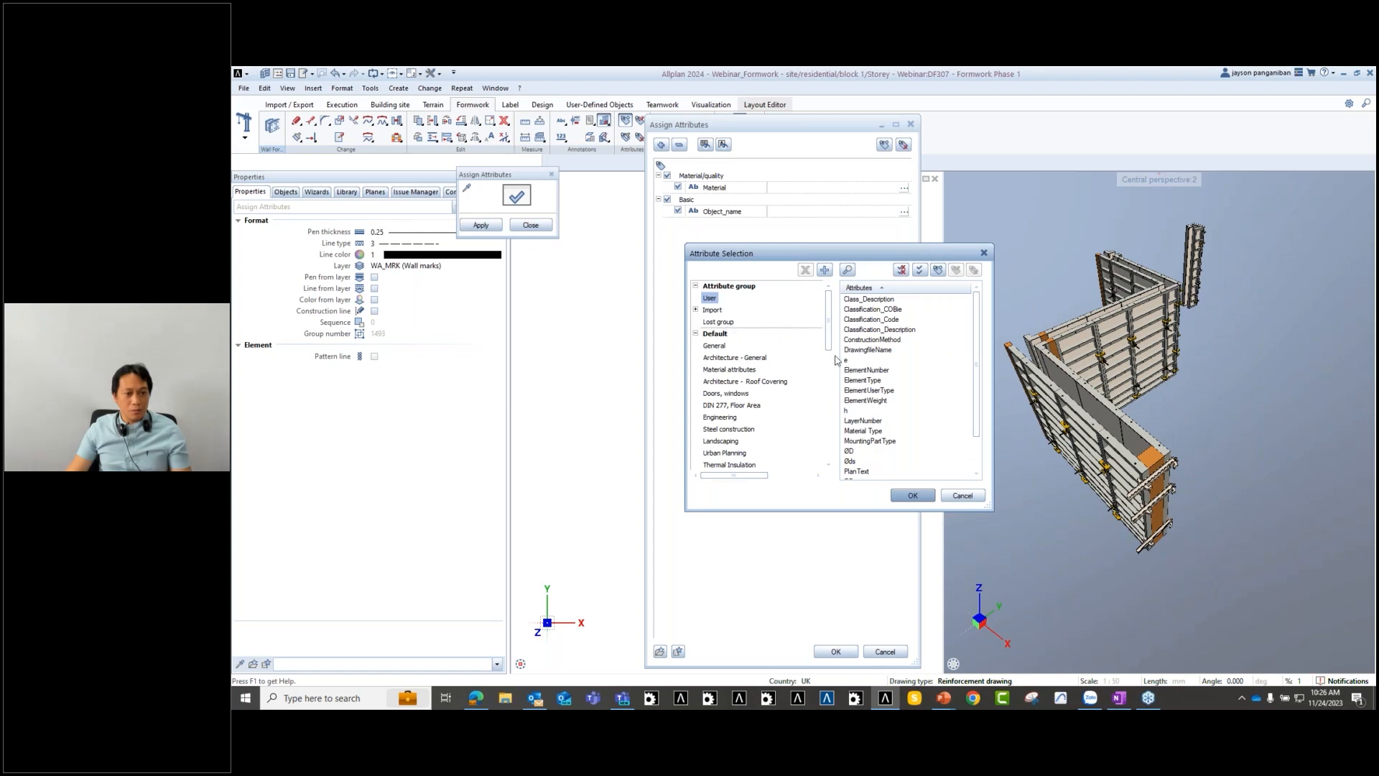
left_click(715, 345)
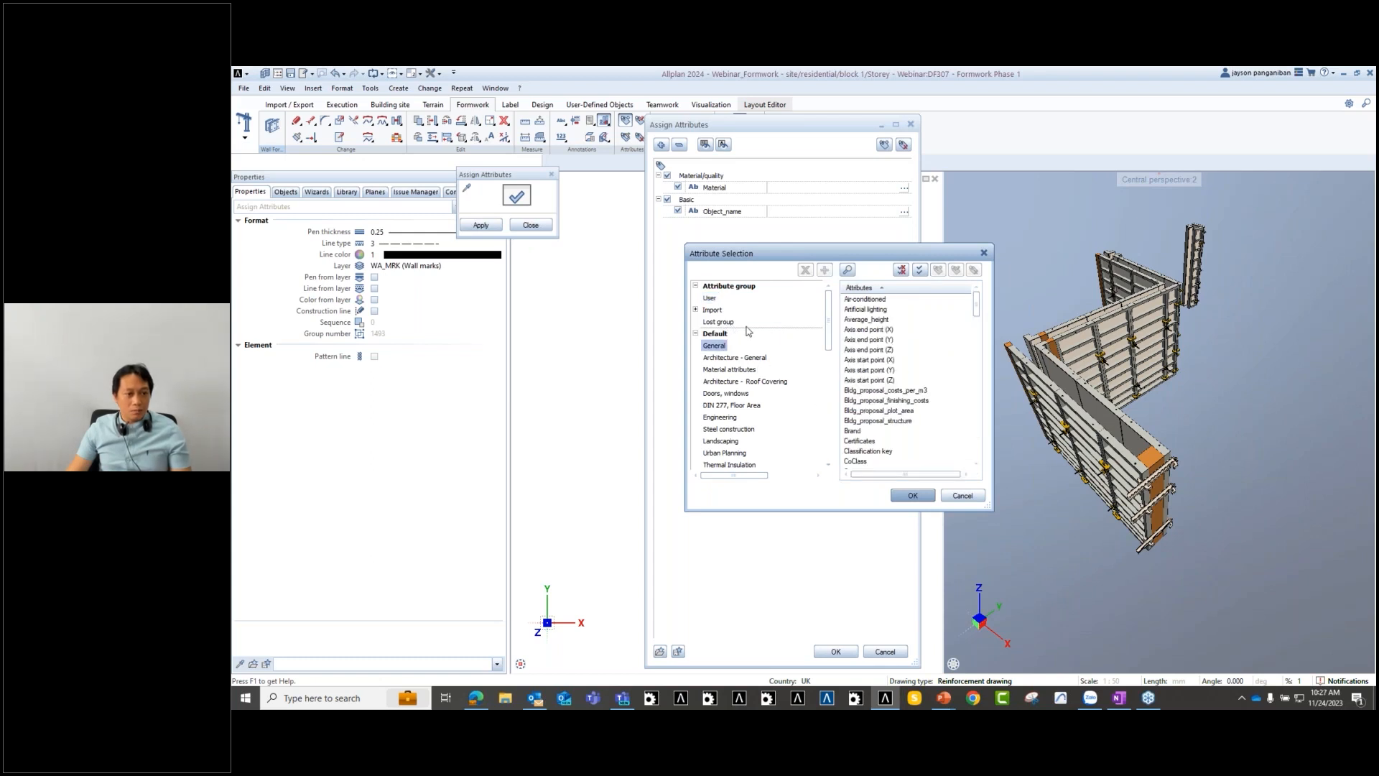
left_click(848, 270)
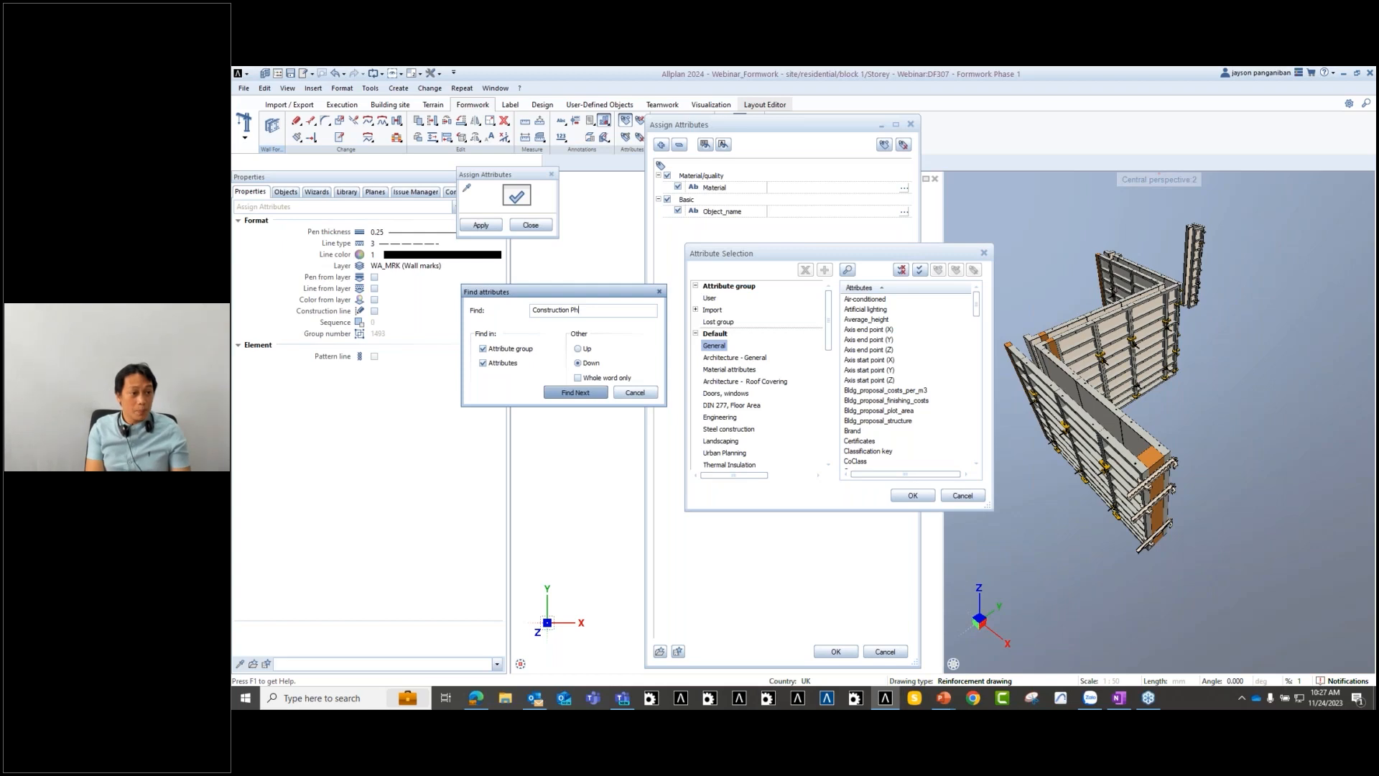
key("Return")
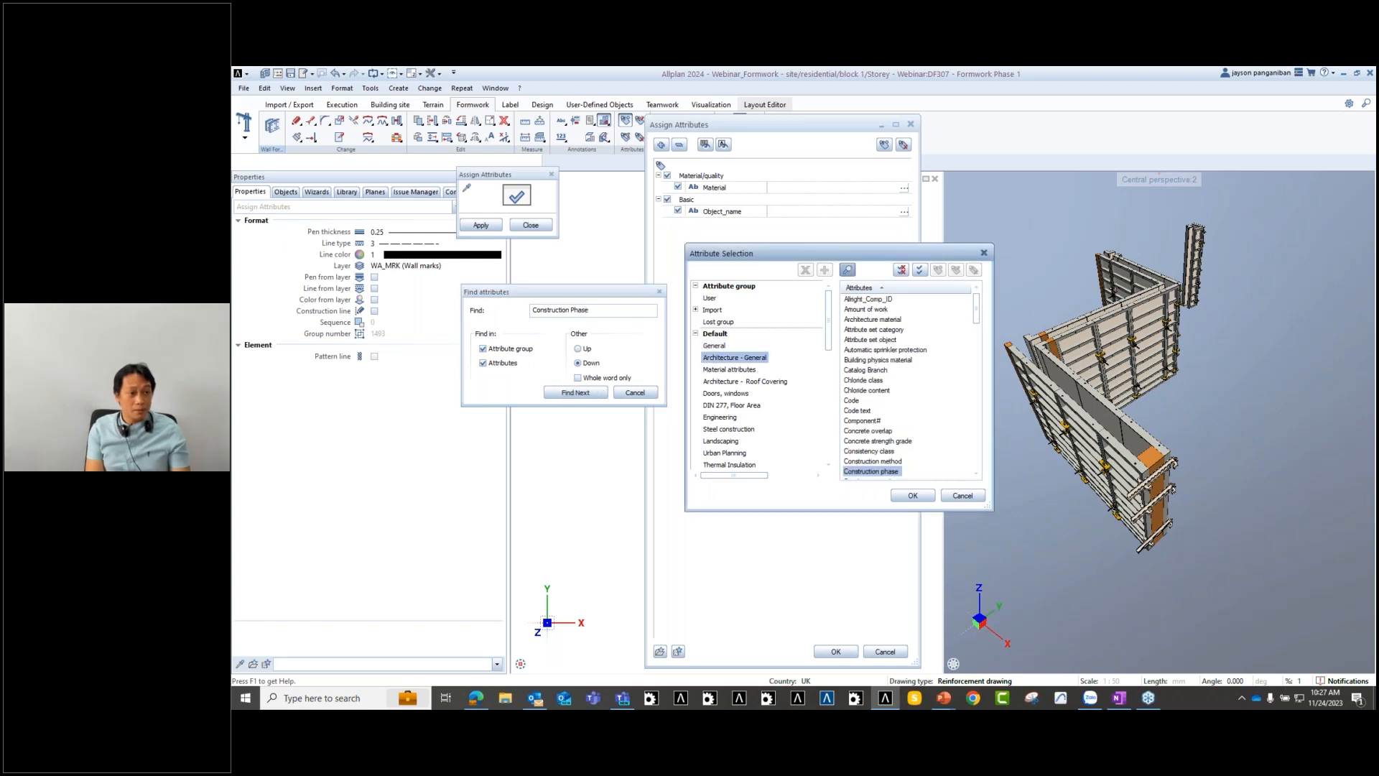
double_click(884, 472)
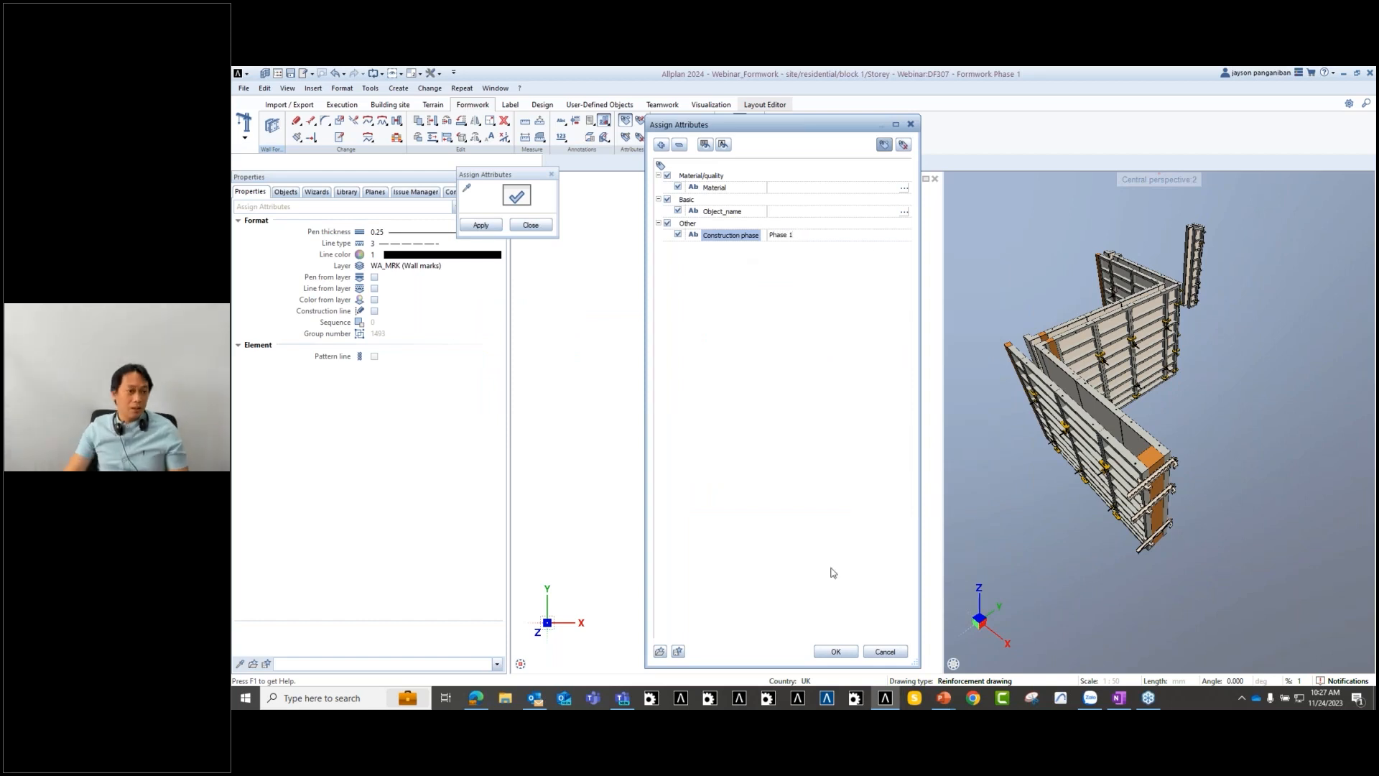
left_click(836, 652)
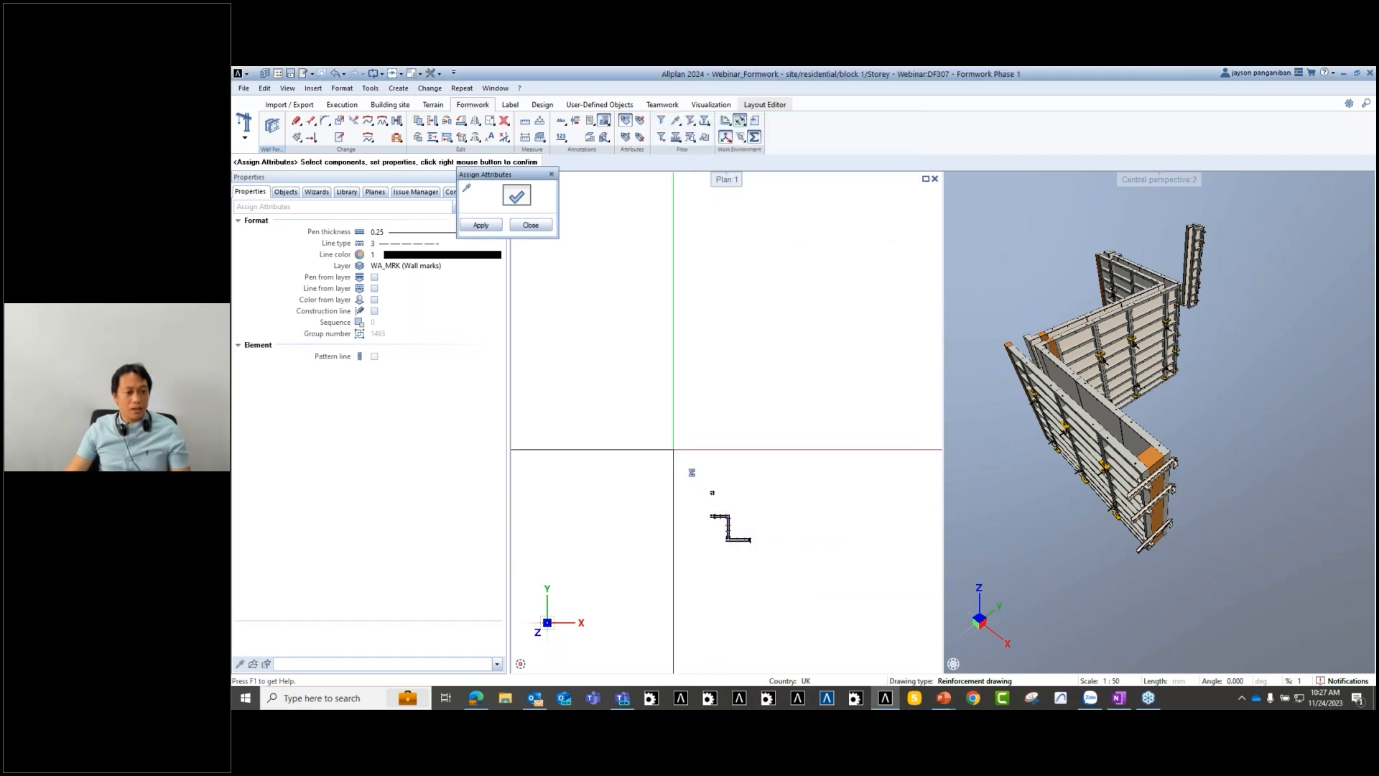
left_click(480, 226)
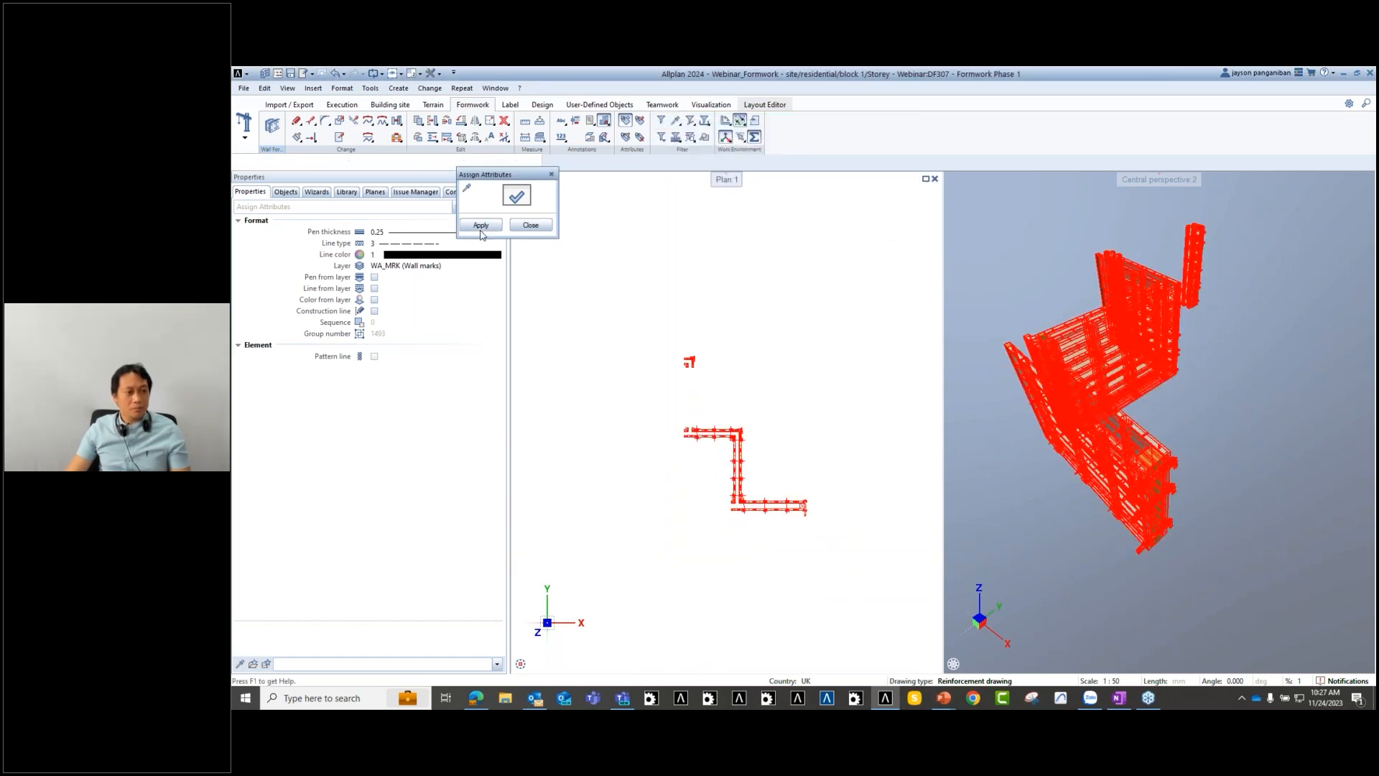
scroll(697, 510, "up", 2)
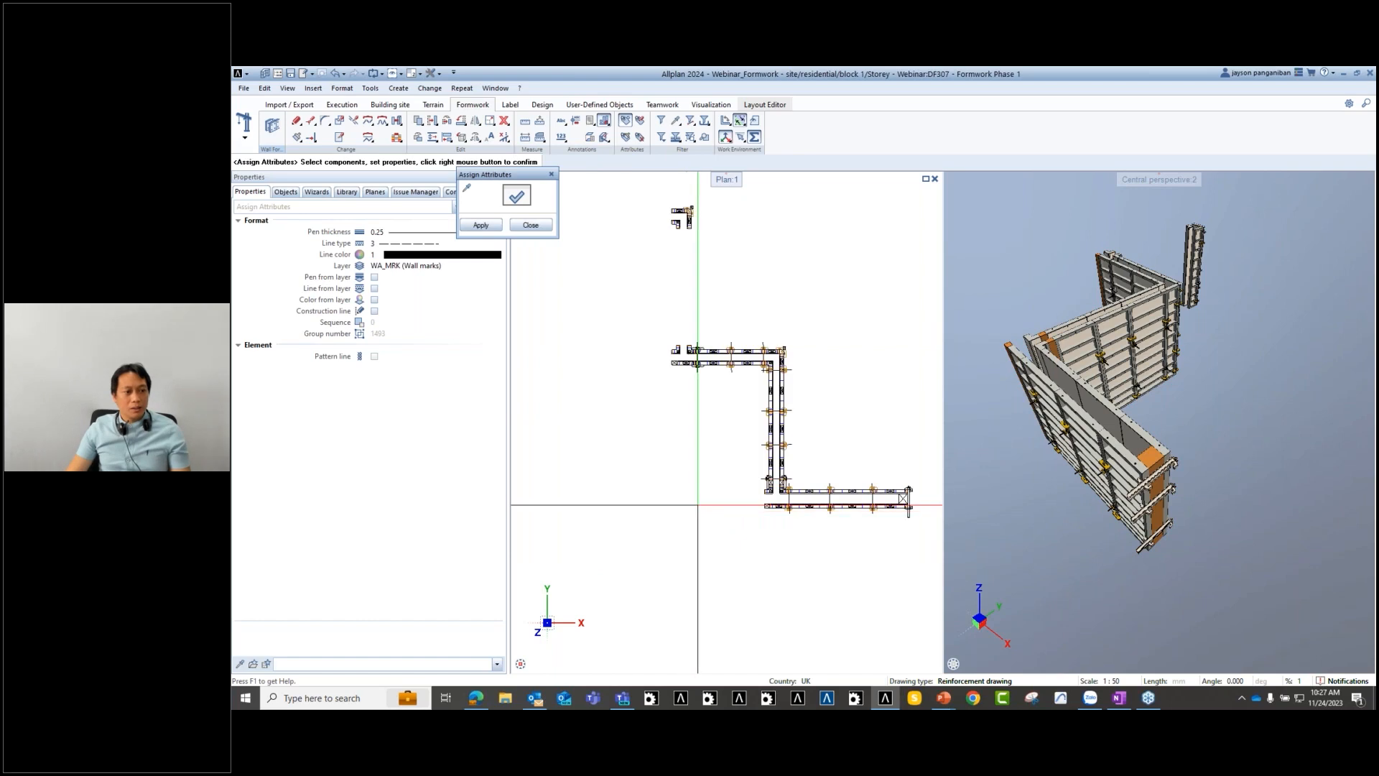
key("Escape")
- Open one formwork panel's attributes, confirm Construction phase reads Phase 1, and close the dialog
right_click(680, 346)
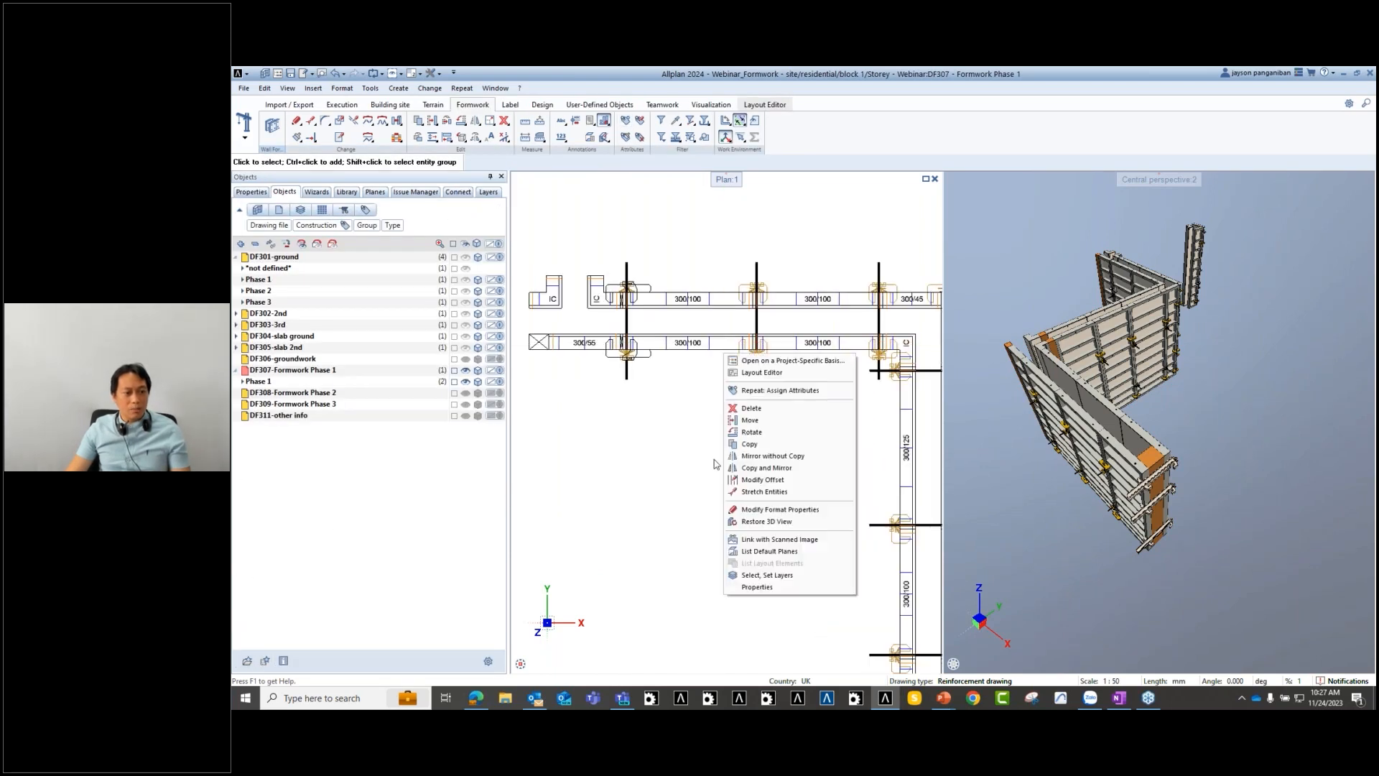
left_click(680, 346)
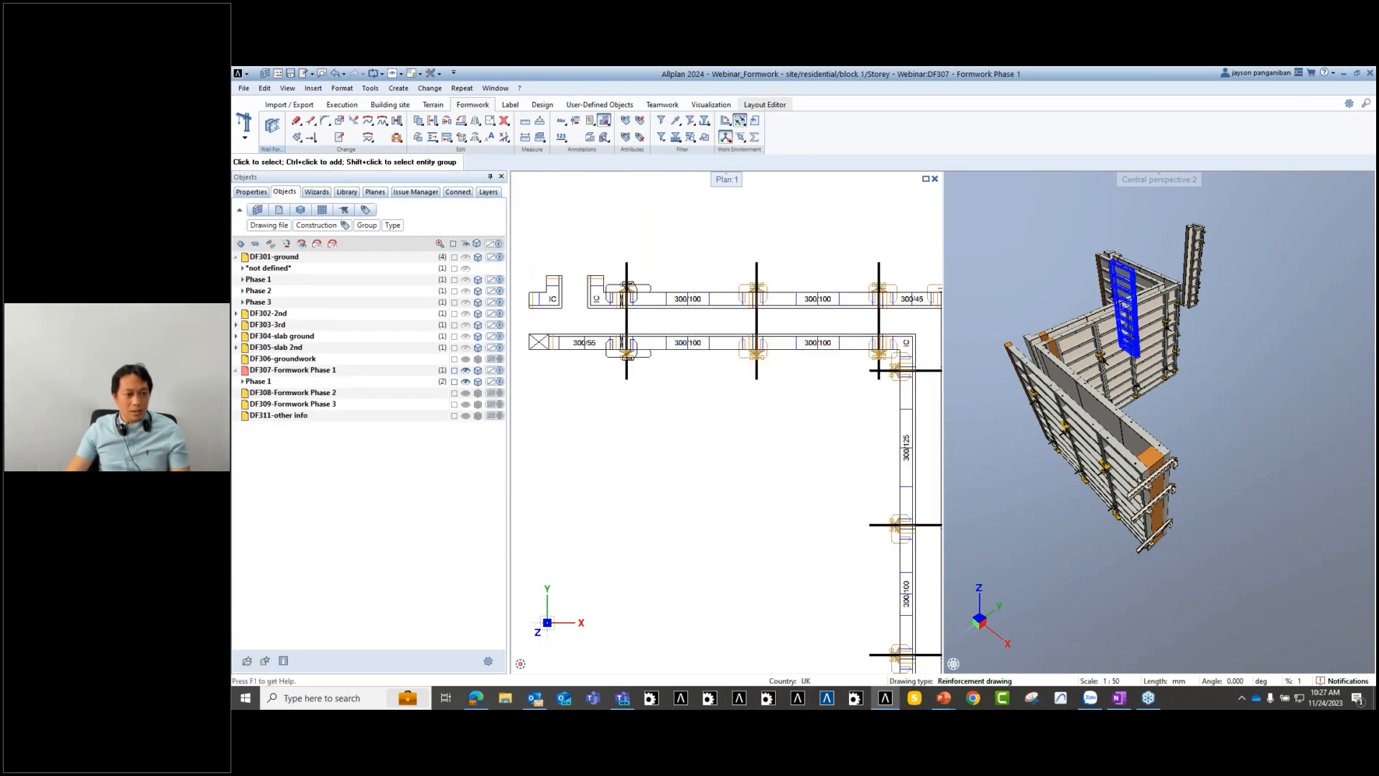
right_click(690, 348)
left_click(737, 517)
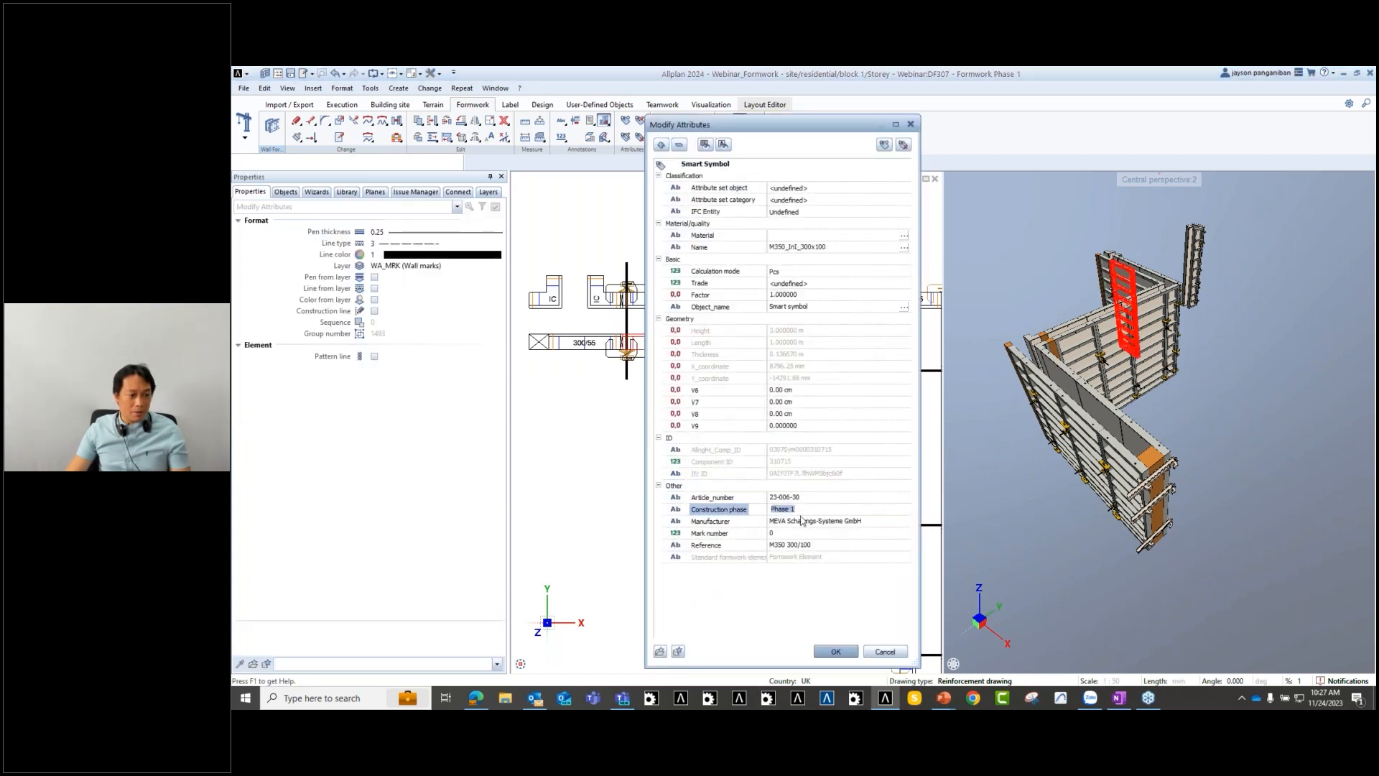
left_click(852, 650)
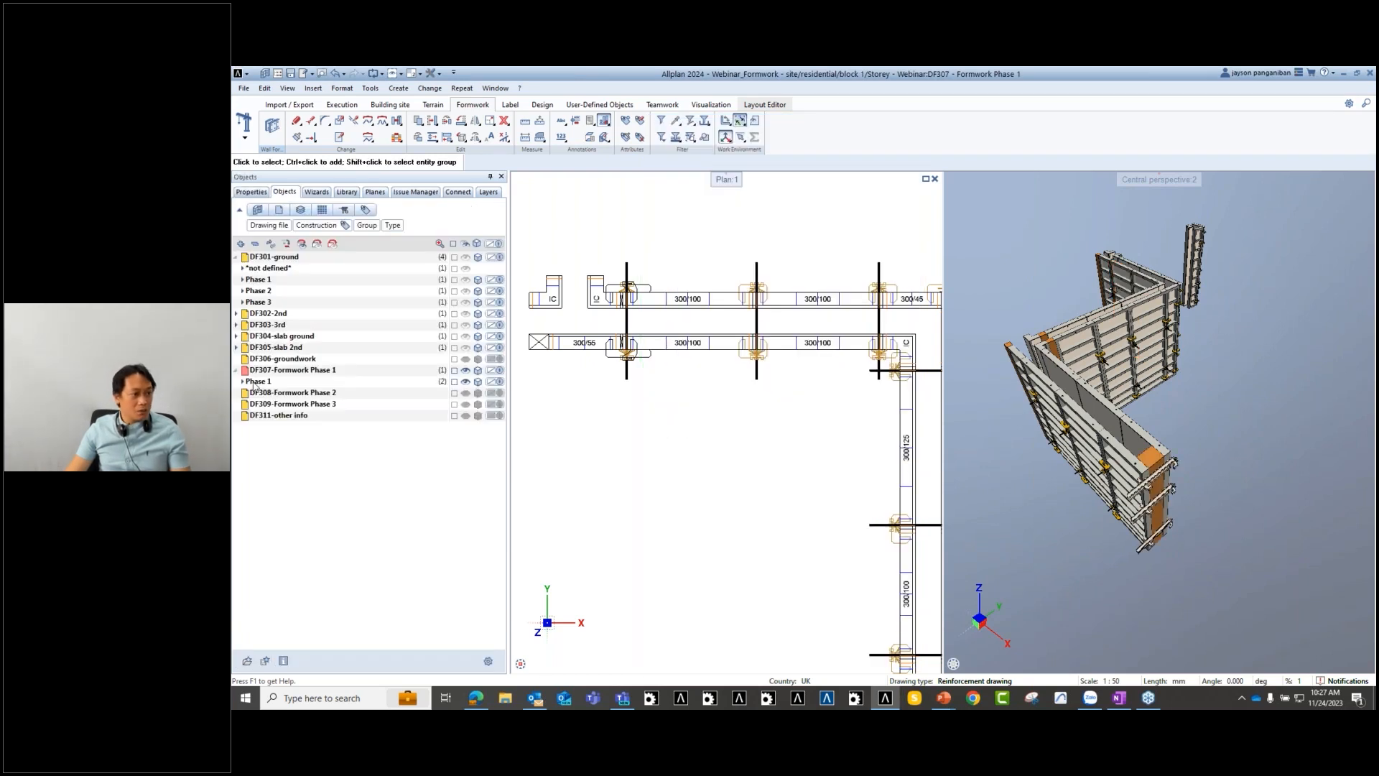
- Expand DF307 Phase 1 and show the Phase 2 and Phase 1 ground-floor walls
left_click(243, 383)
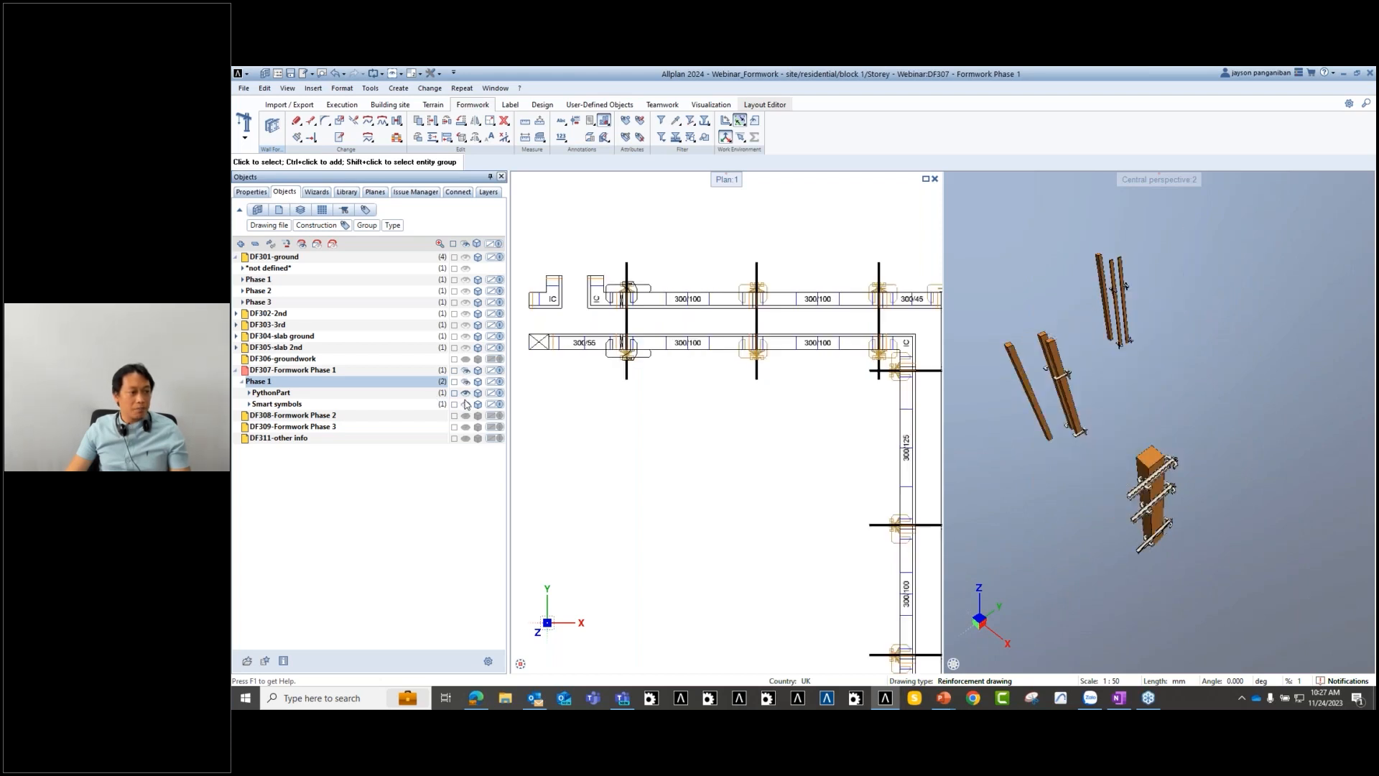
scroll(747, 472, "down", 5)
scroll(746, 473, "down", 4)
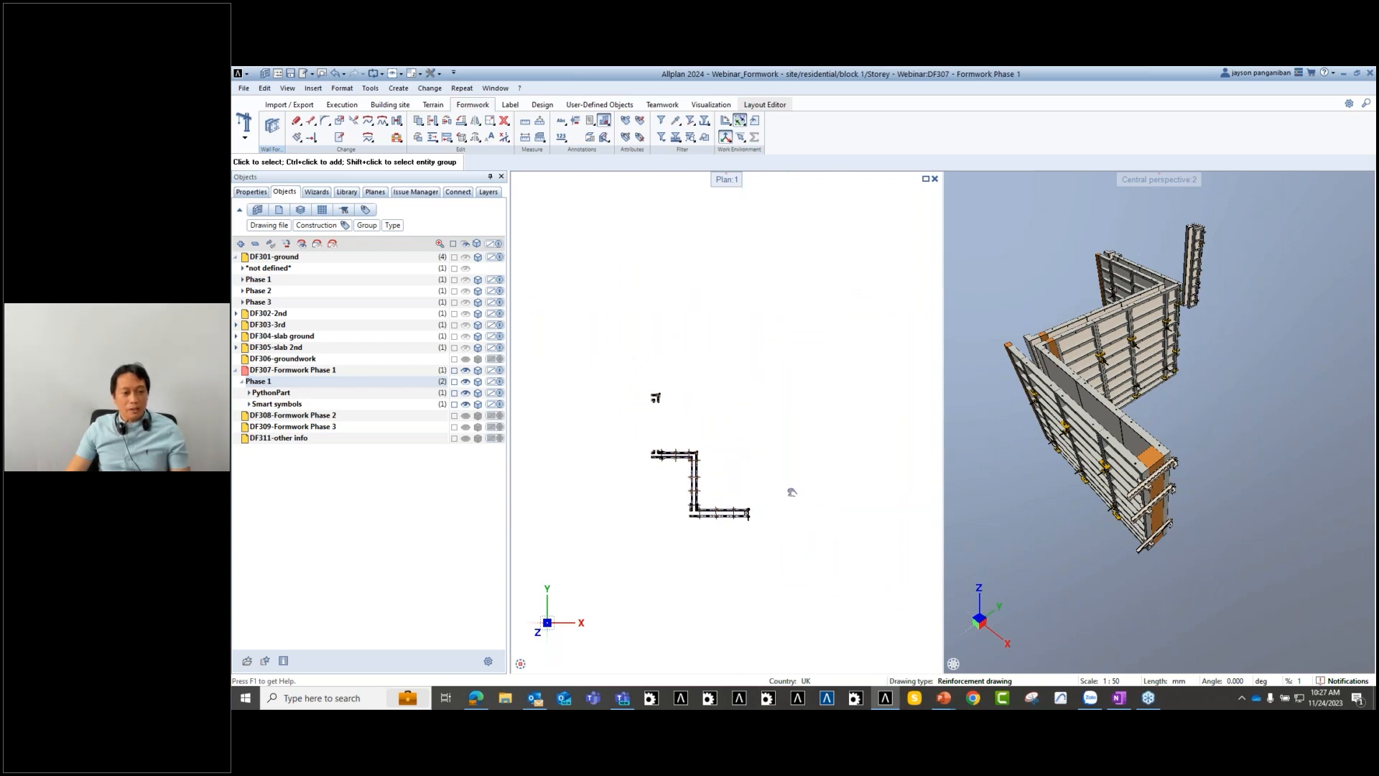
scroll(595, 523, "up", 1)
middle_click_drag(602, 524, 557, 519)
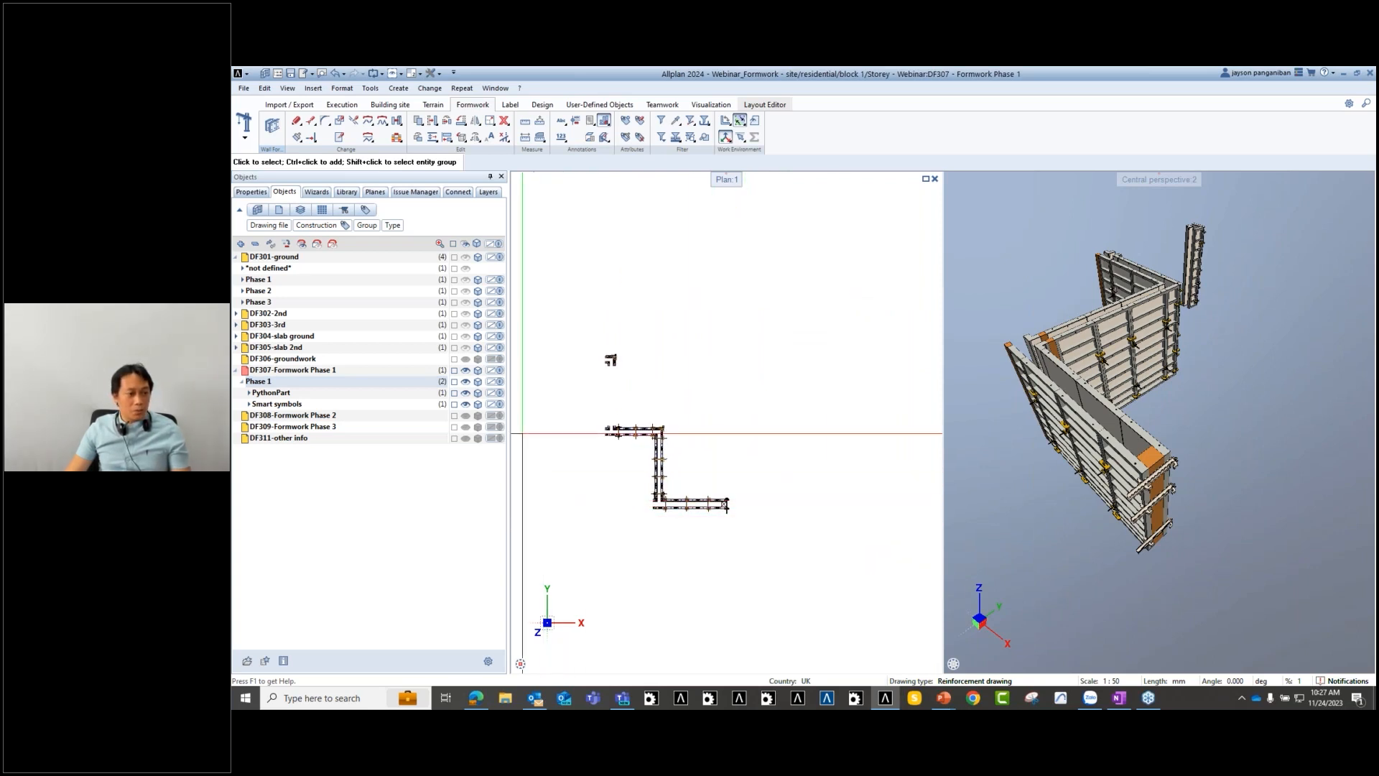
left_click(465, 291)
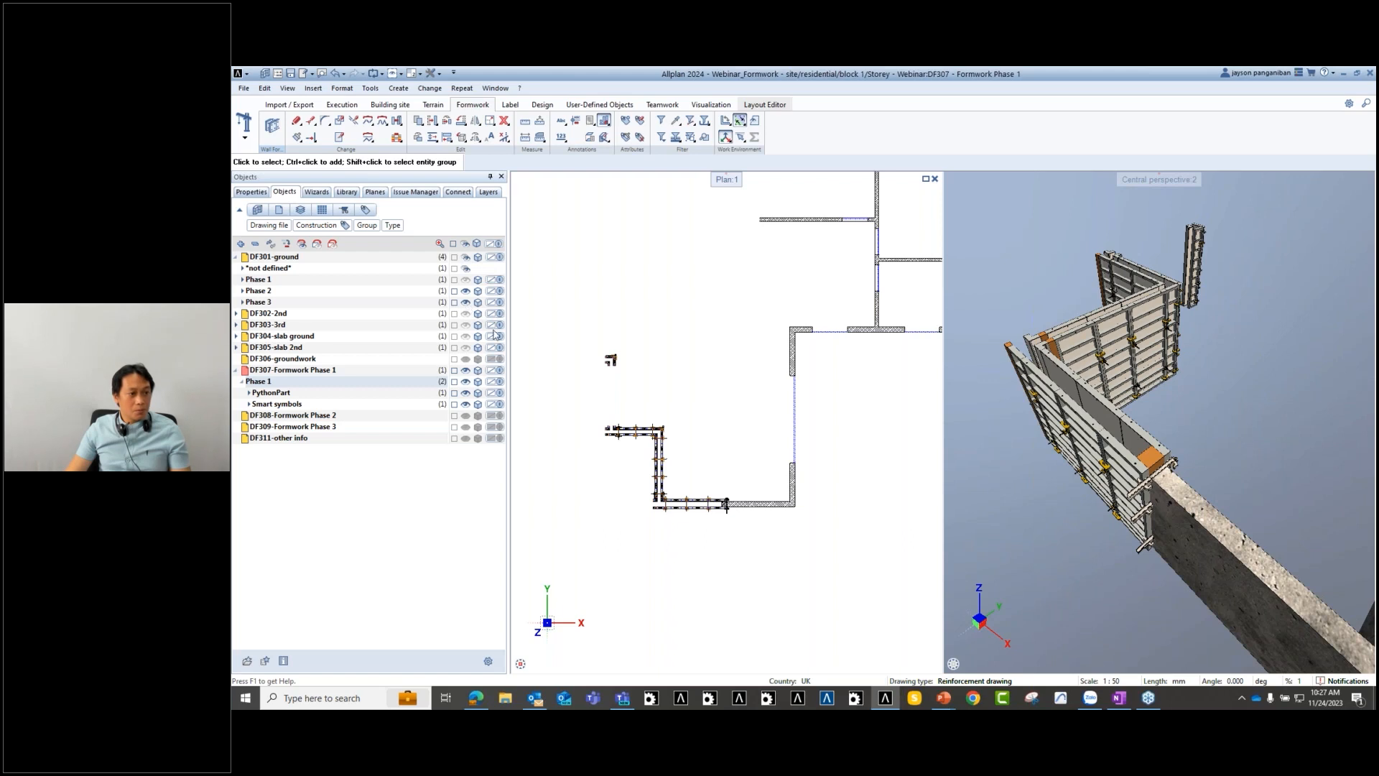
left_click(467, 280)
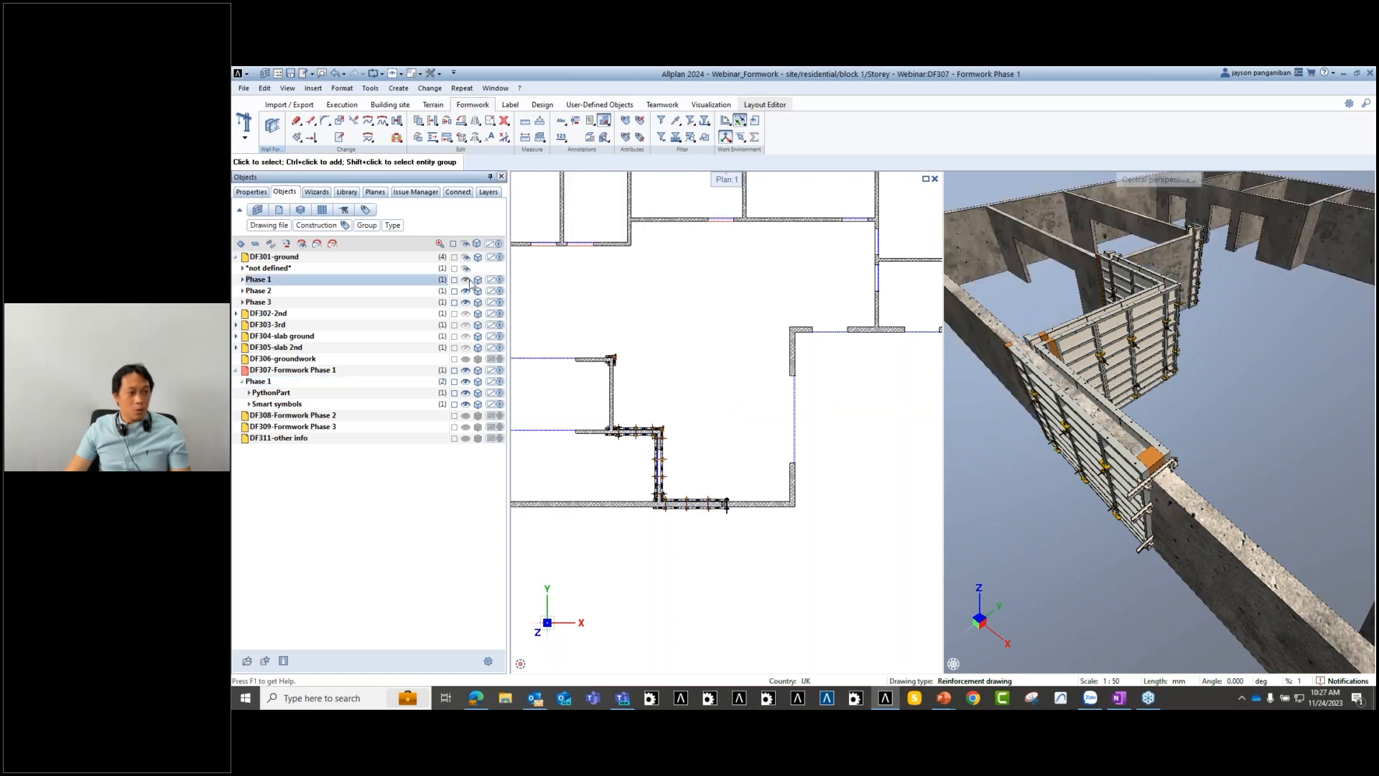
scroll(745, 402, "down", 4)
scroll(1095, 377, "down", 10)
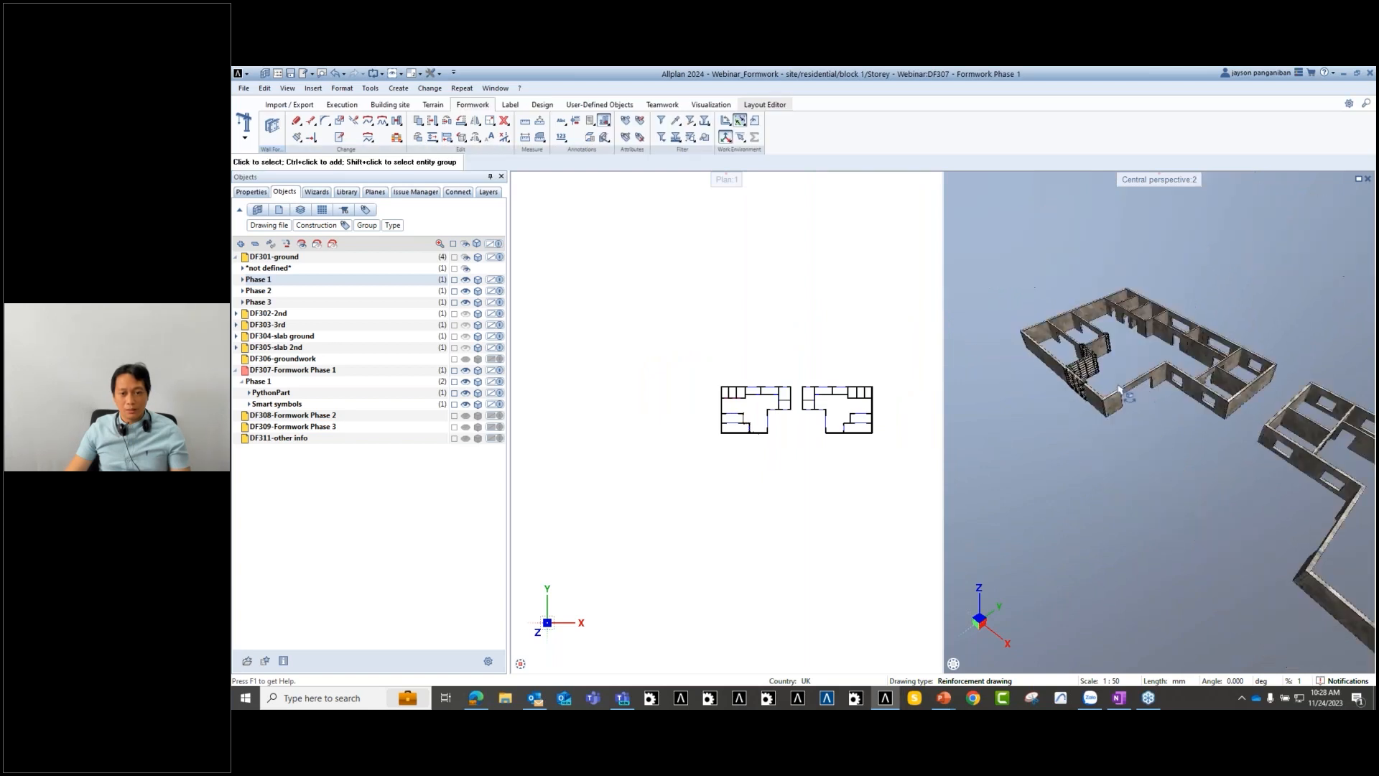
- Hide the Phase 1 walls and DF307 Phase 1 formwork, keeping the Phase 2 walls visible
scroll(774, 411, "up", 5)
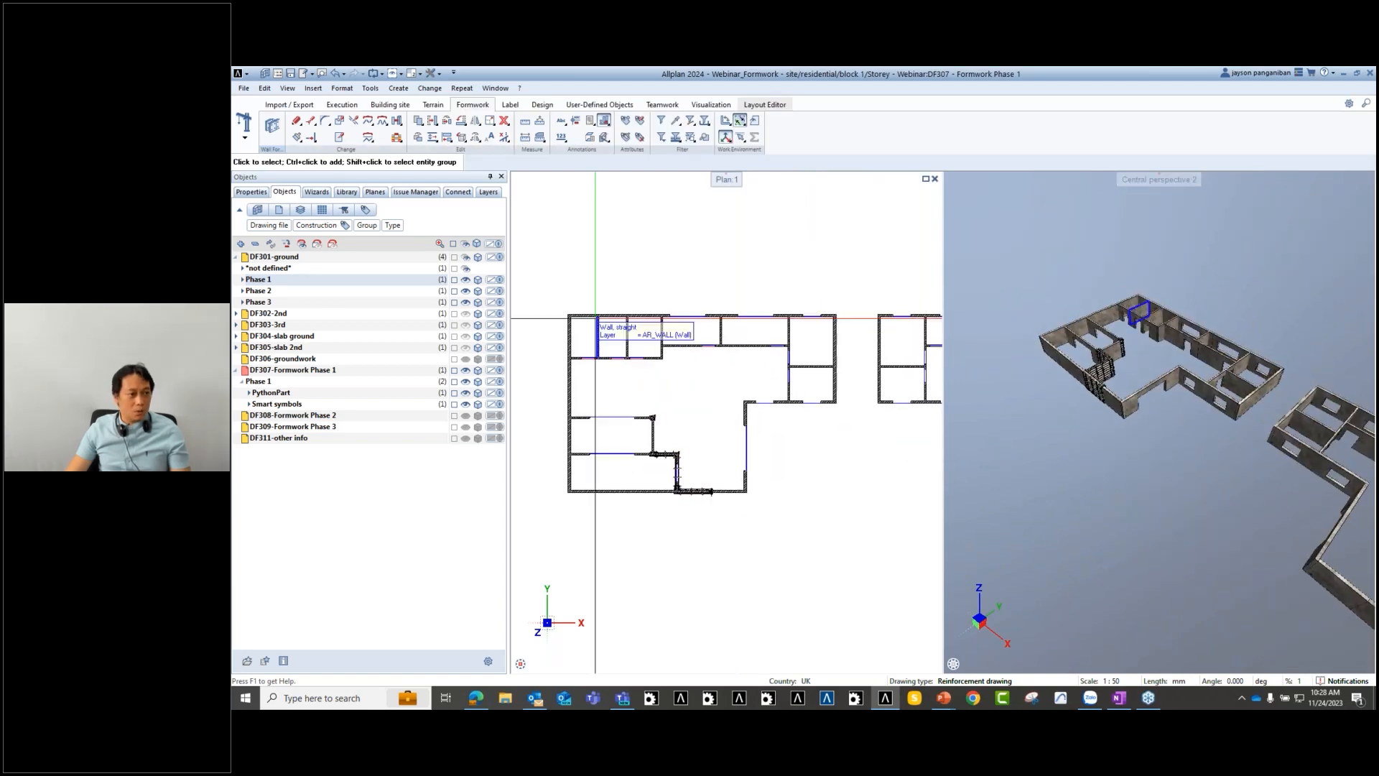
left_click(465, 279)
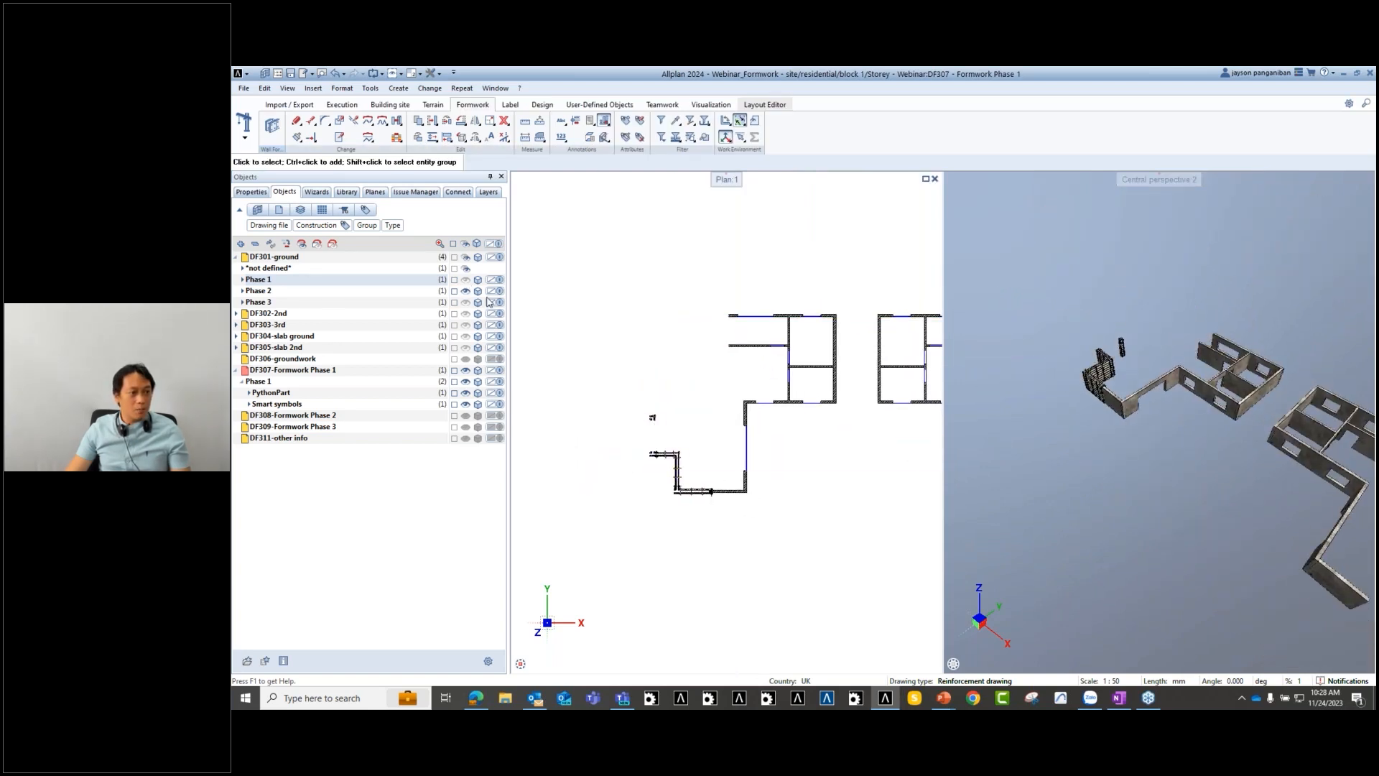
left_click(466, 290)
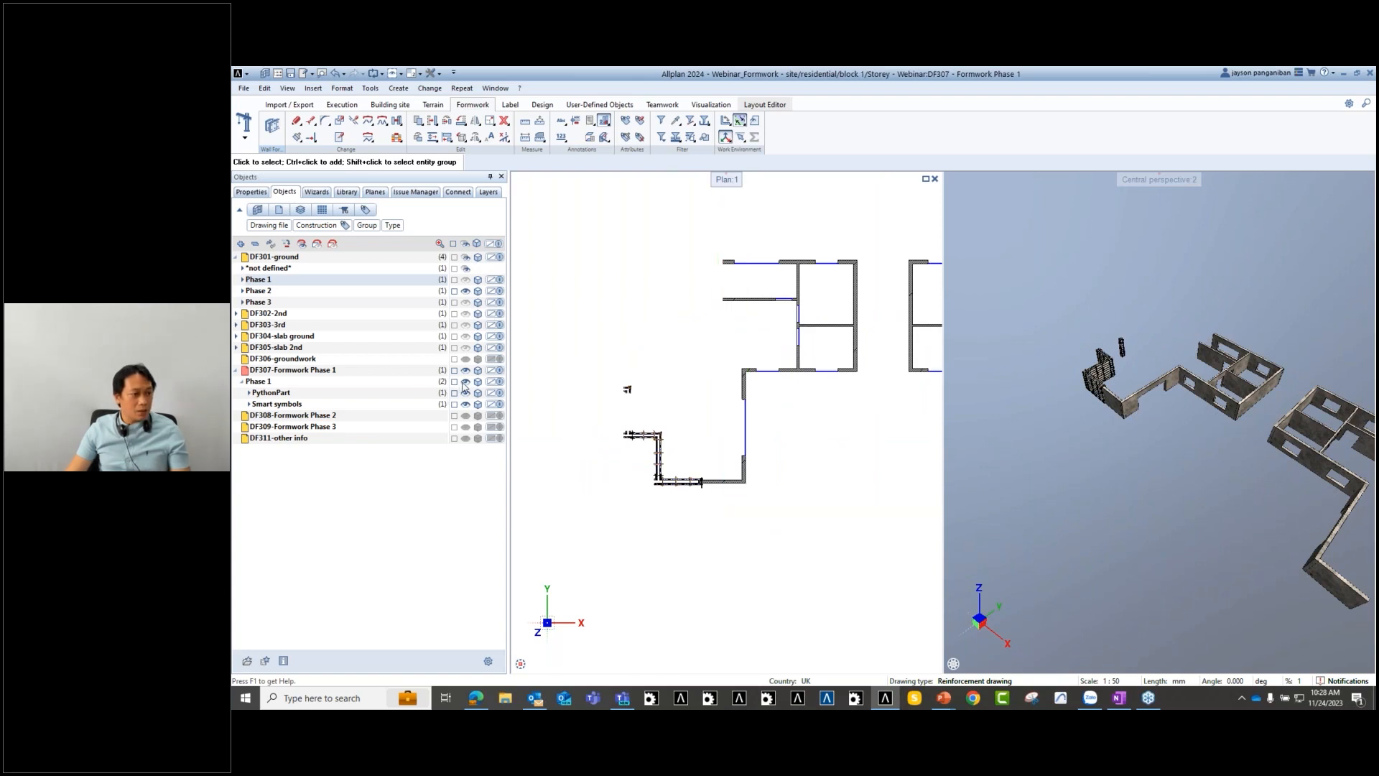
left_click(465, 382)
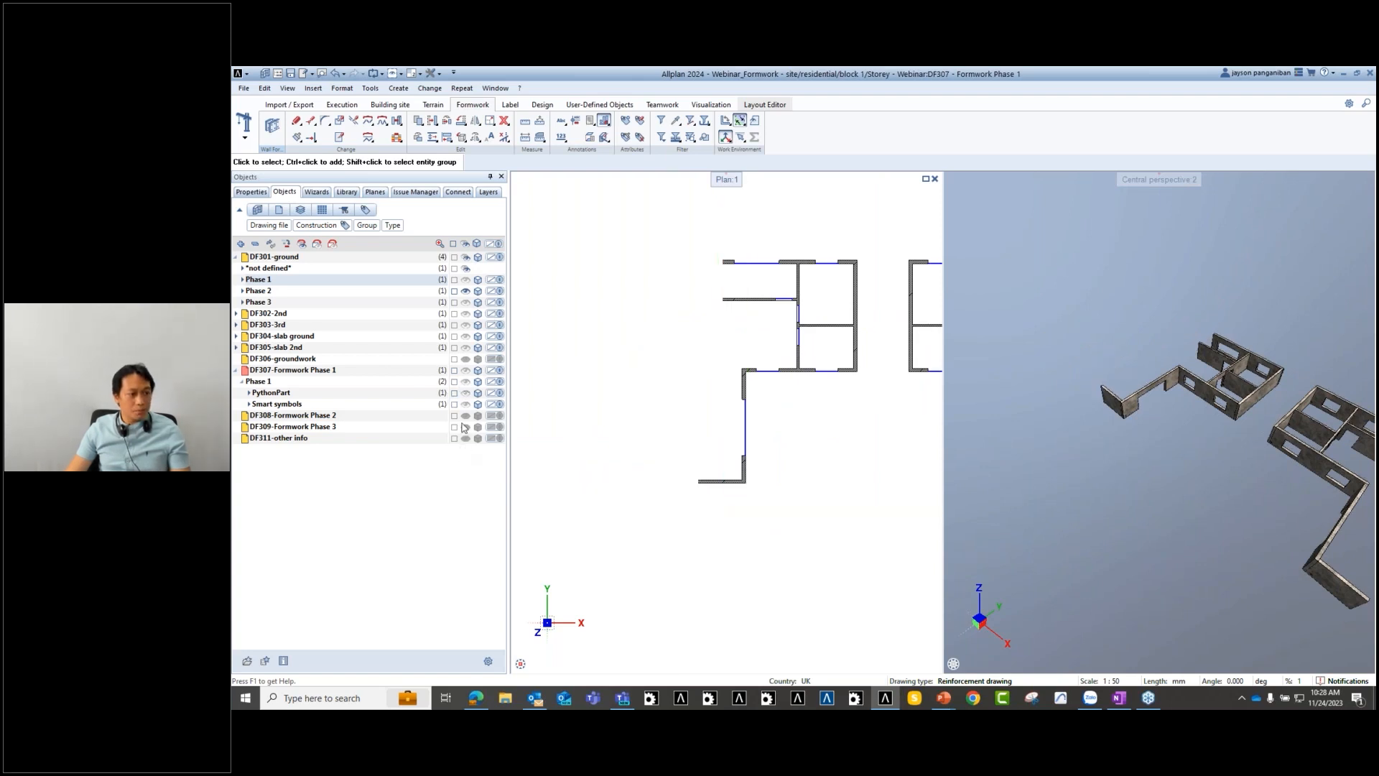
scroll(779, 480, "up", 1)
middle_click_drag(711, 507, 853, 515)
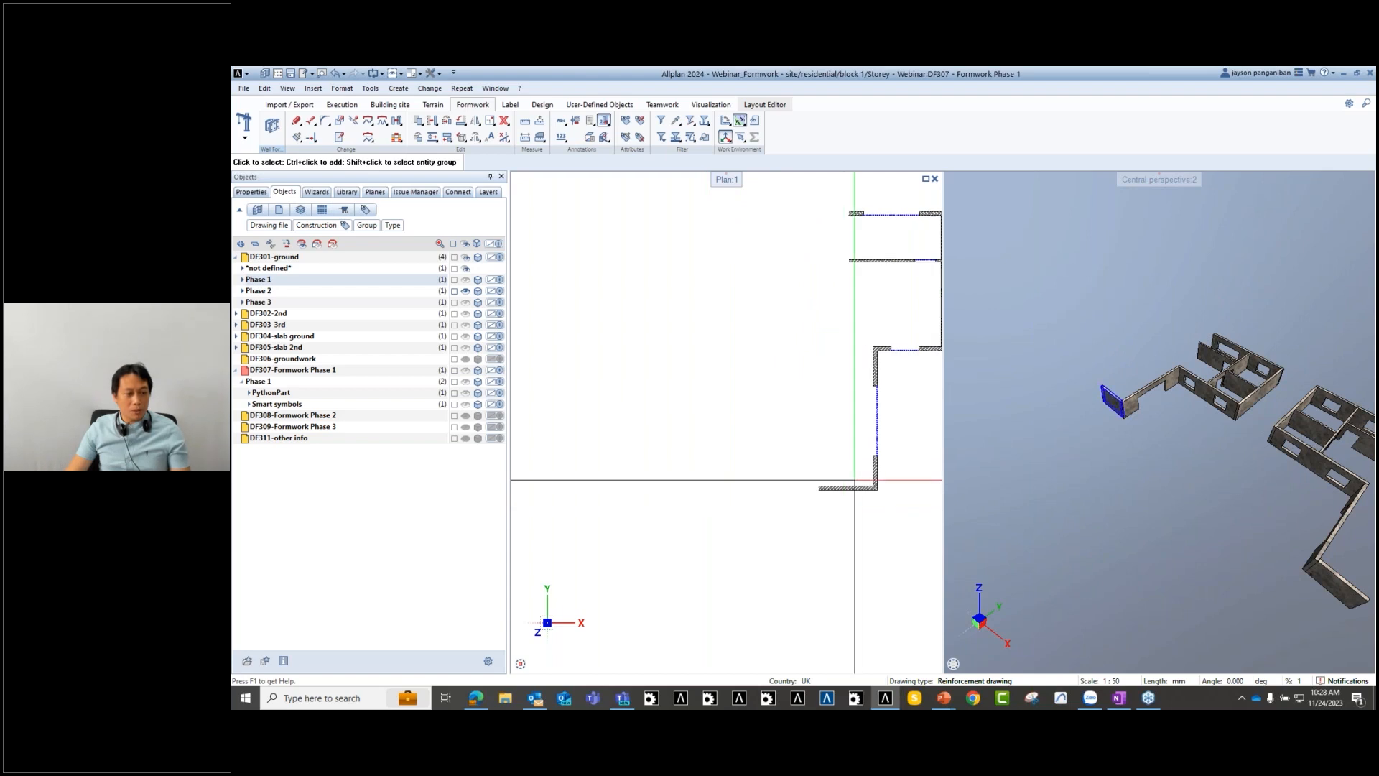
- Briefly show the Phase 1 walls, hide them again, and pan toward the wall corner
left_click(466, 281)
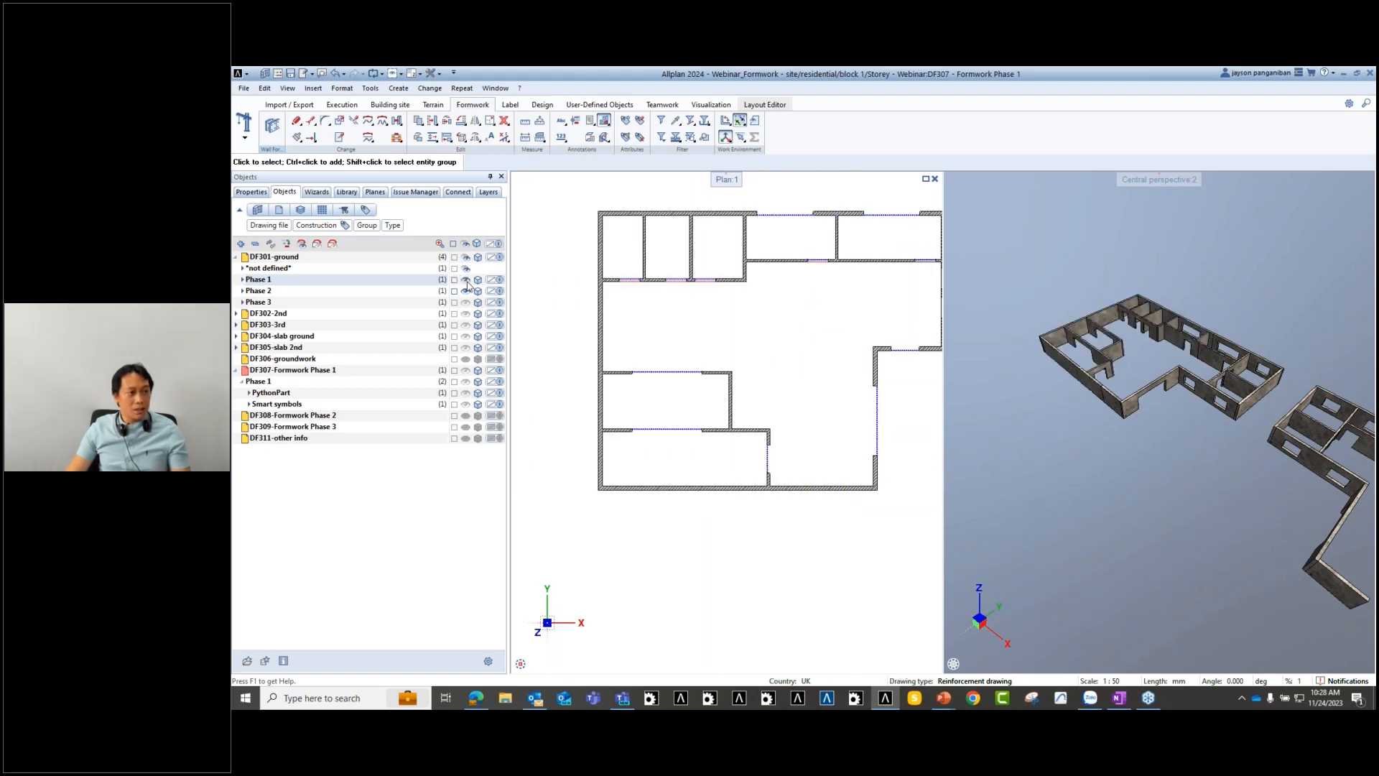
scroll(760, 380, "down", 2)
scroll(794, 451, "up", 3)
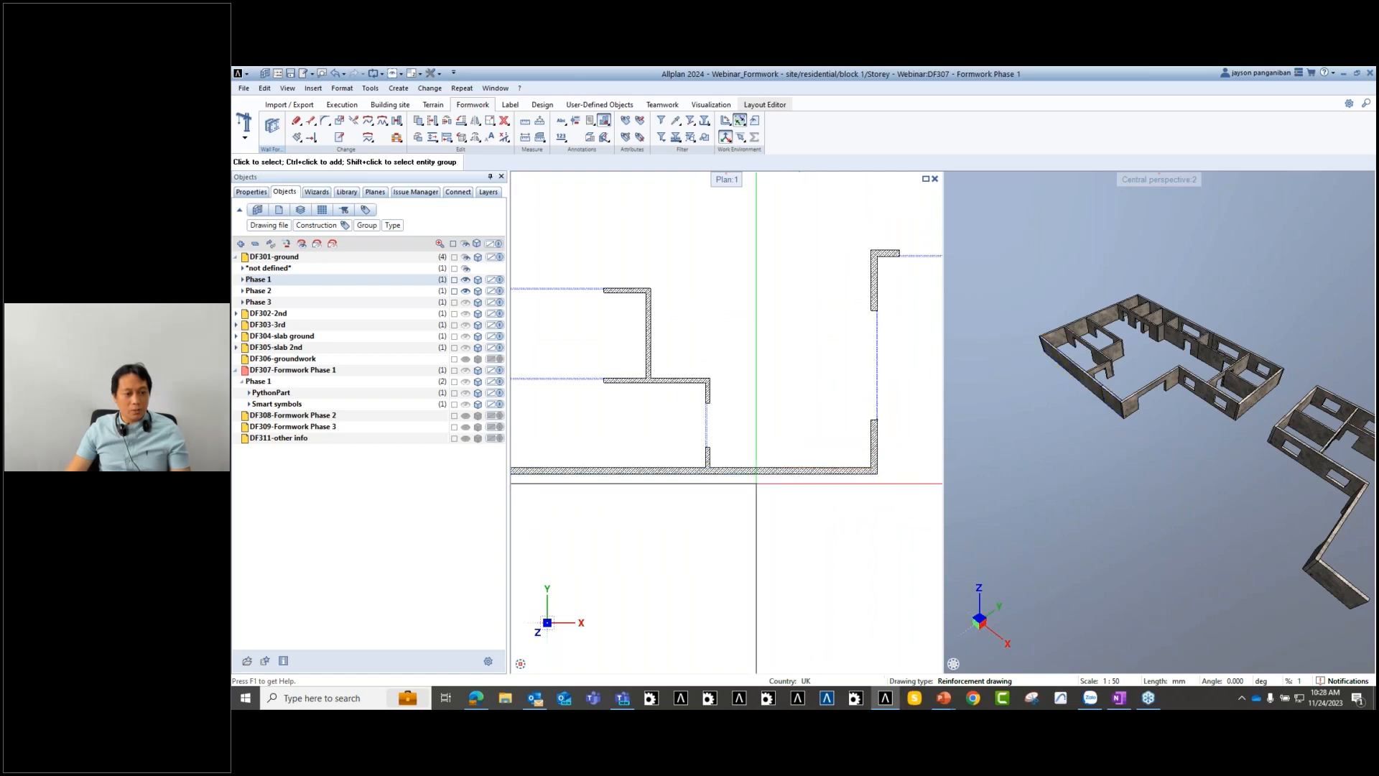
left_click(466, 282)
scroll(771, 453, "up", 2)
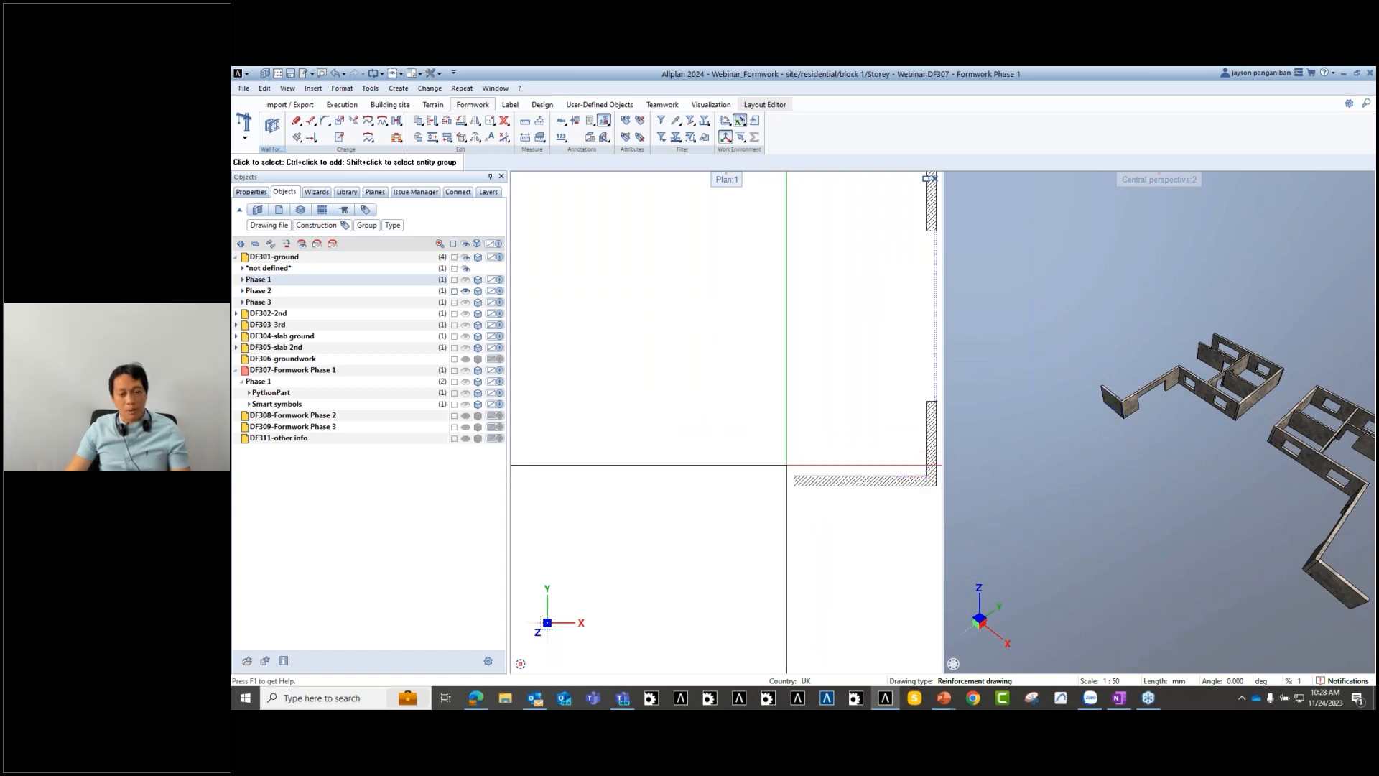
middle_click_drag(829, 498, 773, 493)
scroll(731, 474, "up", 2)
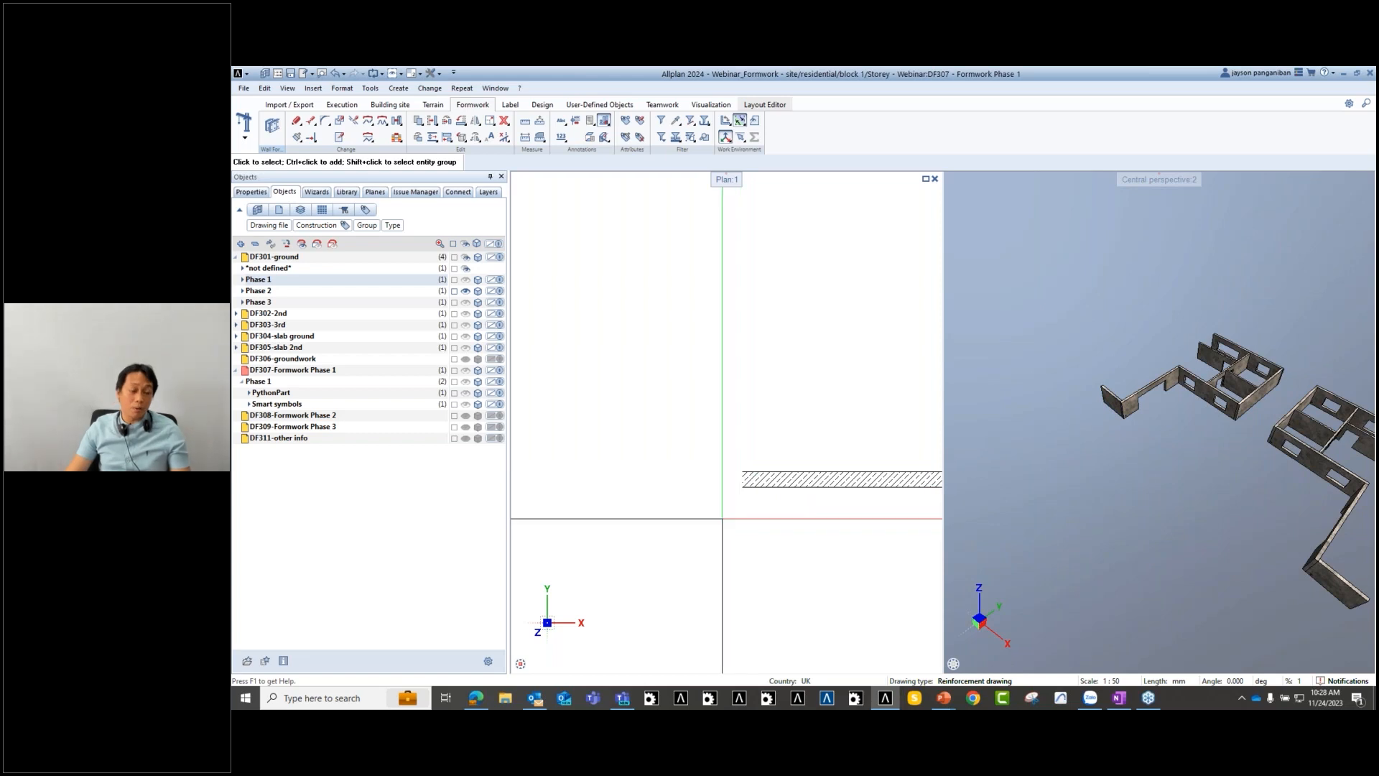
scroll(722, 518, "down", 2)
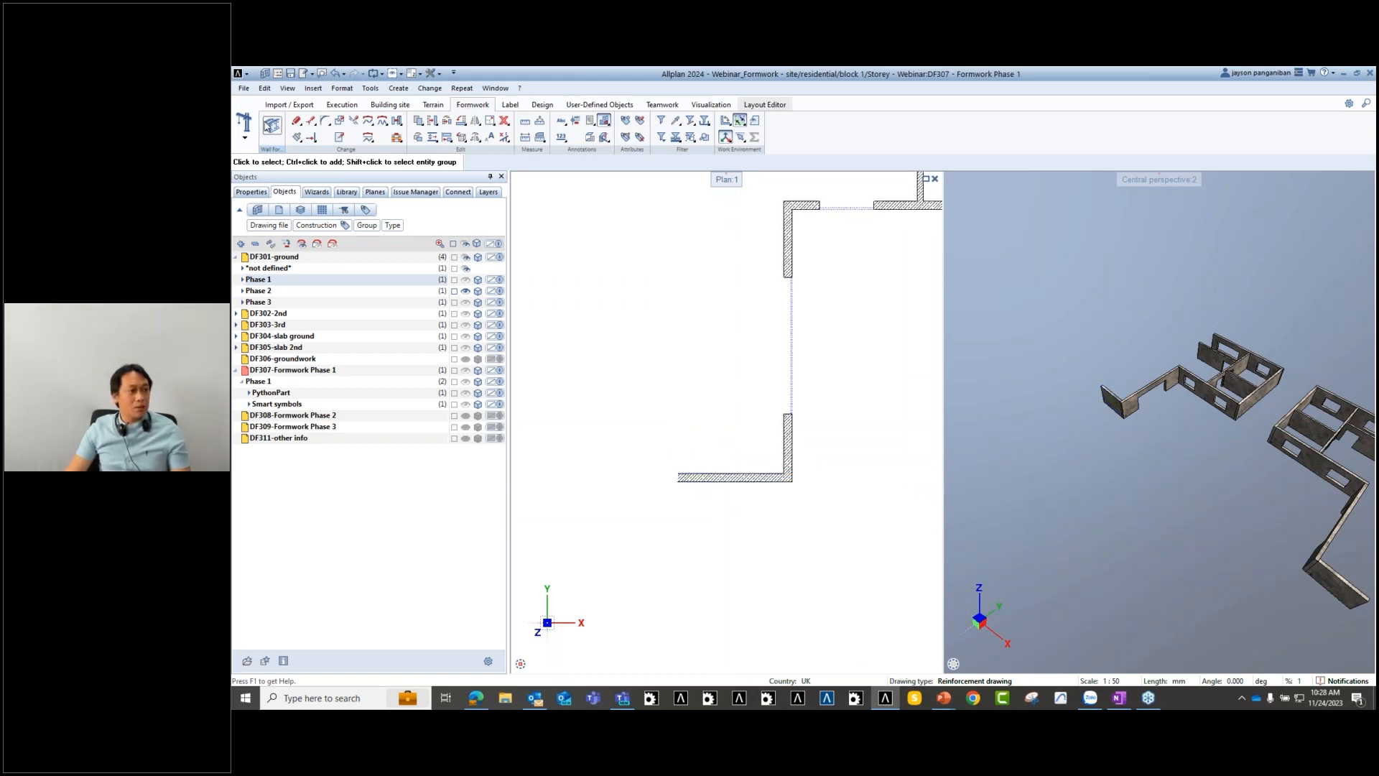
- Start Wall Formwork on selected walls, cancel it, and open the building-structure drawing-file dialog
left_click(272, 125)
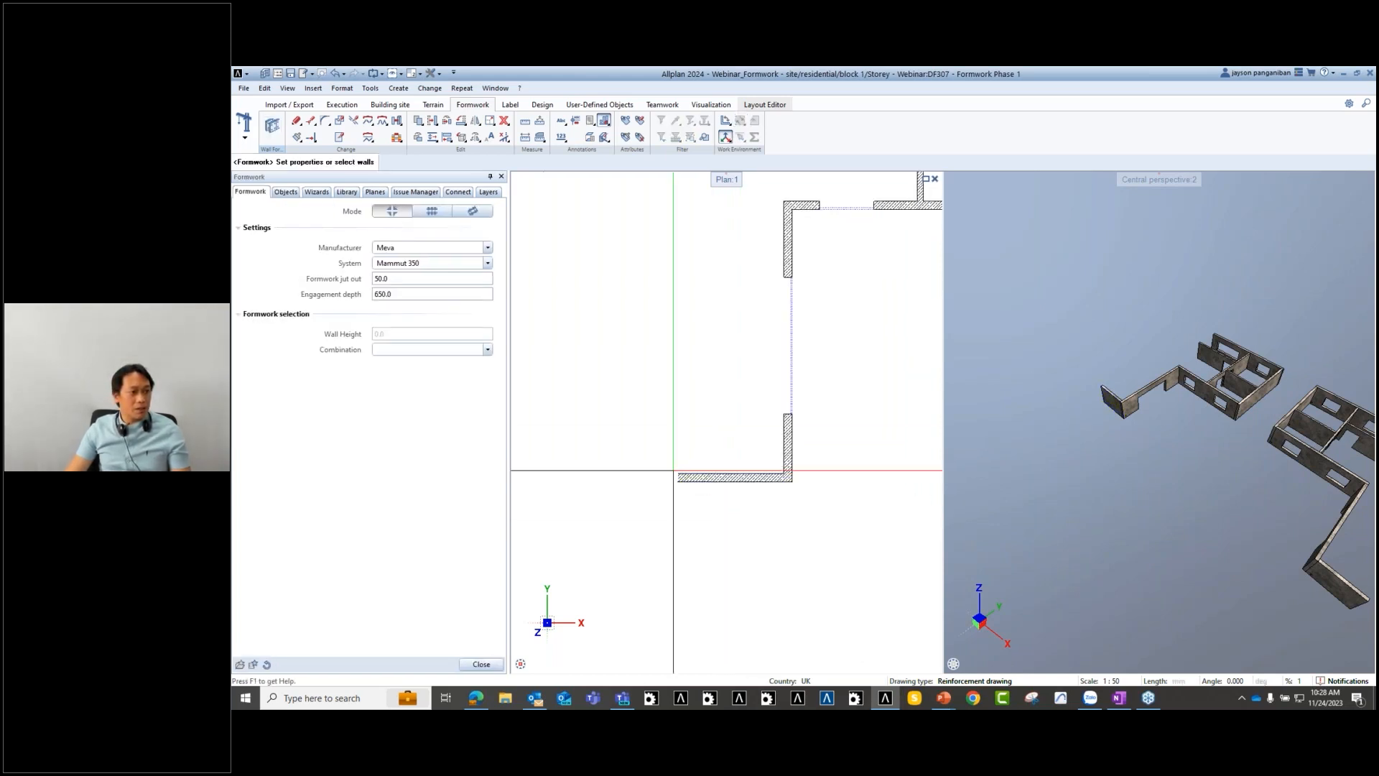
scroll(734, 428, "down", 2)
scroll(715, 395, "up", 2)
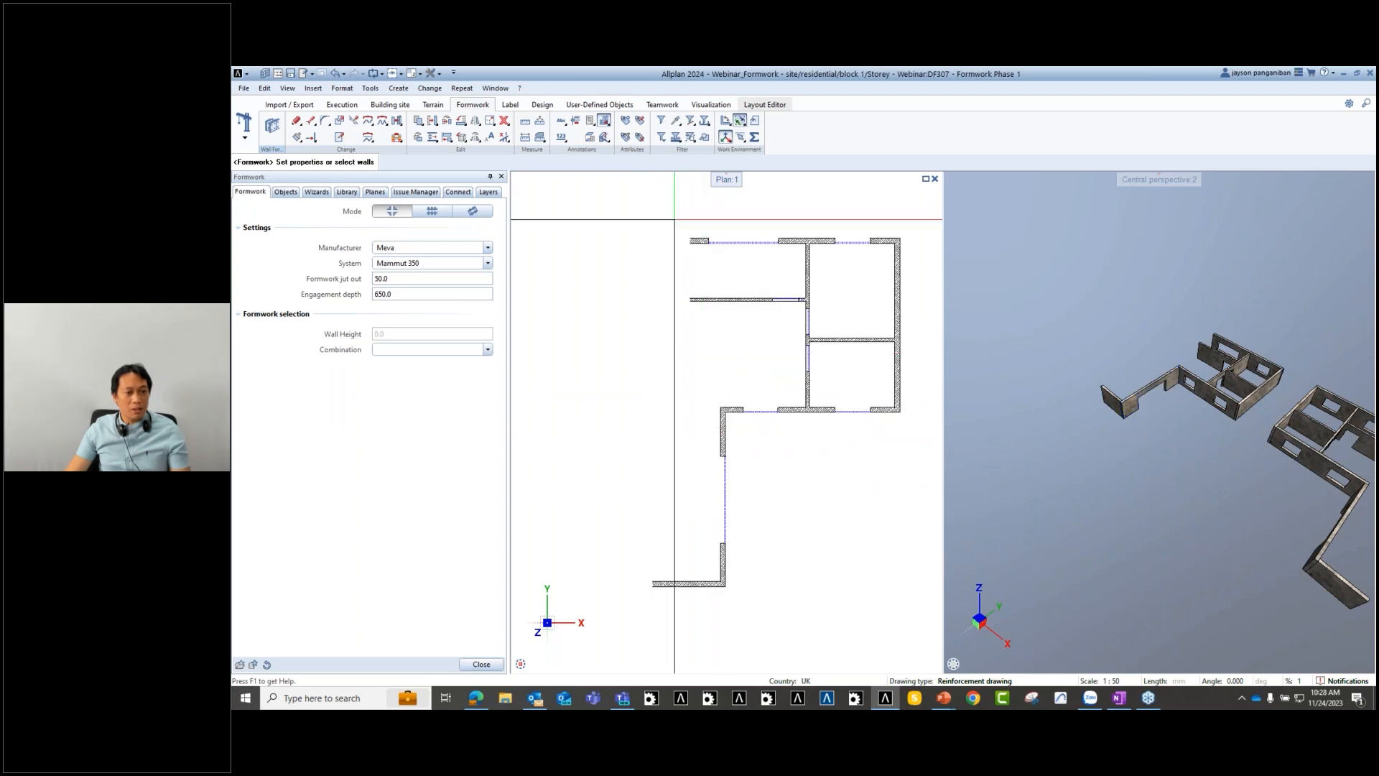
left_click_drag(675, 208, 752, 597)
middle_click_drag(726, 575, 746, 579)
left_click_drag(781, 609, 708, 340)
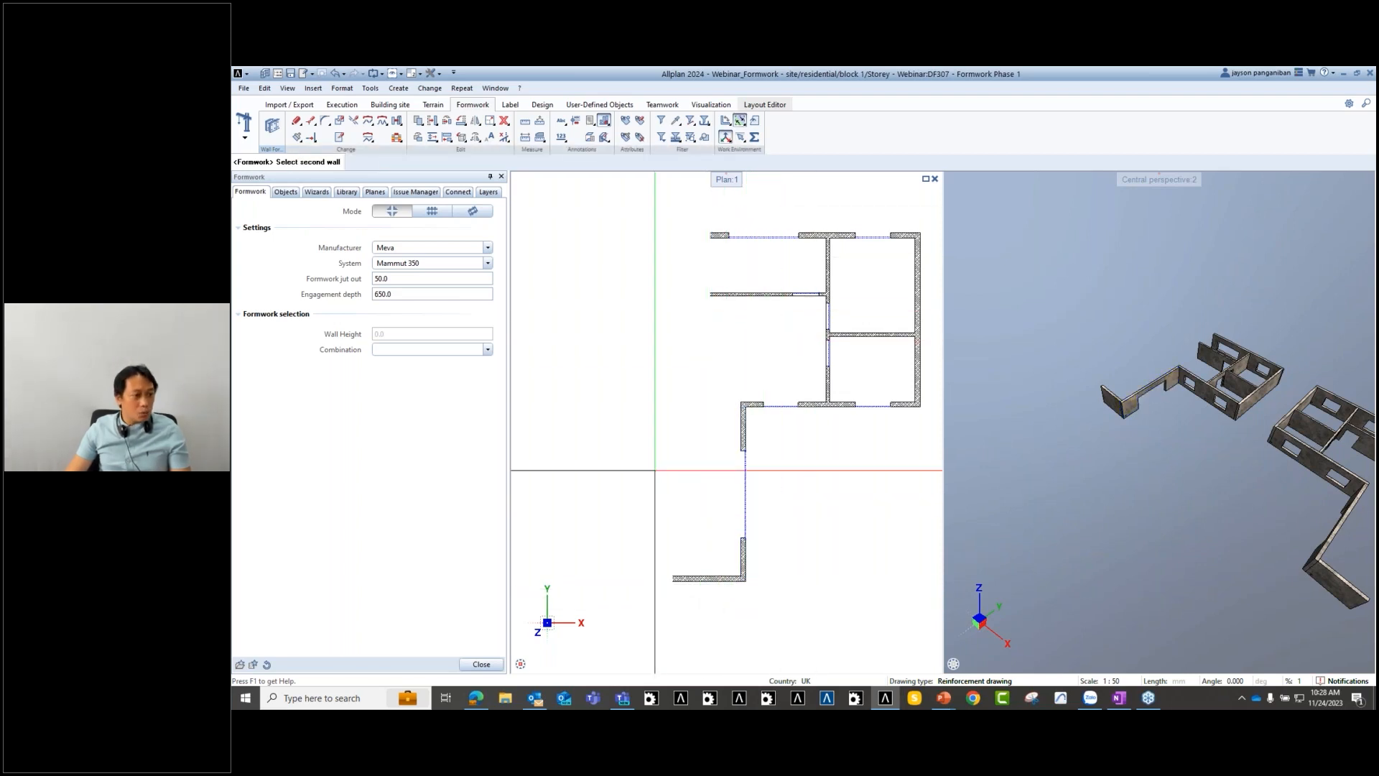
key("Escape")
double_click(576, 449)
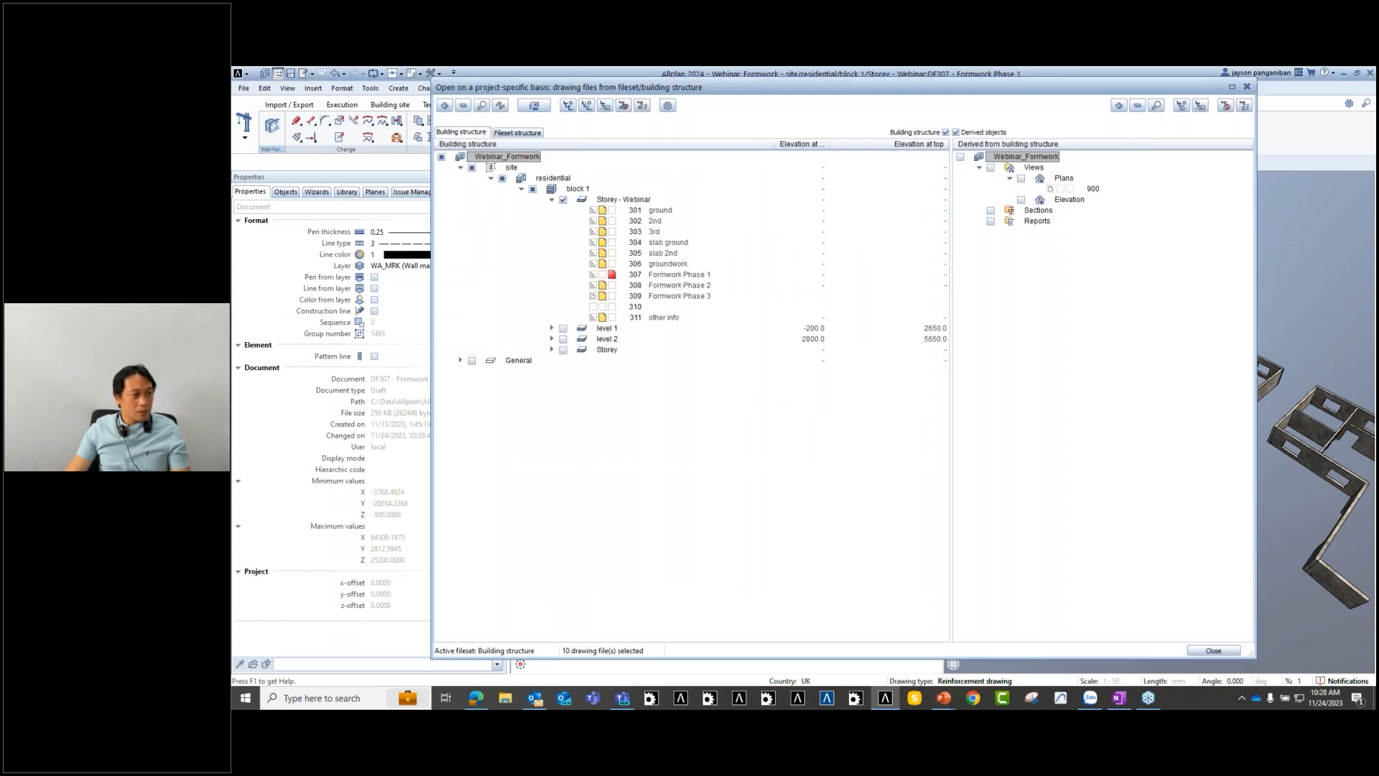
- Close the drawing-file dialog and make DF308-Formwork Phase 2 the active drawing file
key("Escape")
left_click(285, 191)
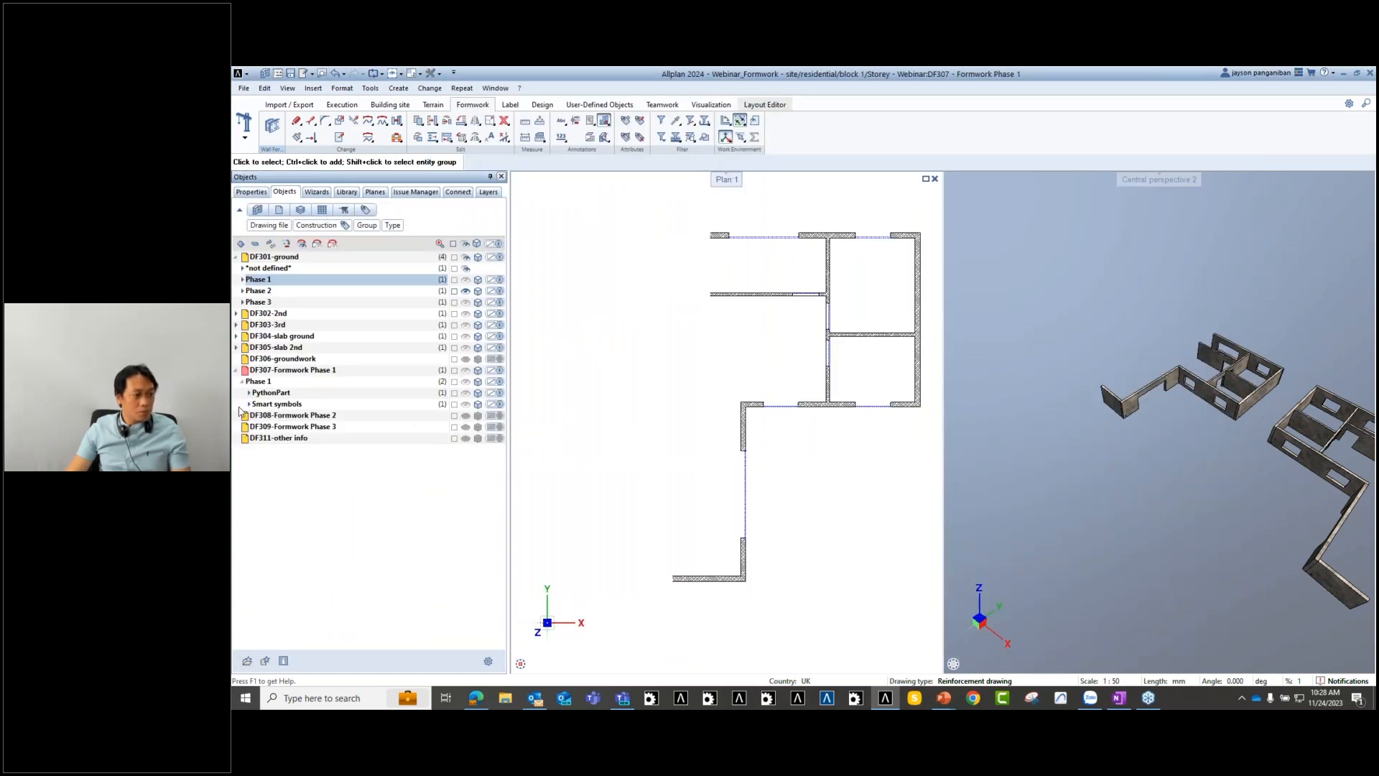
left_click_drag(248, 420, 247, 423)
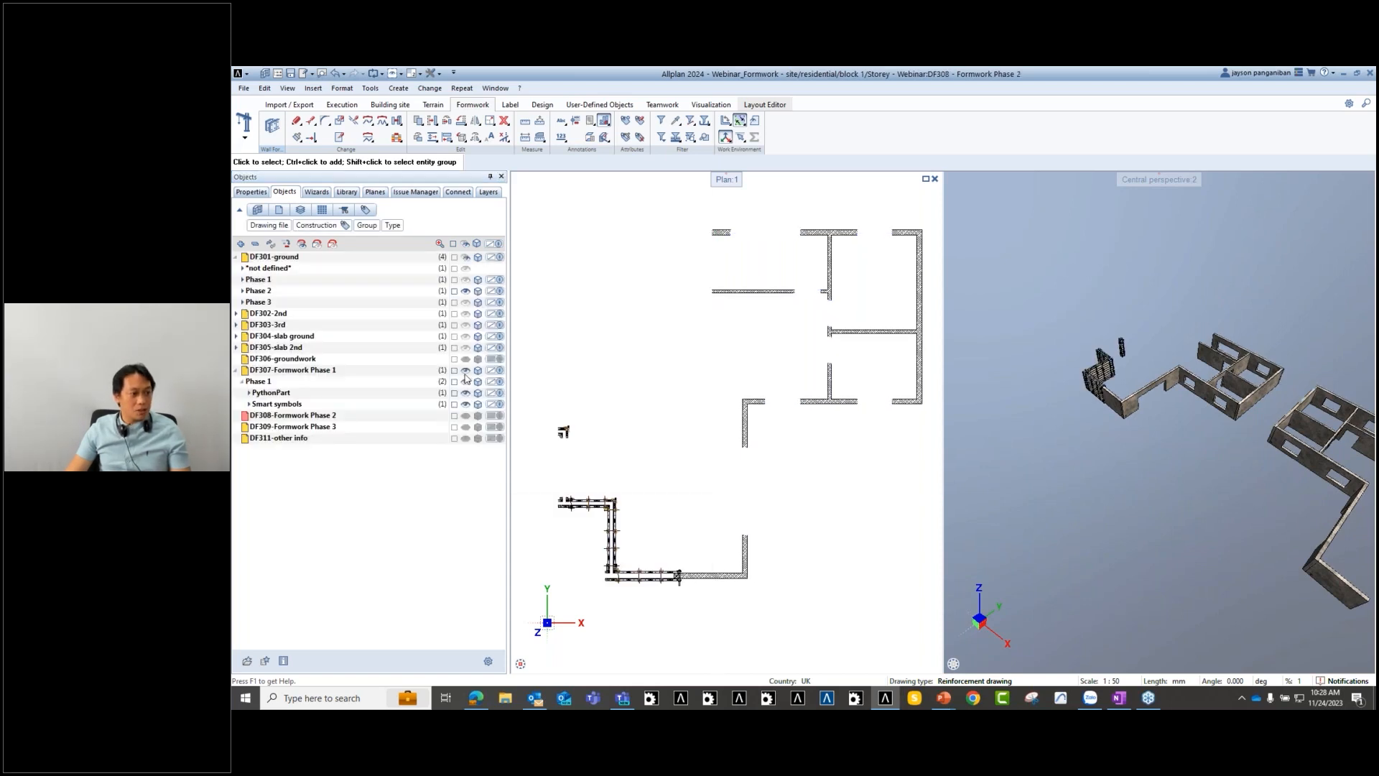
scroll(697, 571, "up", 2)
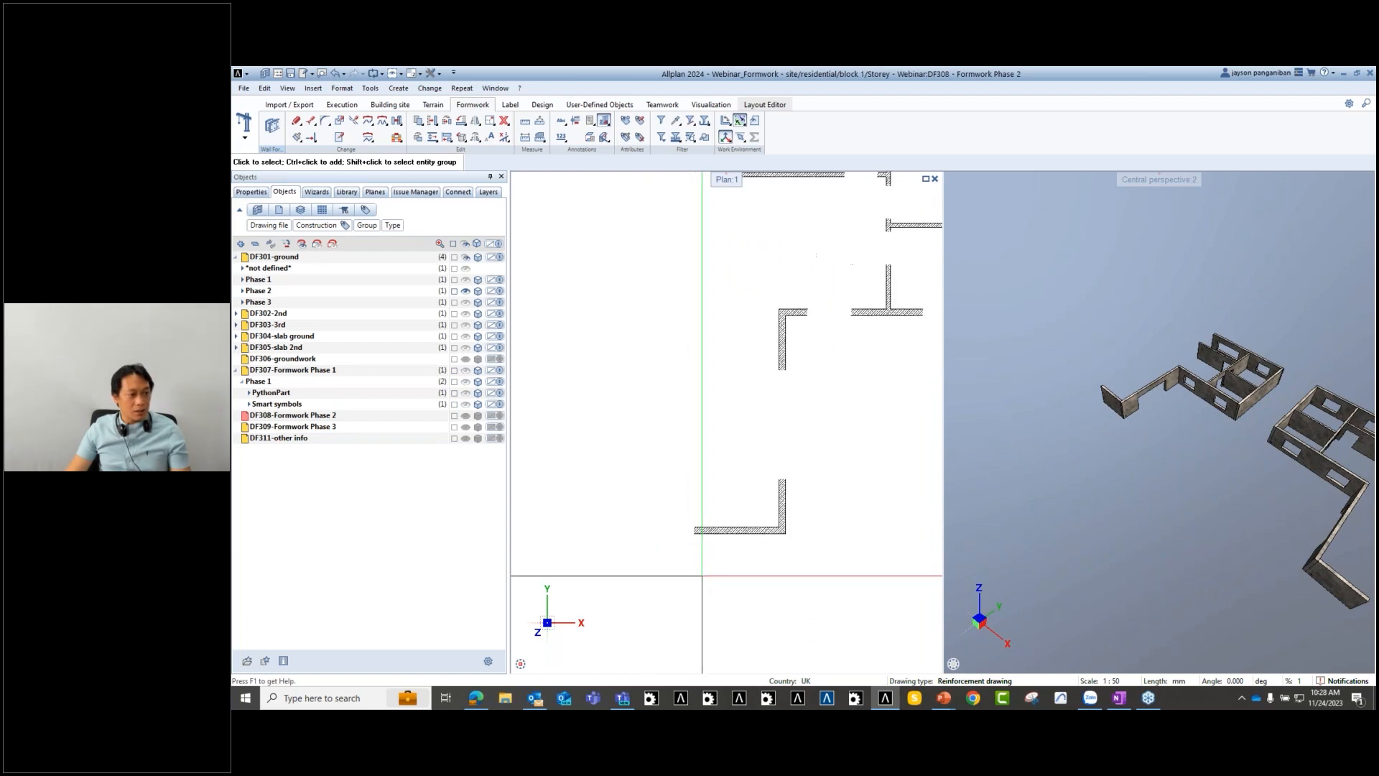
- Place Meva Mammut 350 corner formwork on the two walls of the L-shaped corner
scroll(751, 578, "up", 2)
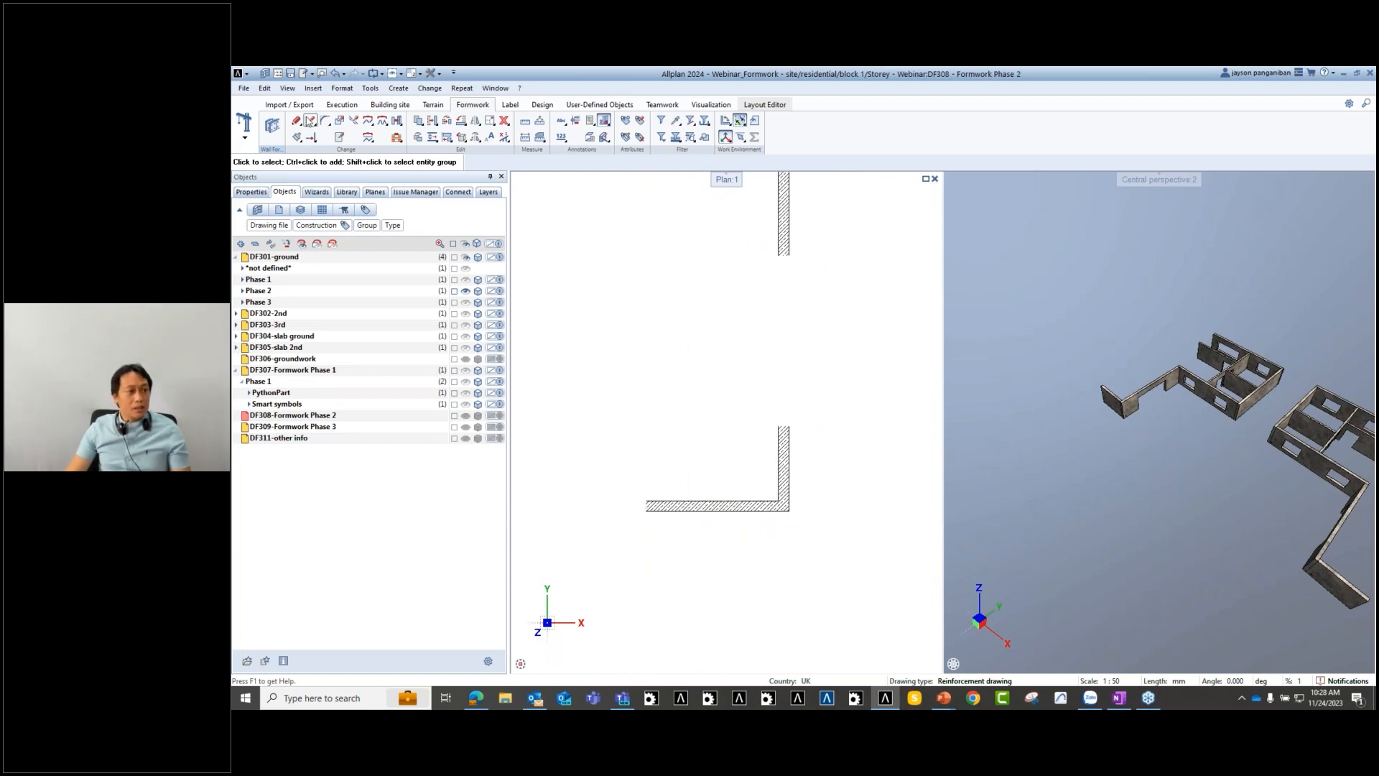
left_click(273, 128)
scroll(783, 528, "down", 3)
left_click_drag(687, 264, 805, 584)
scroll(758, 549, "up", 6)
middle_click_drag(767, 540, 769, 574)
key("Escape")
scroll(745, 534, "down", 2)
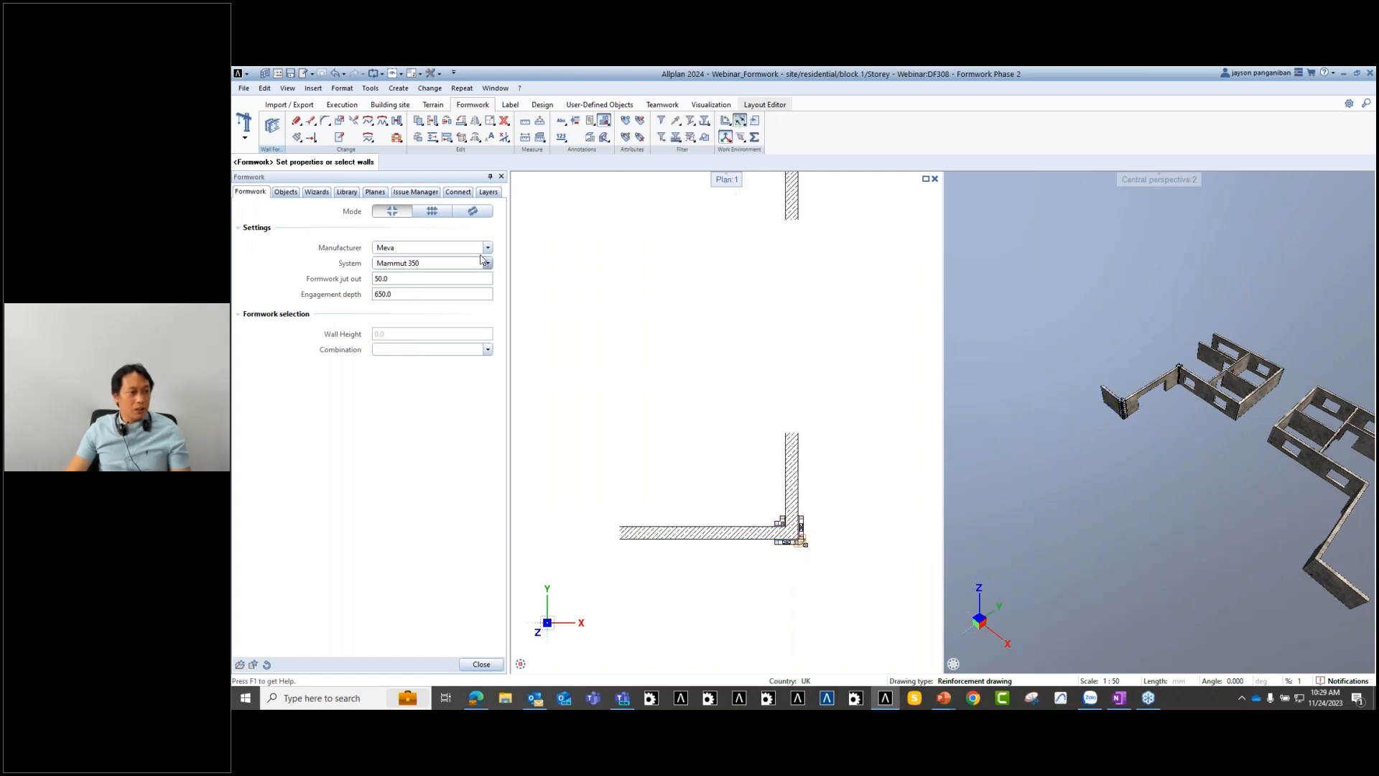
- Switch to individual-wall formwork mode and set the stop end condition to None
left_click(432, 211)
scroll(598, 528, "up", 1)
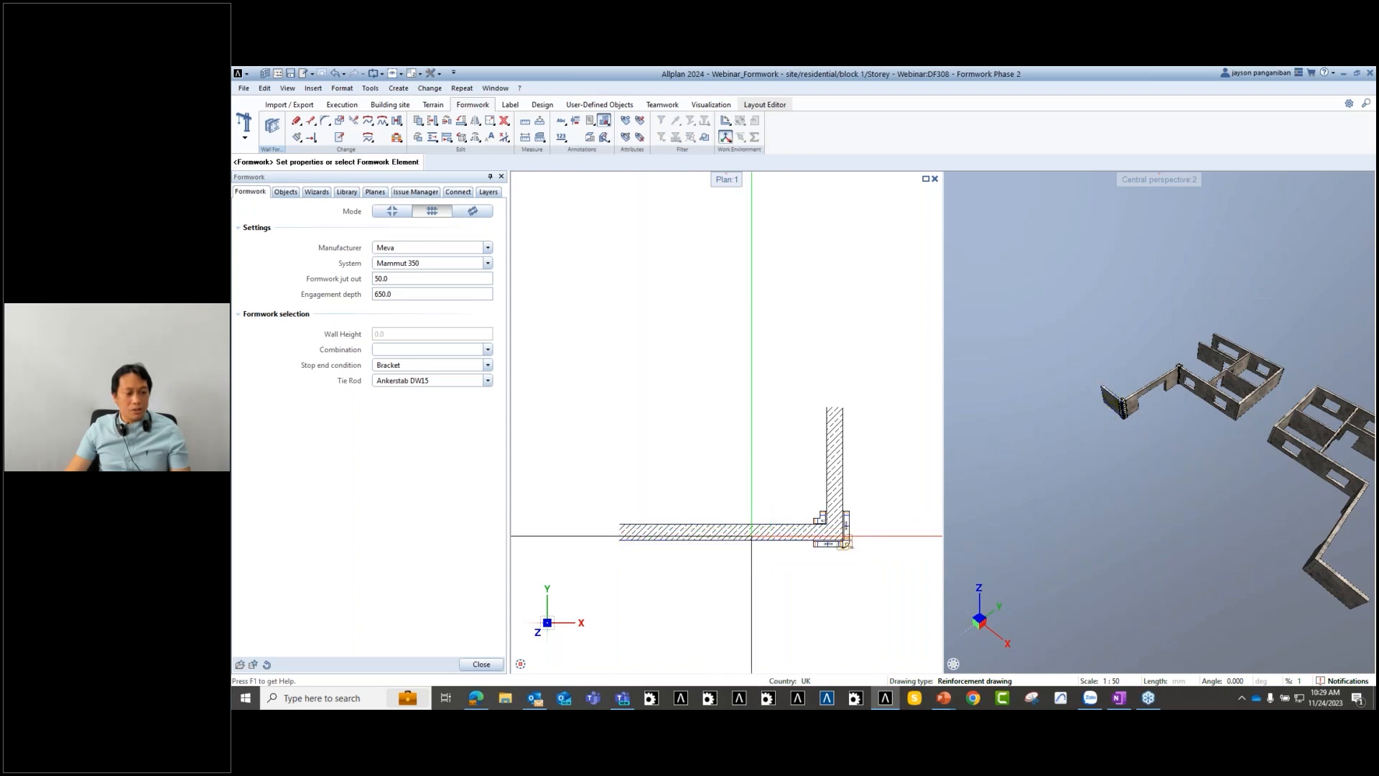
left_click(486, 365)
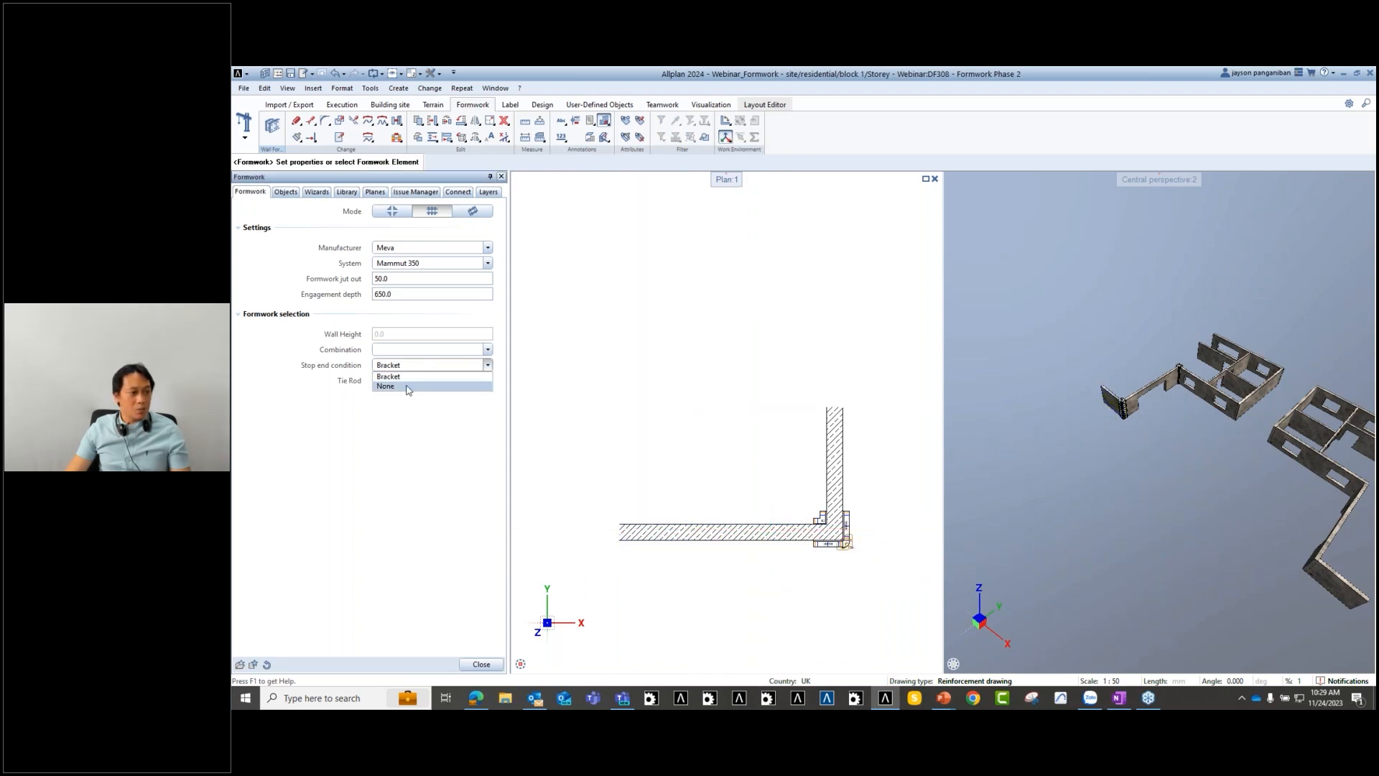
left_click(407, 387)
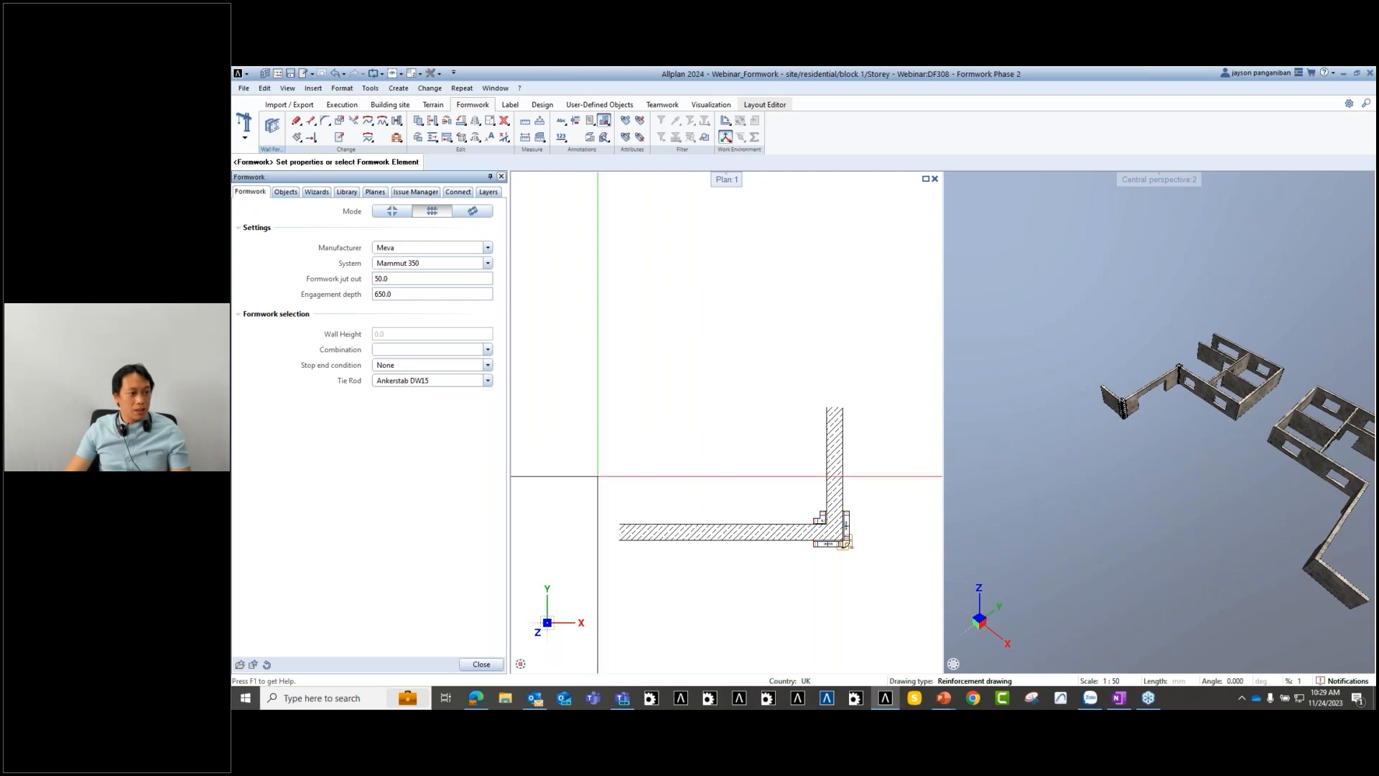
- Form the lower horizontal wall up to its corner, then end the formwork command
left_click(810, 546)
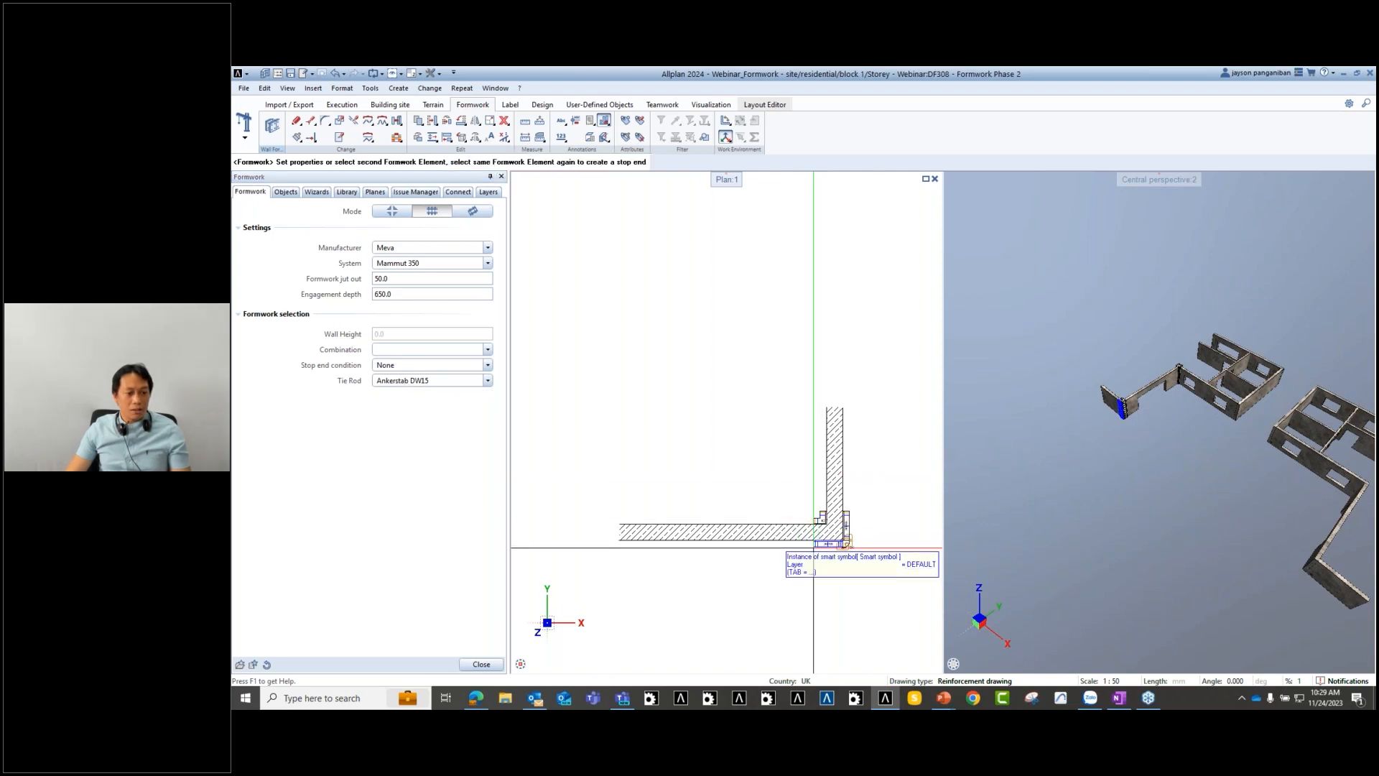
middle_click_drag(737, 545, 748, 489)
key("Escape")
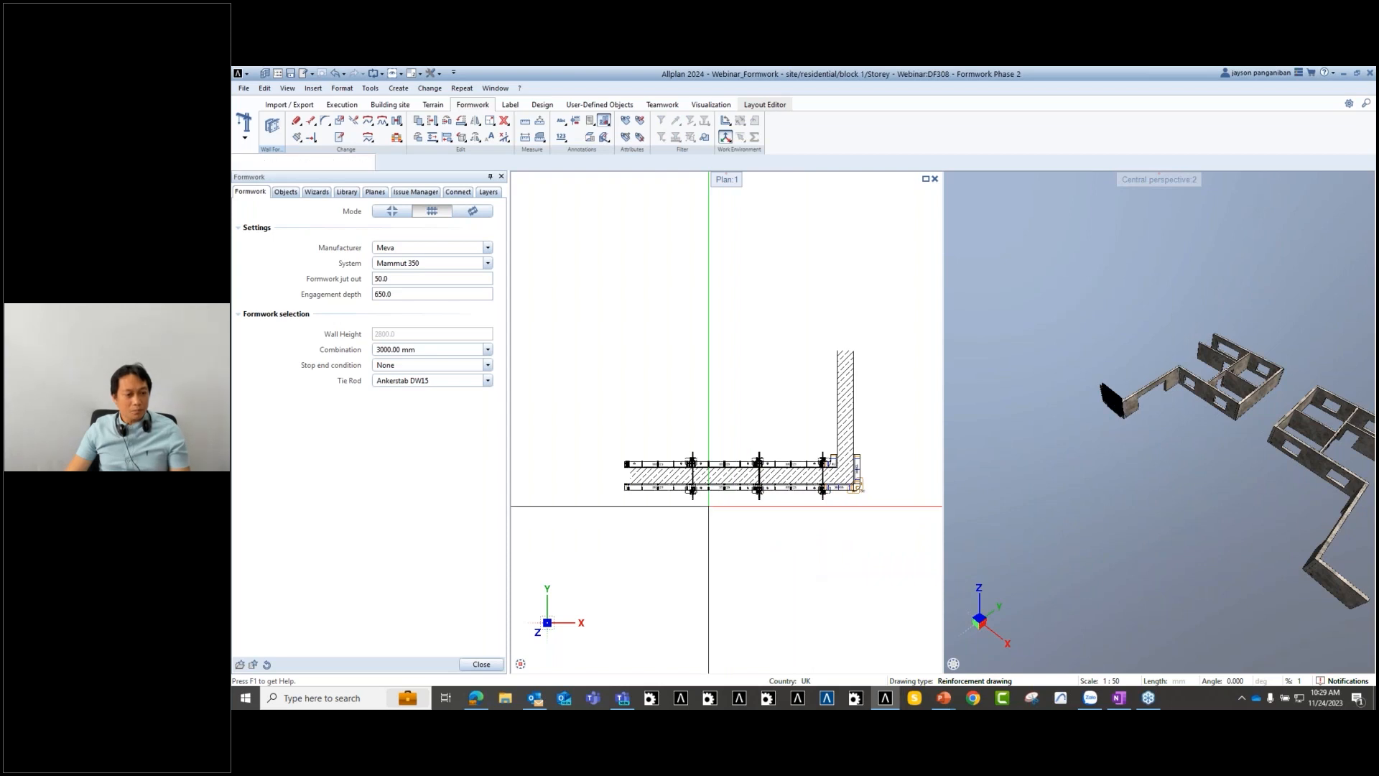
scroll(719, 496, "down", 3)
middle_click_drag(838, 431, 769, 514)
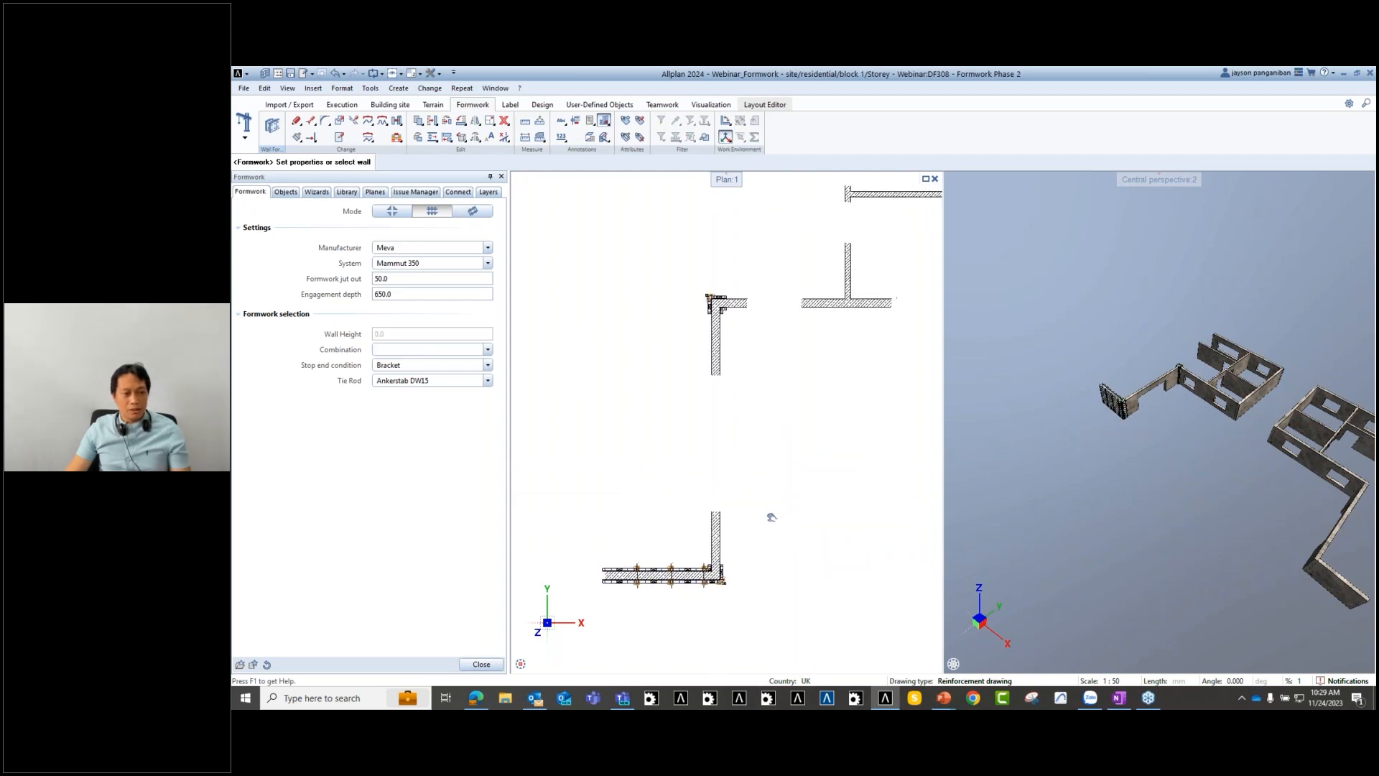
scroll(1122, 406, "up", 10)
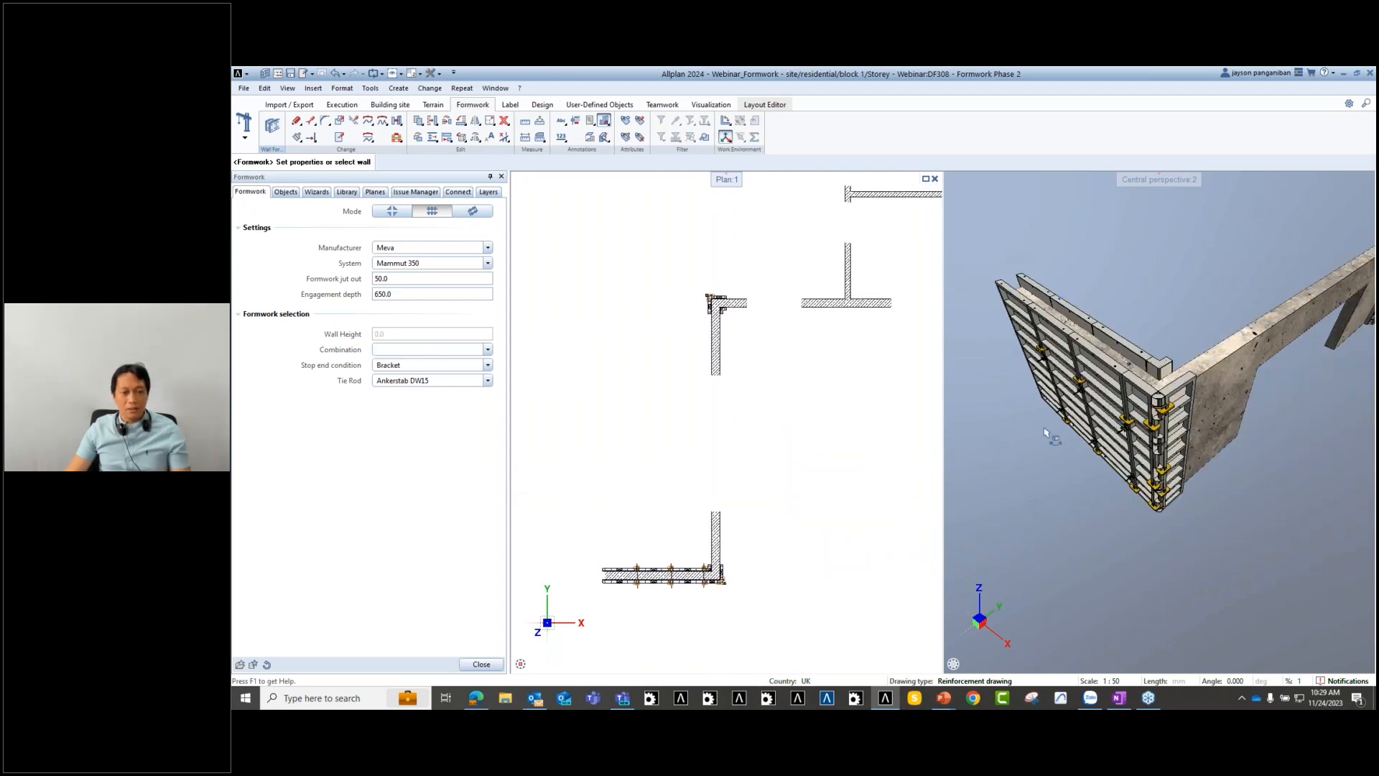
middle_click_drag(709, 504, 797, 474)
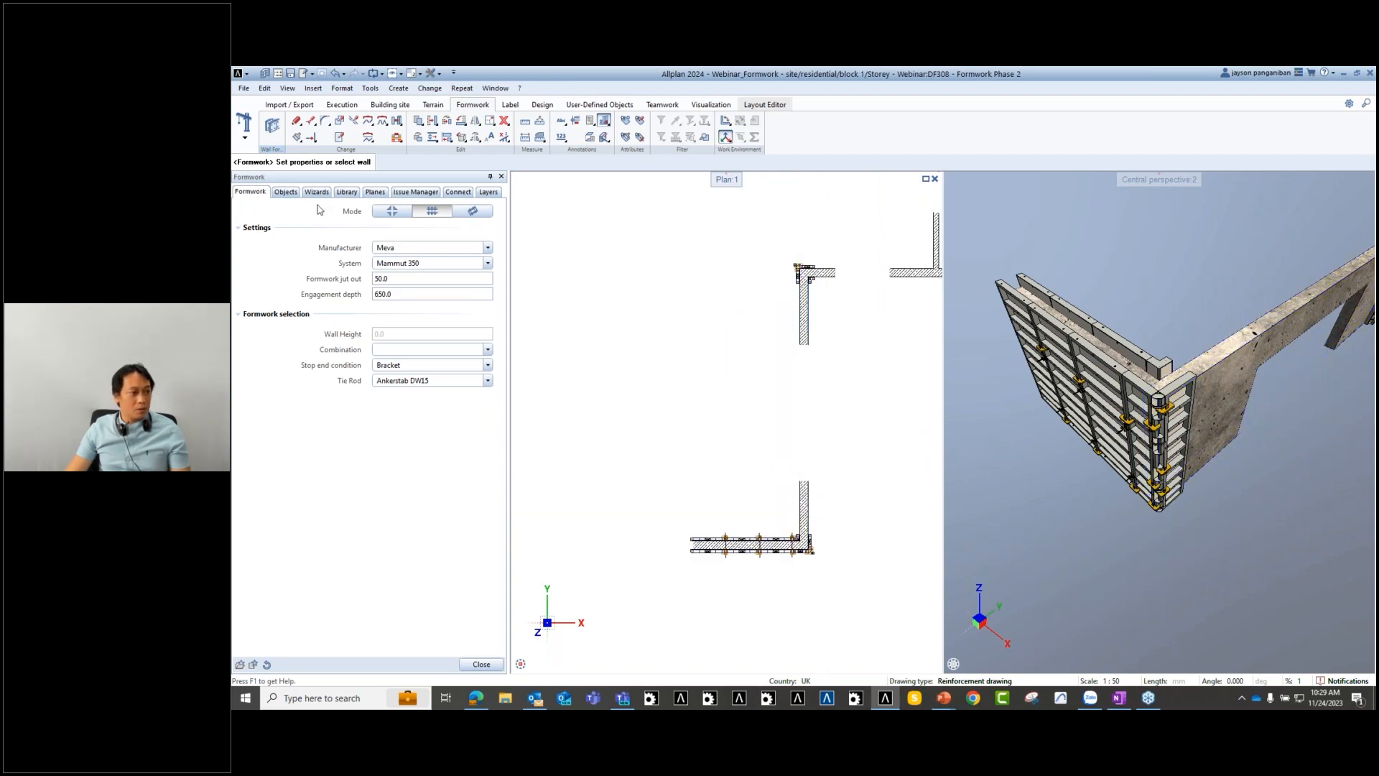
key("Escape")
- Show the Phase 2 walls, hide Phase 1, and restart Wall Formwork with Meva Mammut 350
left_click(285, 192)
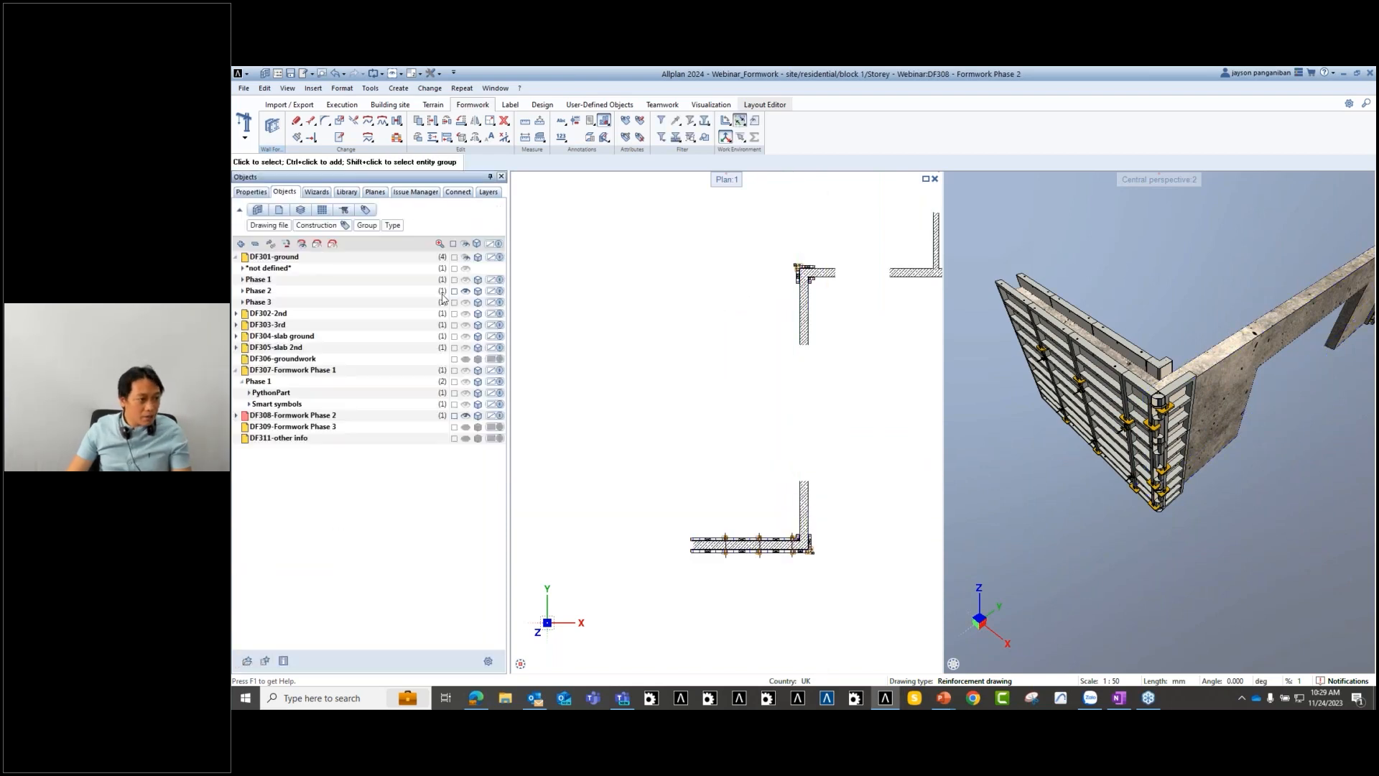
left_click(465, 290)
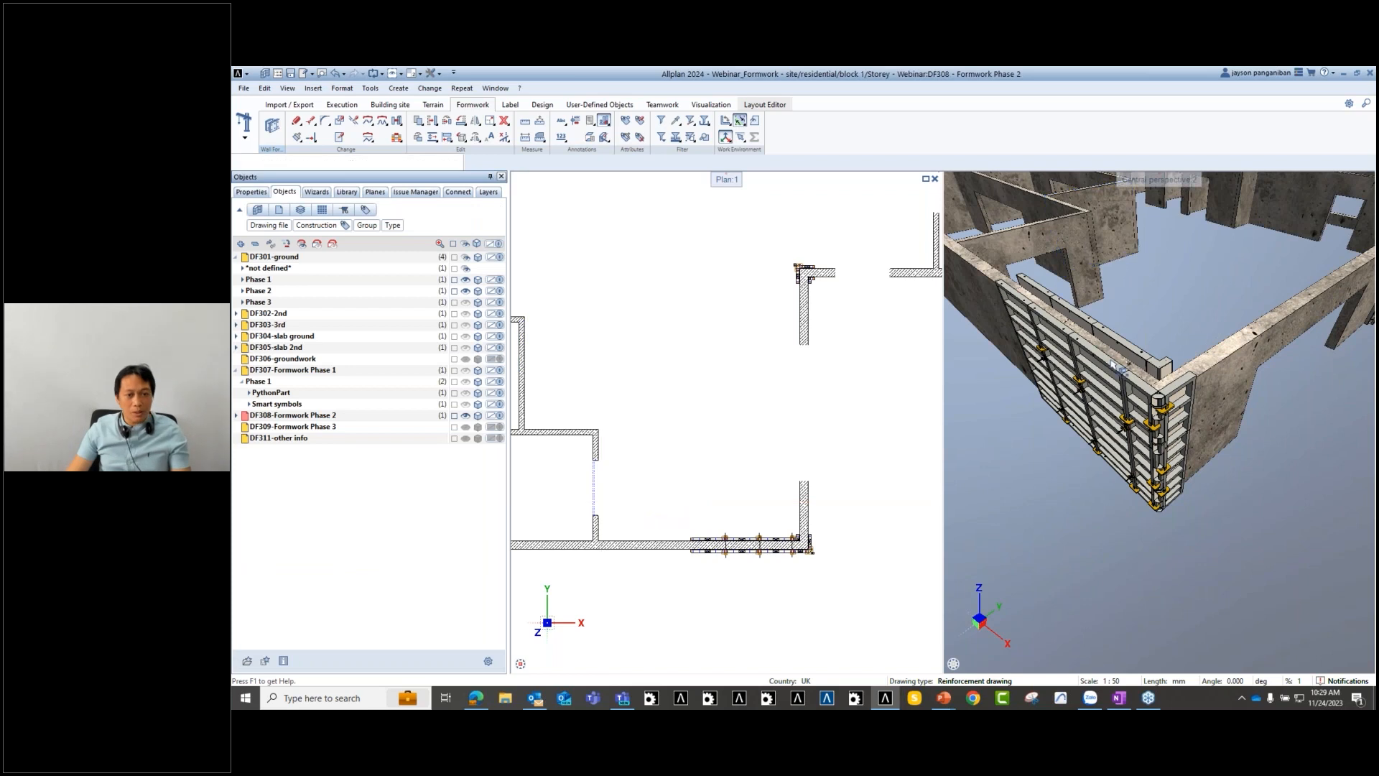
middle_click_drag(1227, 448, 1182, 460)
left_click(467, 280)
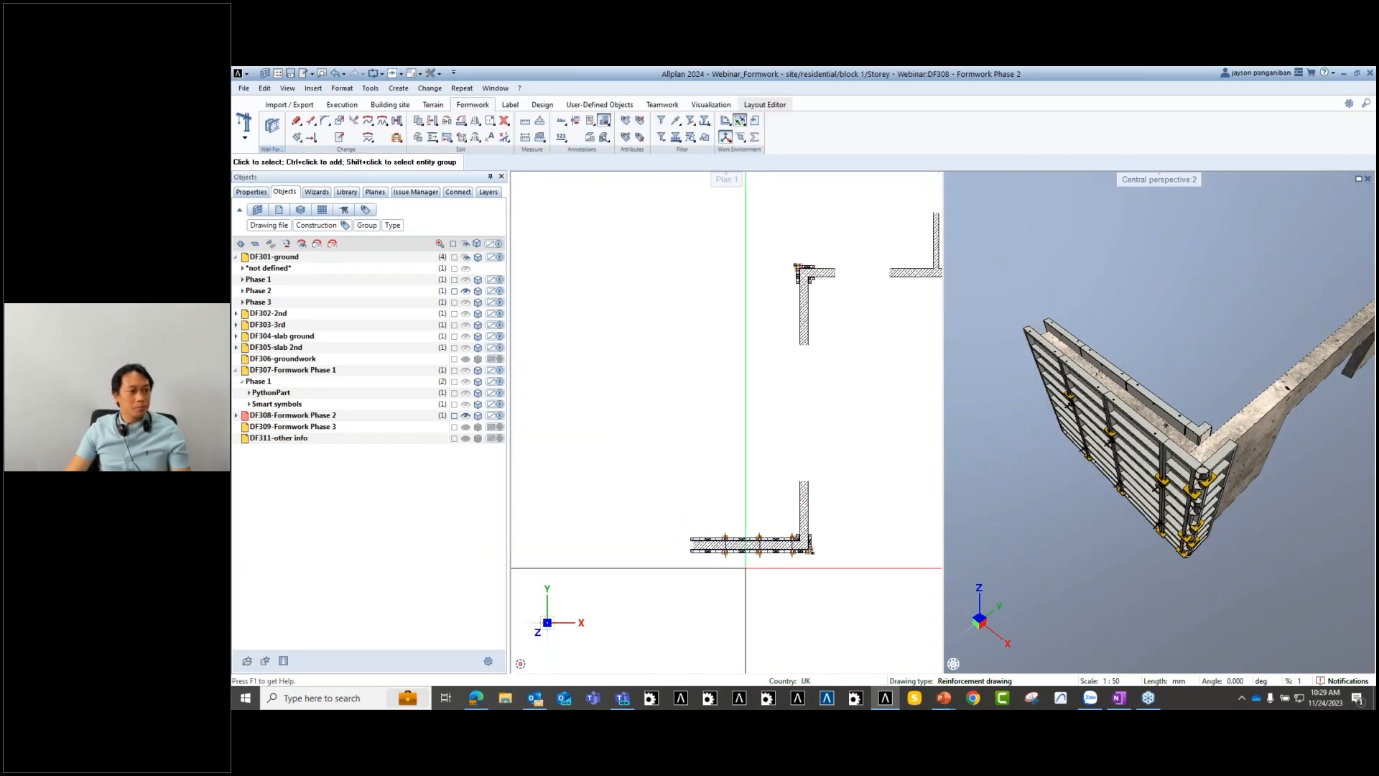
scroll(732, 518, "down", 4)
scroll(752, 504, "up", 4)
scroll(755, 526, "up", 1)
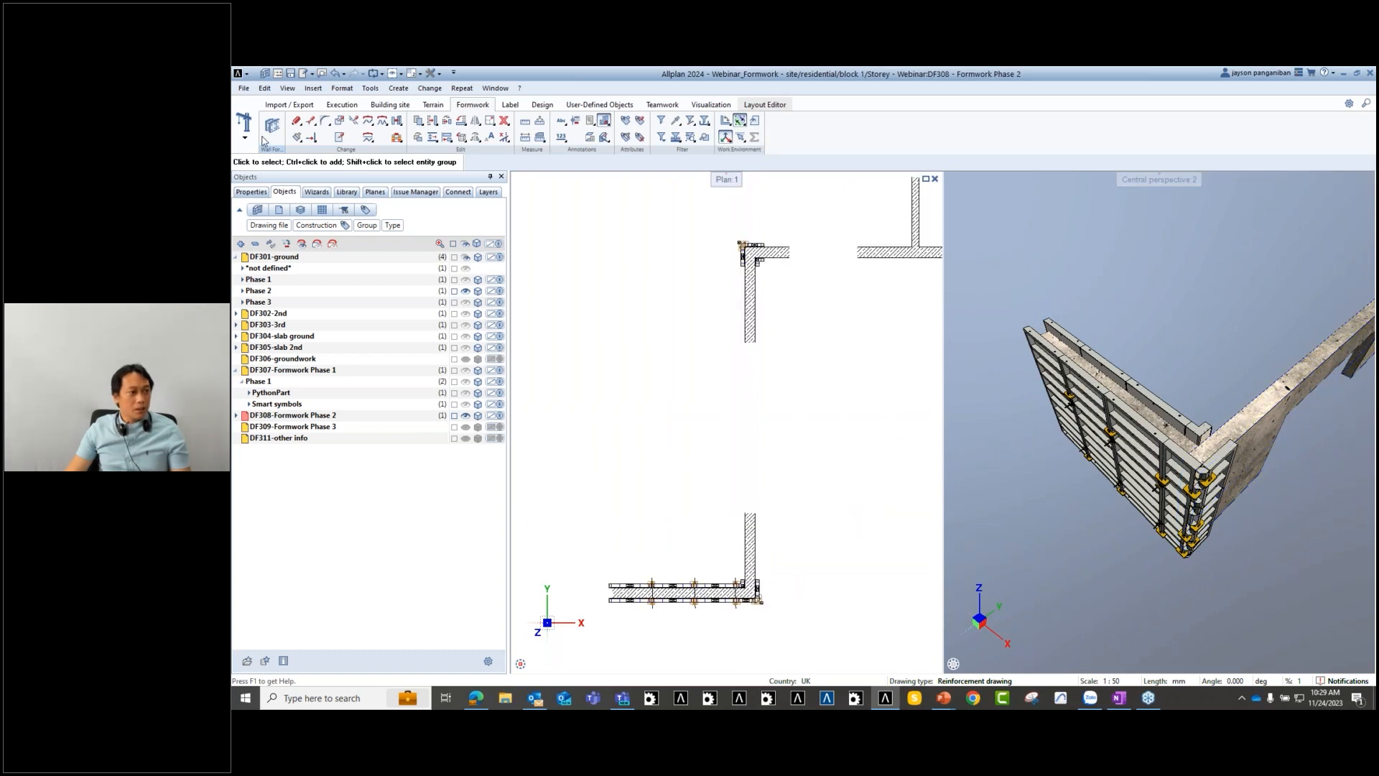
left_click(270, 126)
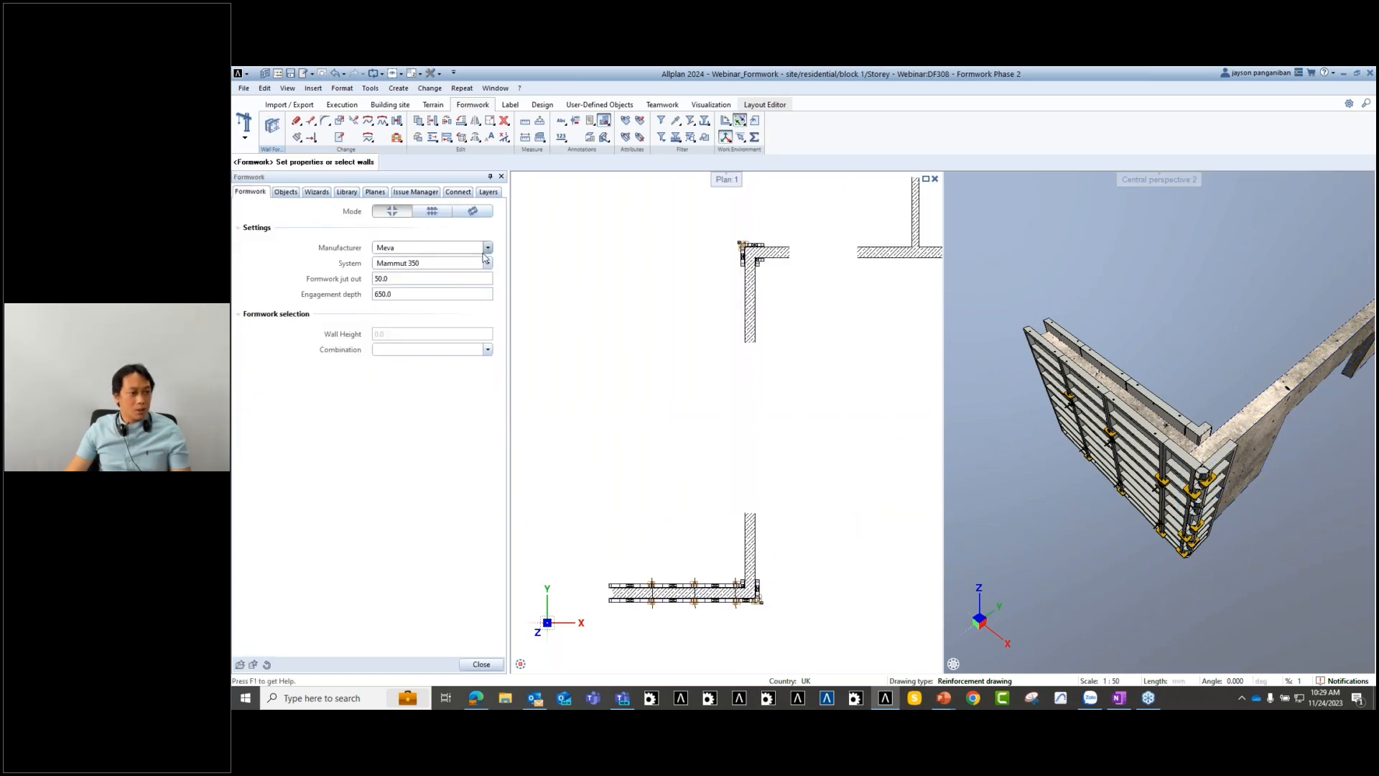
- Form the vertical wall wall-by-wall and join its corner elements to the horizontal formwork
left_click(432, 212)
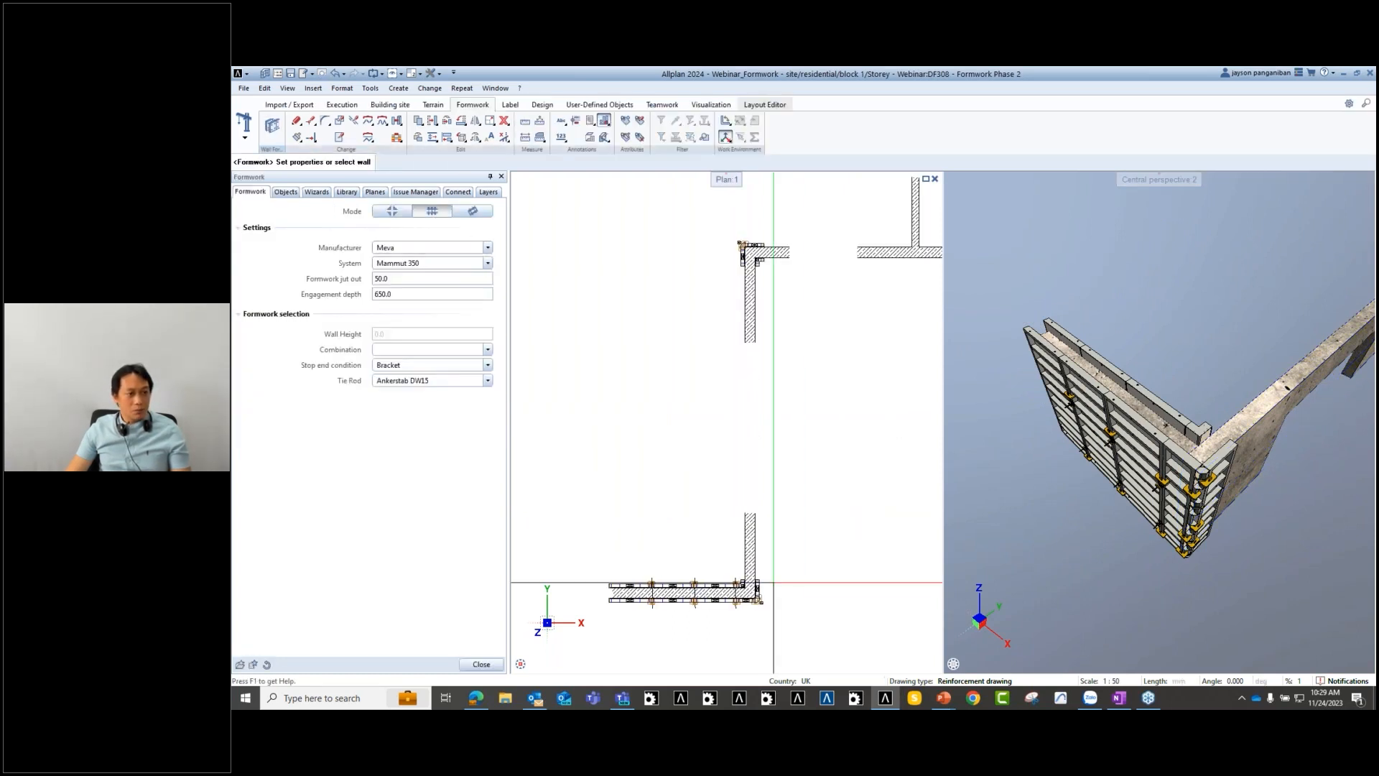
left_click(752, 549)
scroll(754, 553, "up", 2)
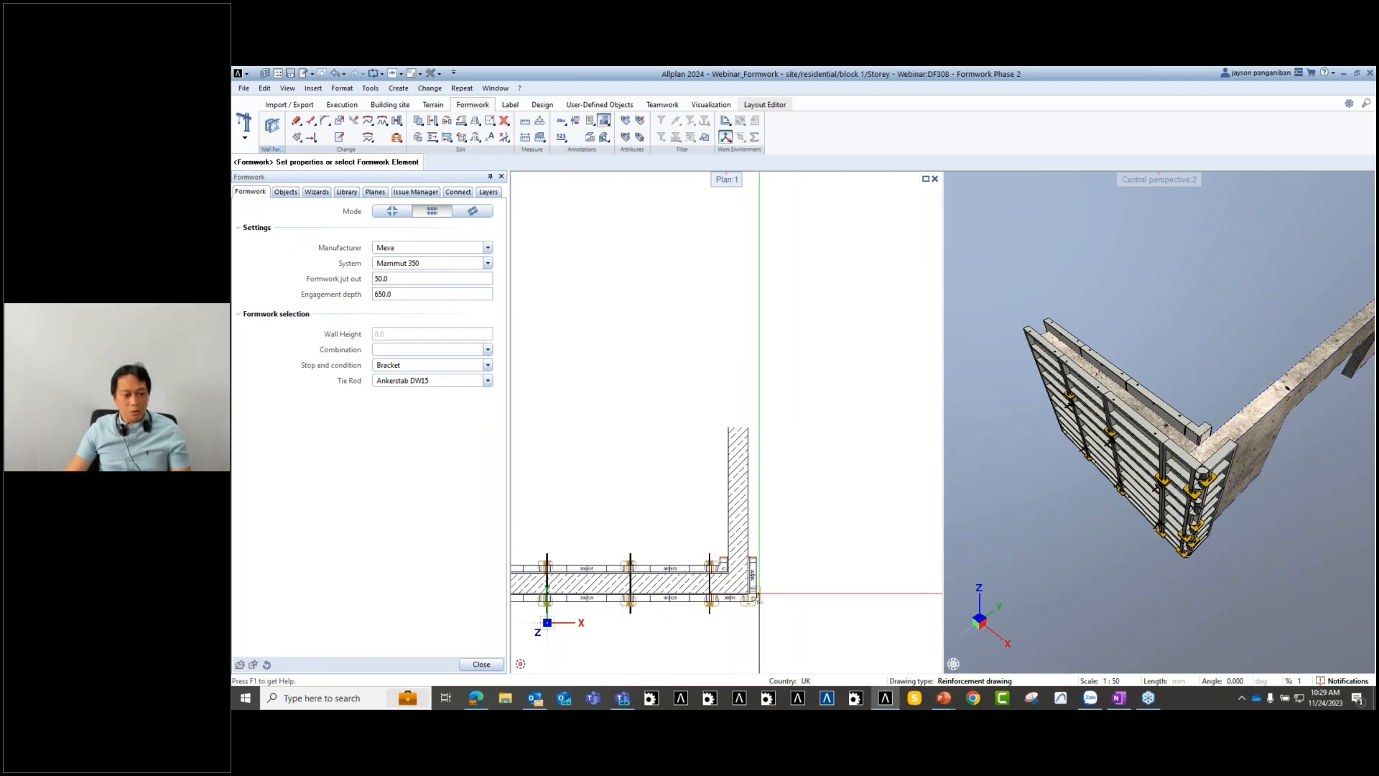
left_click(755, 557)
middle_click_drag(744, 208, 732, 545)
left_click(740, 329)
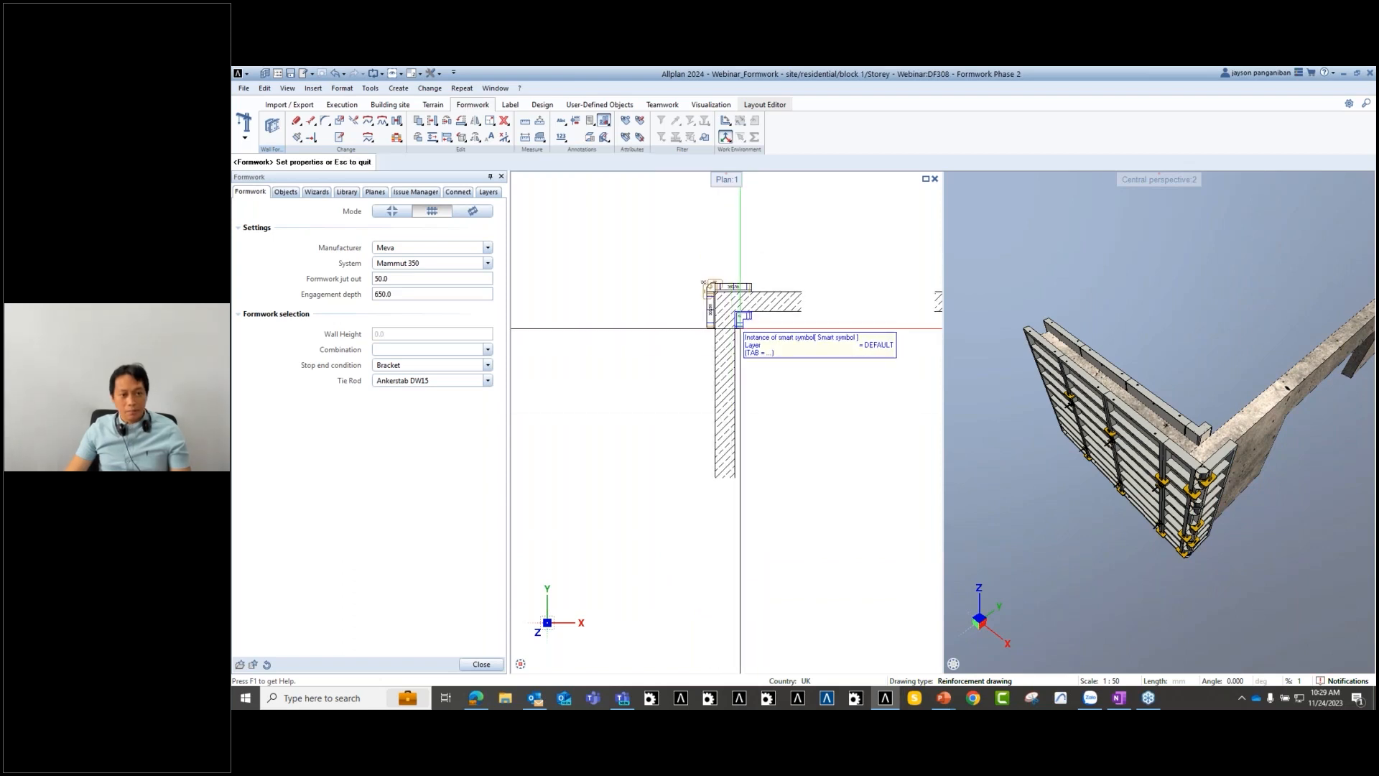
scroll(809, 547, "down", 4)
key("Escape")
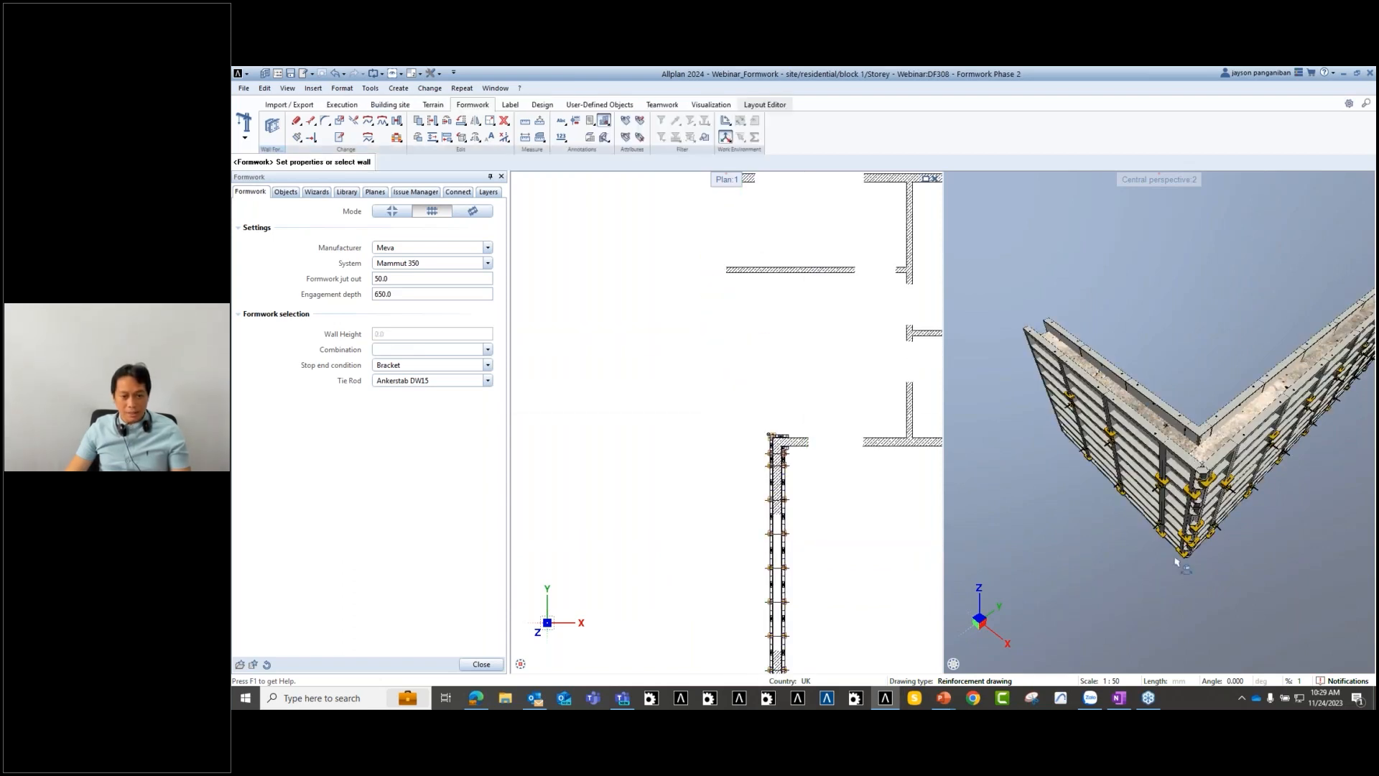
- End the formwork command and survey the new corner formwork in plan and 3D
scroll(1246, 359, "up", 5)
scroll(1053, 493, "down", 5)
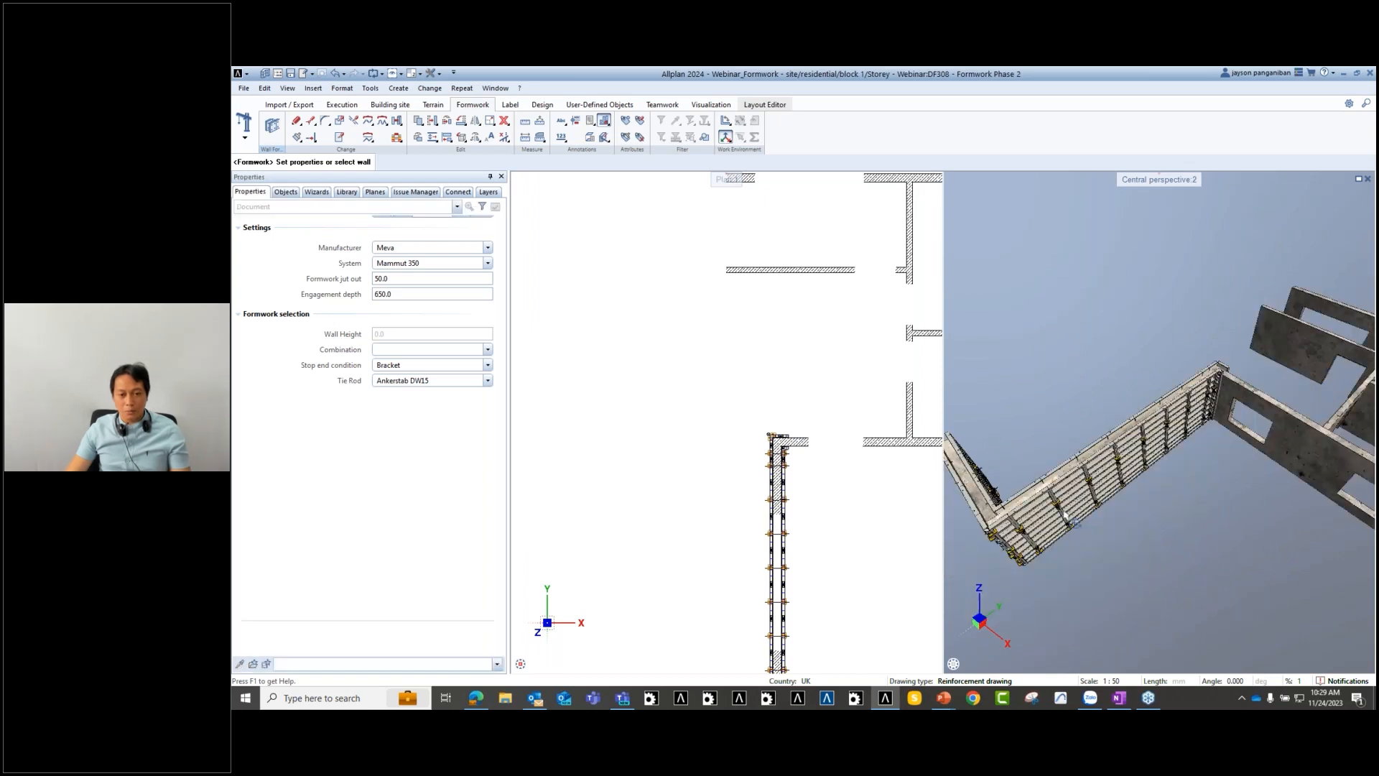
key("Escape")
scroll(893, 533, "down", 3)
scroll(1087, 524, "up", 2)
middle_click_drag(1088, 531, 1126, 530)
middle_click_drag(819, 548, 753, 538)
scroll(716, 504, "down", 3)
scroll(705, 557, "up", 1)
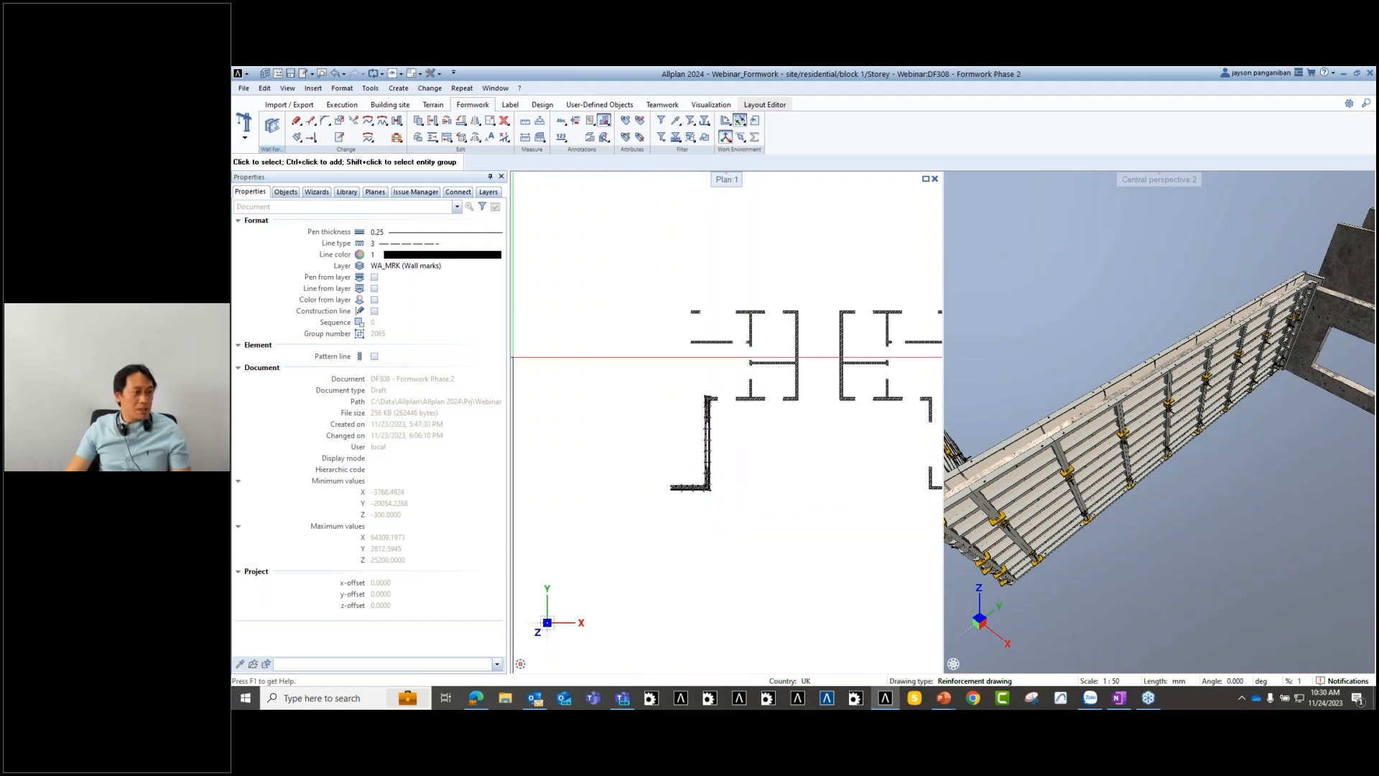
- Hide the Phase 2 walls so only formwork shows, then open Assign Attributes
left_click(285, 192)
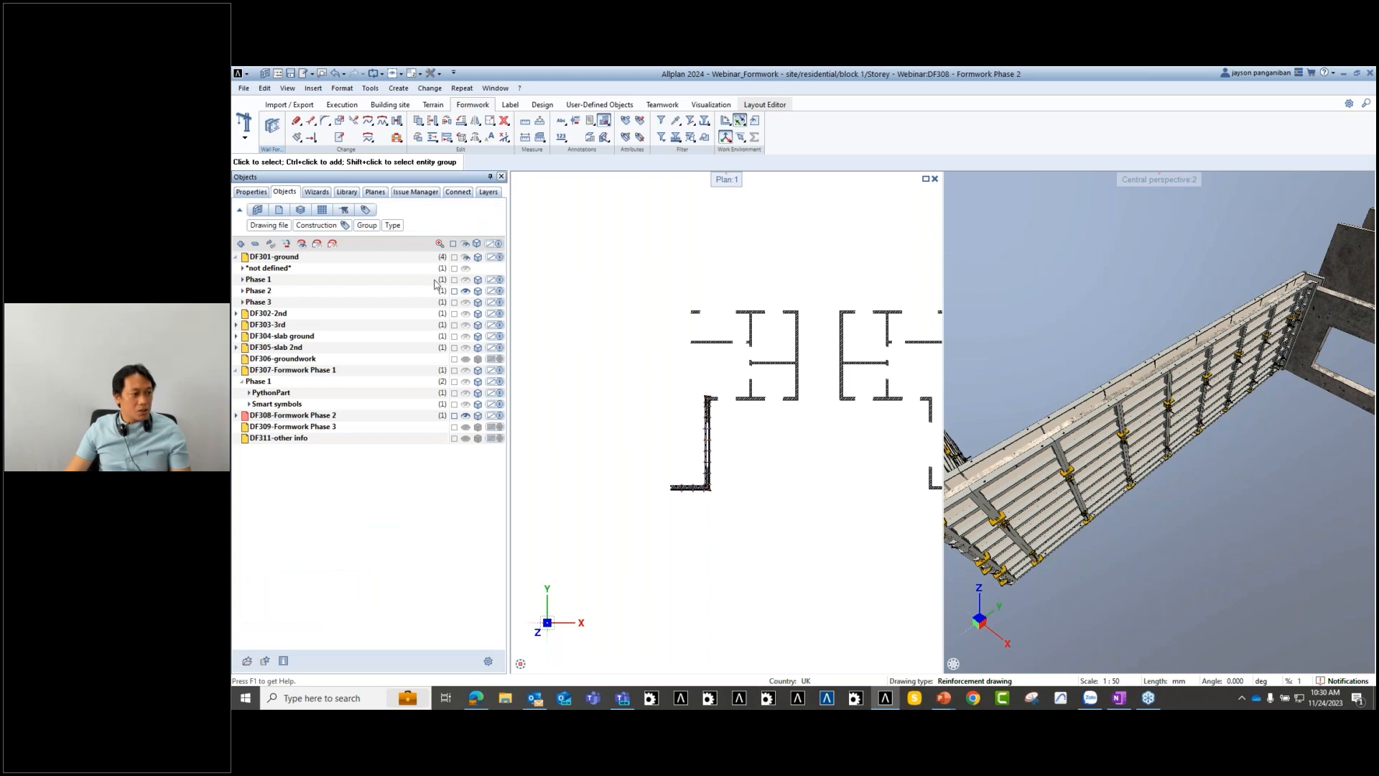
left_click(465, 291)
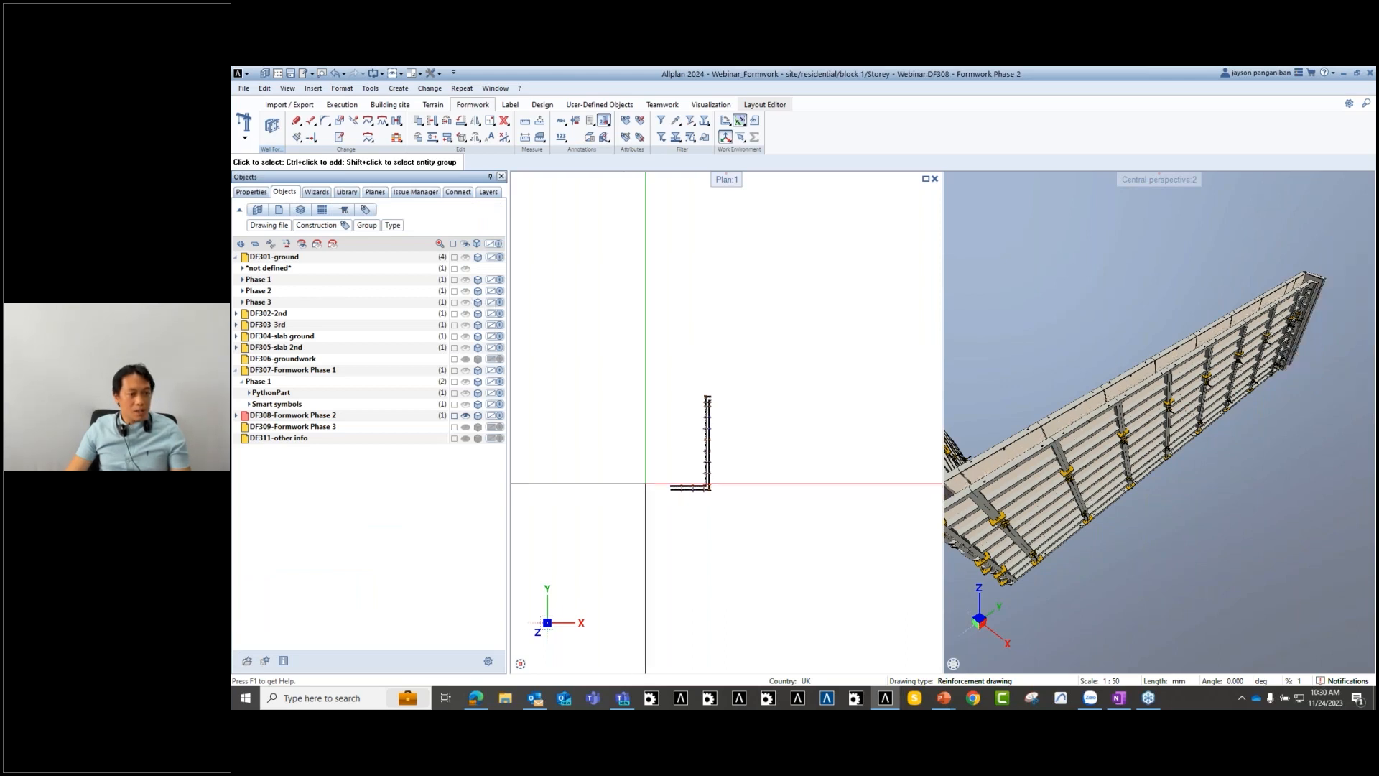
left_click(627, 124)
left_click(516, 195)
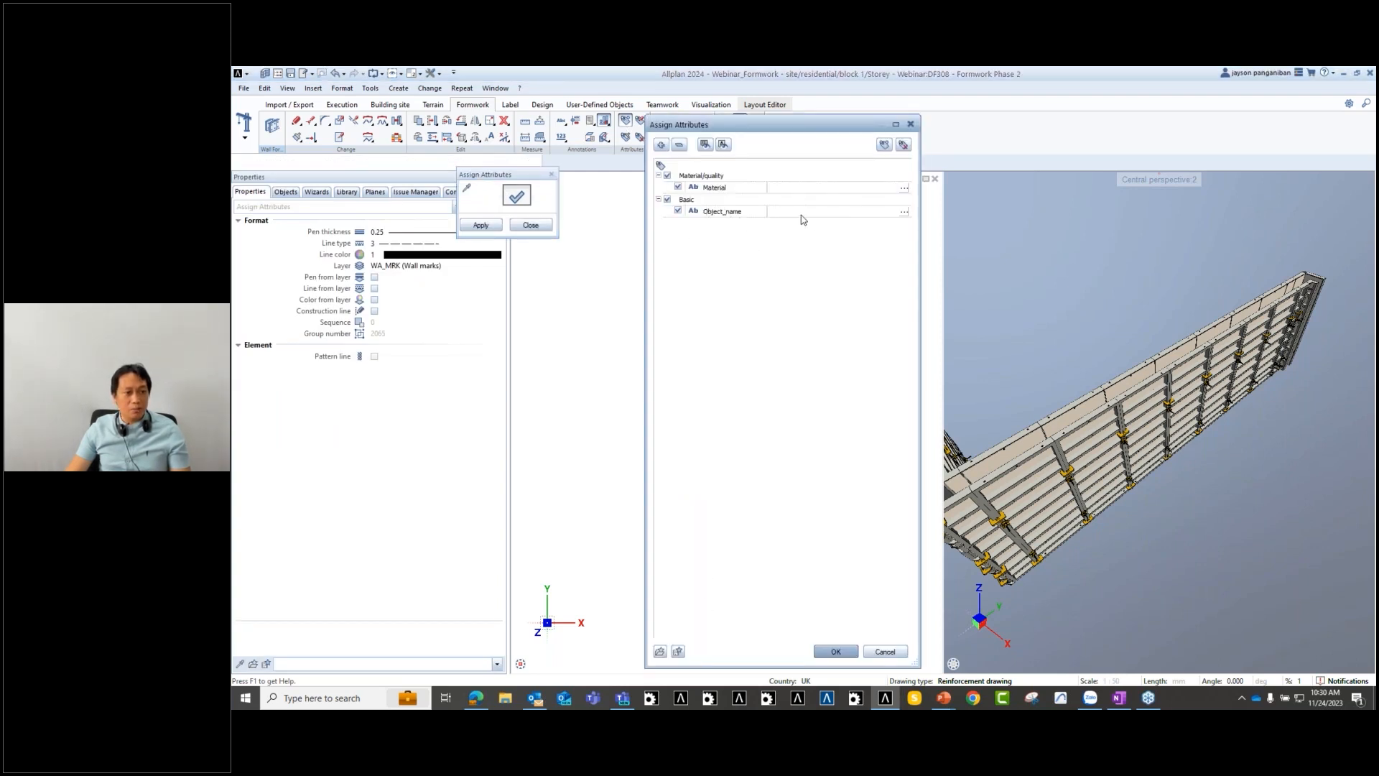
- Add the Construction phase attribute with value 'Phase 2' and start saving it as a favorite
left_click(823, 212)
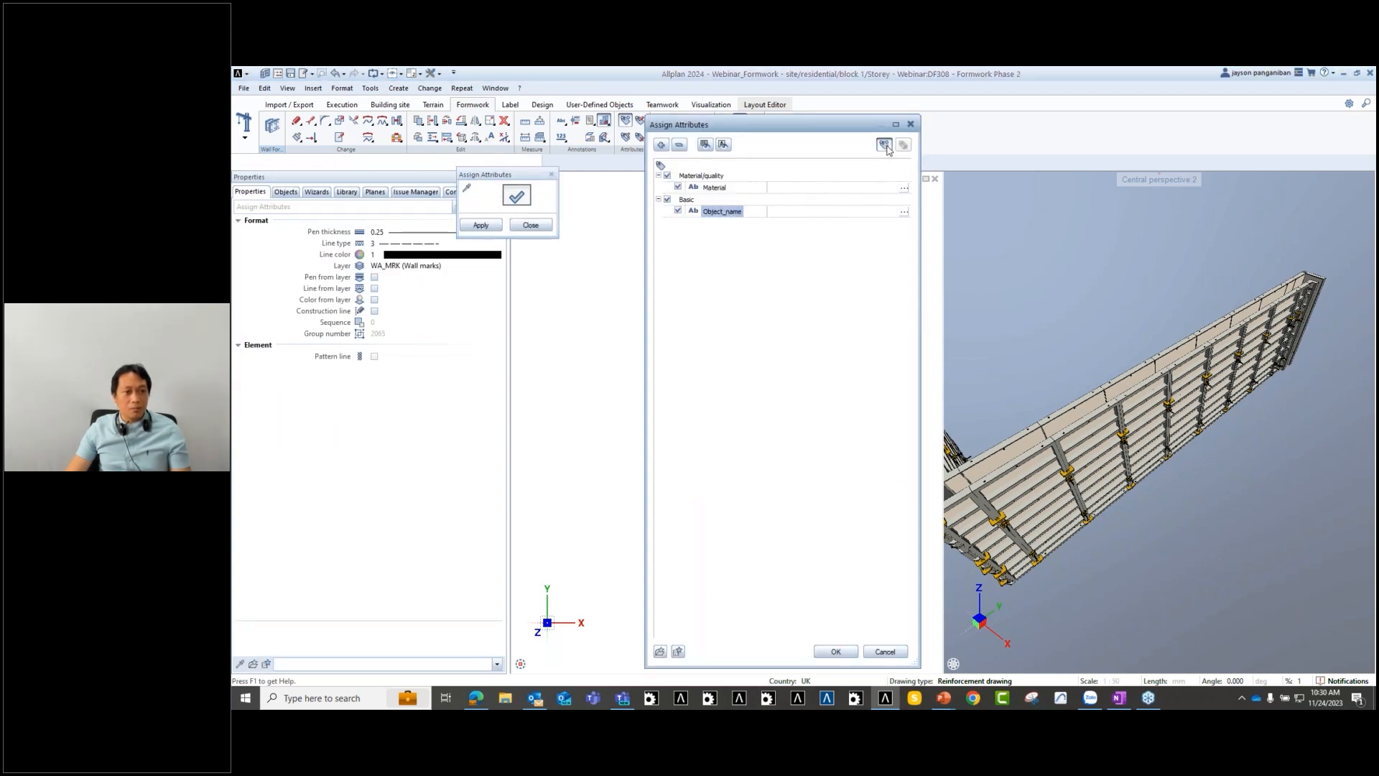
left_click(884, 144)
left_click(716, 346)
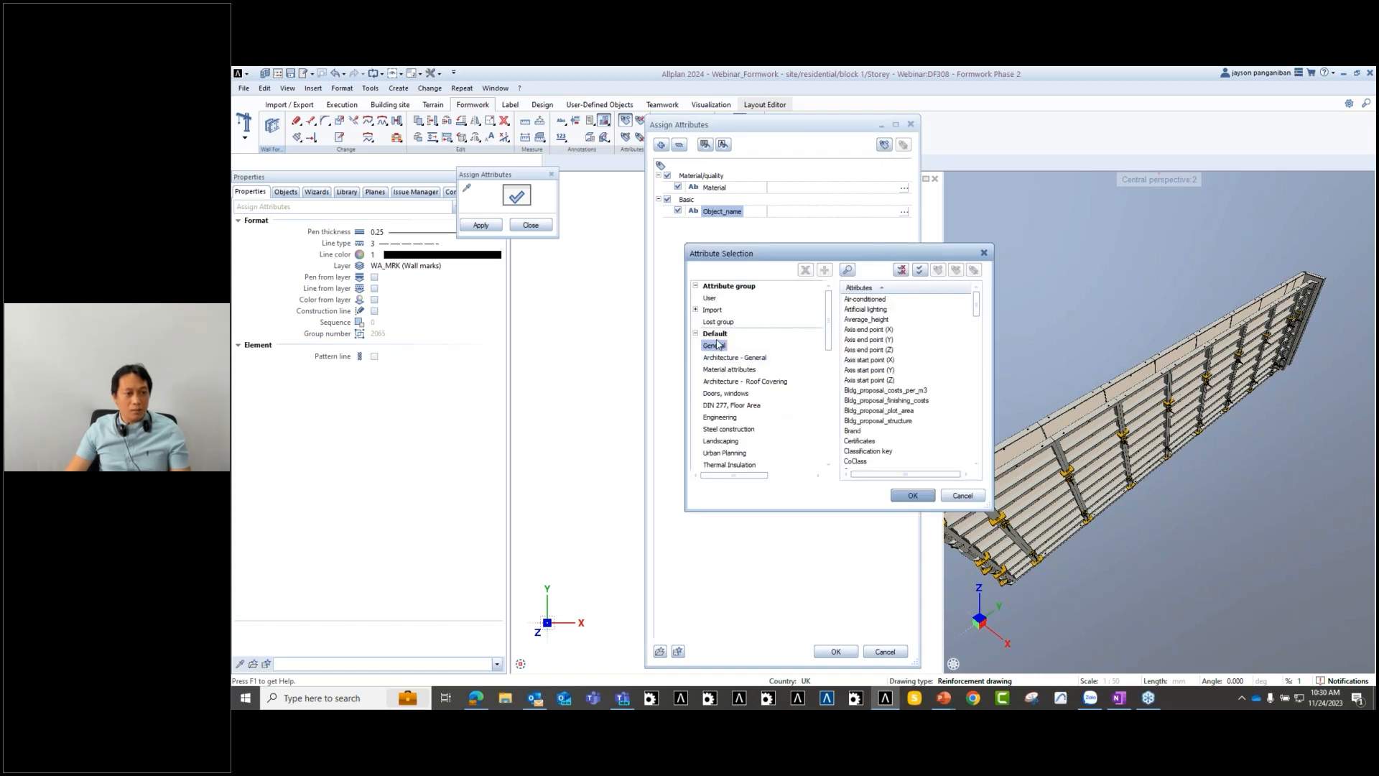
left_click(847, 271)
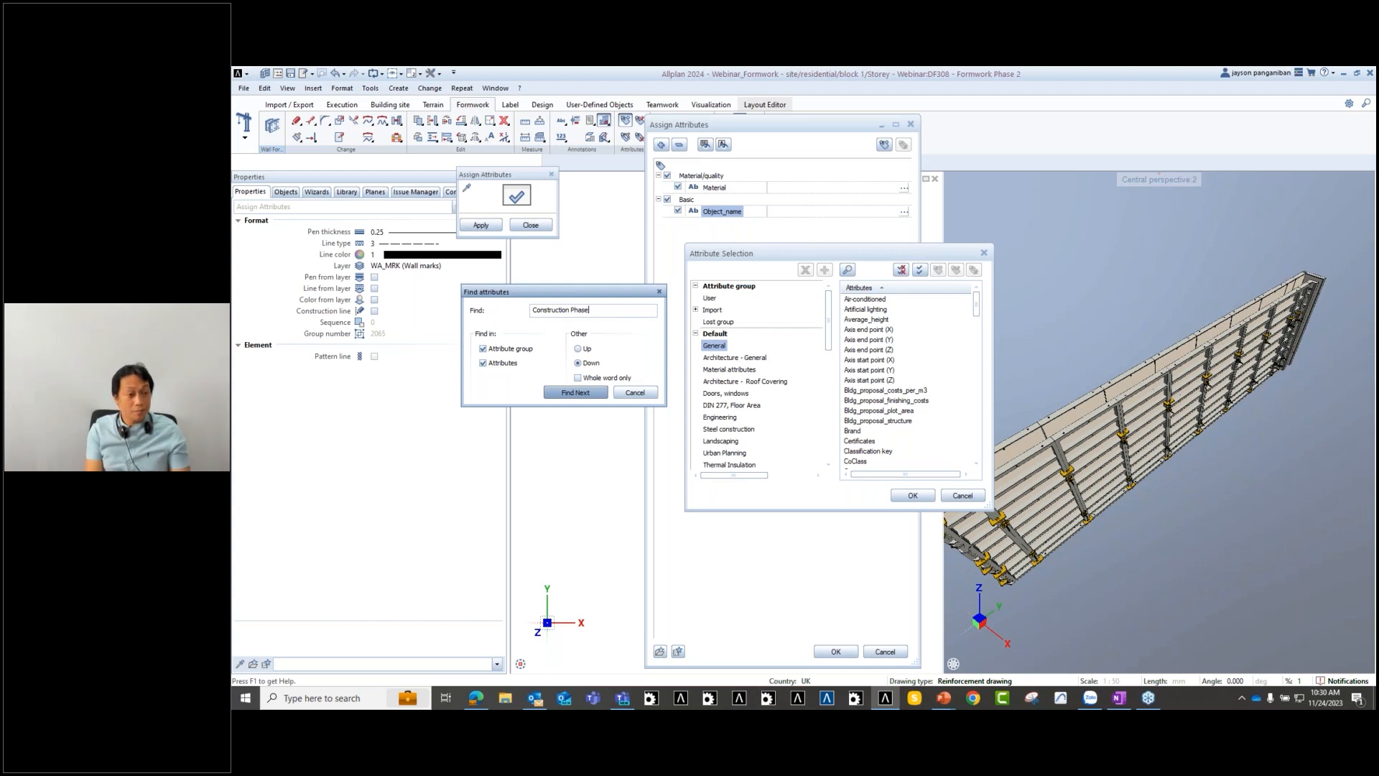
left_click(567, 392)
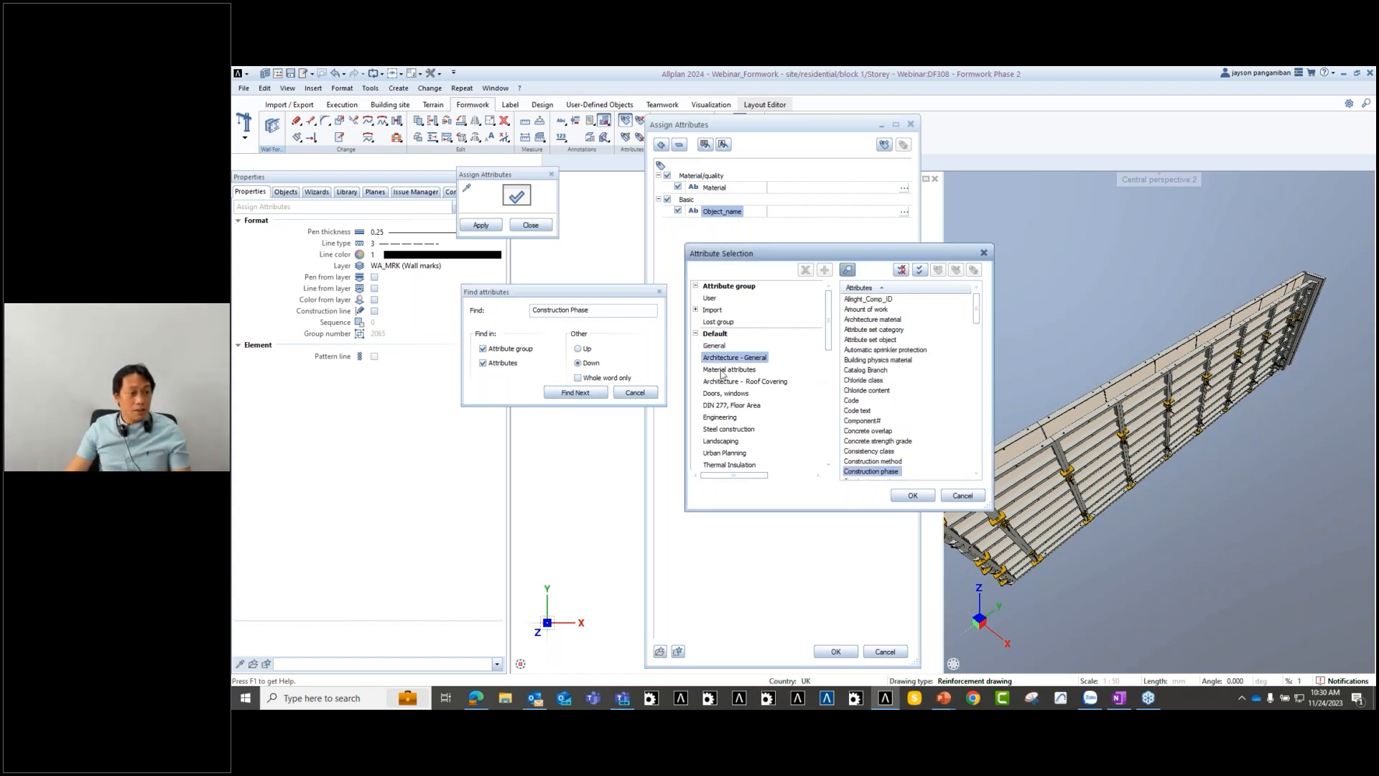
double_click(865, 471)
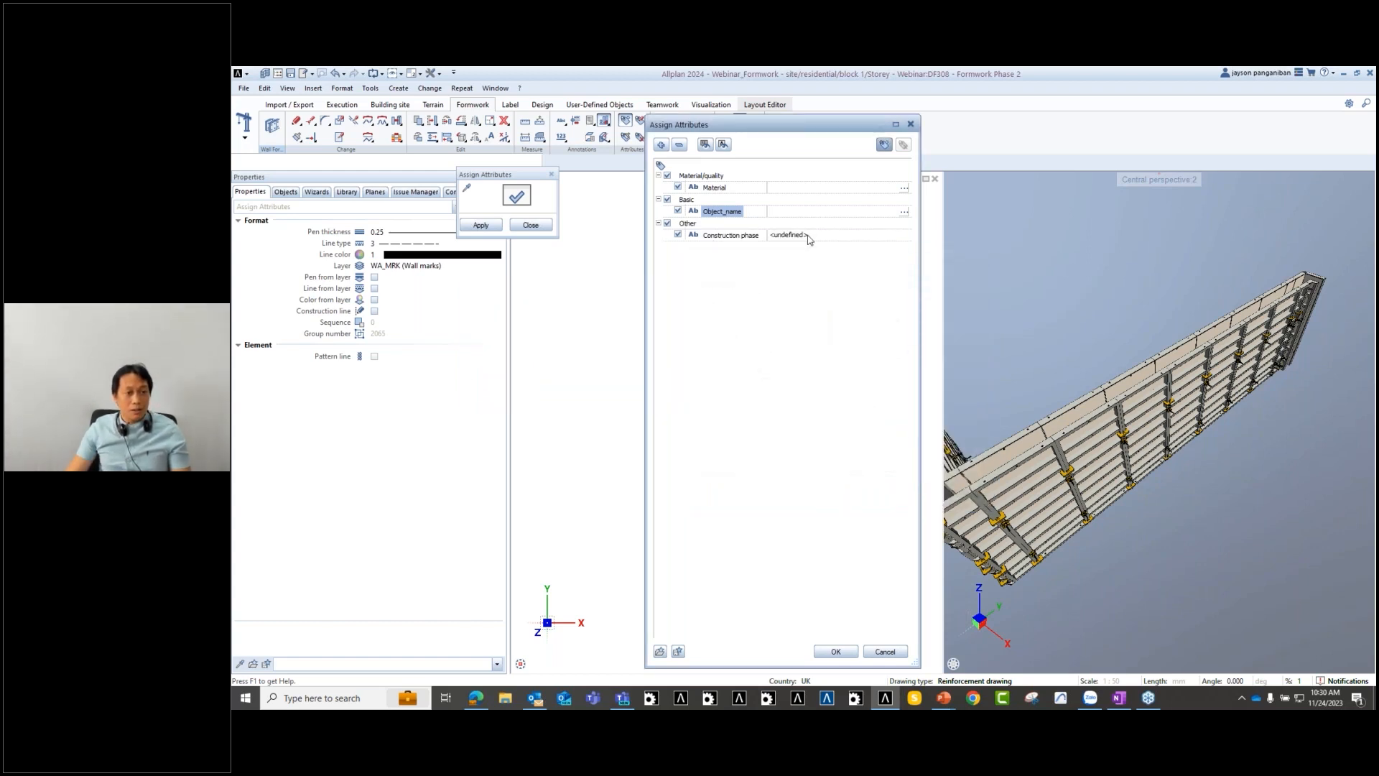
left_click(809, 236)
type("Phase")
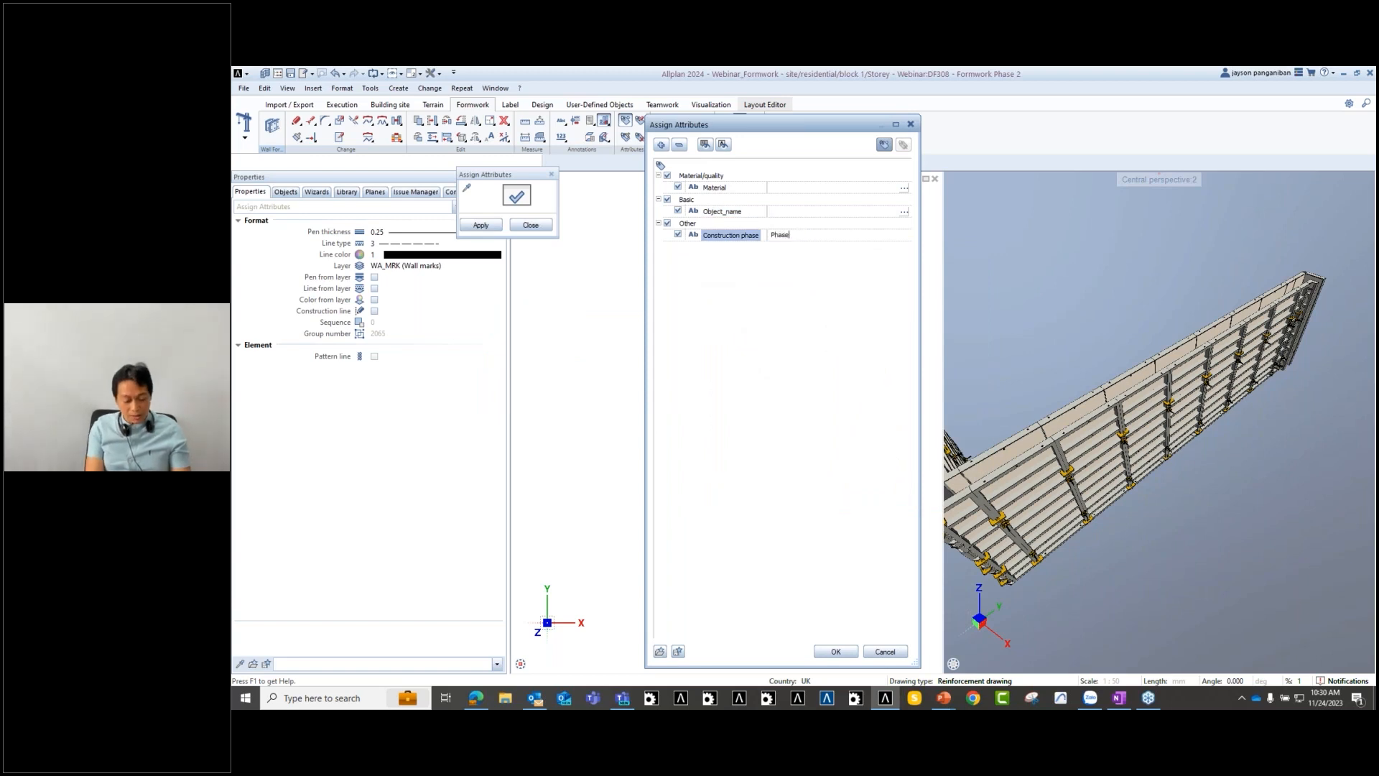
type(" 2")
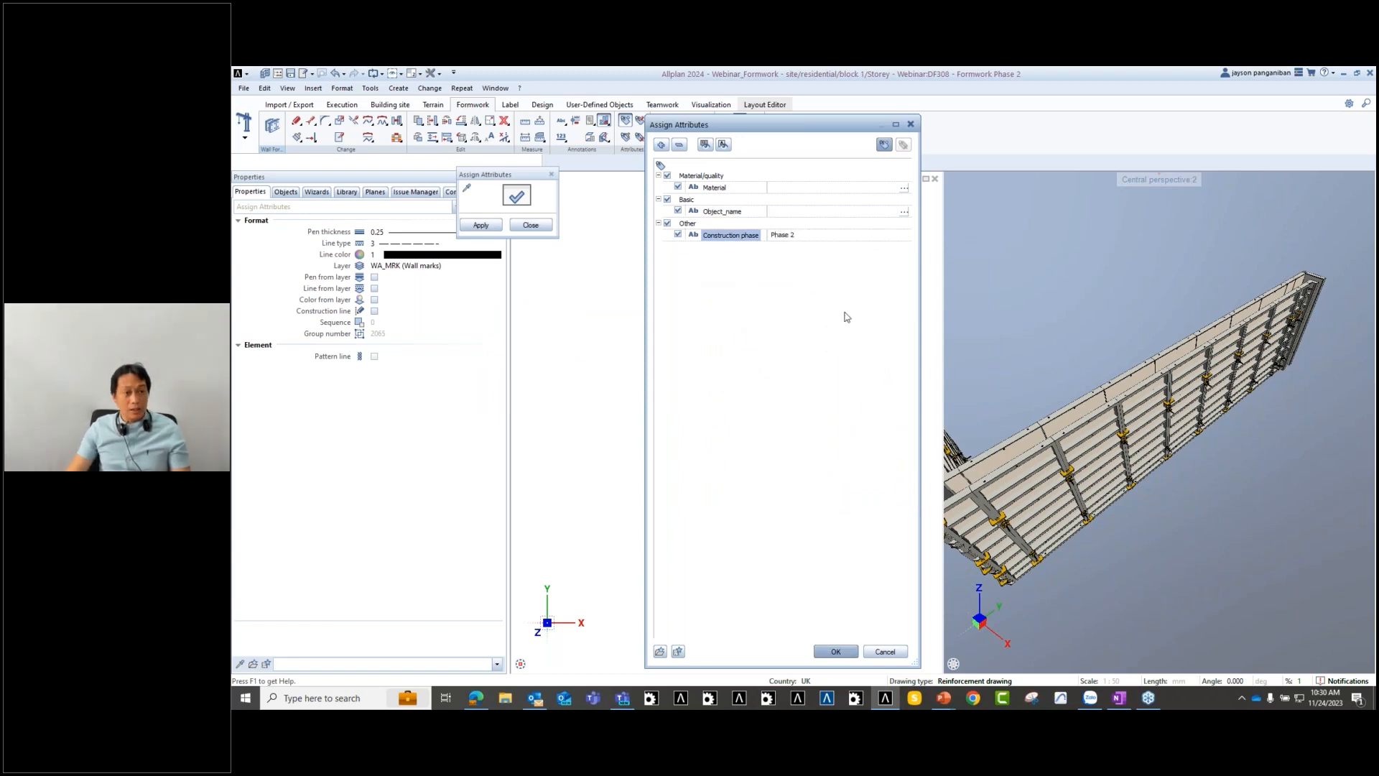
left_click(679, 651)
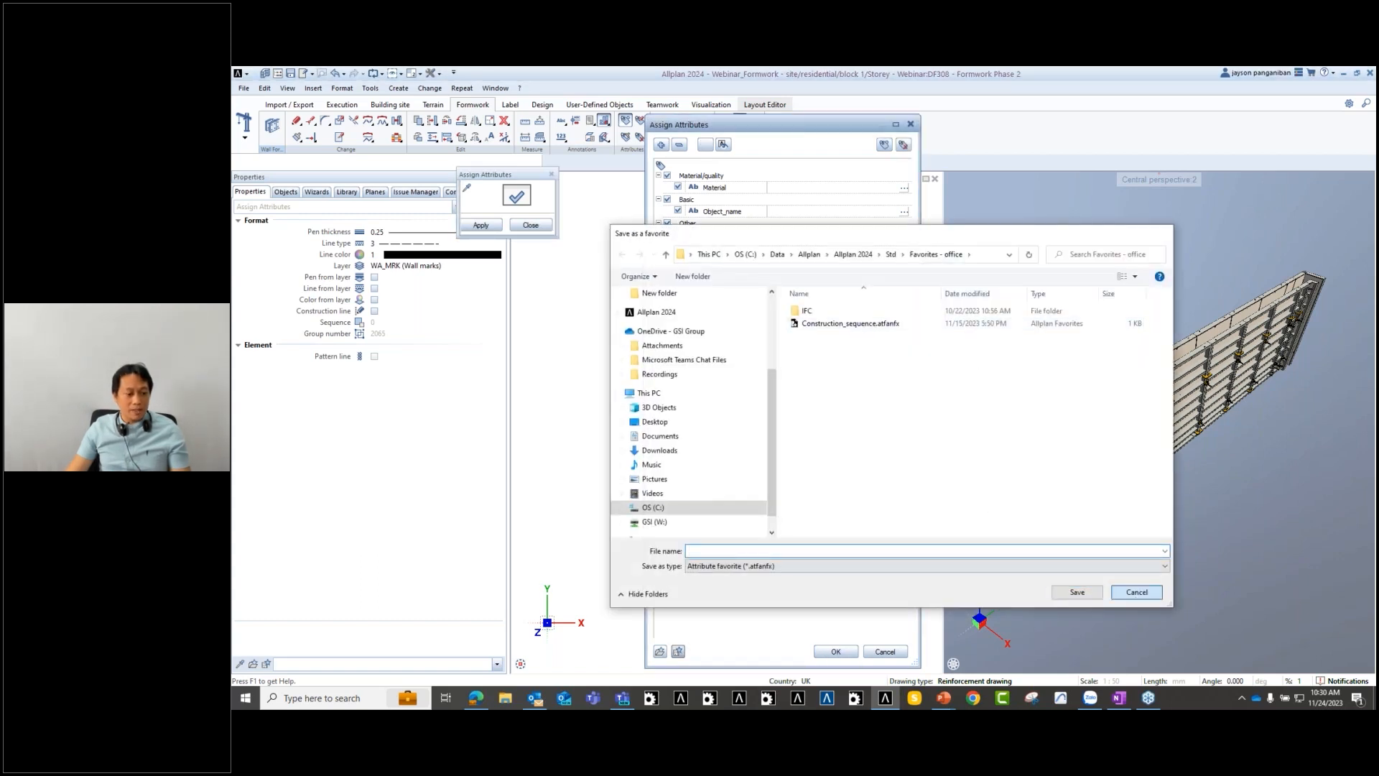
- Load the Construction_sequence attribute favorite and change its Construction phase value to Phase 2
left_click(1137, 593)
left_click(659, 652)
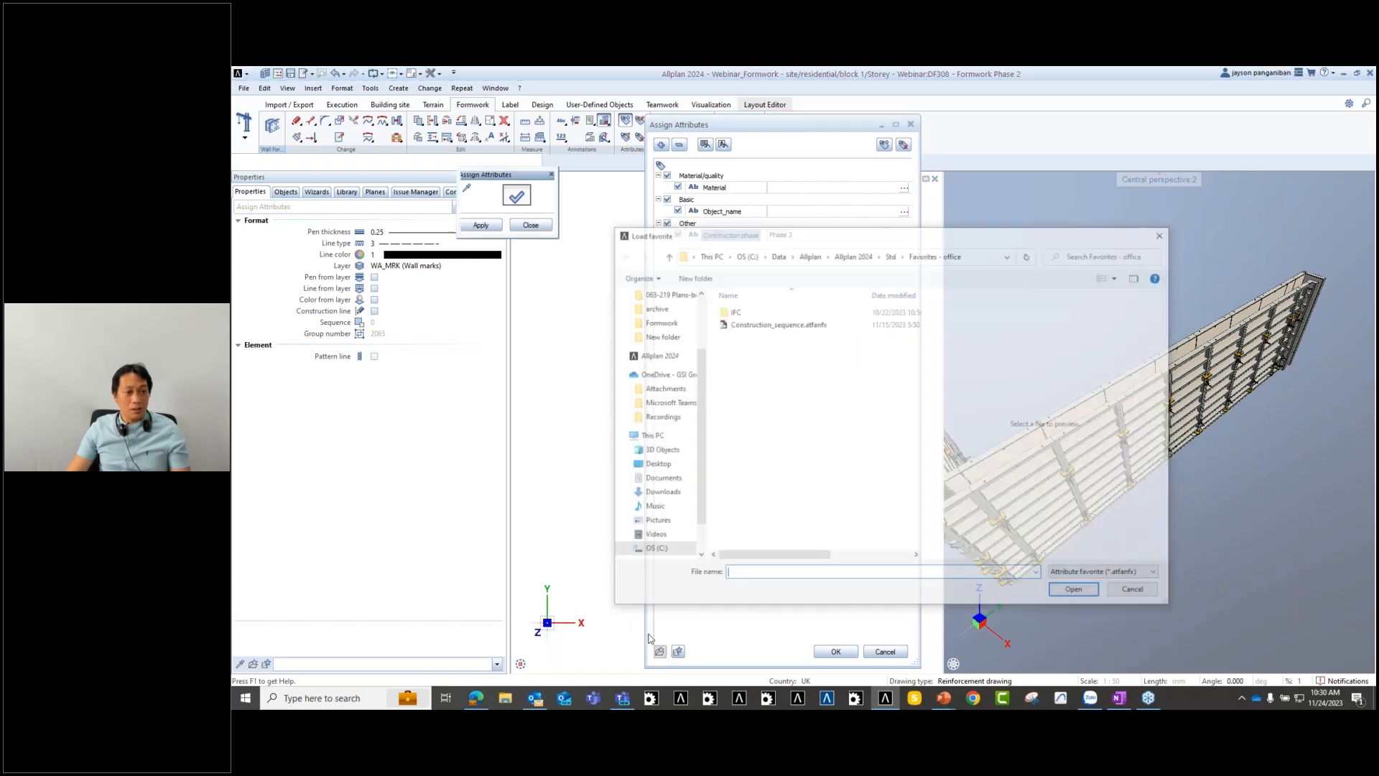
left_click(786, 324)
double_click(786, 324)
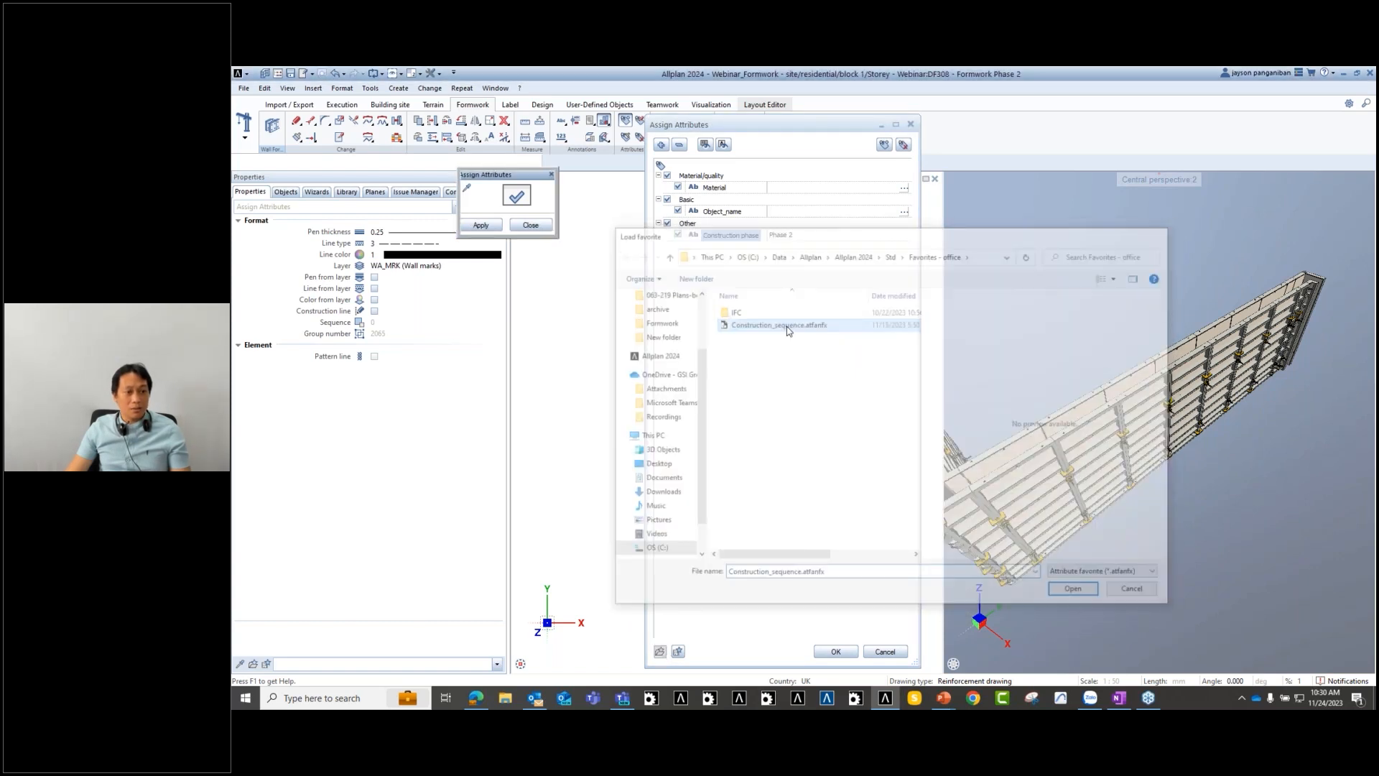
left_click(838, 419)
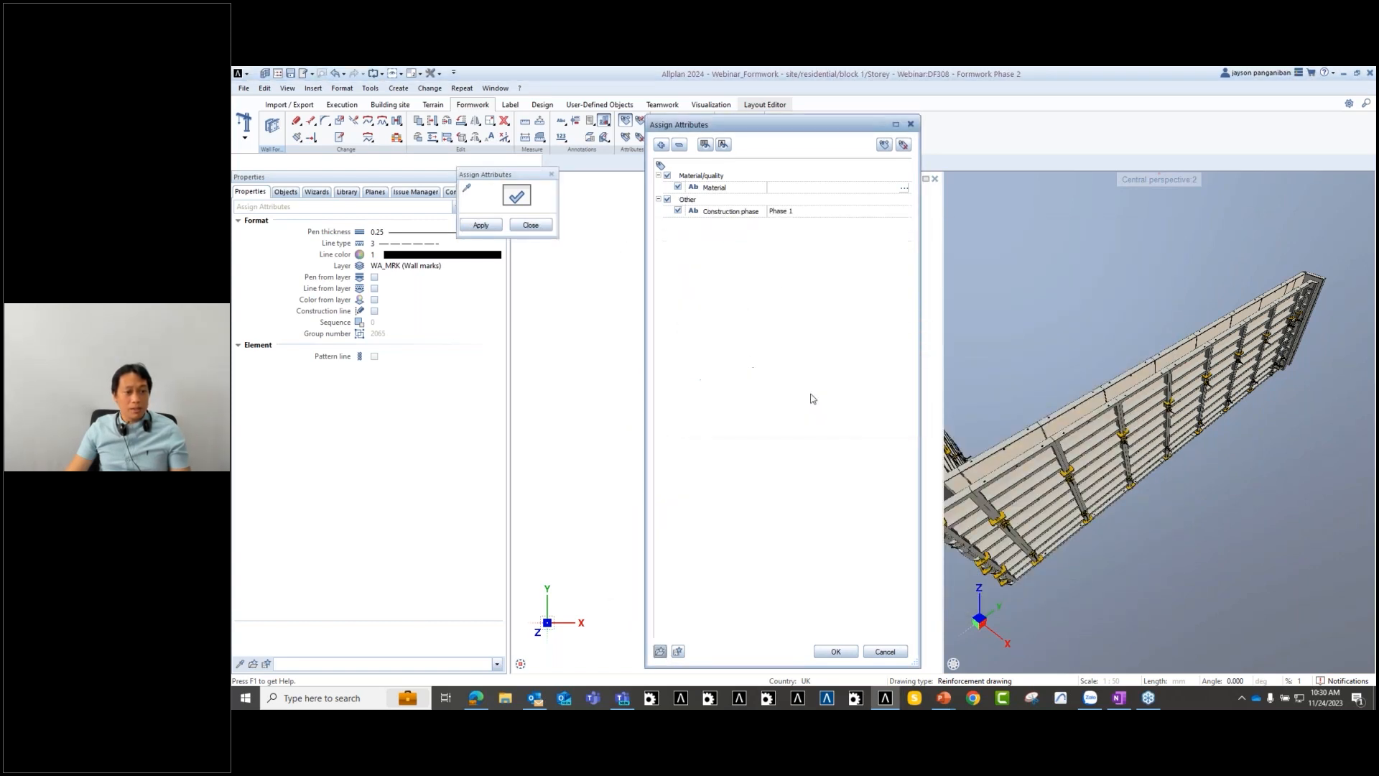
left_click(801, 212)
key("BackSpace")
type("2")
left_click(835, 652)
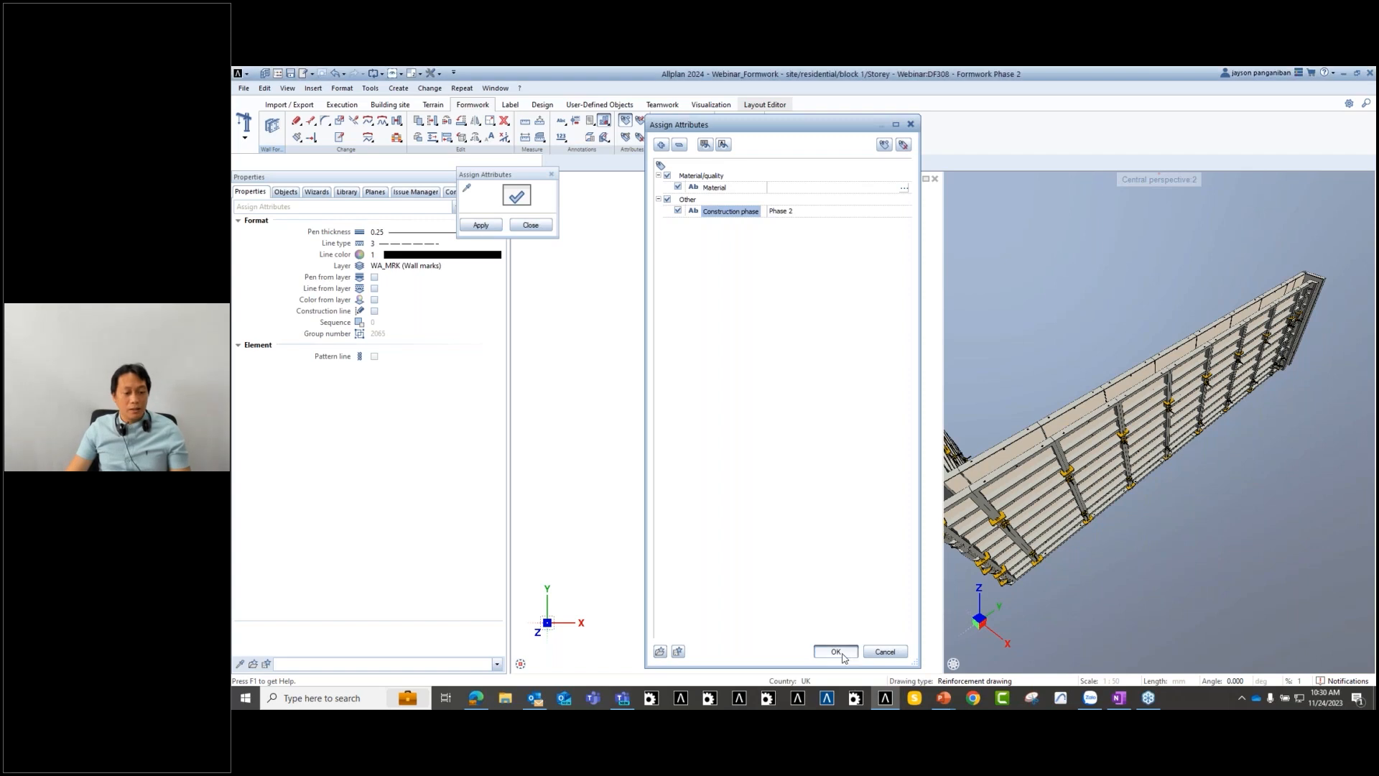
- Window-select the Phase 2 formwork and apply the Phase 2 attribute to it
left_click_drag(637, 385, 699, 462)
scroll(699, 464, "up", 5)
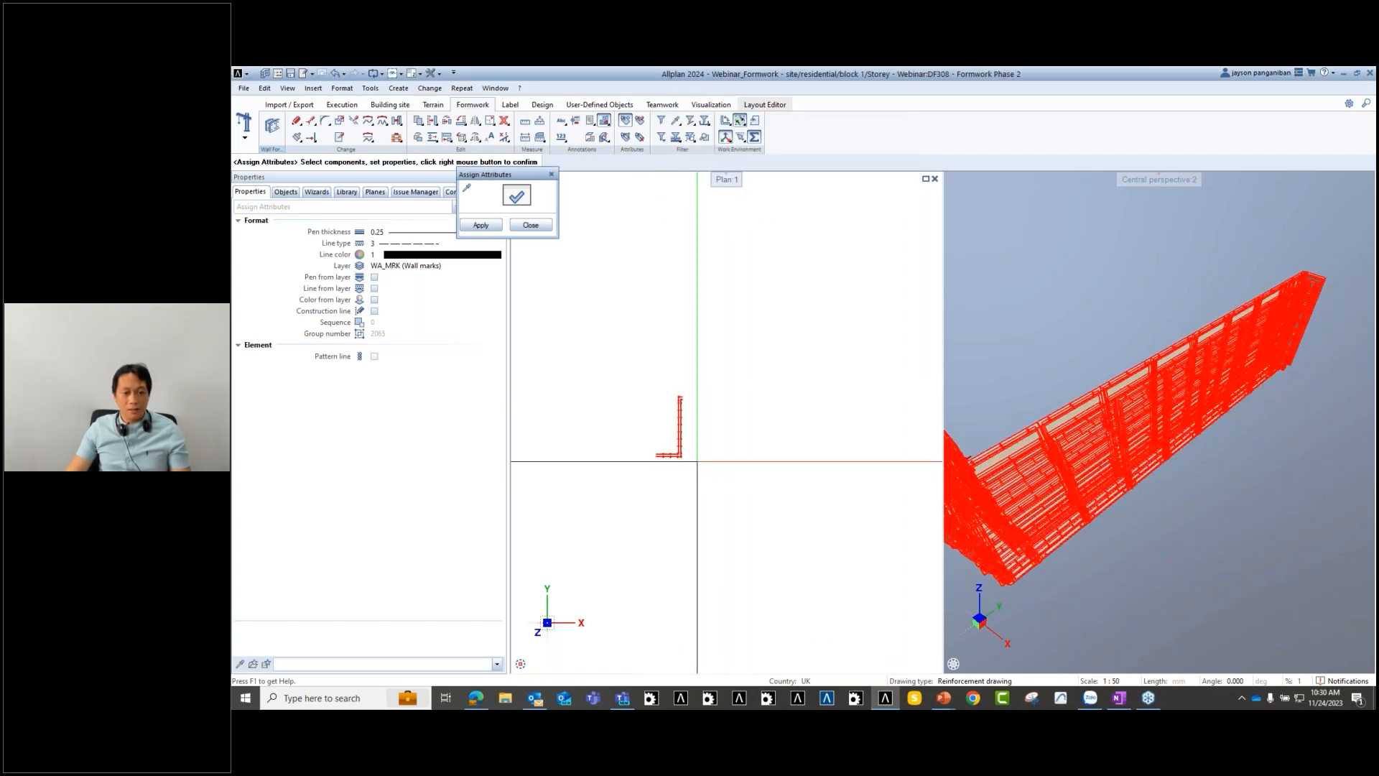
middle_click_drag(687, 449, 751, 440)
left_click(477, 223)
left_click(530, 225)
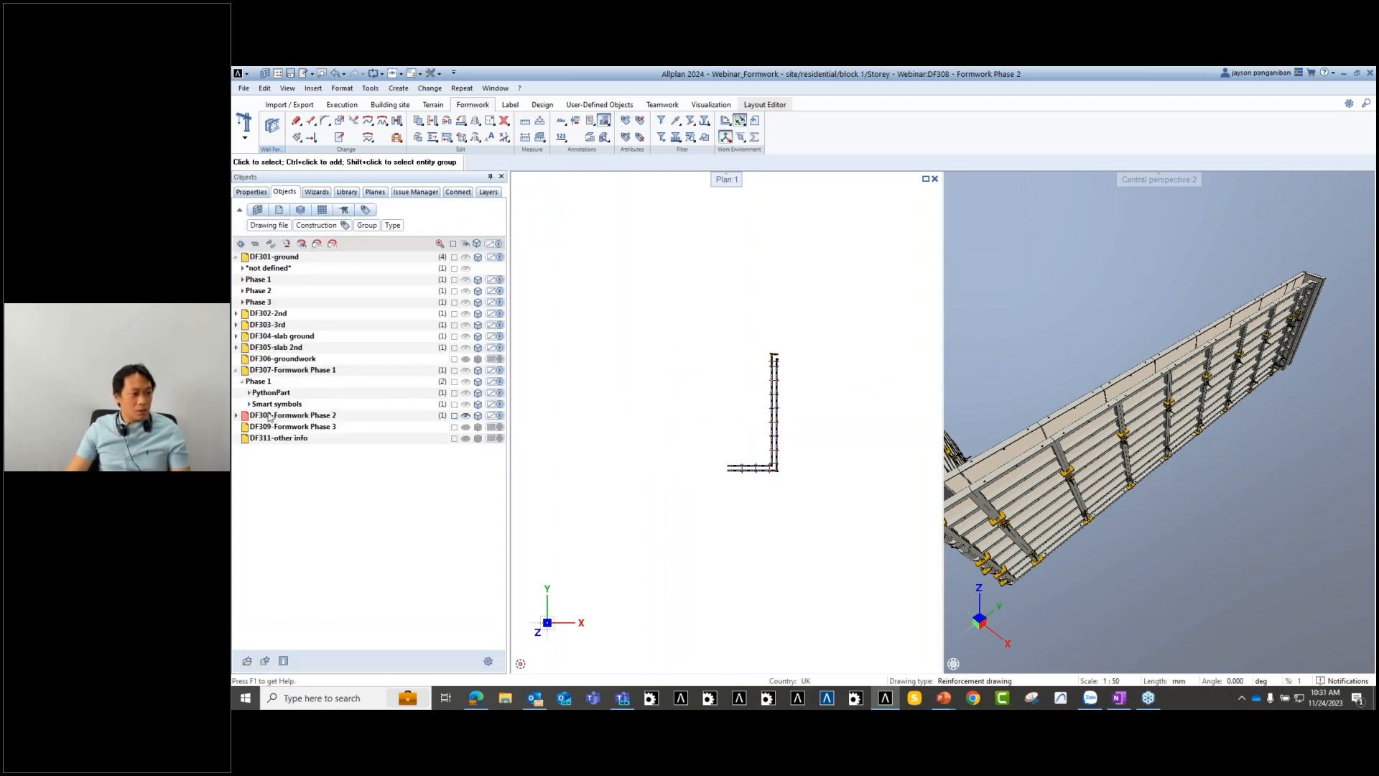
- Expand DF308 and make the ground-floor Phase 1, 2 and 3 walls visible
left_click(237, 415)
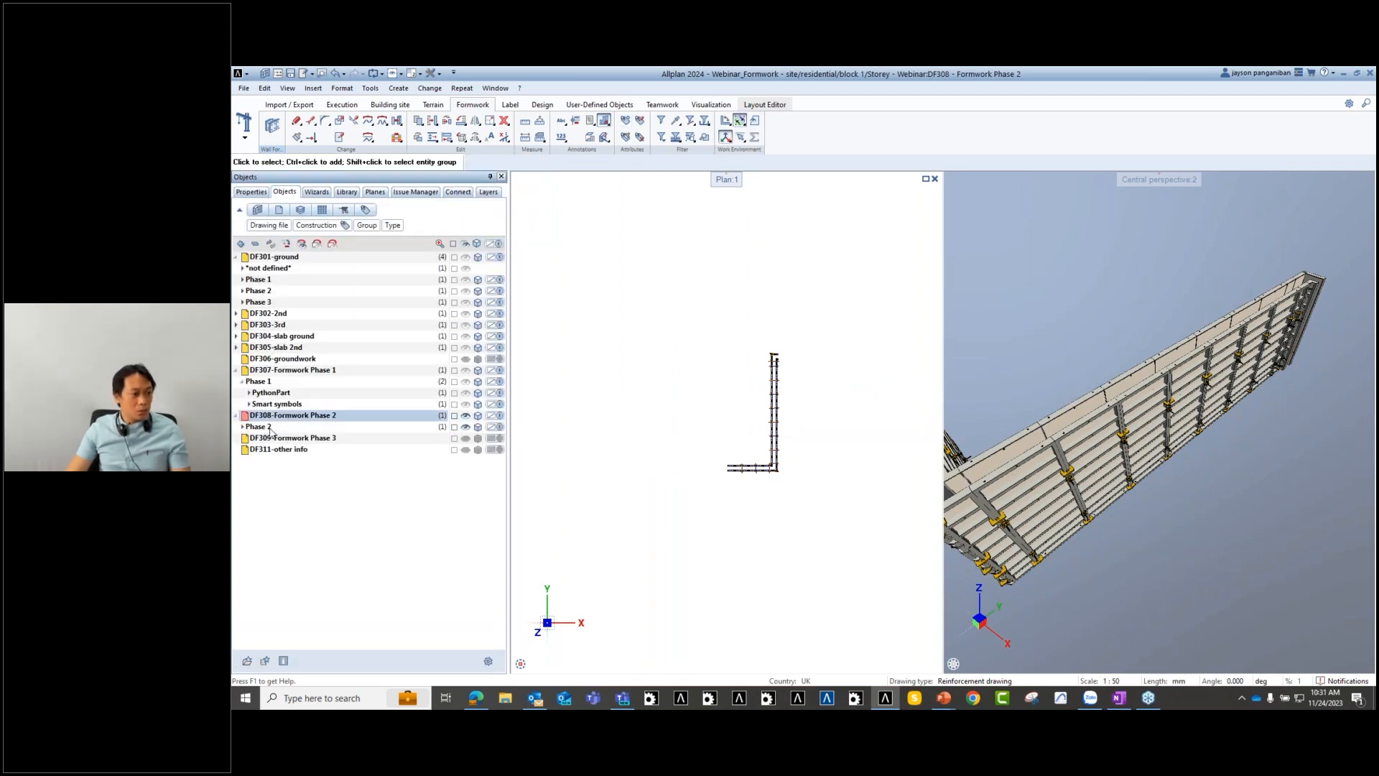
left_click(267, 428)
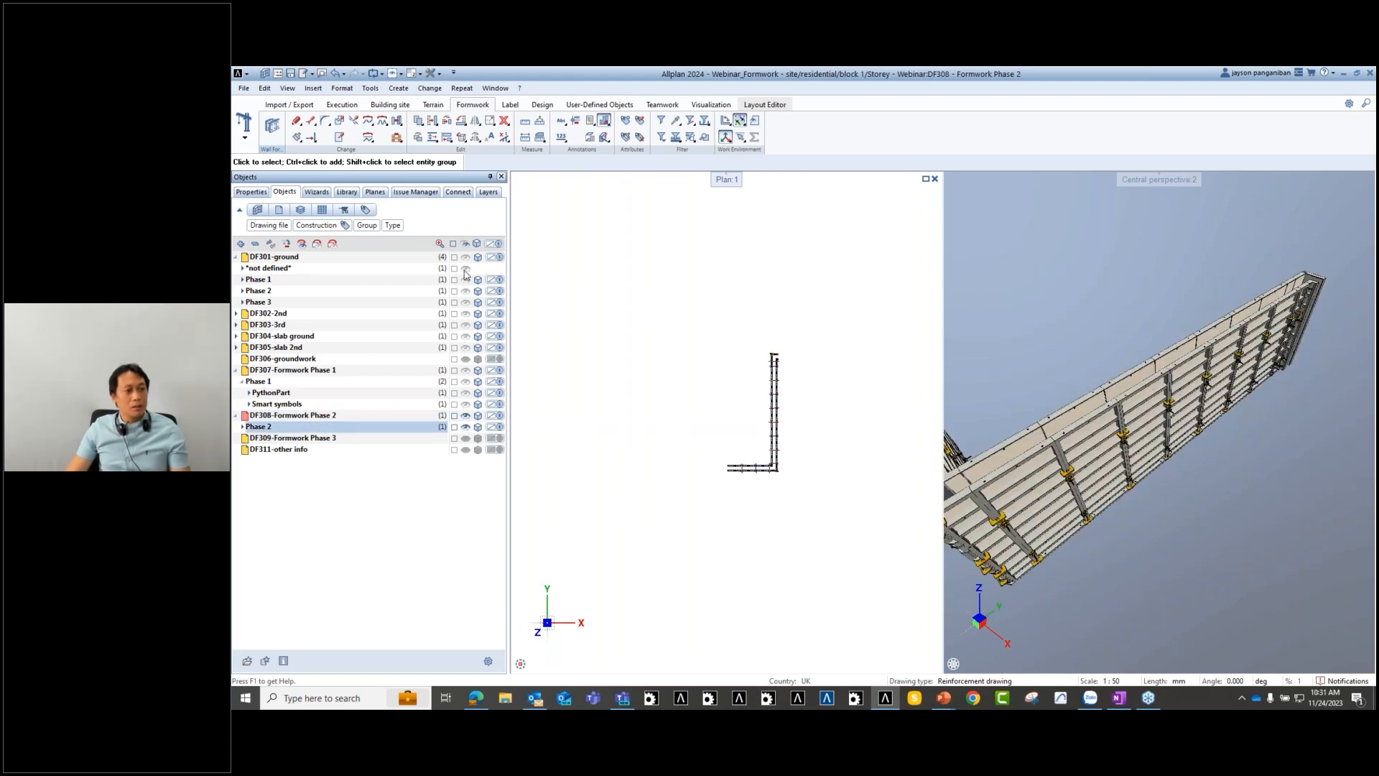
left_click(466, 291)
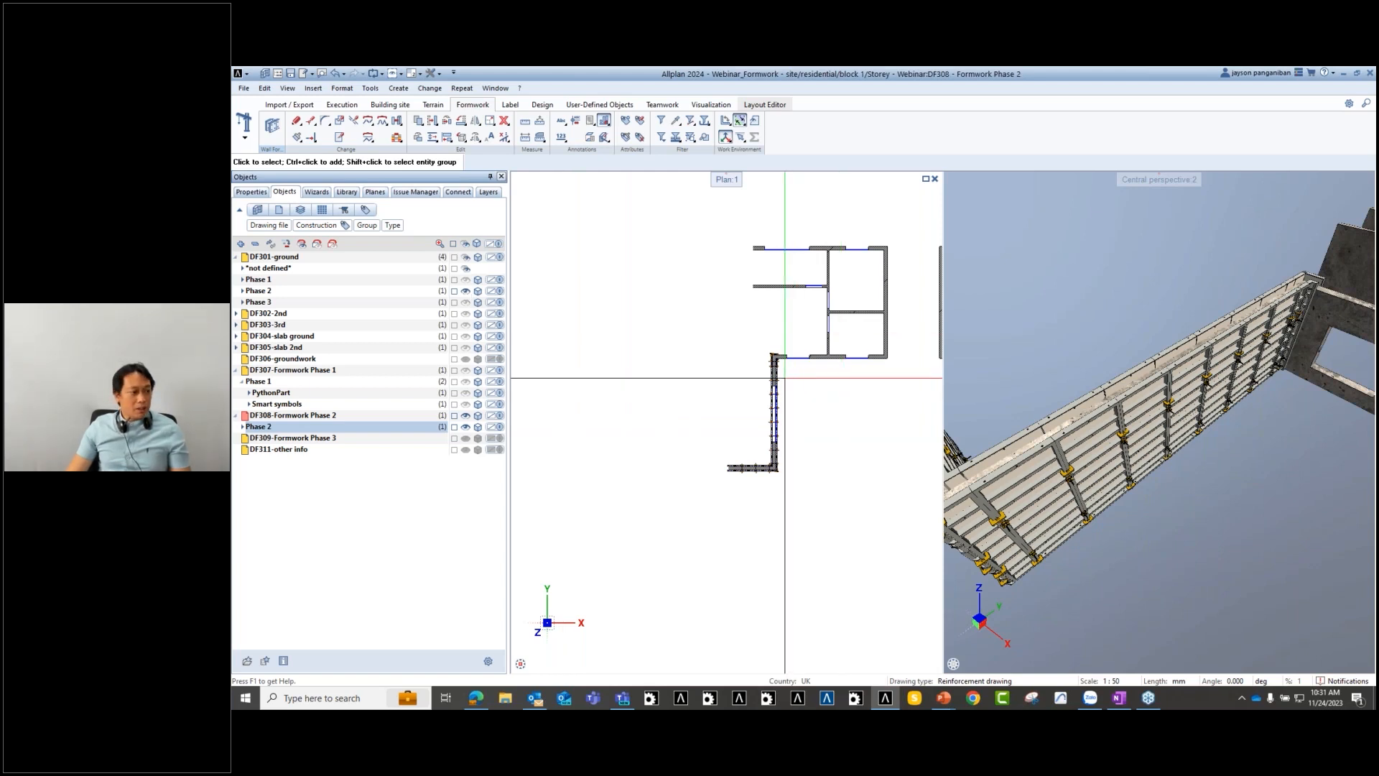
scroll(761, 422, "down", 2)
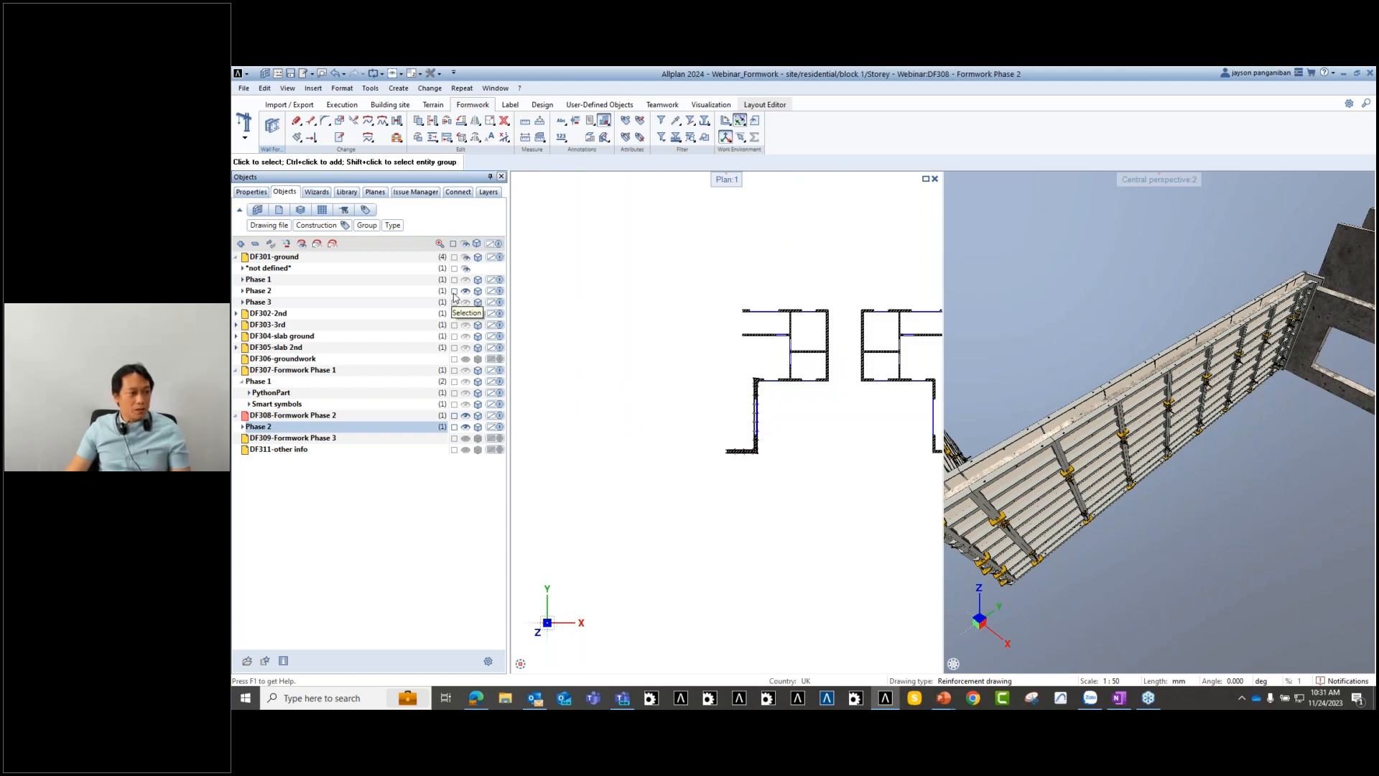
left_click(466, 280)
left_click(466, 303)
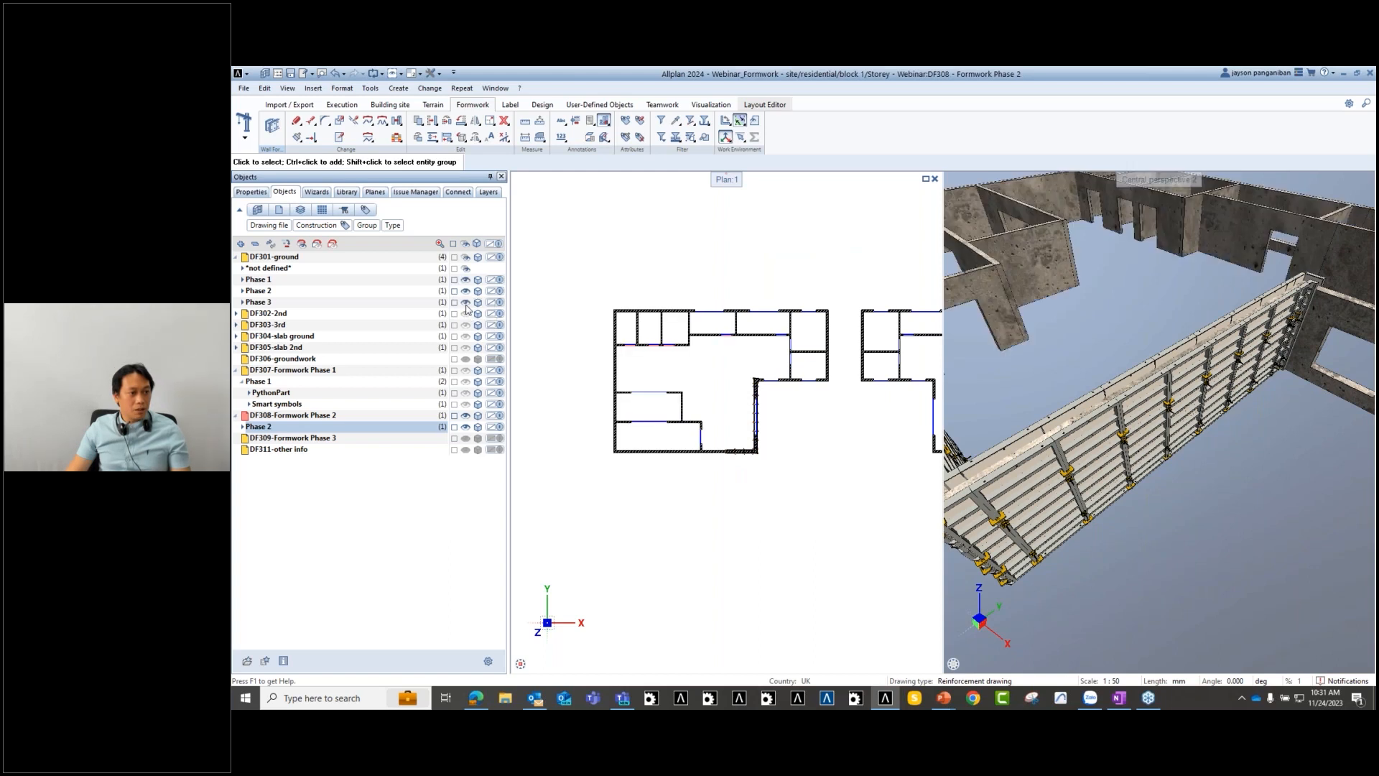
scroll(857, 436, "down", 3)
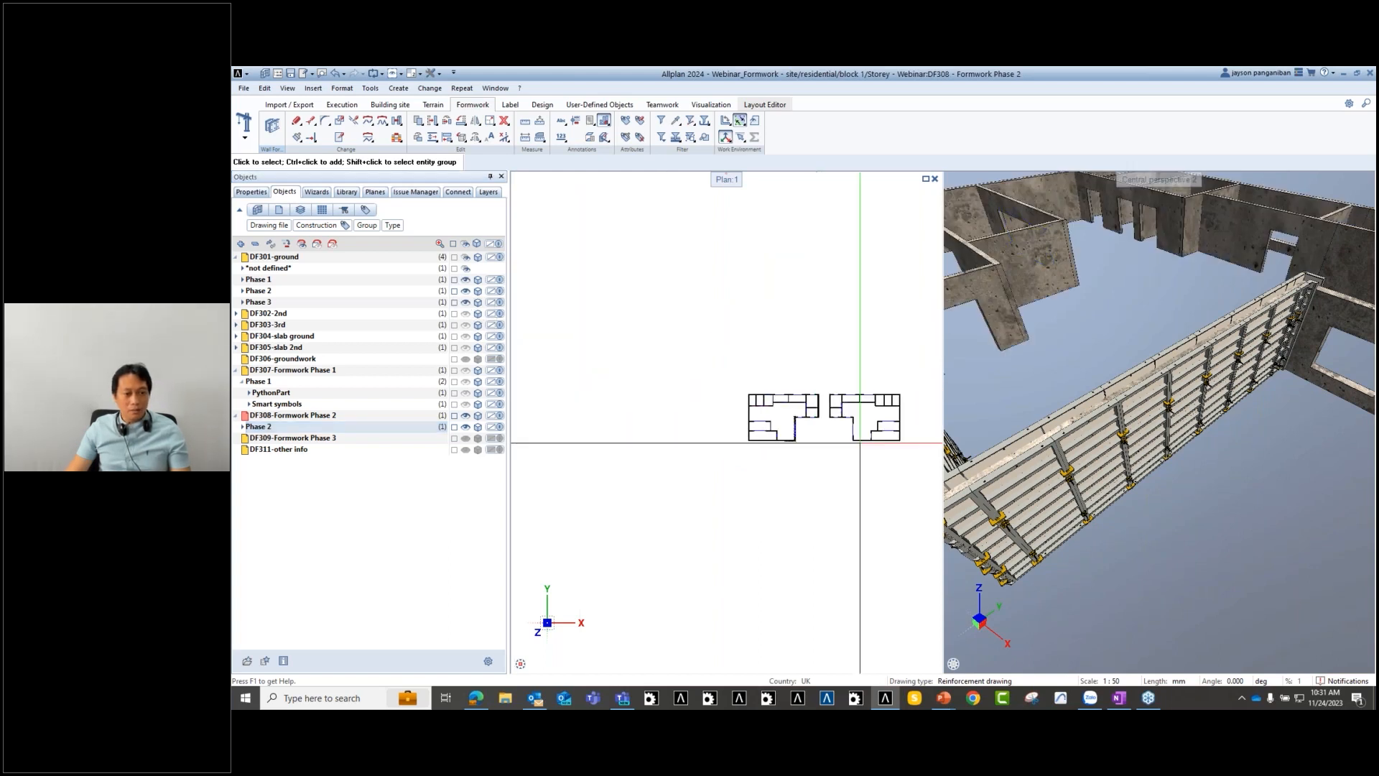
scroll(1241, 486, "down", 5)
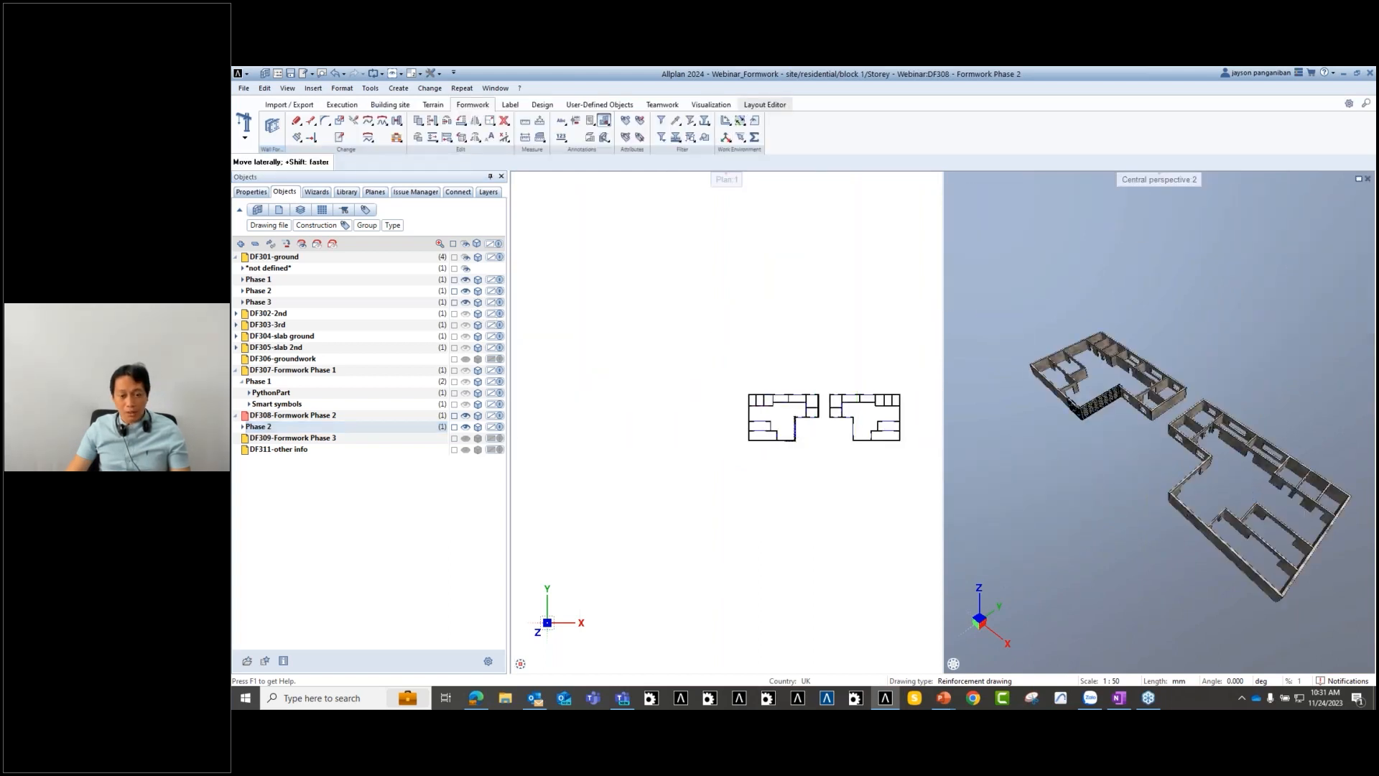
left_click_drag(1241, 486, 1198, 436, "ctrl")
scroll(1135, 413, "up", 3)
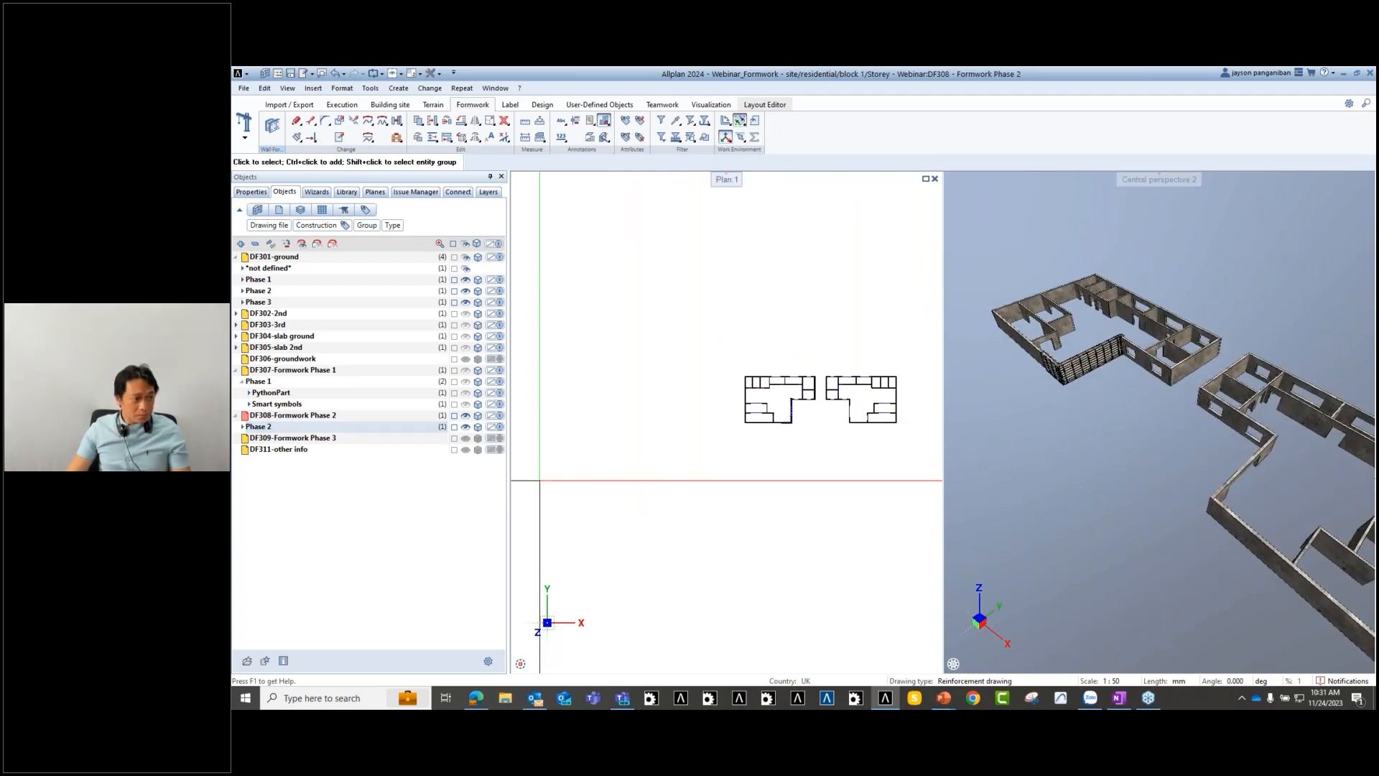
- Show the DF307 Phase 1 smart symbols and PythonPart formwork in 3D
left_click(465, 404)
left_click(465, 393)
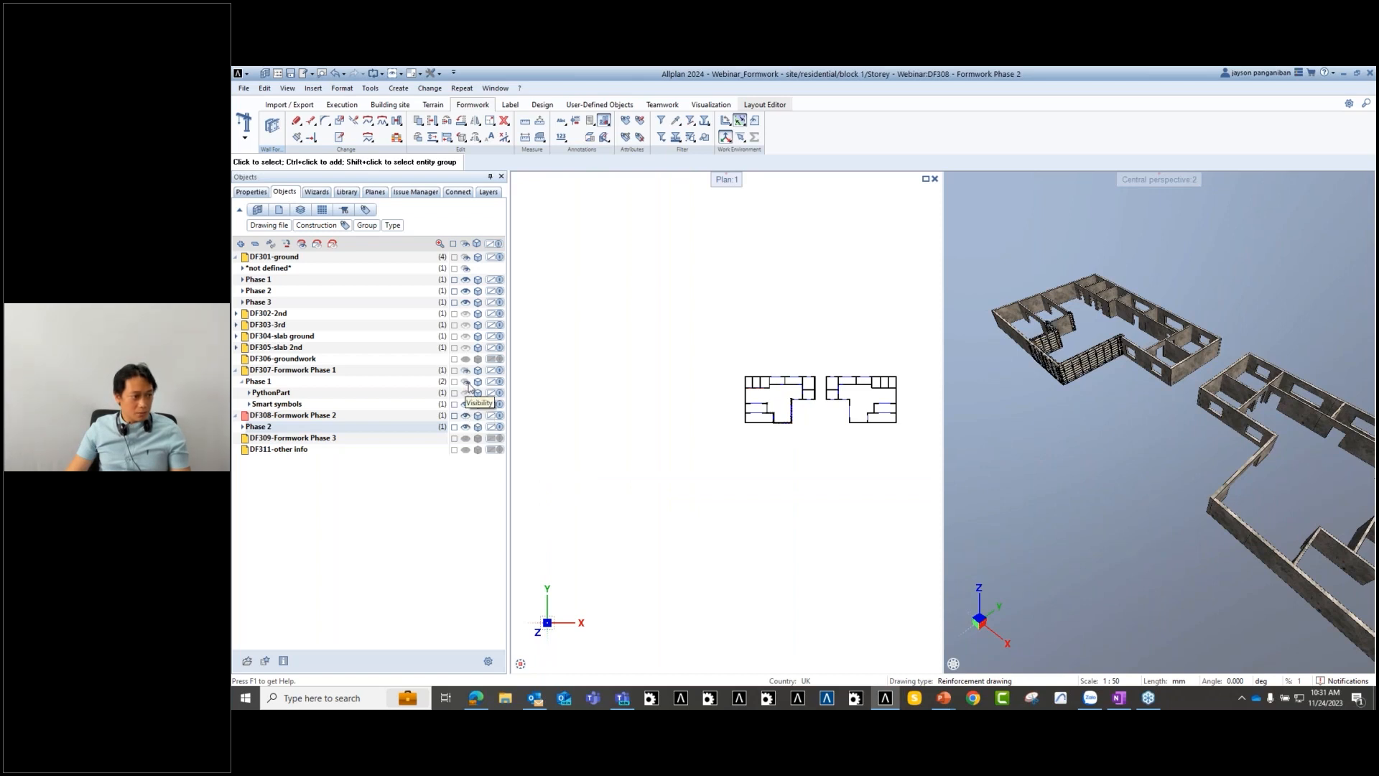
scroll(1097, 365, "up", 3)
middle_click_drag(1096, 365, 1124, 424)
left_click_drag(1125, 424, 1106, 365)
- Browse to Library > Project > Webinar_Formwork > Phases and cancel the Phase 1 symbol placement
scroll(1094, 362, "down", 3)
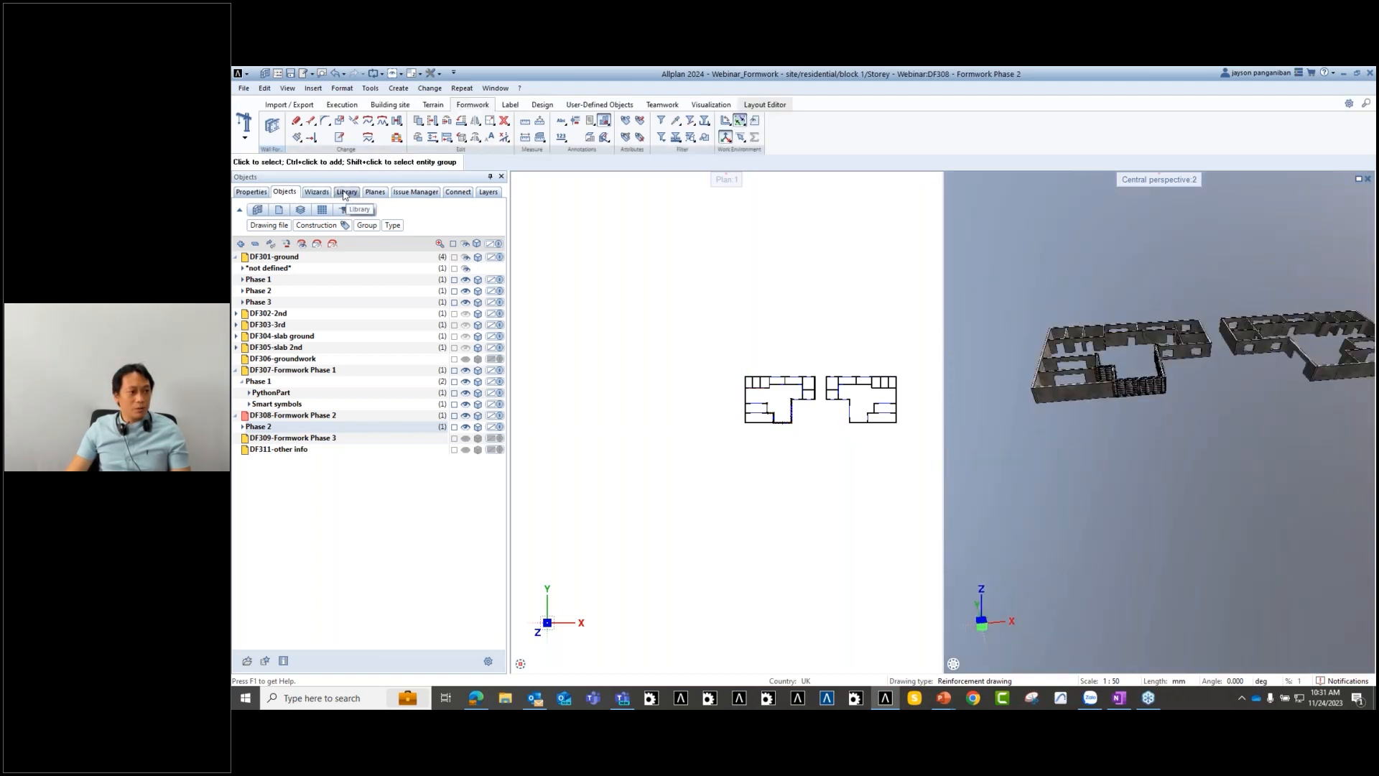
left_click(346, 192)
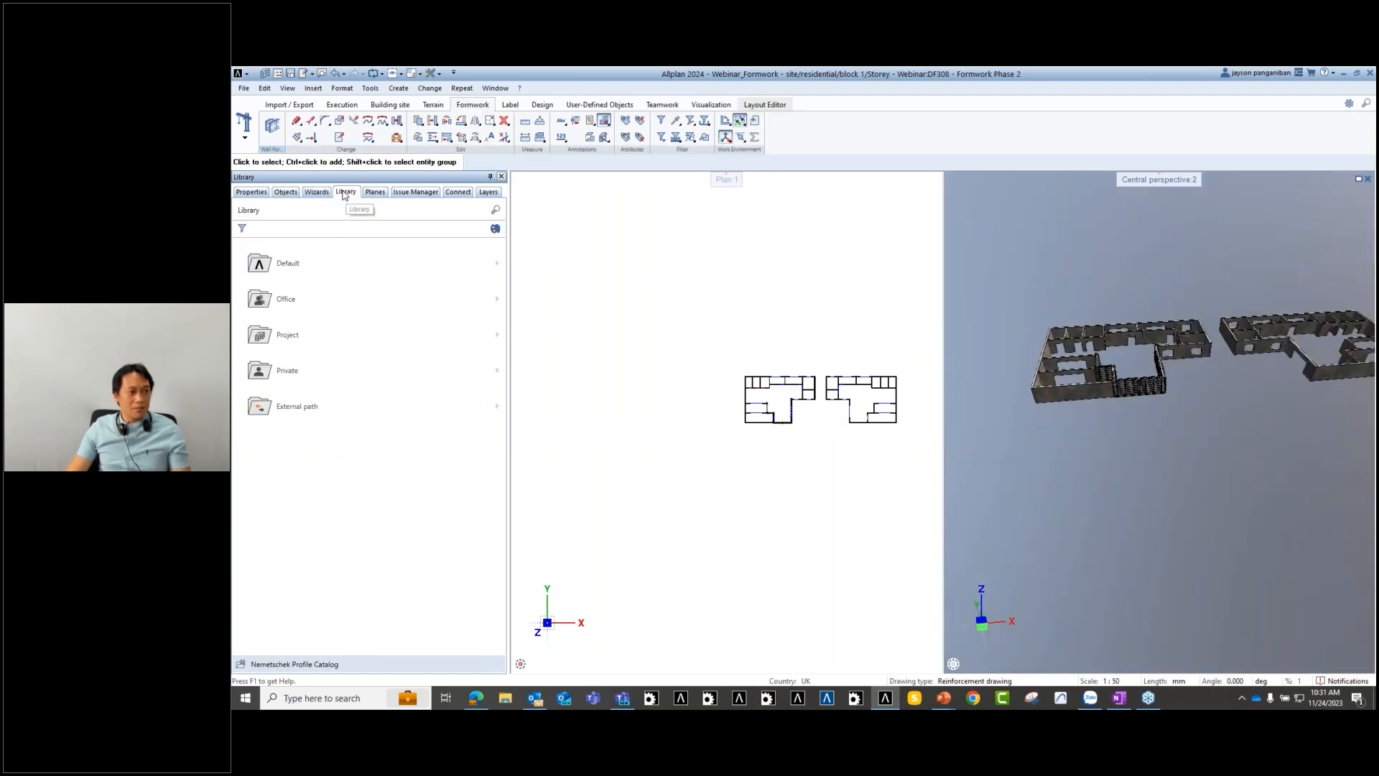
left_click(319, 342)
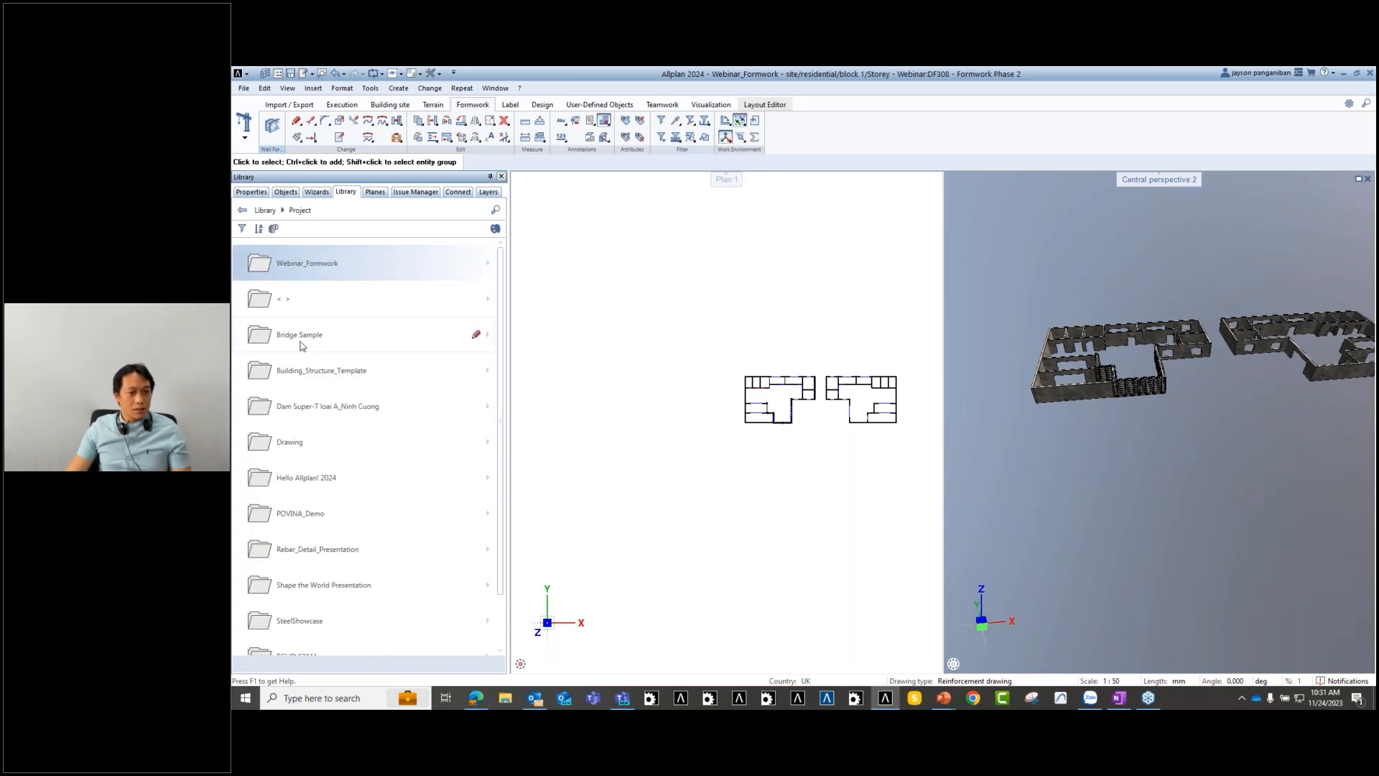
left_click(322, 264)
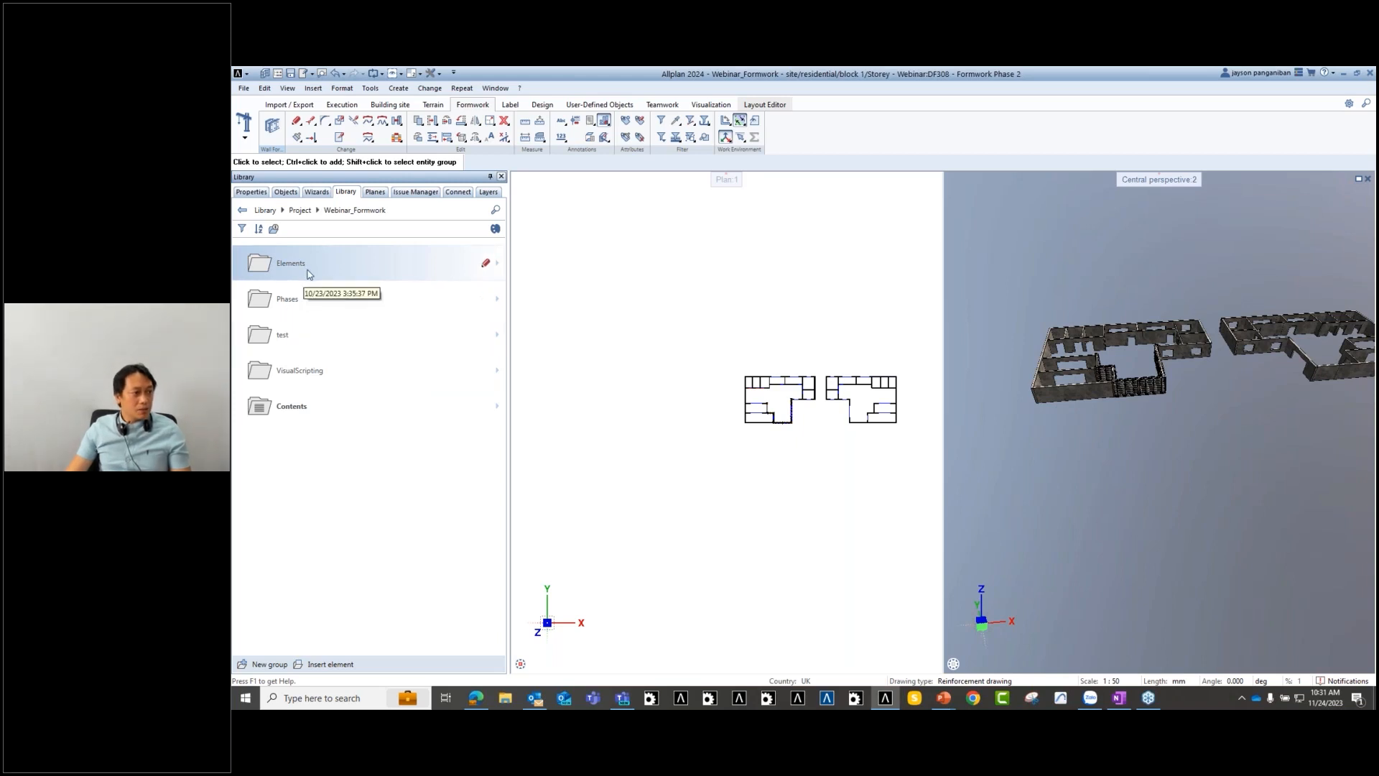
left_click(295, 303)
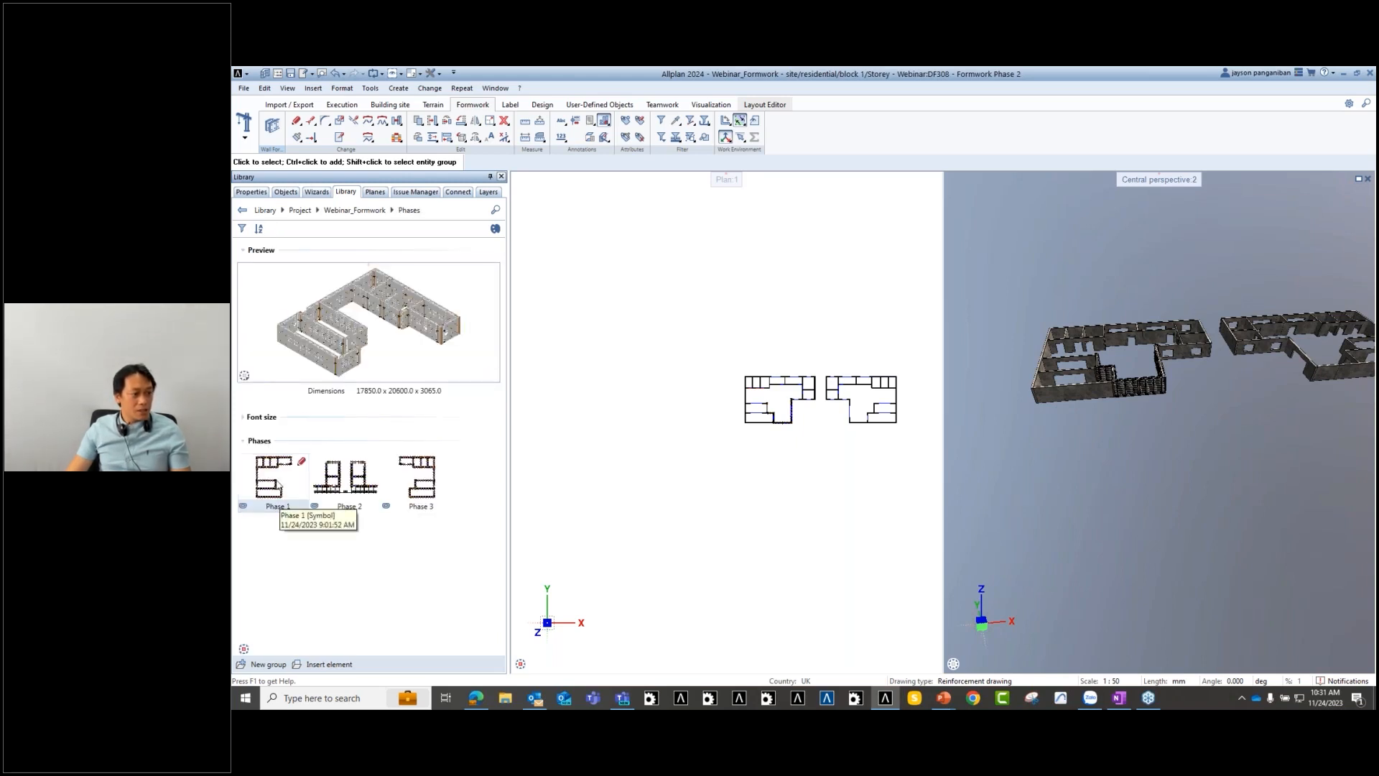
double_click(279, 490)
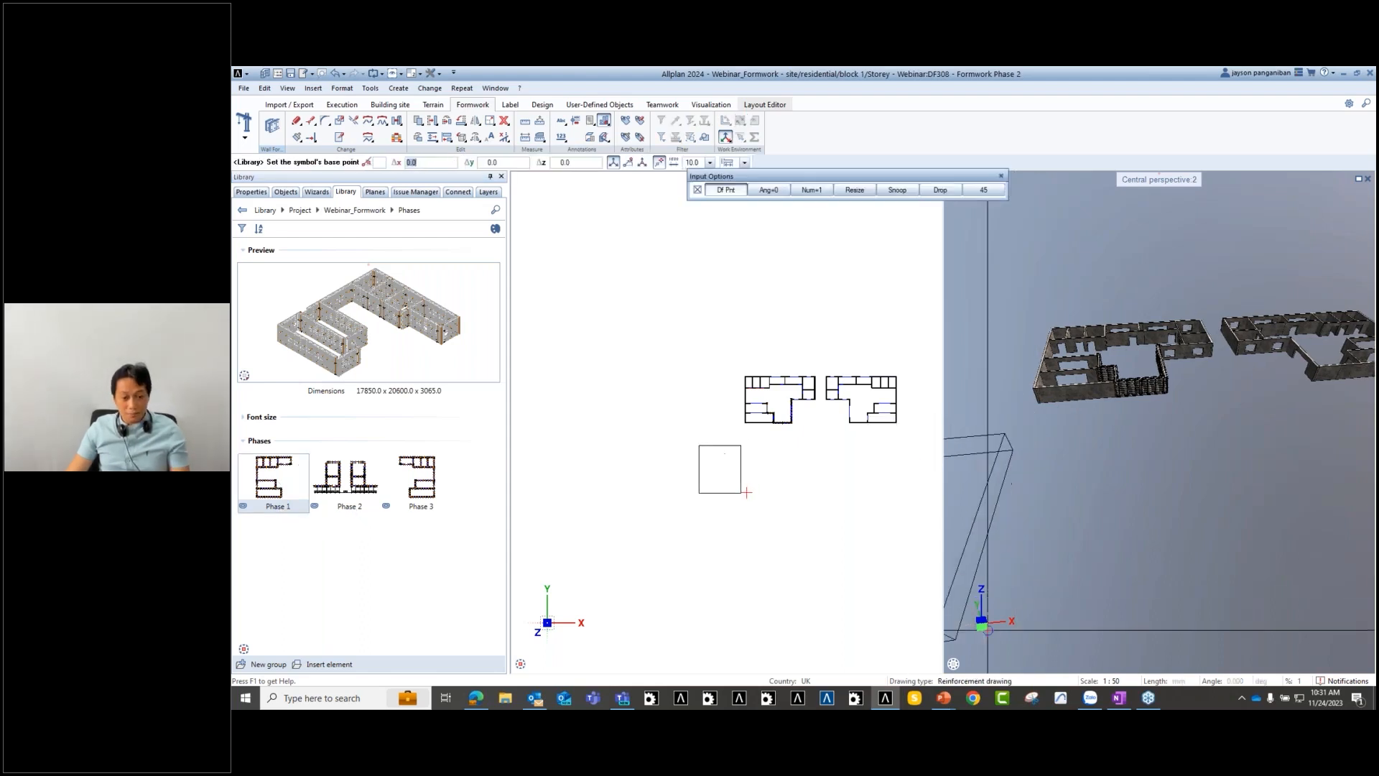
scroll(1263, 428, "up", 2)
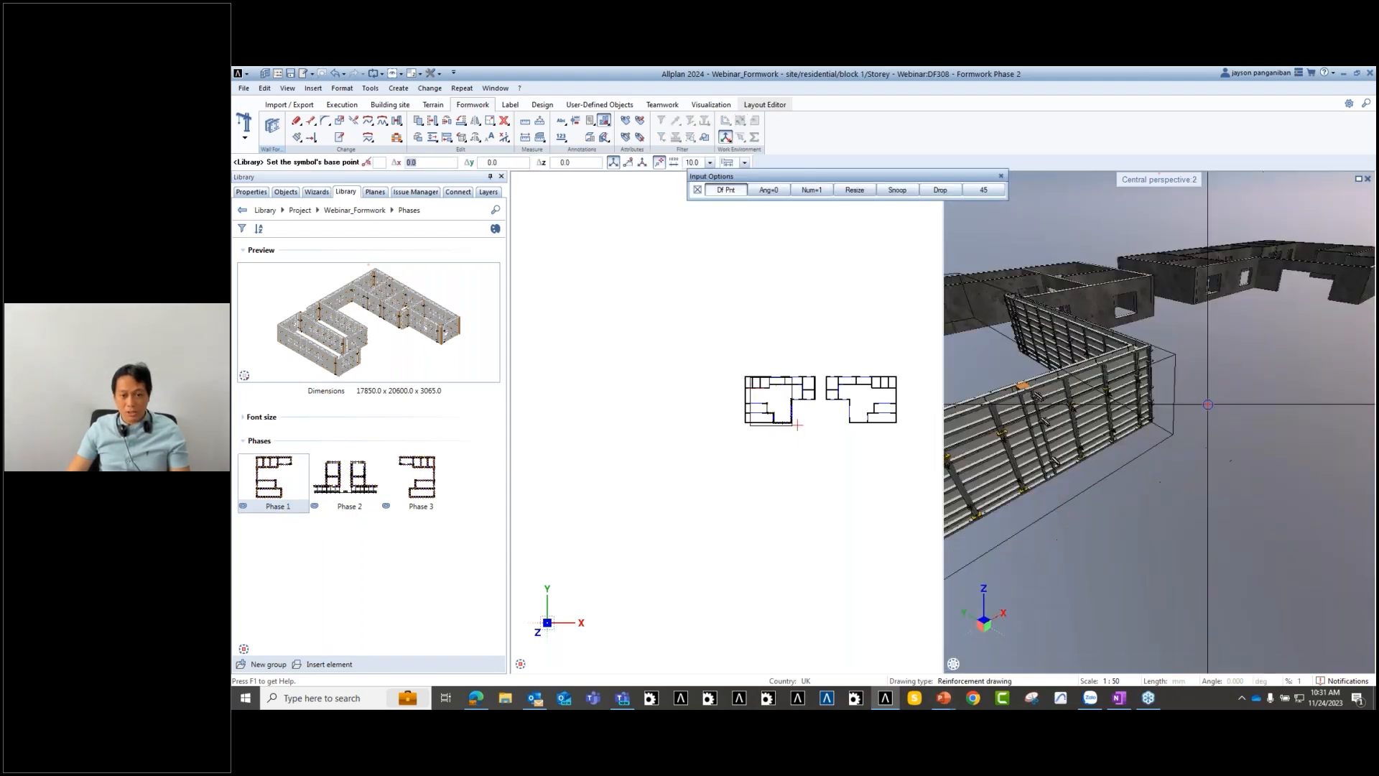
middle_click_drag(765, 482, 797, 484)
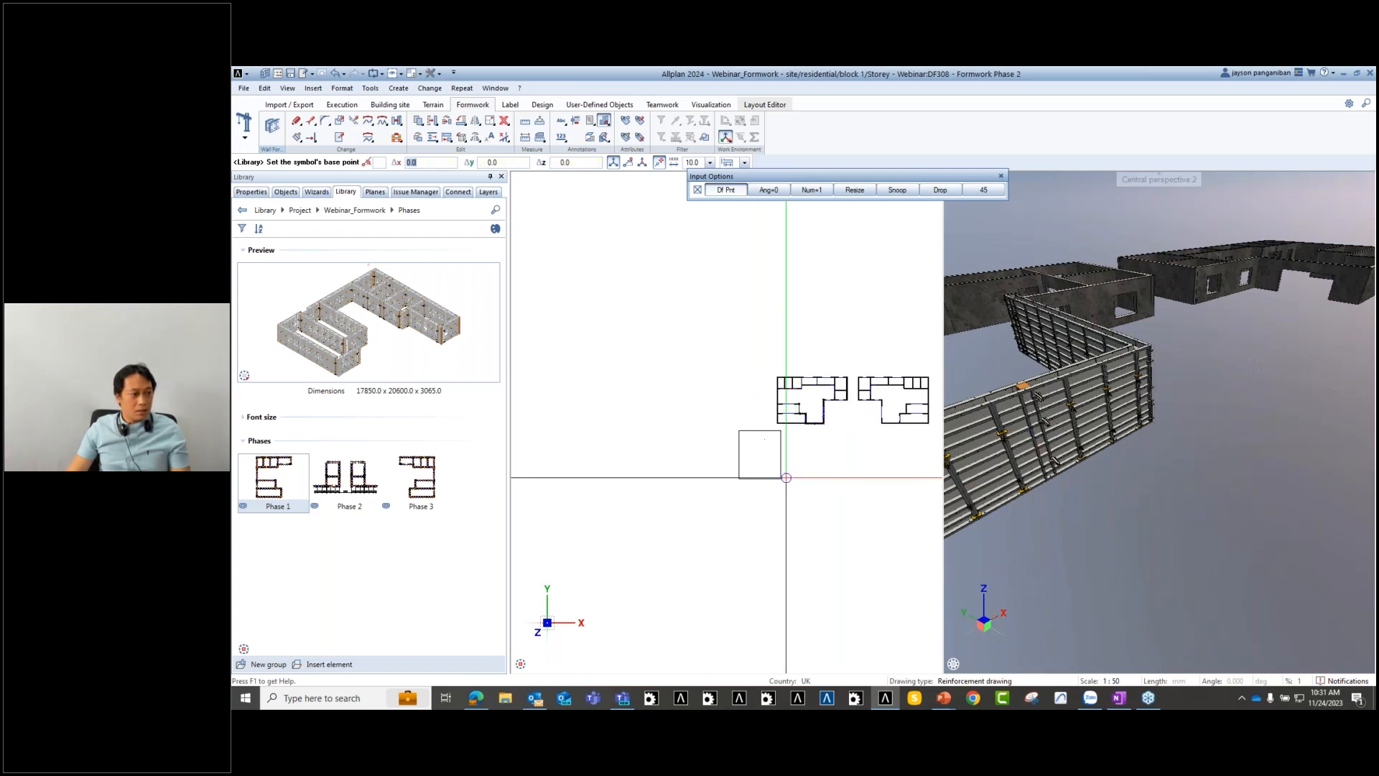
scroll(1088, 412, "up", 3)
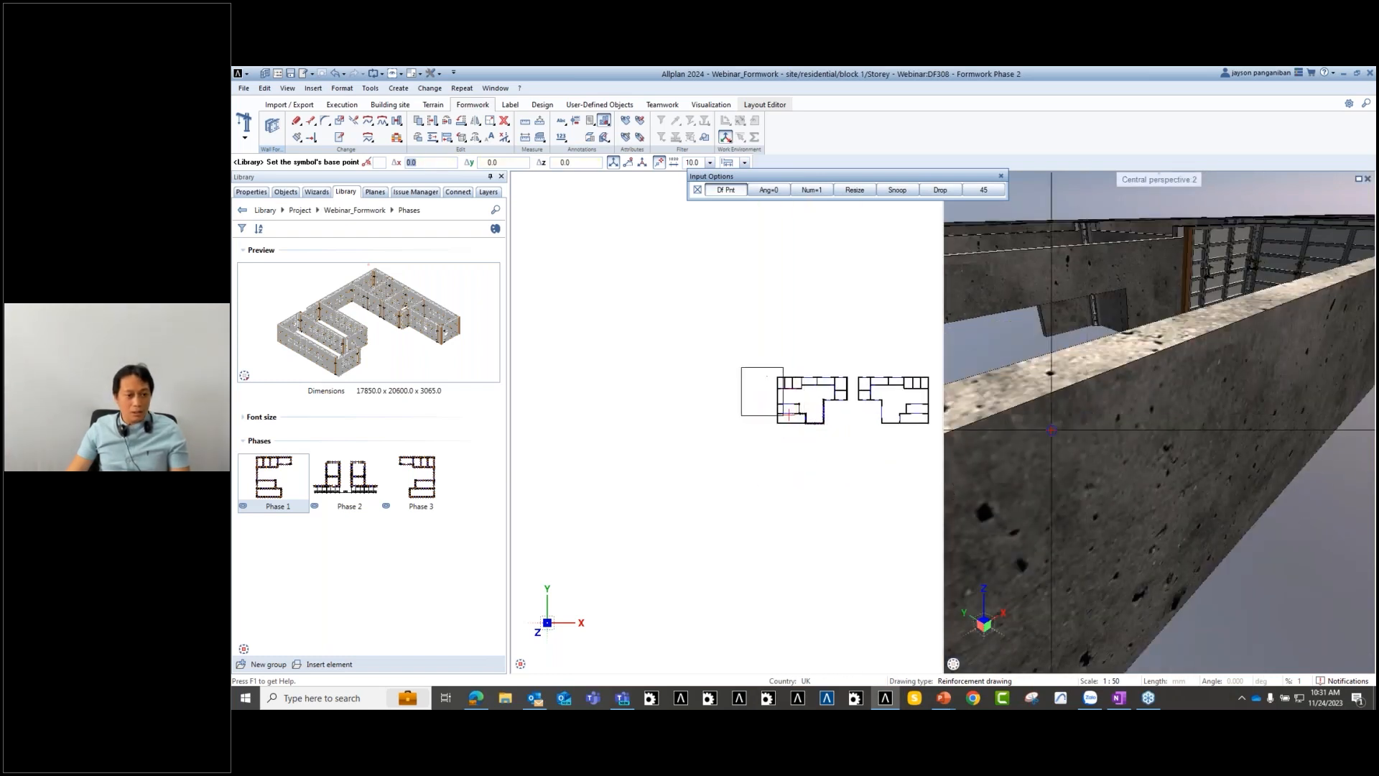
key("Escape")
- Hide the DF308 Phase 2 formwork and return to the Library
left_click(285, 192)
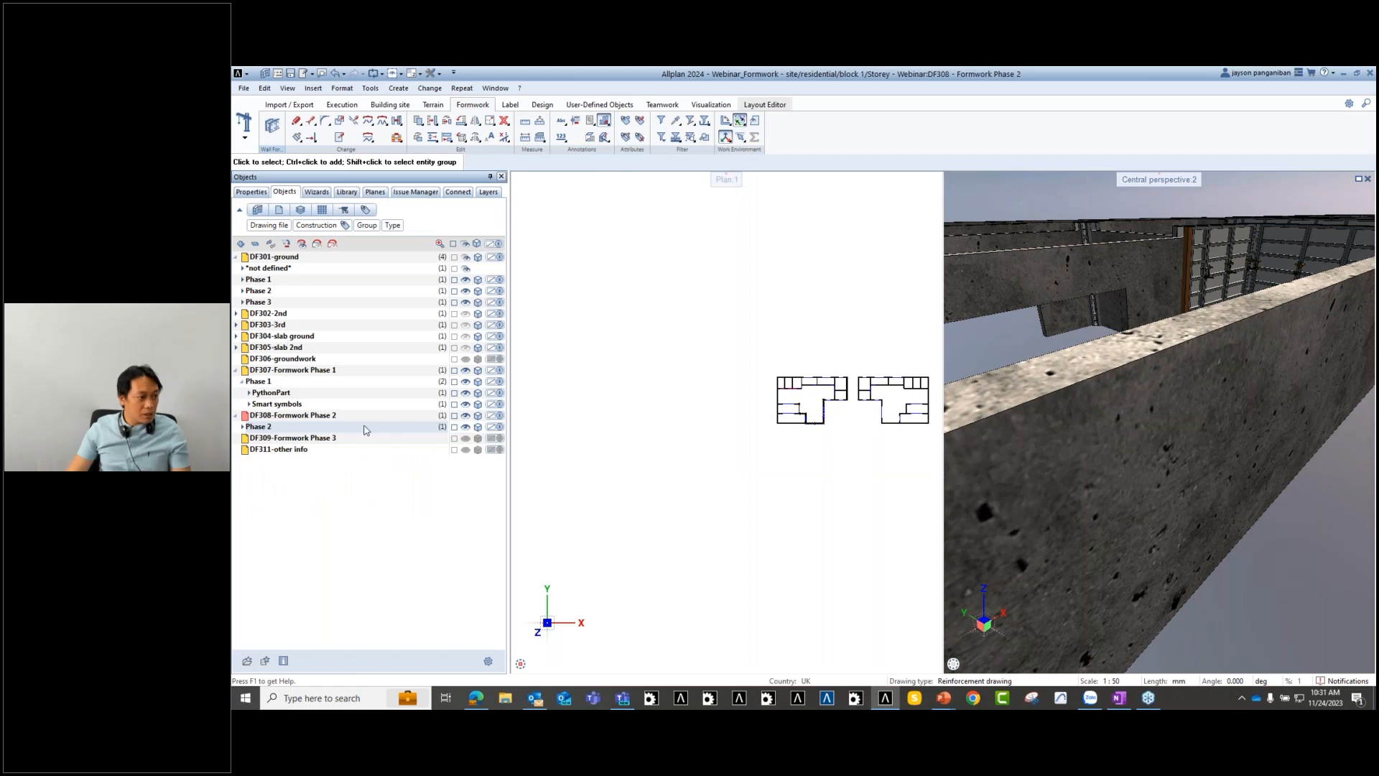
left_click(467, 427)
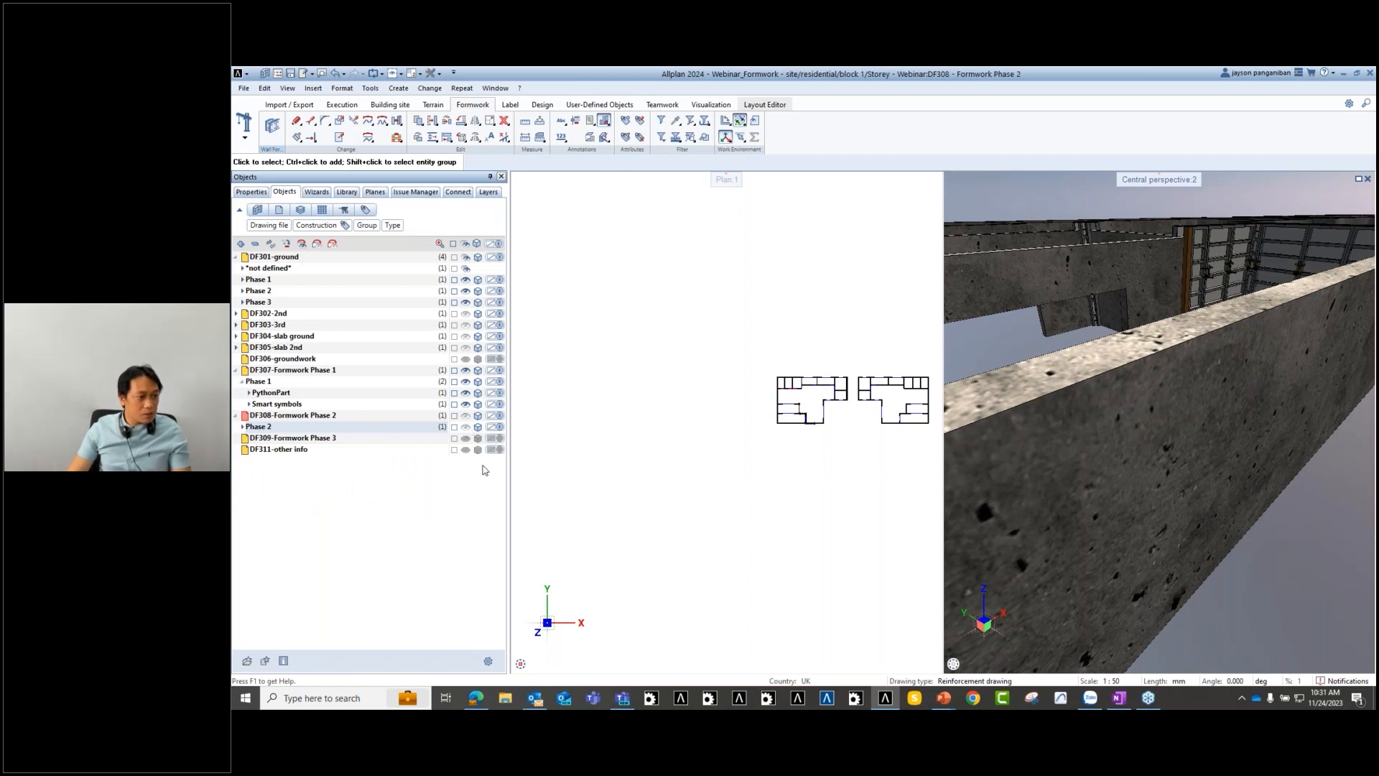
scroll(1151, 452, "down", 3)
middle_click_drag(1152, 452, 1006, 518)
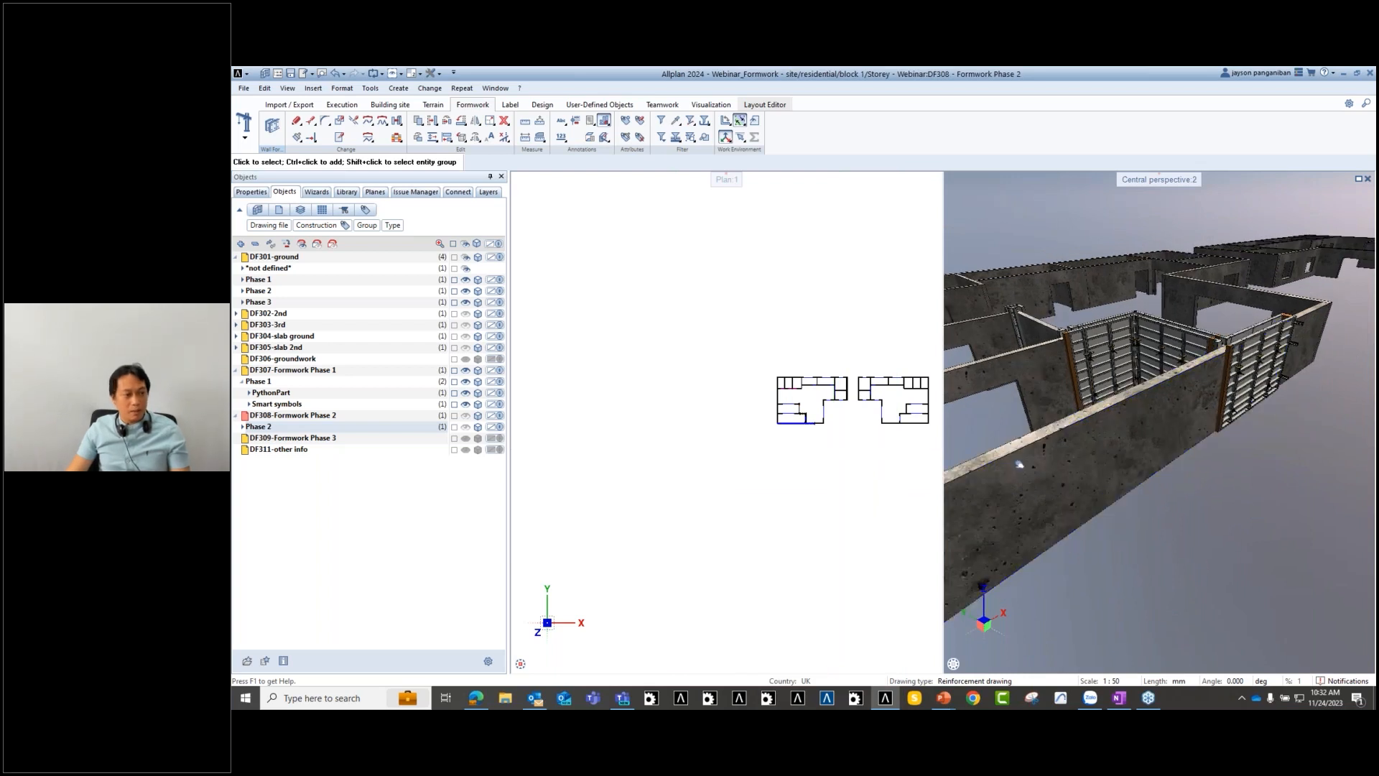
left_click(316, 192)
- Place the Phase 1 and Phase 2 formwork symbols from the Phases library into the model
left_click(345, 192)
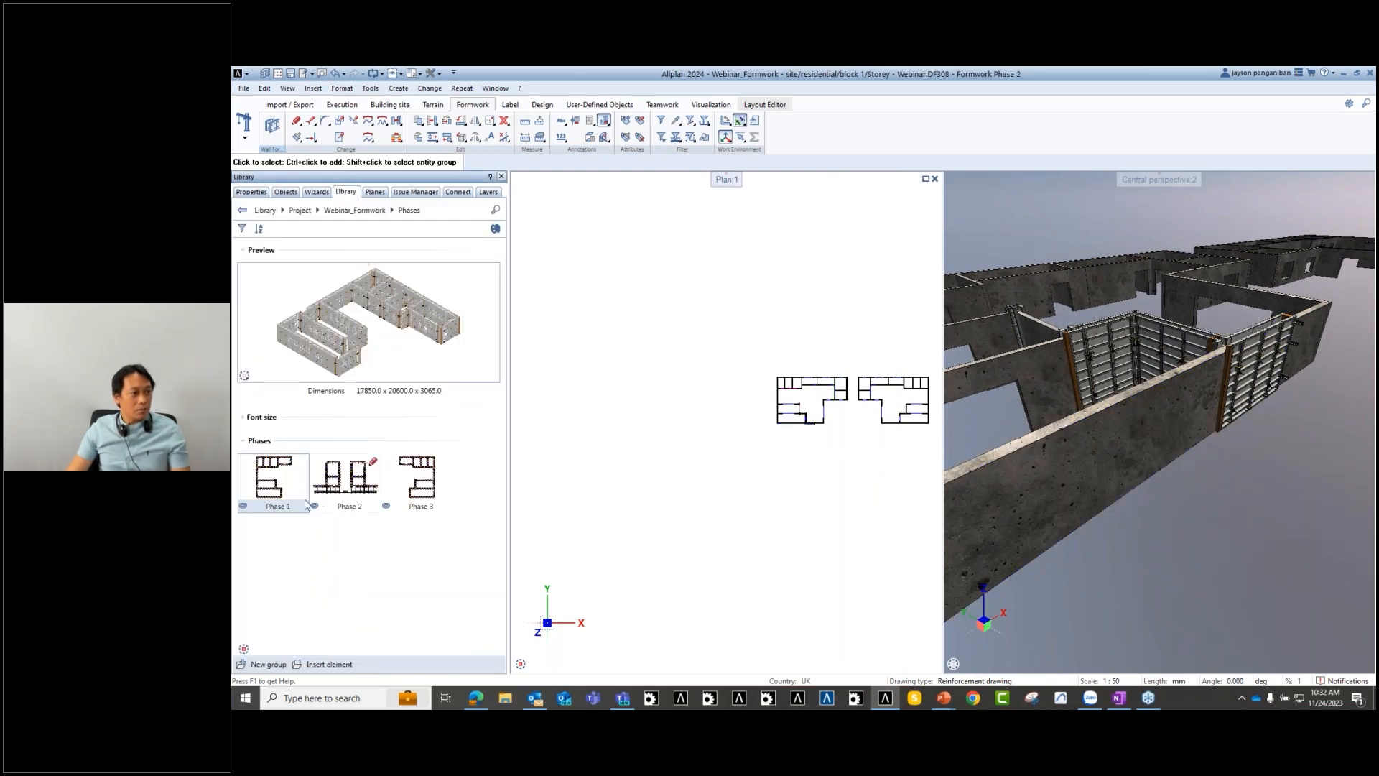
double_click(273, 493)
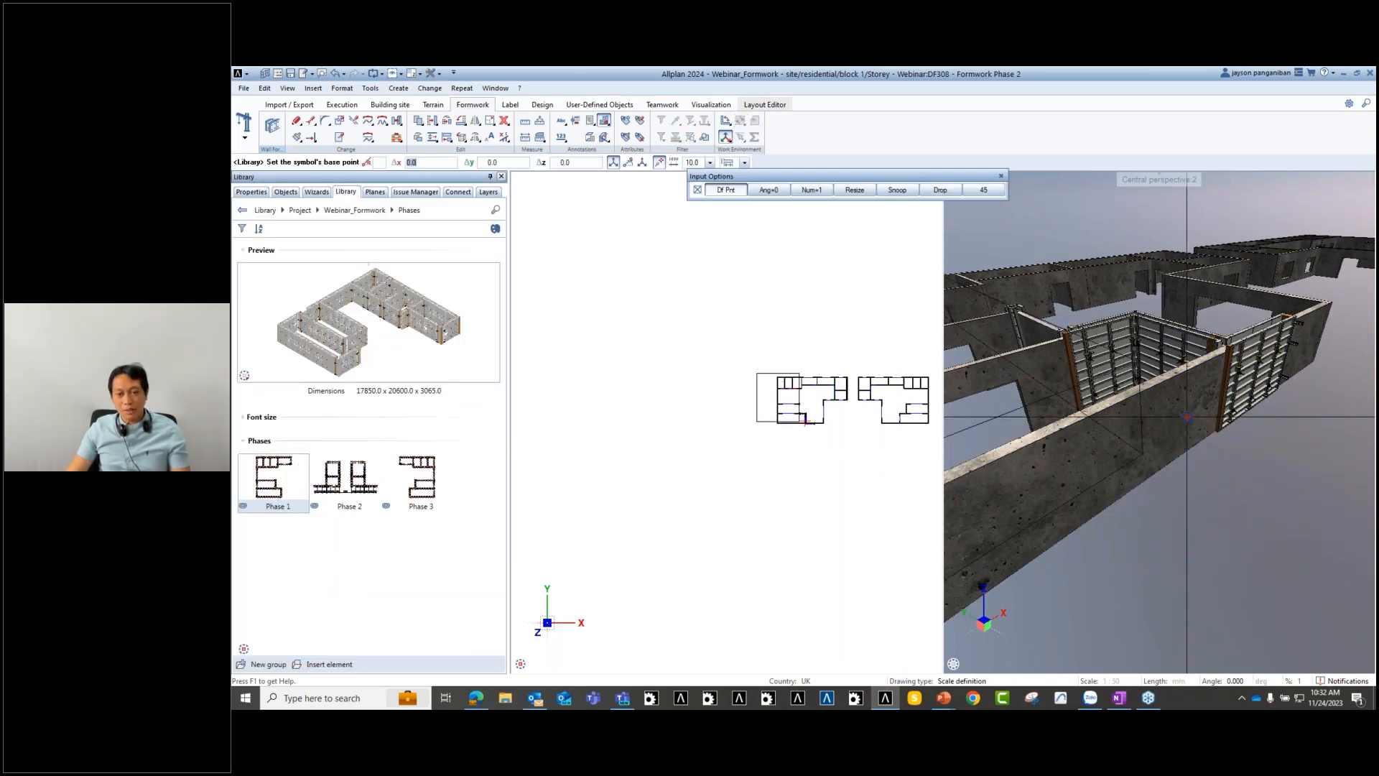
left_click(1266, 379)
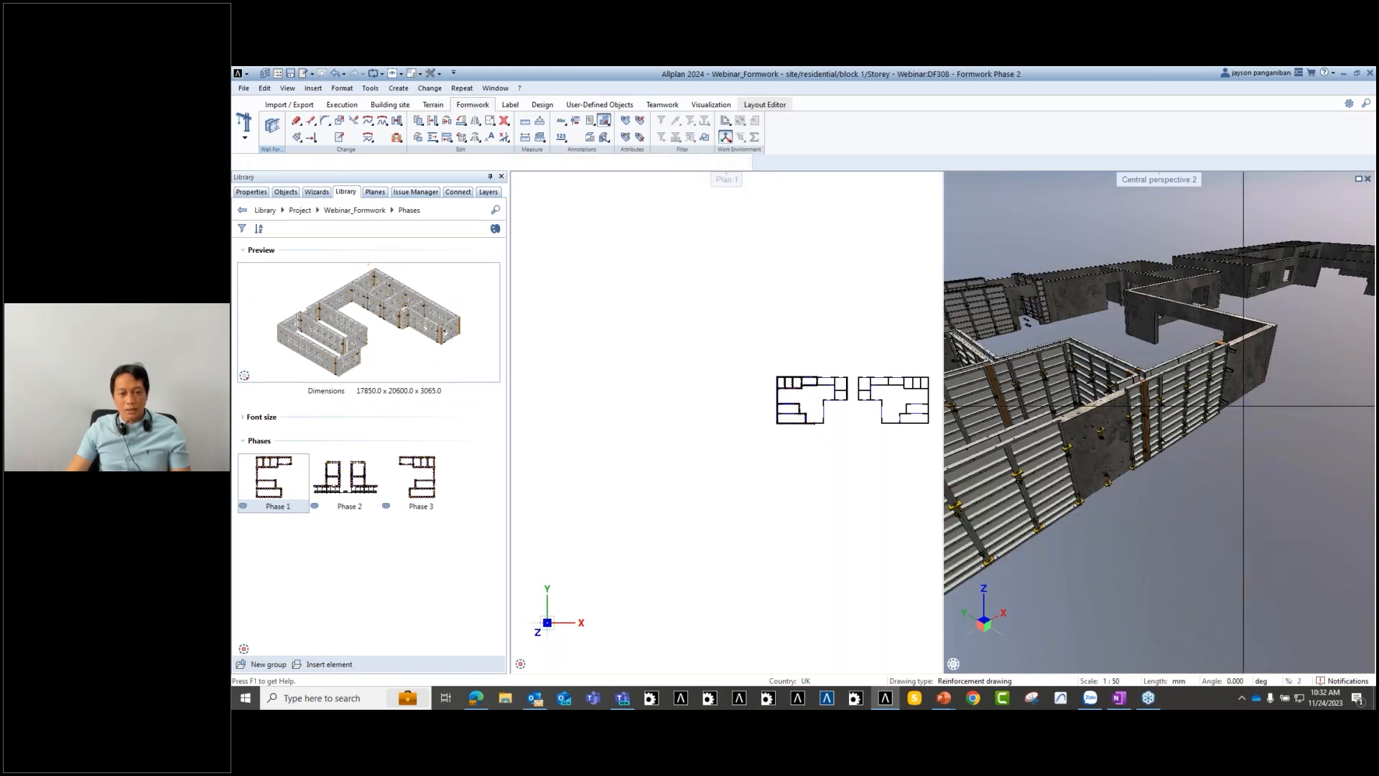
scroll(1110, 484, "down", 3)
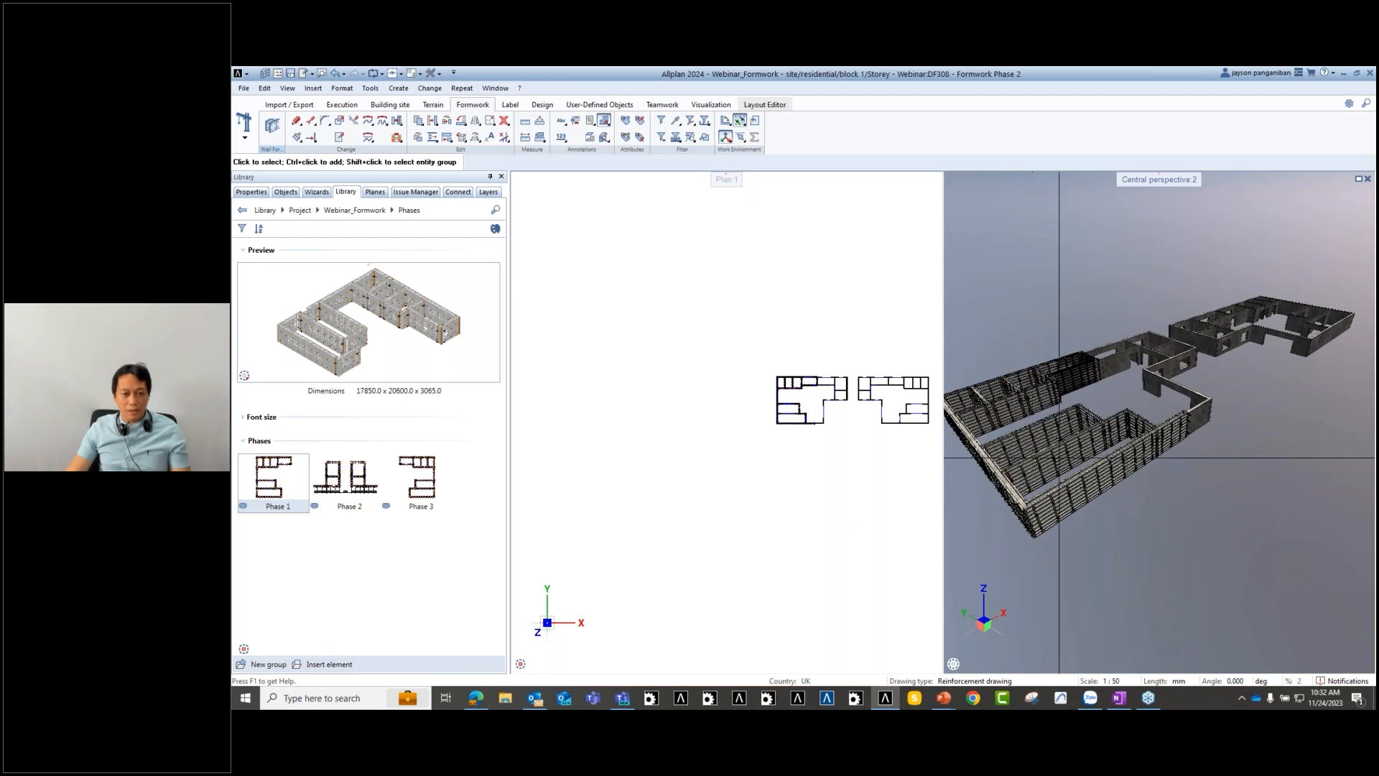
scroll(1110, 485, "up", 2)
left_click(340, 490)
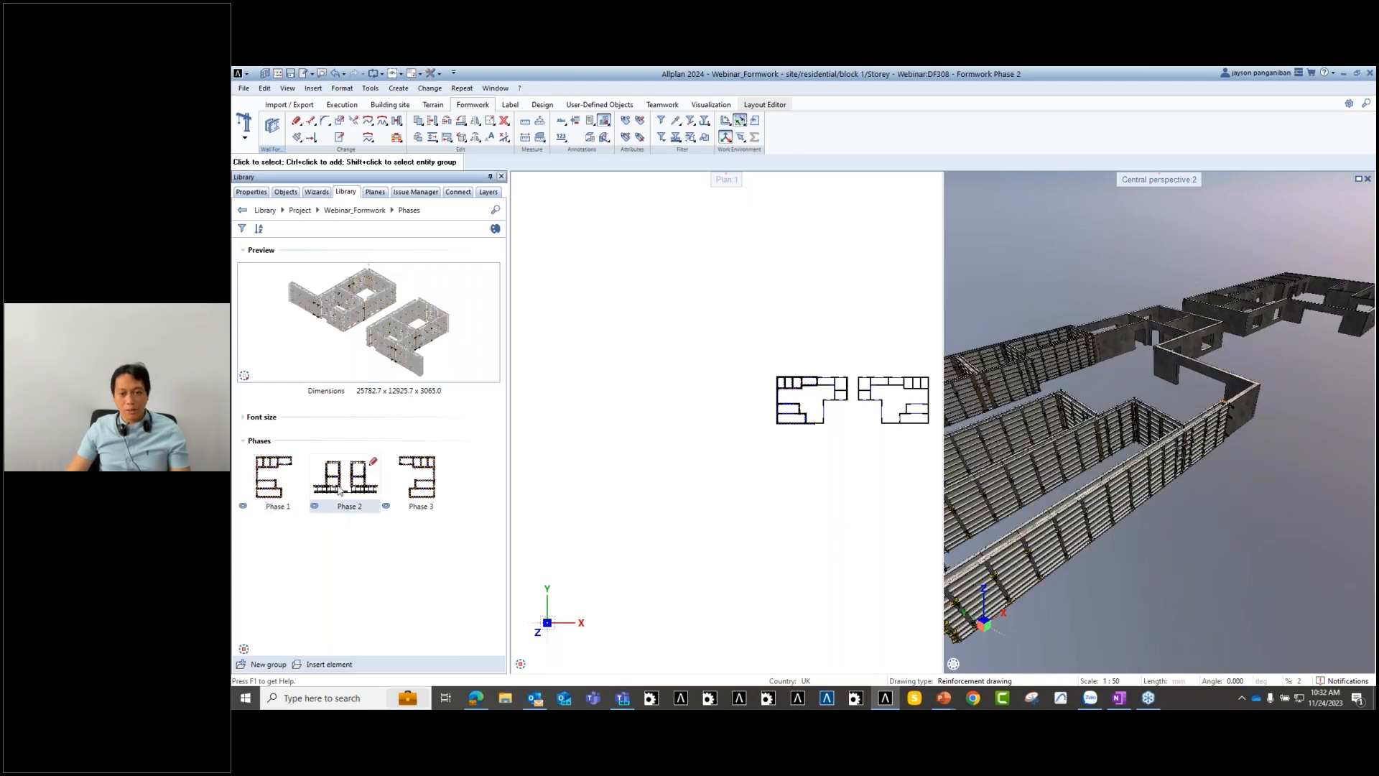
double_click(340, 491)
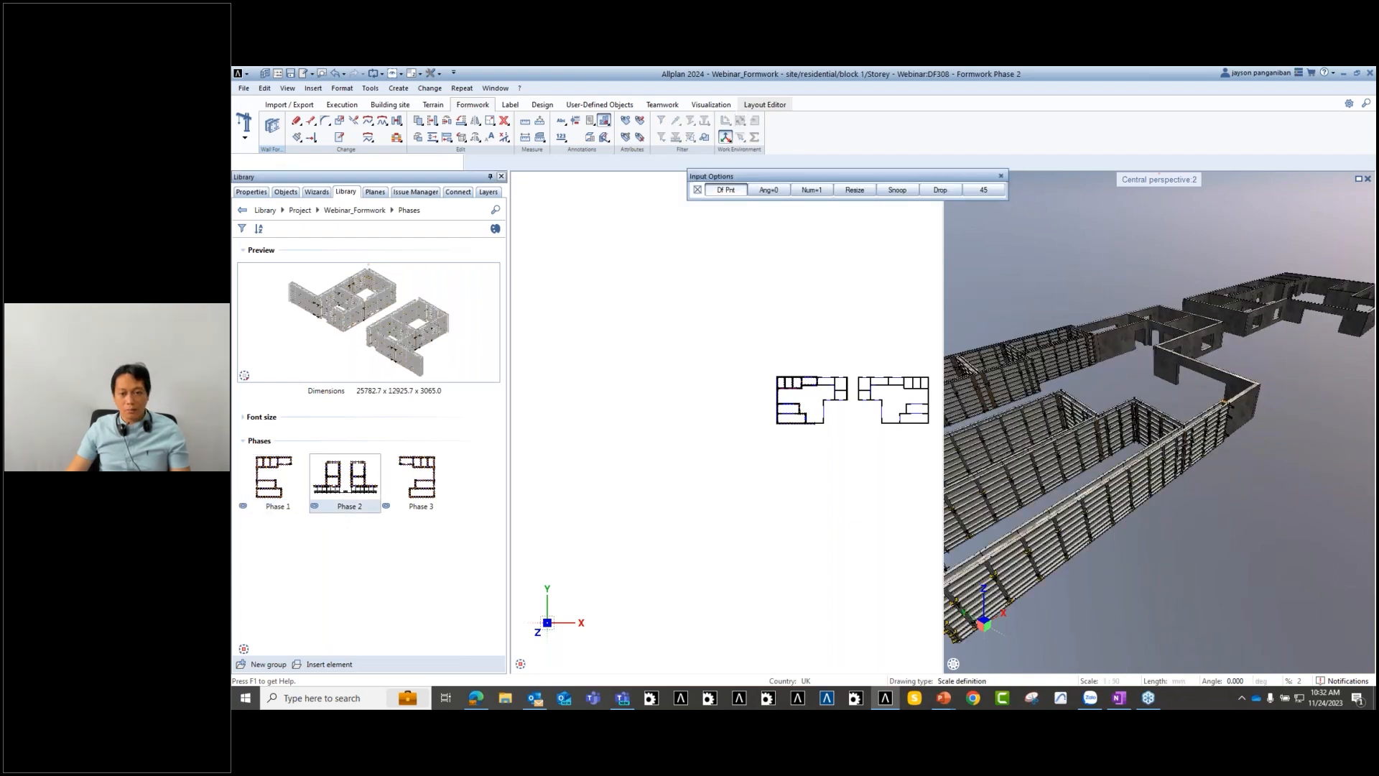
left_click(1254, 415)
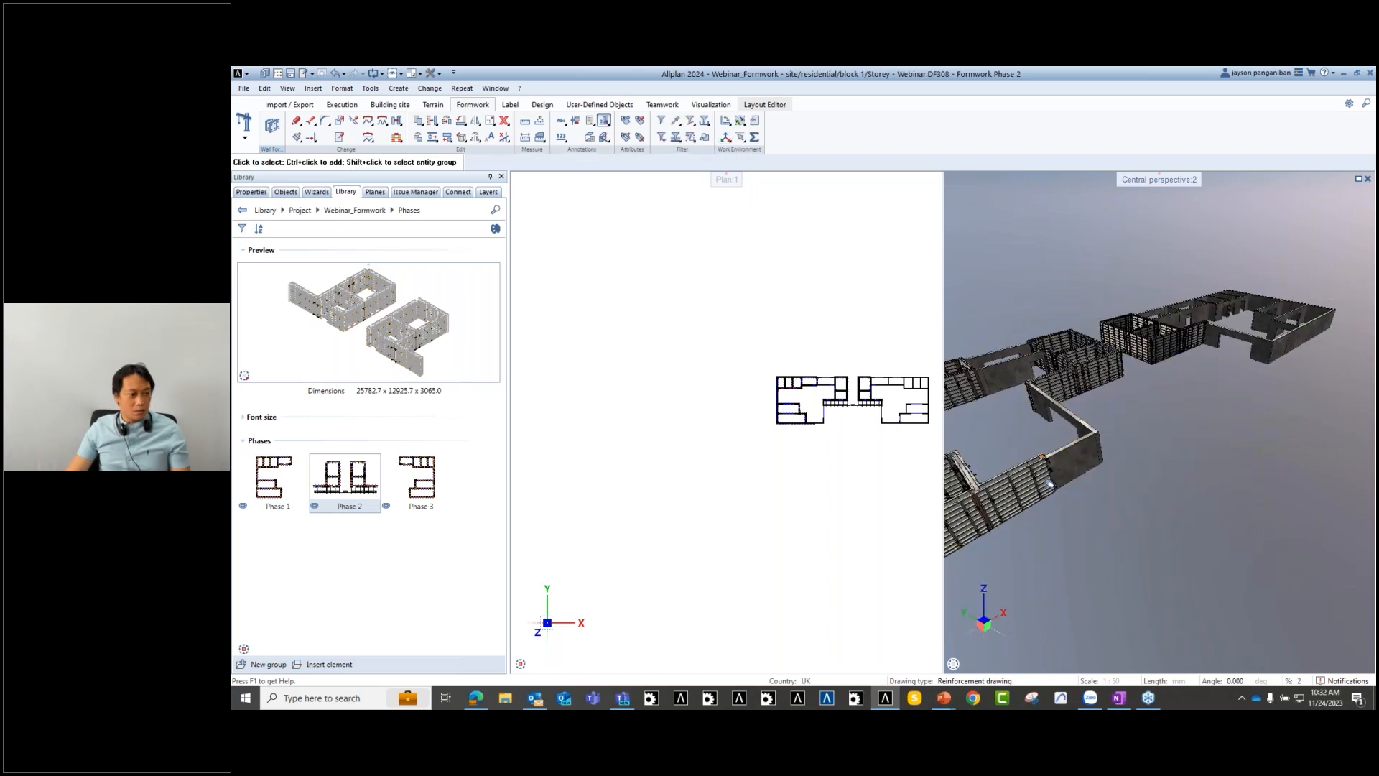
- Place the Phase 3 formwork group on the far building's walls
left_click(420, 490)
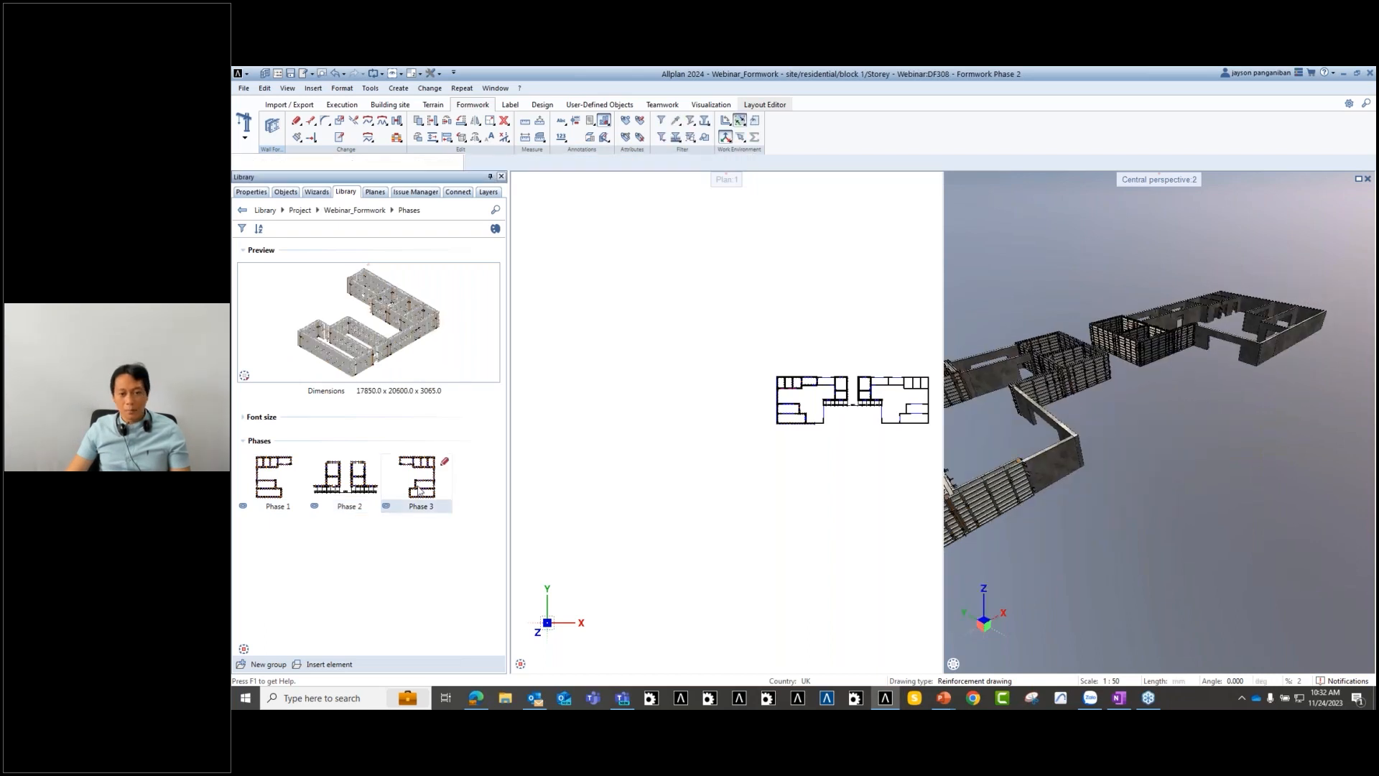
double_click(420, 490)
left_click(1255, 445)
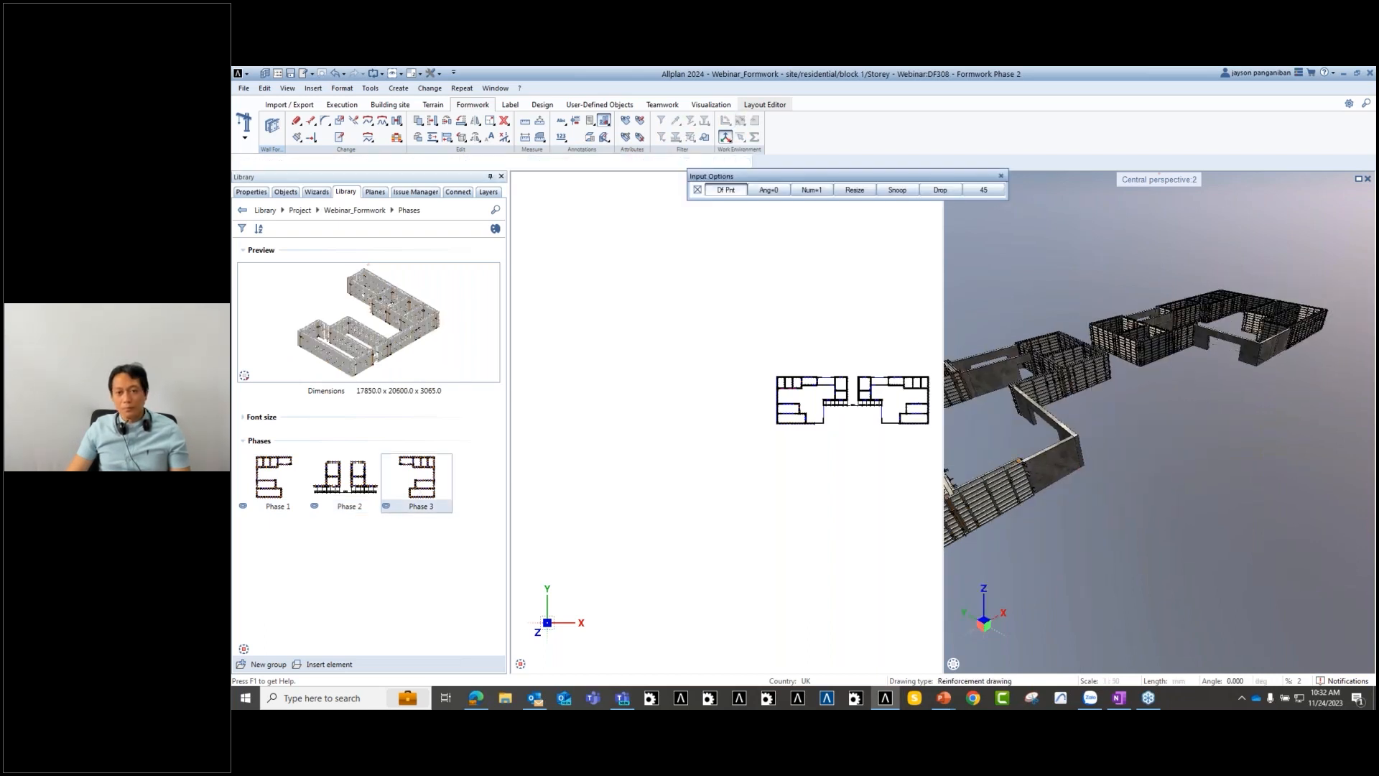
scroll(1104, 397, "down", 1)
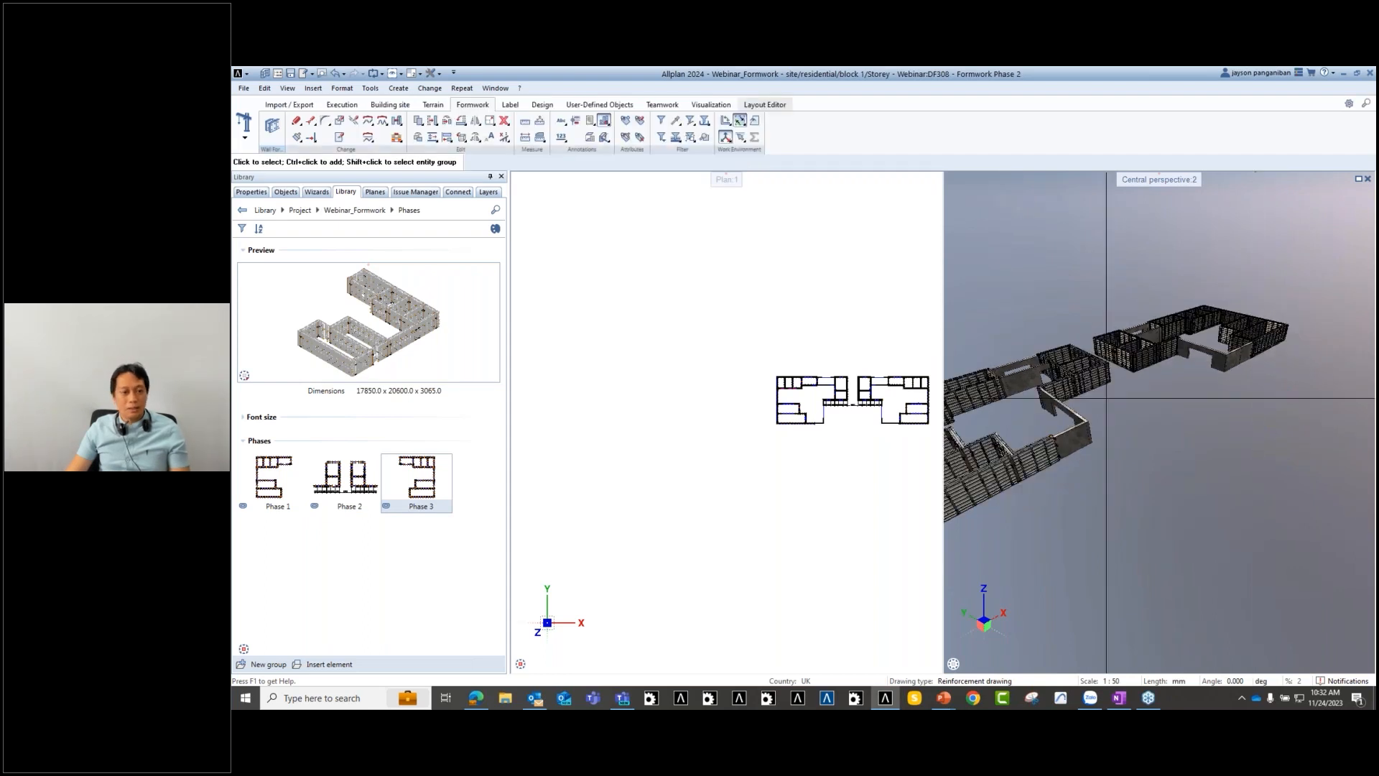
middle_click_drag(891, 392, 831, 400)
scroll(1149, 391, "up", 3)
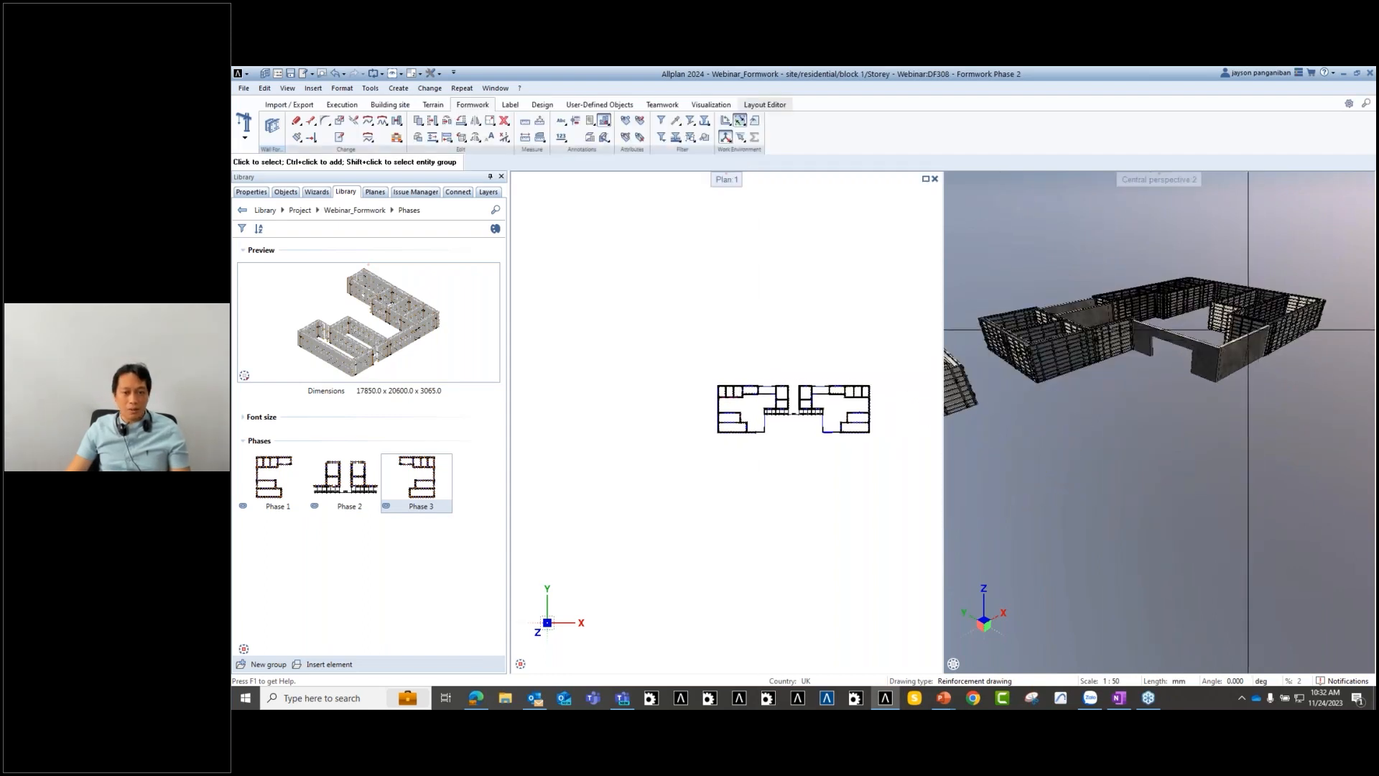
scroll(1243, 327, "down", 2)
scroll(1016, 470, "up", 2)
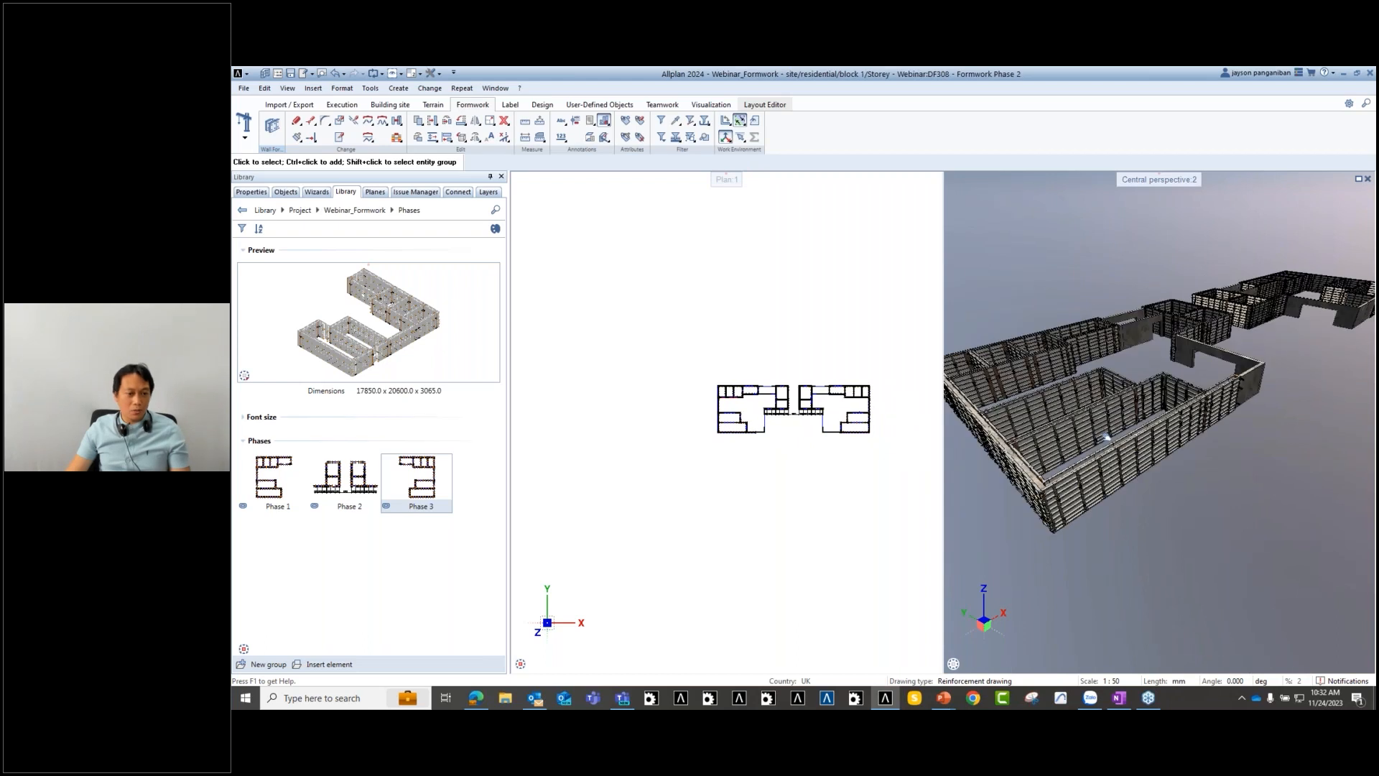
scroll(706, 451, "up", 3)
scroll(708, 452, "up", 1)
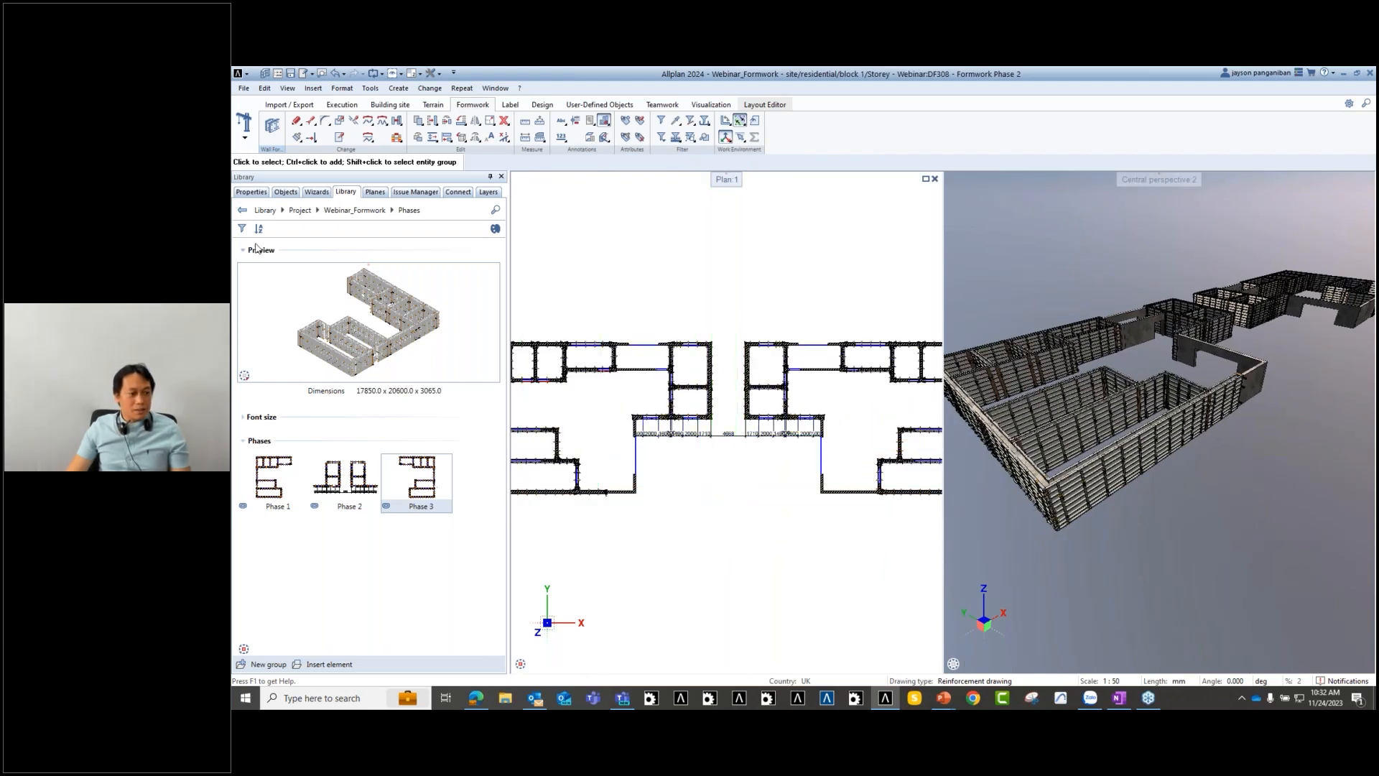
left_click(285, 192)
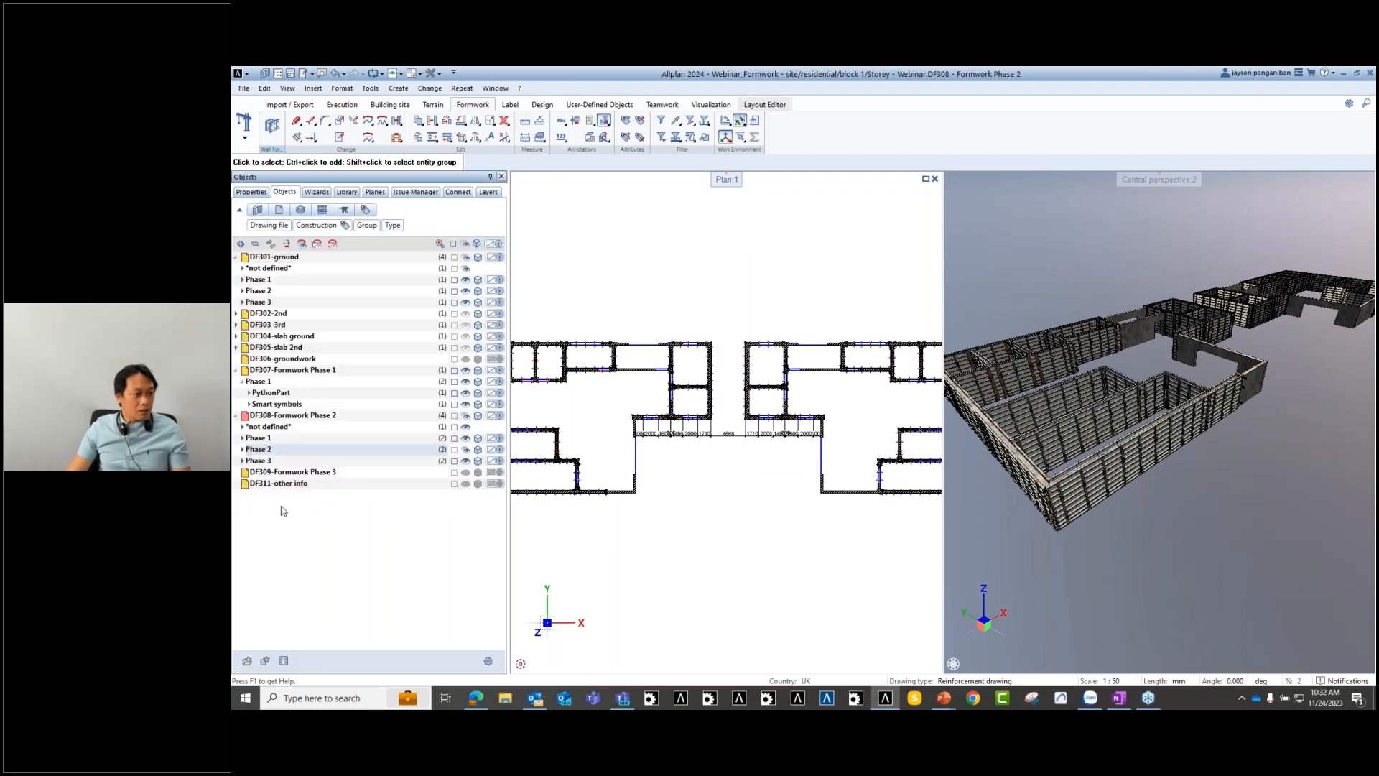
- Show DF308's Phase 3 contents and inspect the Phases 1–3 formwork in plan and 3D
left_click(467, 461)
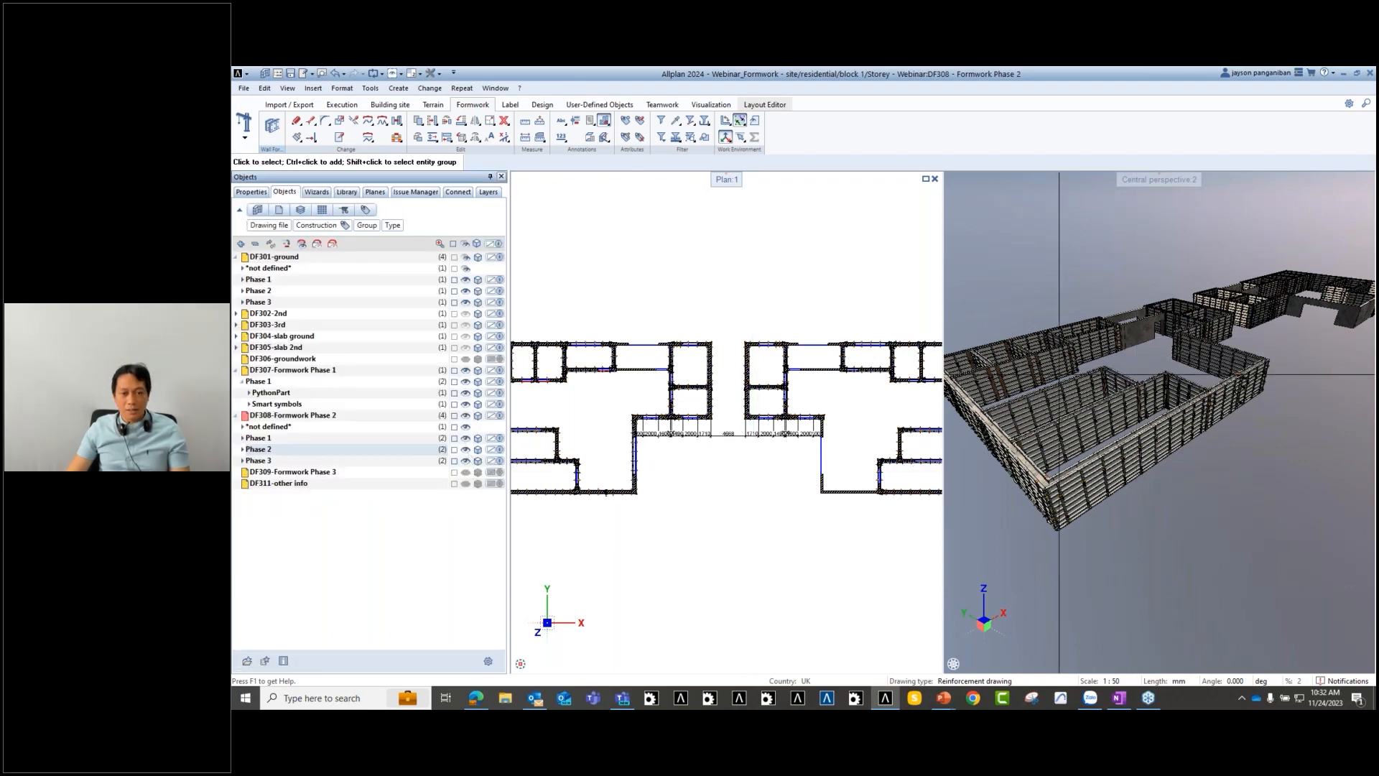
scroll(1125, 397, "up", 2)
middle_click_drag(1124, 397, 1135, 507)
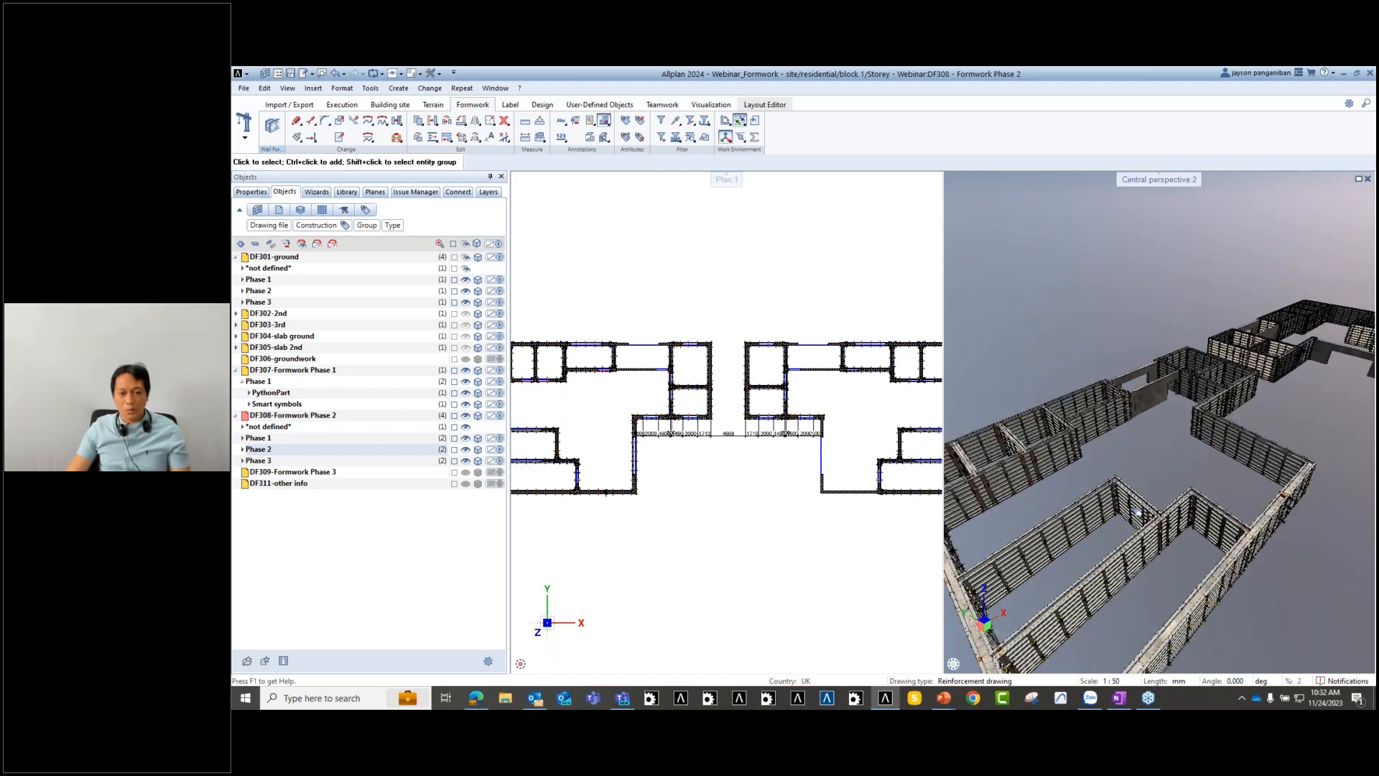
scroll(1161, 377, "down", 3)
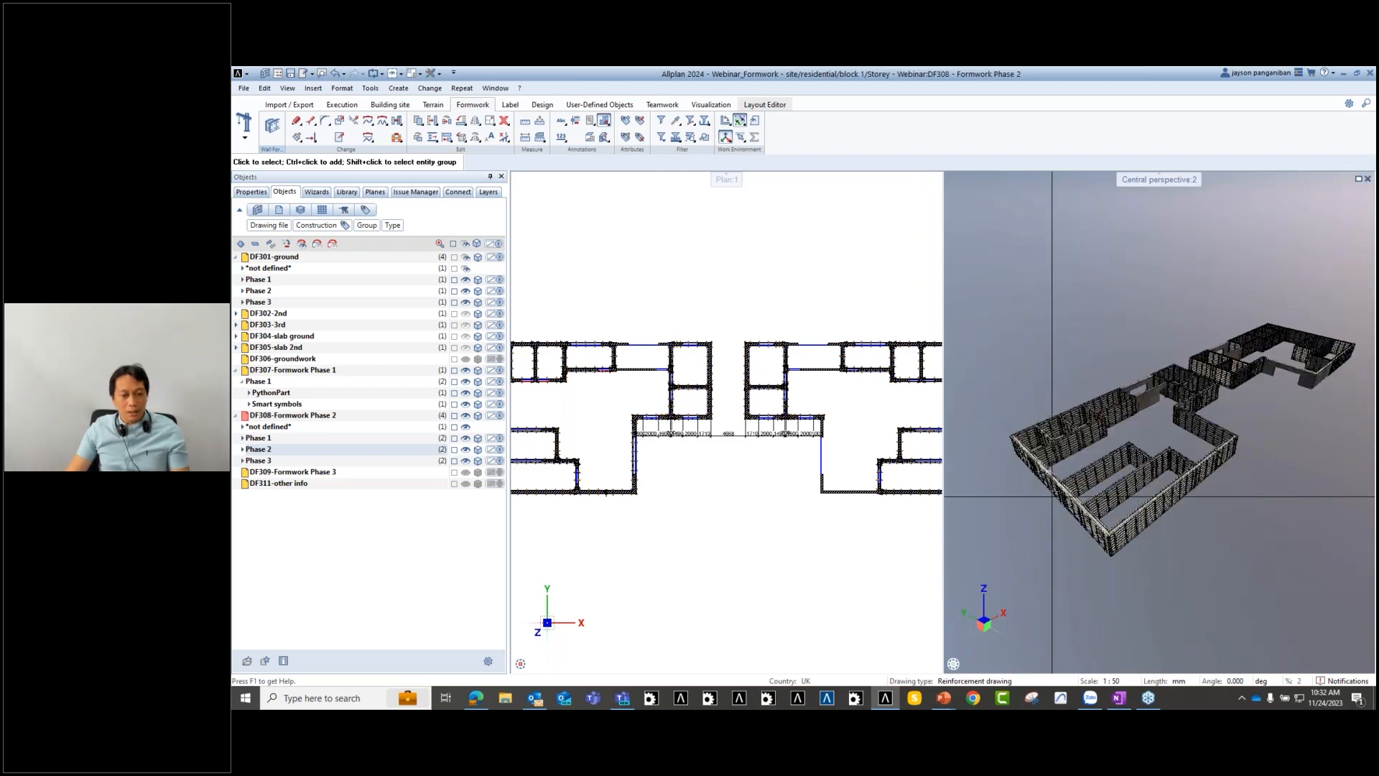
scroll(1056, 517, "up", 2)
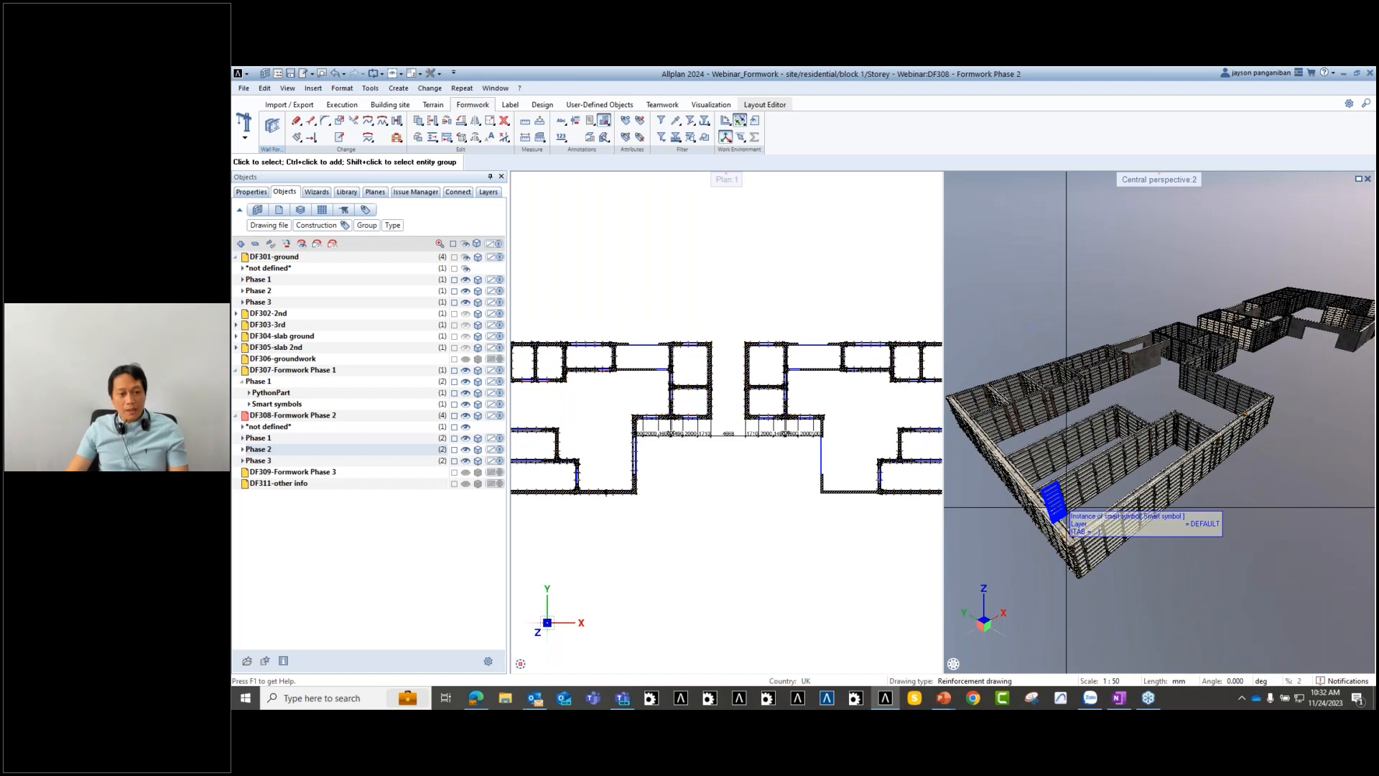
mouse_move(1099, 483)
middle_mouse_down()
mouse_move(1111, 518)
mouse_move(1101, 482)
middle_mouse_up()
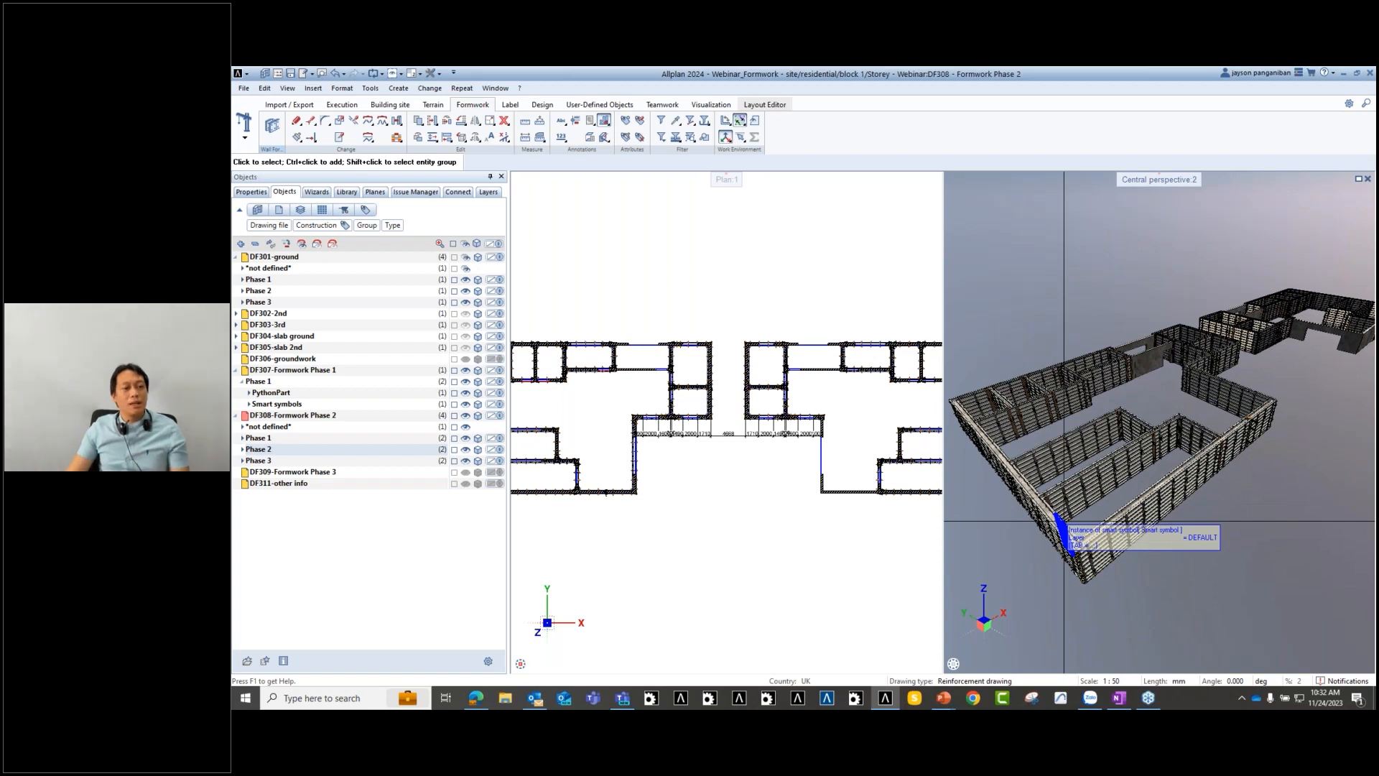
middle_click_drag(701, 548, 734, 510)
scroll(742, 547, "down", 1)
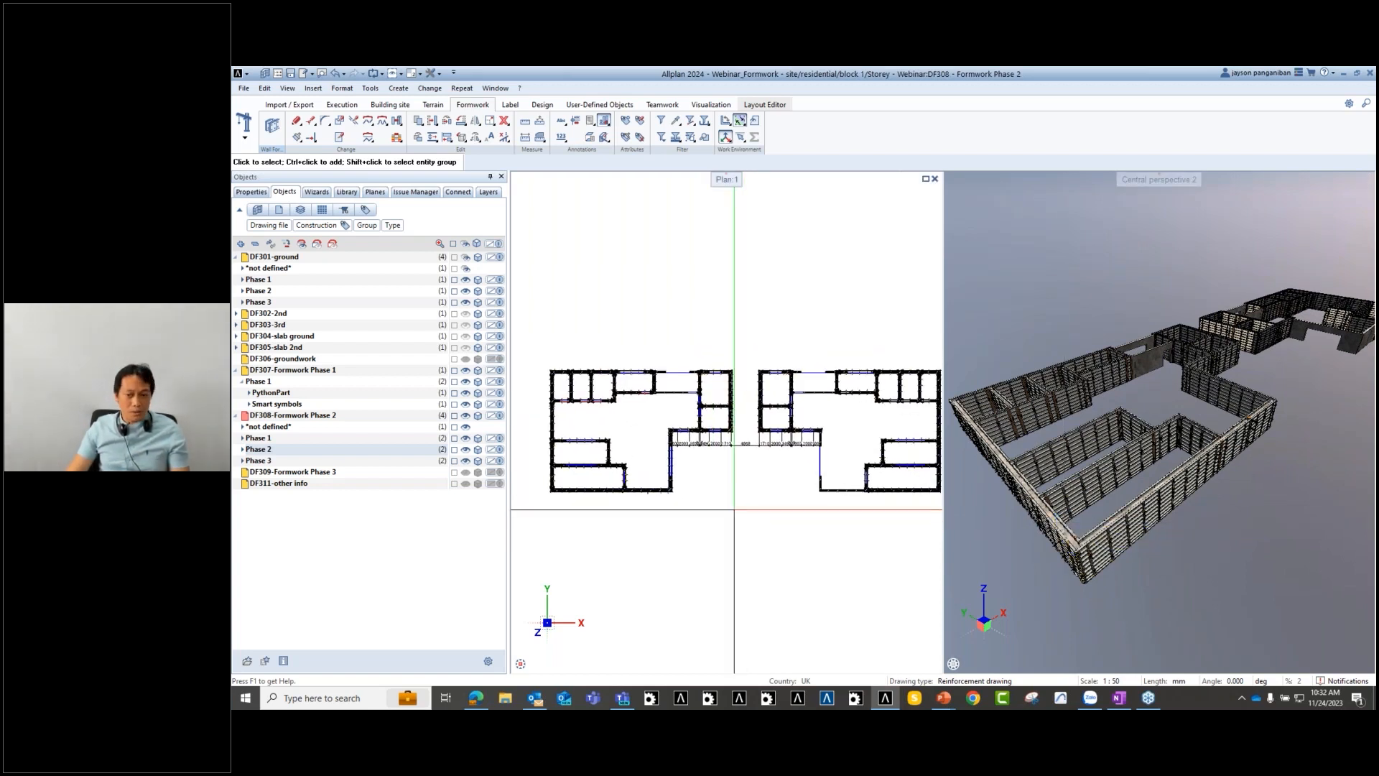
middle_click_drag(813, 532, 790, 530)
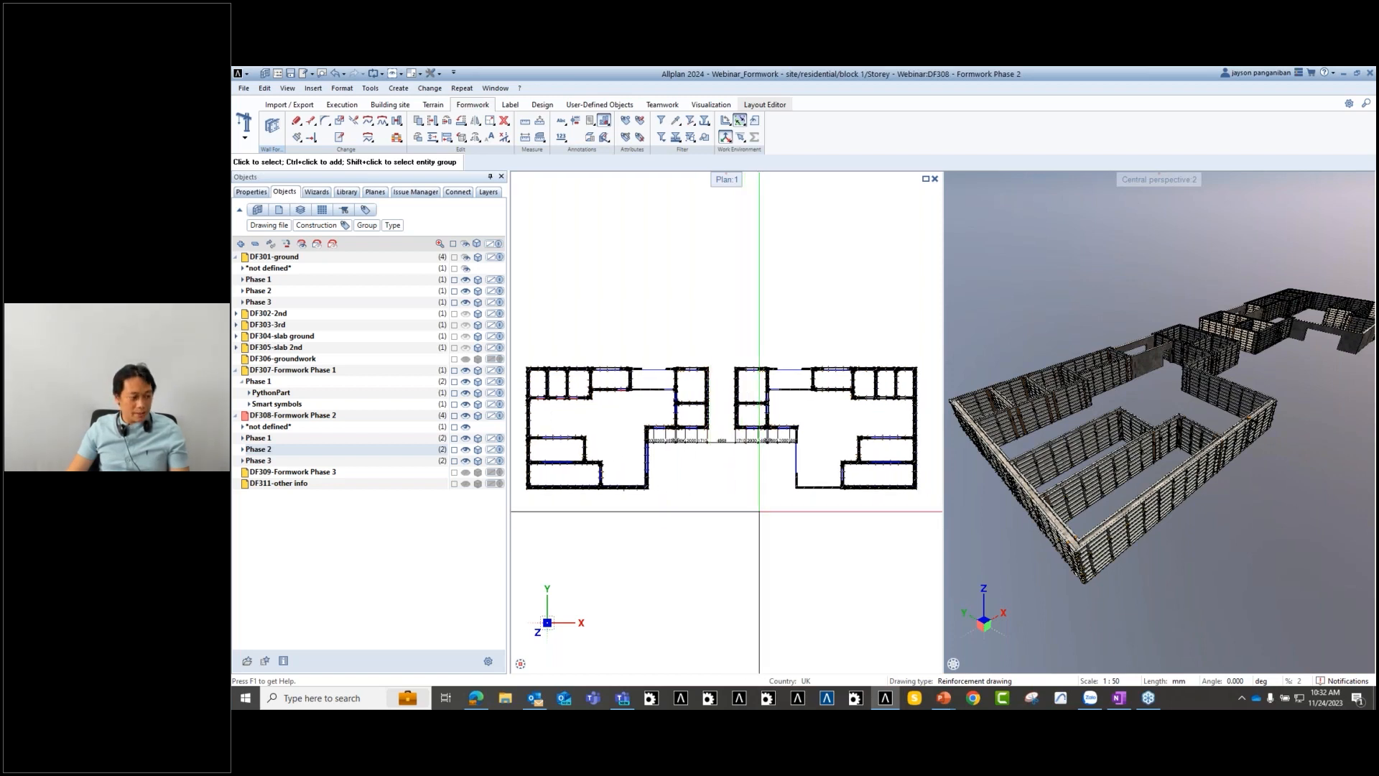
middle_click_drag(642, 273, 653, 277)
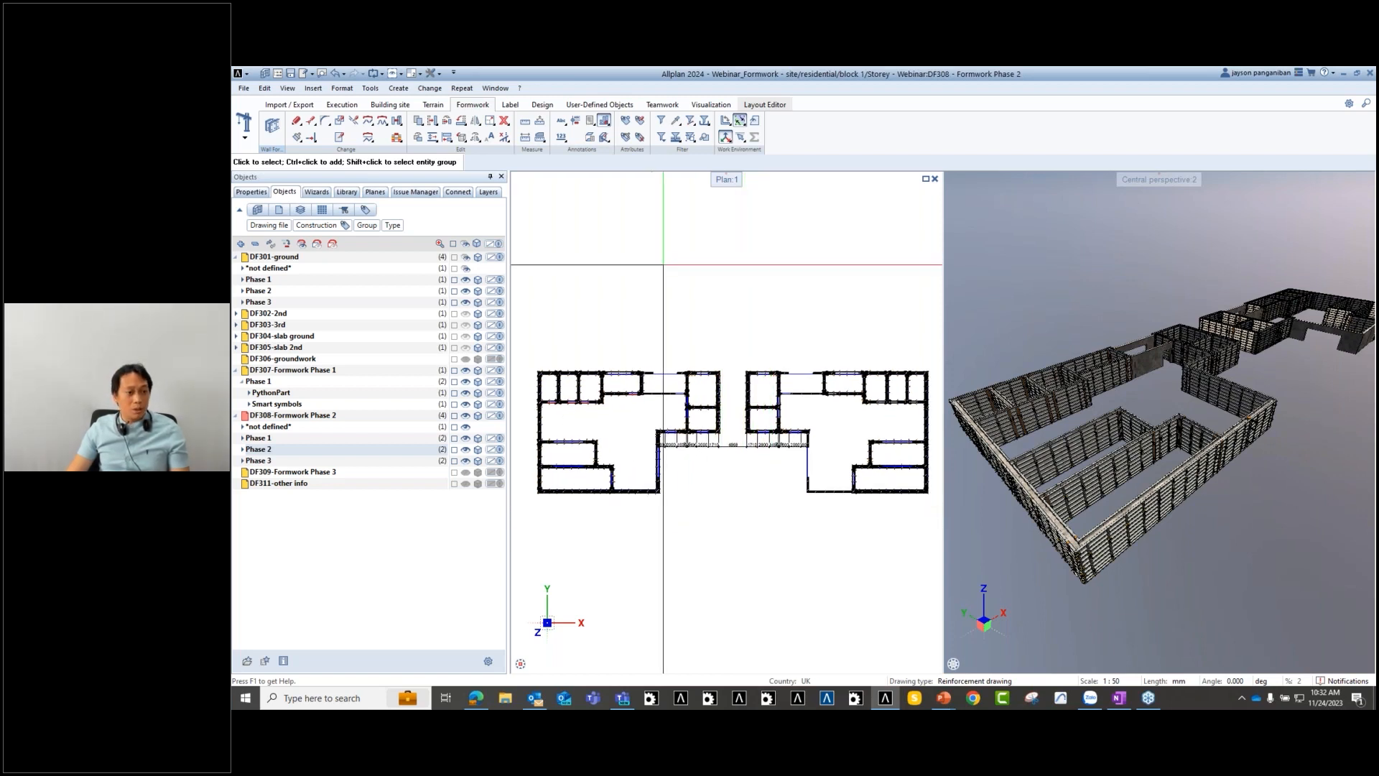
- Generate a quantity report using the Formwork-Overview.rdlc template for the selected elements
left_click(590, 124)
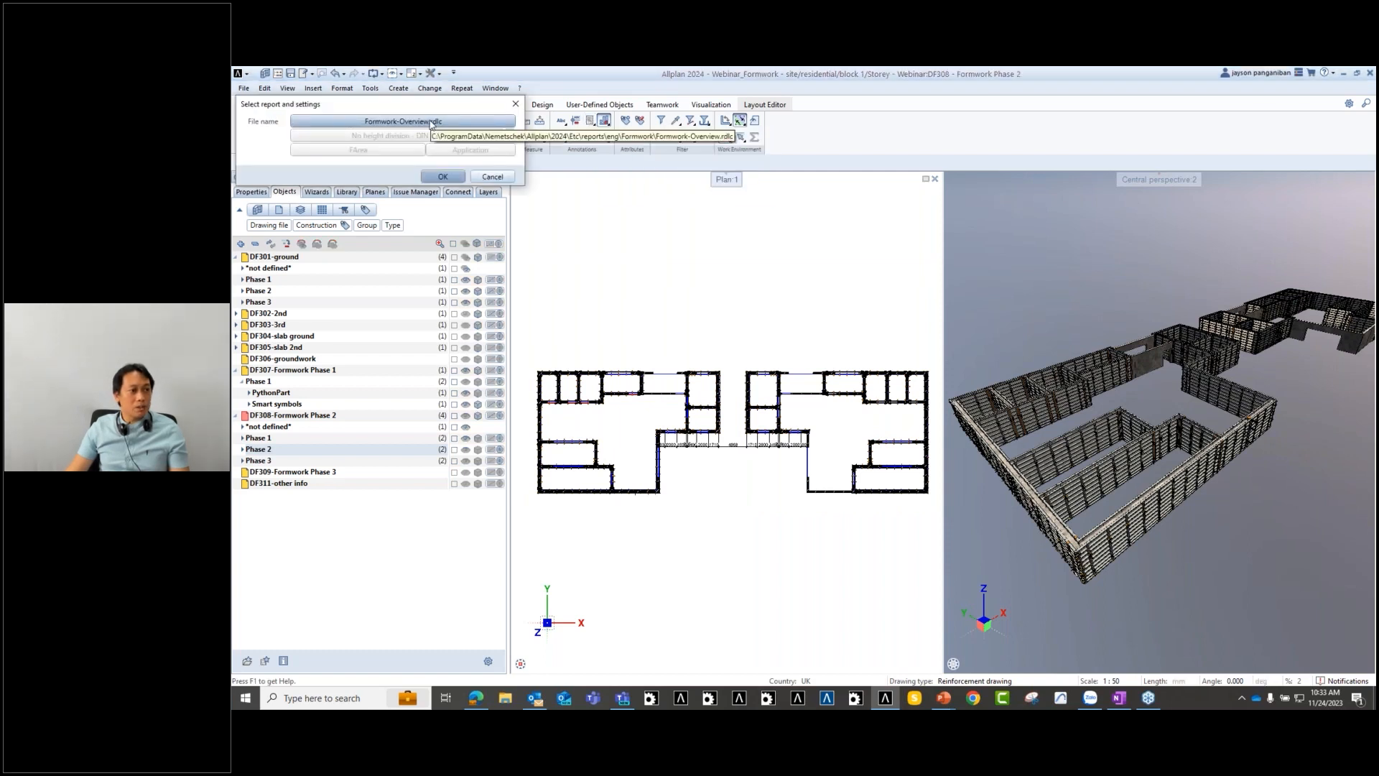
left_click(431, 122)
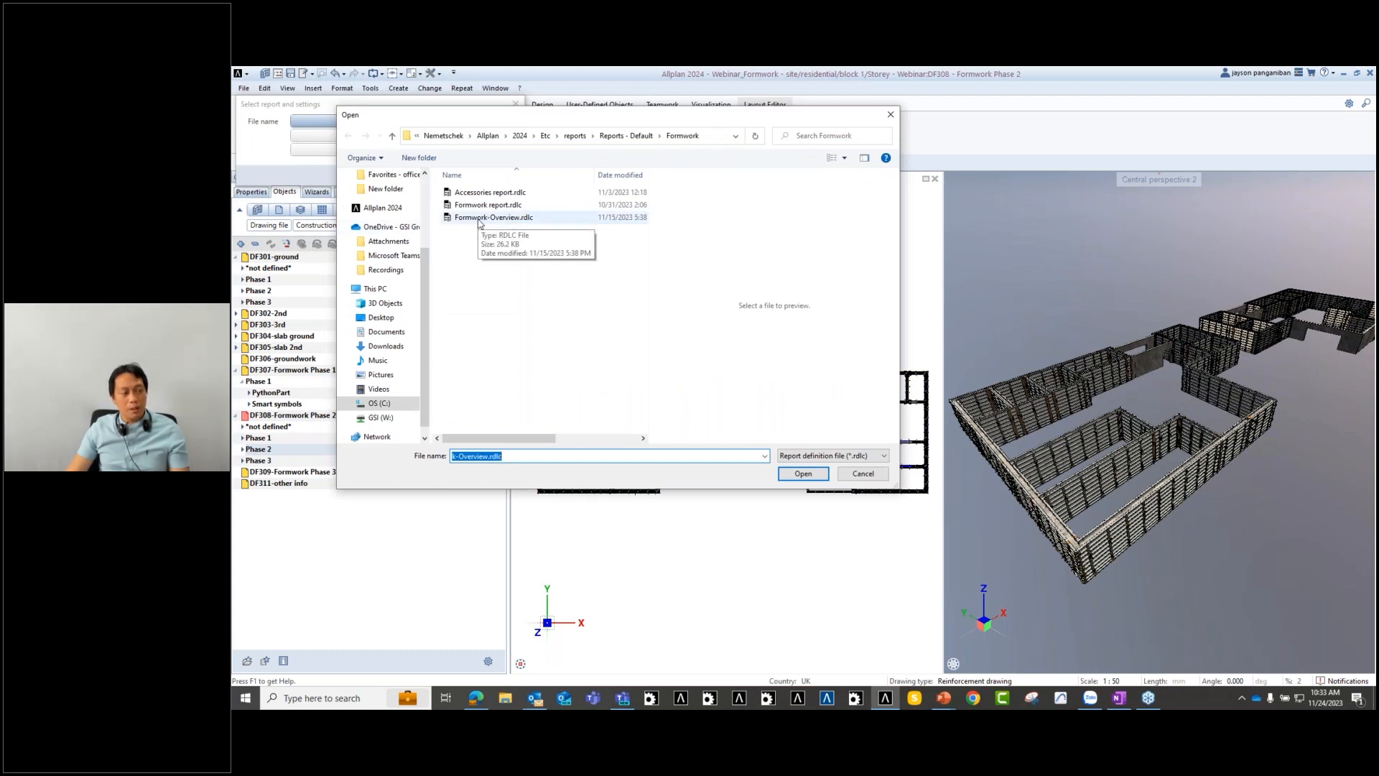
left_click(478, 218)
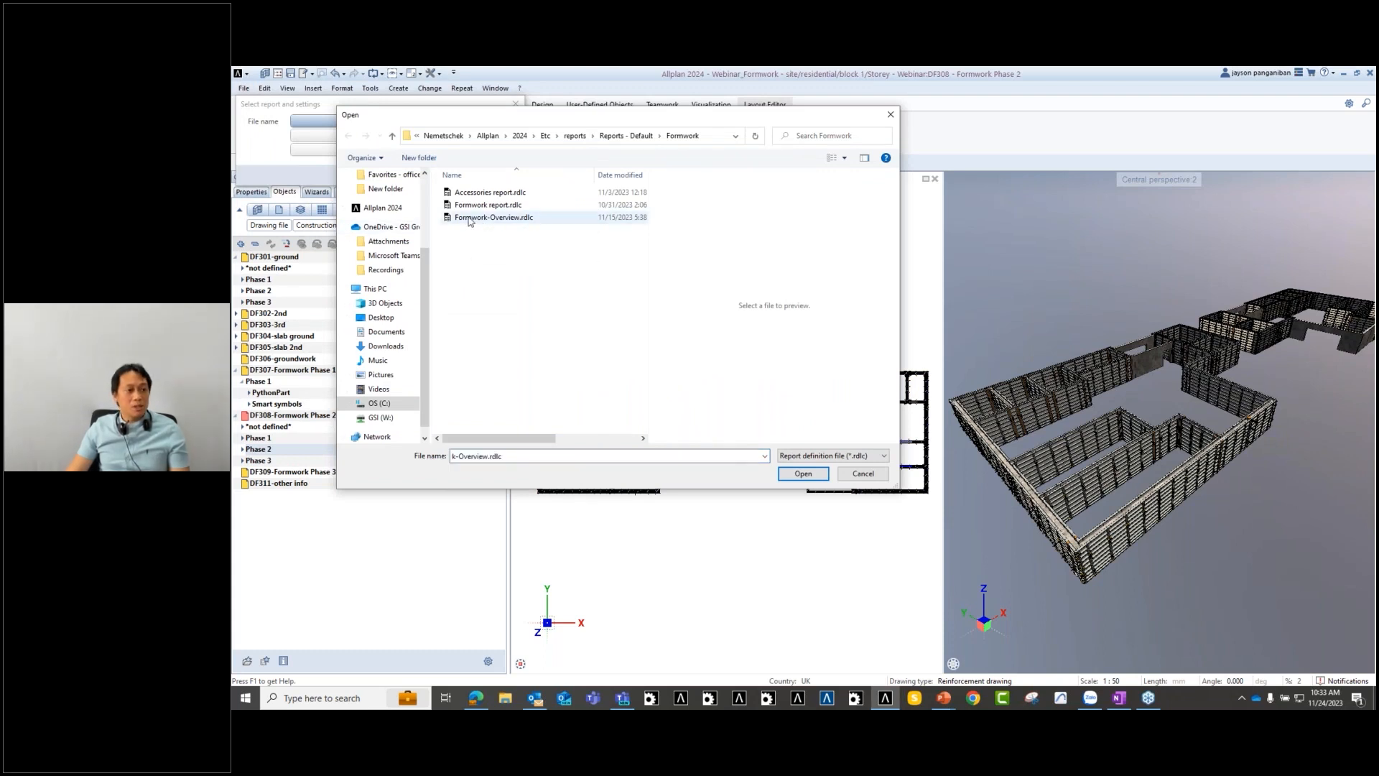
left_click(803, 476)
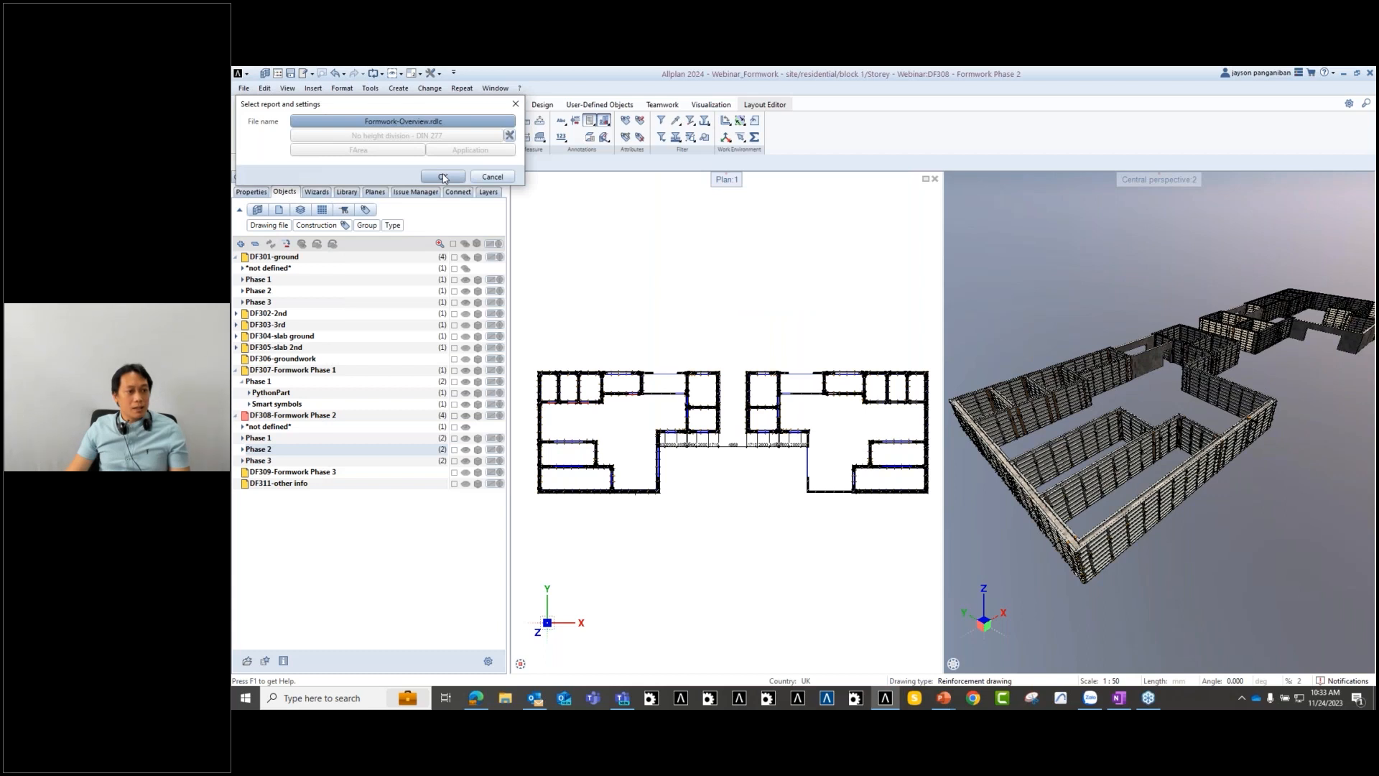
left_click(445, 177)
left_click(756, 189)
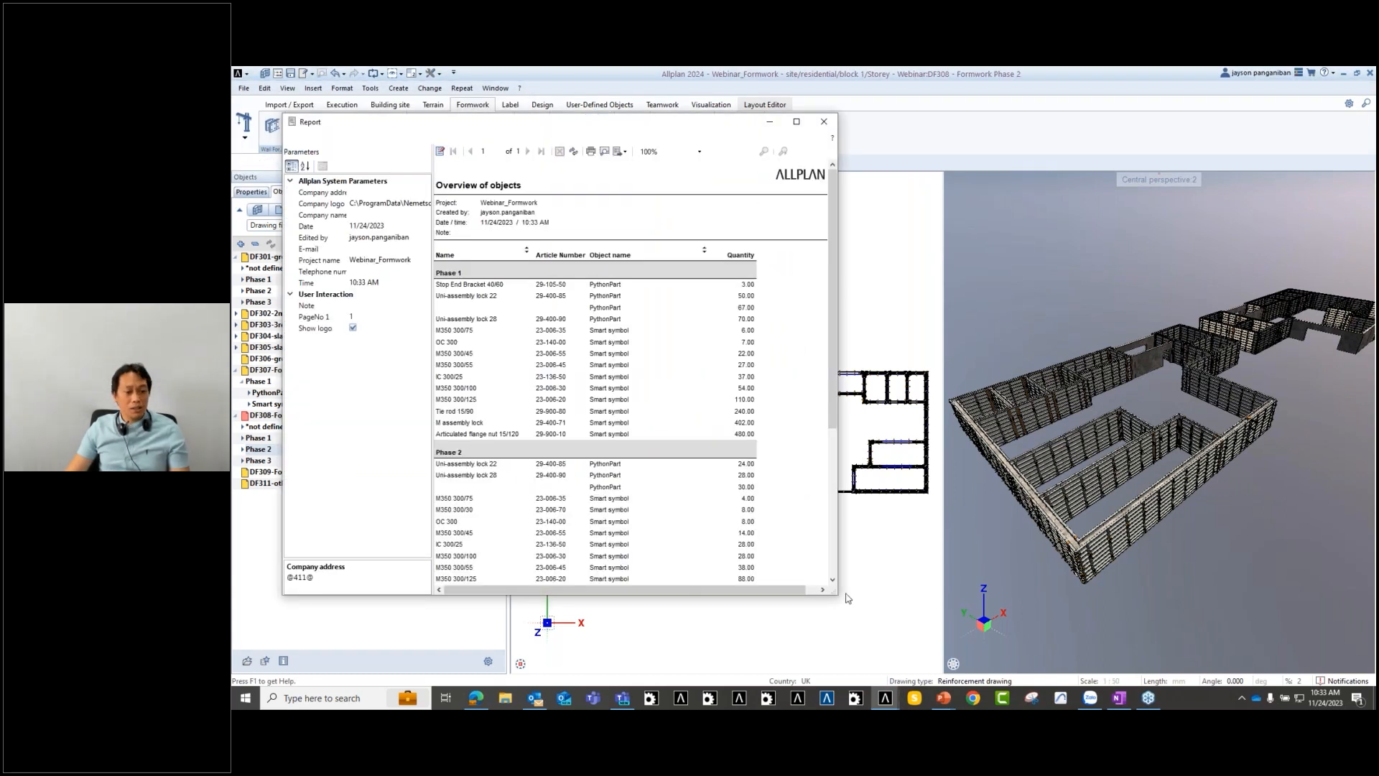
- Enlarge the report window and review formwork quantities for Phase 1, 2 and 3
left_click_drag(898, 626, 1186, 686)
scroll(599, 431, "down", 2)
scroll(602, 439, "down", 2)
scroll(630, 577, "up", 3)
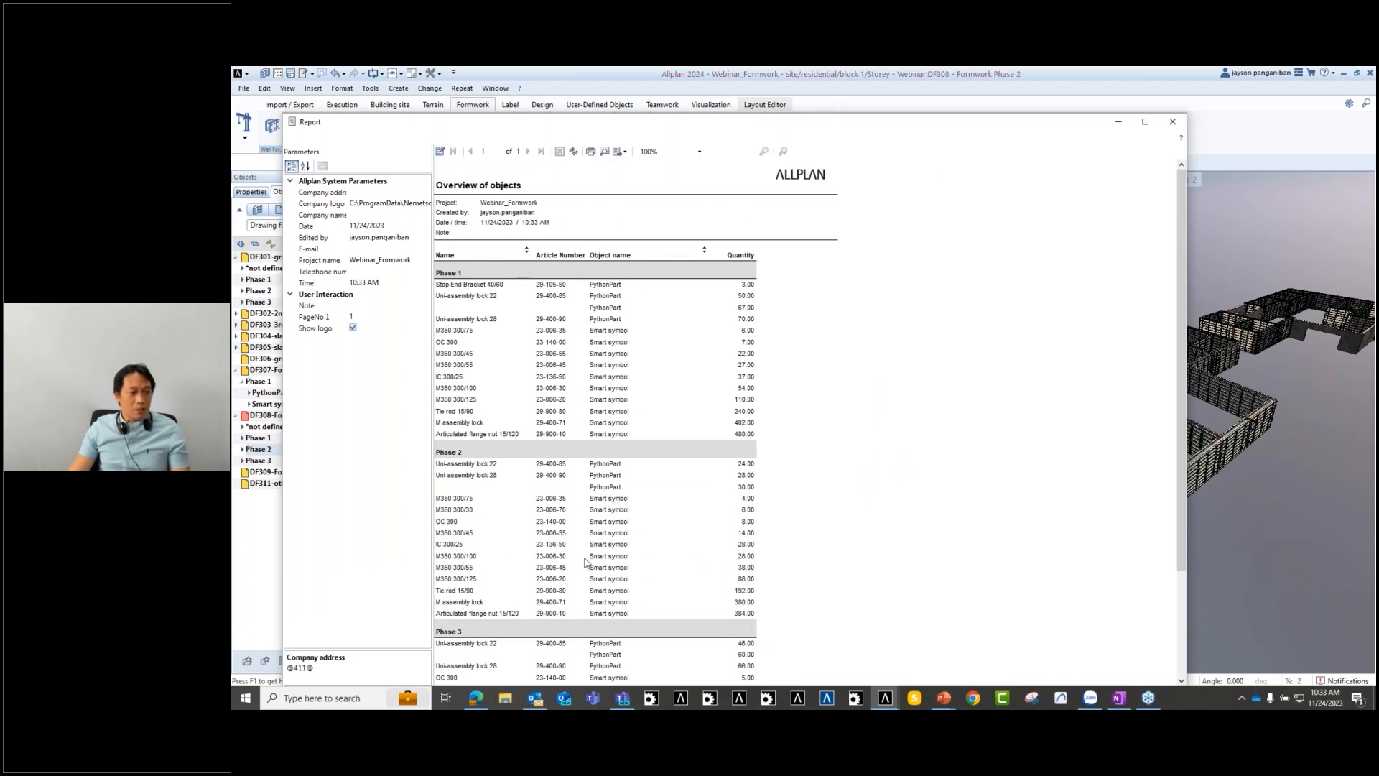
scroll(586, 561, "down", 2)
scroll(697, 439, "down", 3)
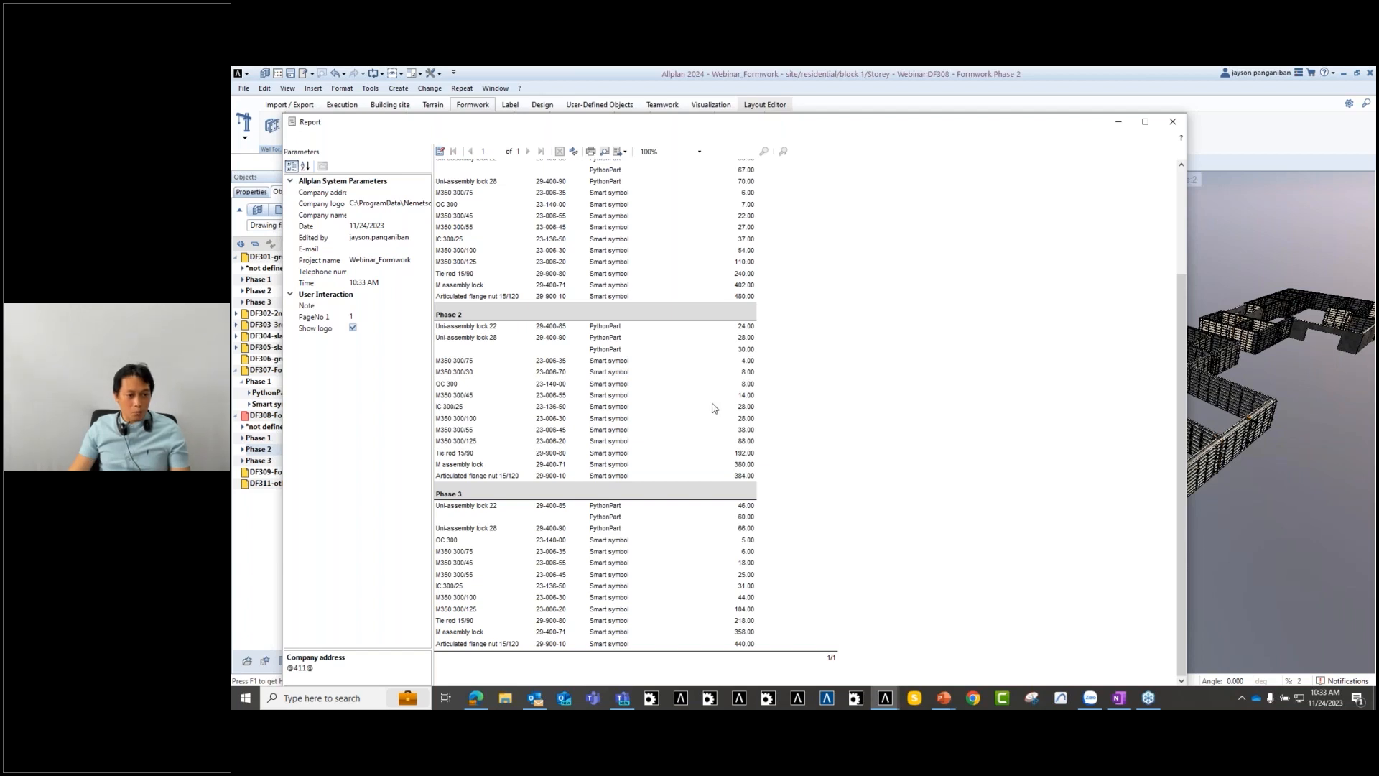
scroll(714, 408, "up", 3)
scroll(713, 408, "down", 1)
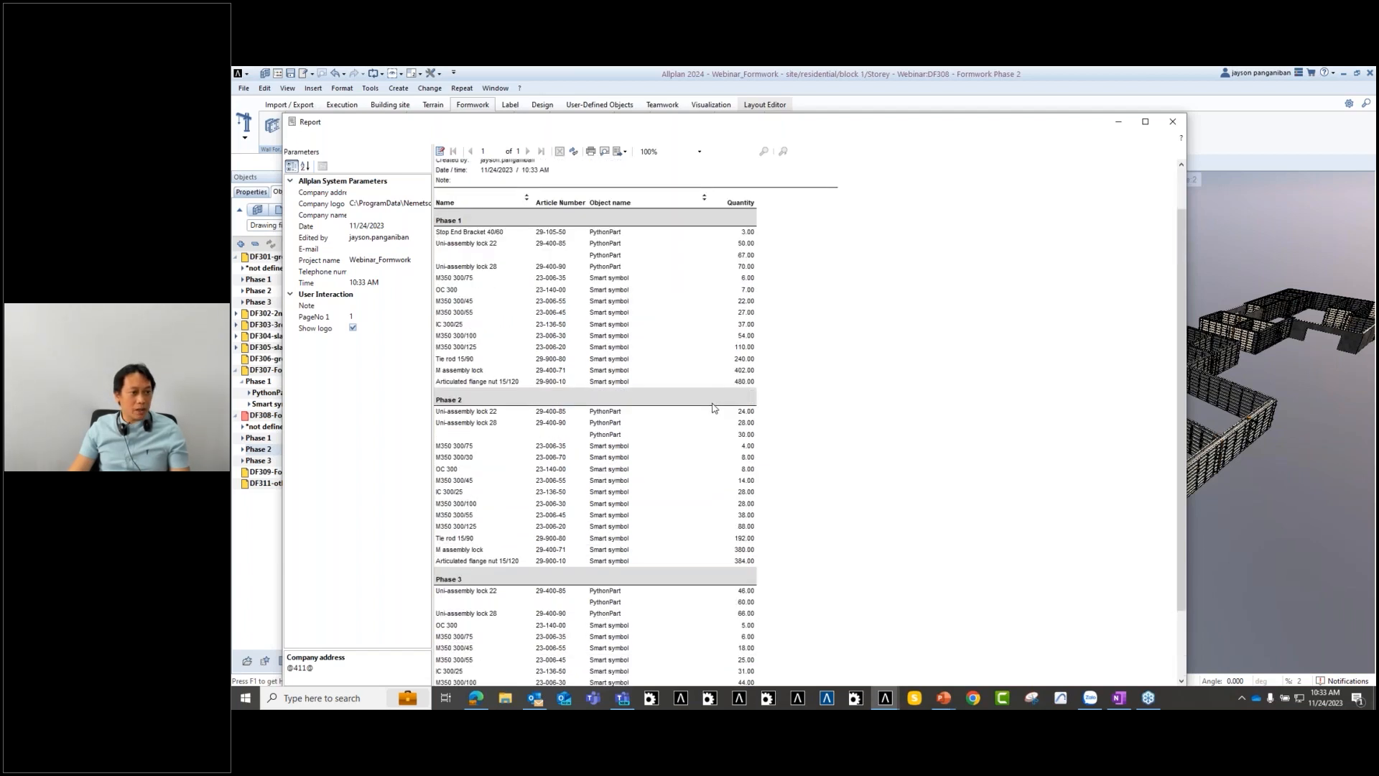
scroll(713, 408, "down", 2)
scroll(714, 403, "up", 3)
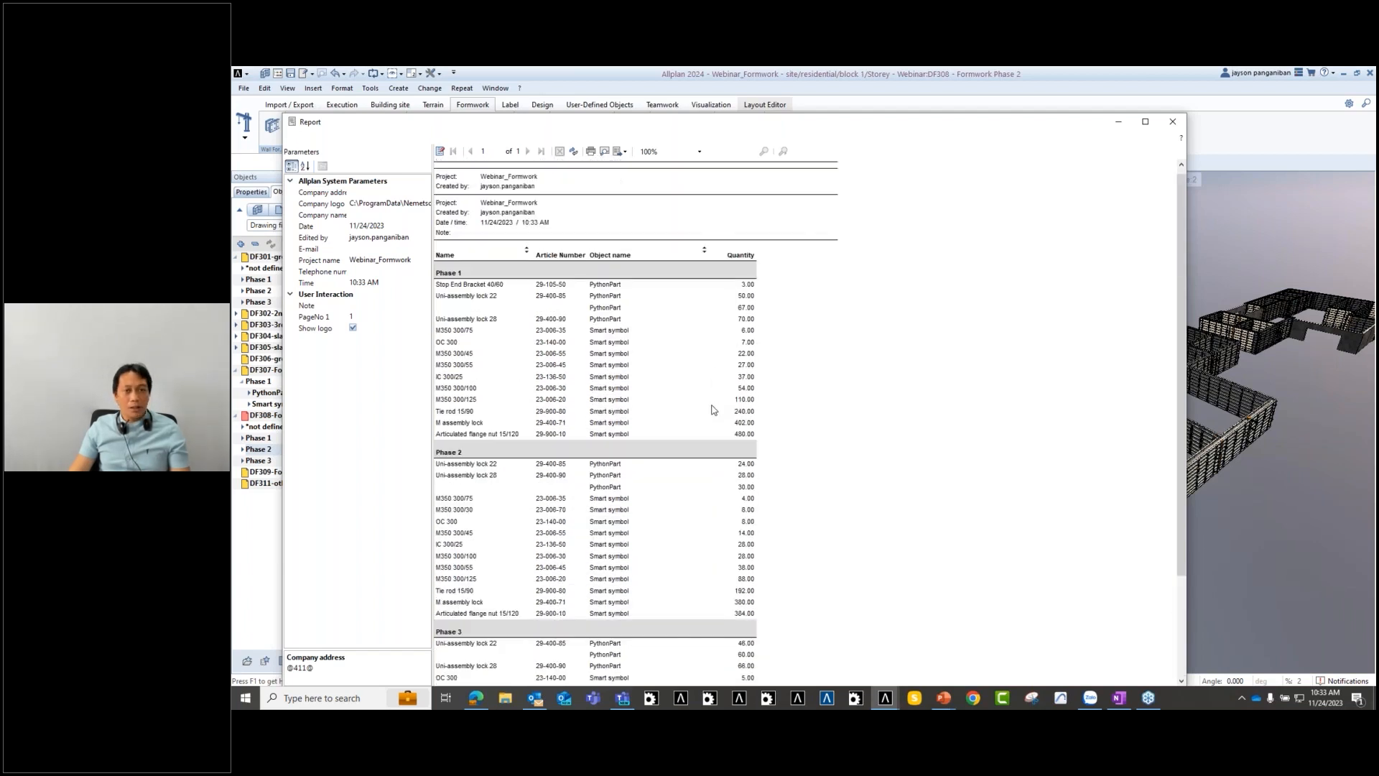
- Close the Formwork-Overview report and generate another from the Formwork report.rdlc template
left_click(1173, 122)
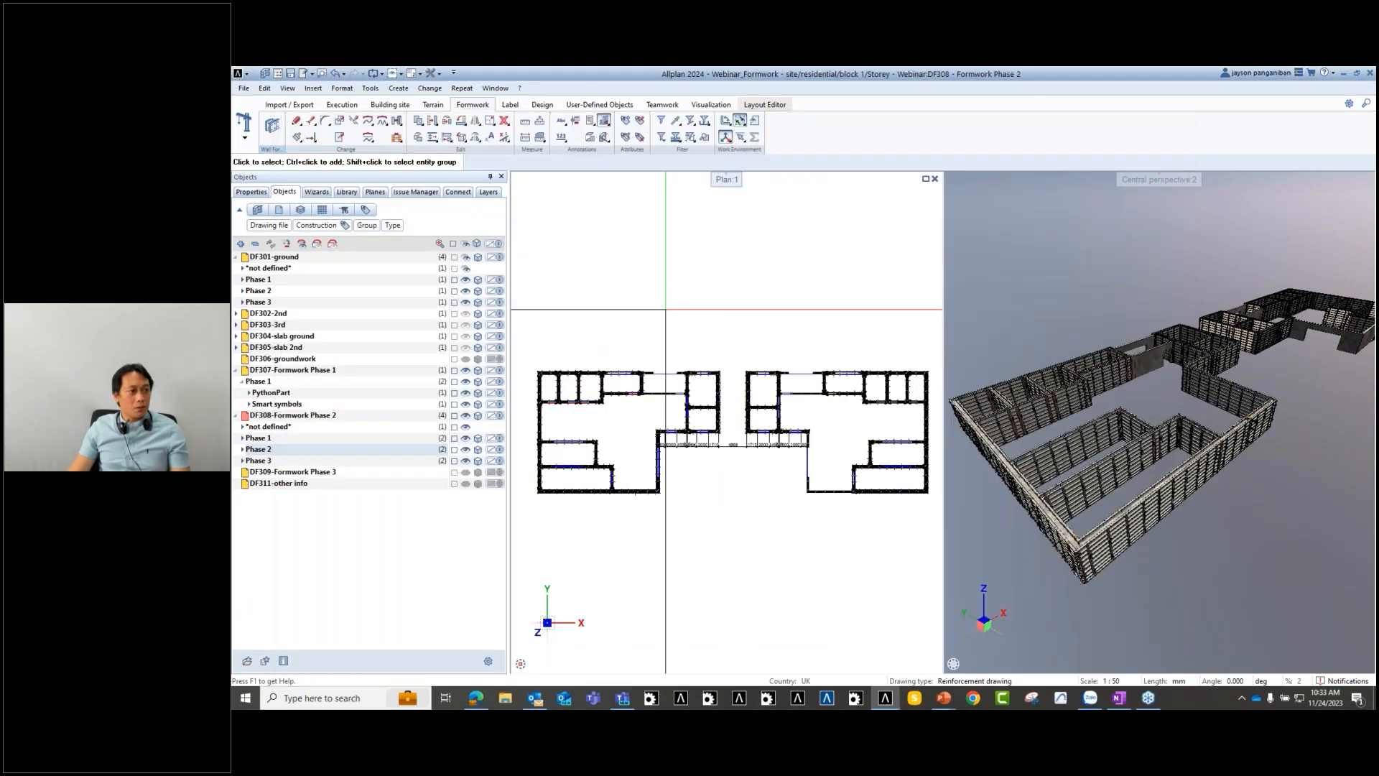
left_click(591, 123)
left_click(503, 206)
double_click(513, 207)
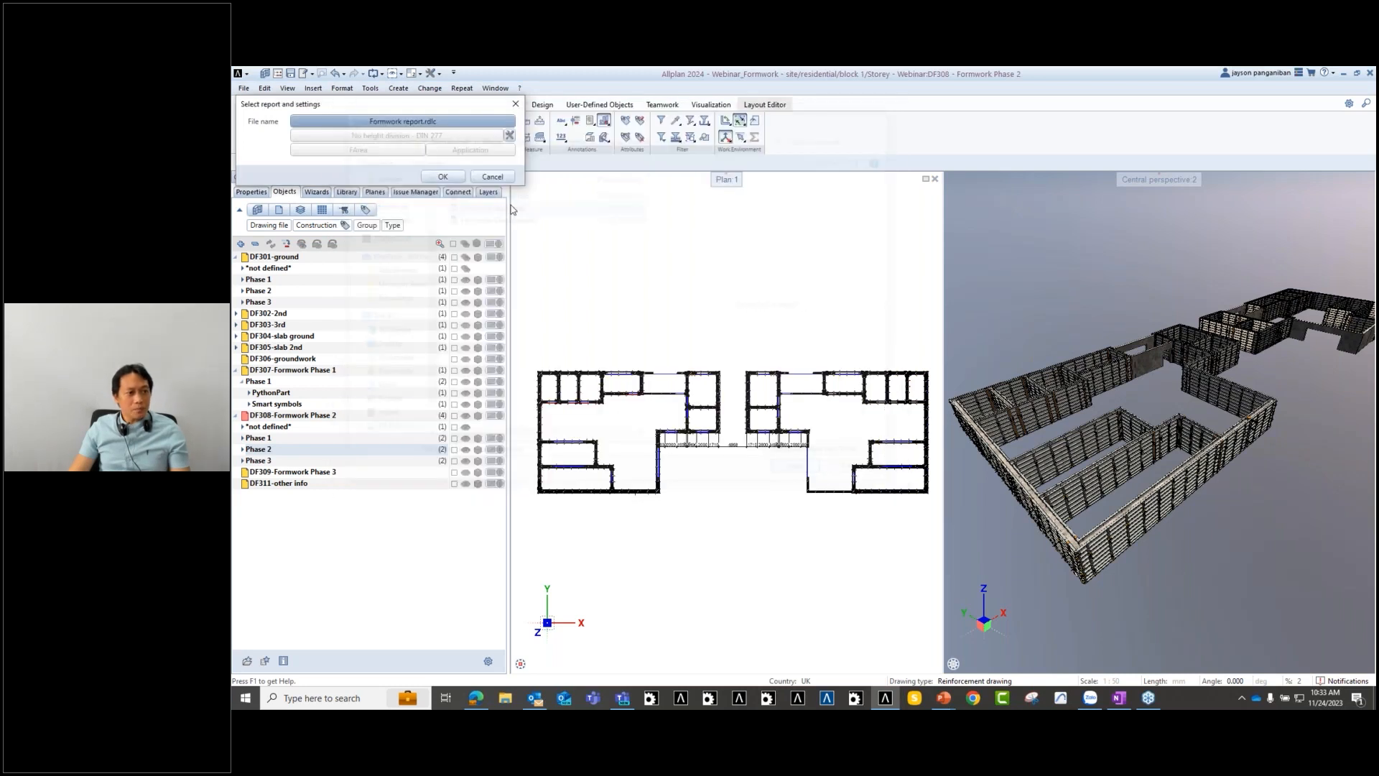
left_click(443, 176)
left_click(755, 190)
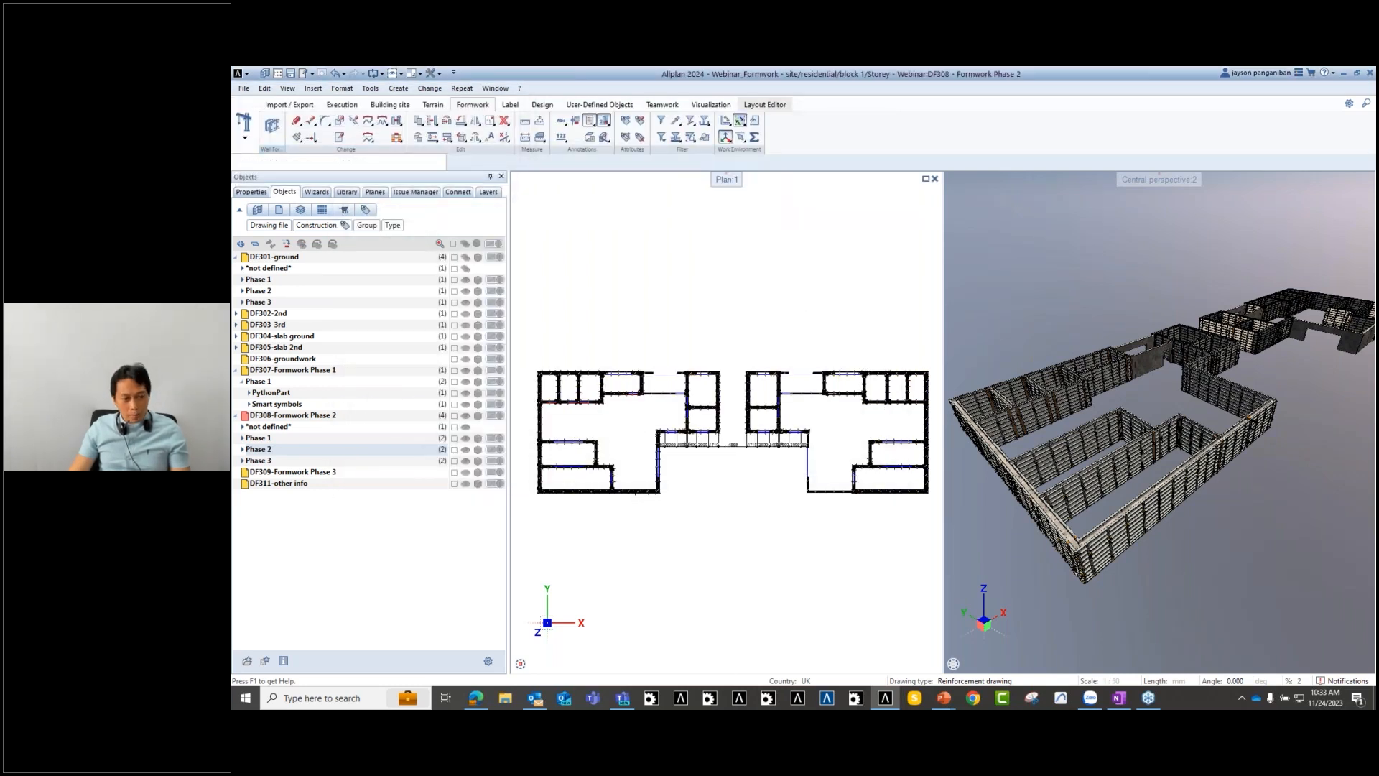
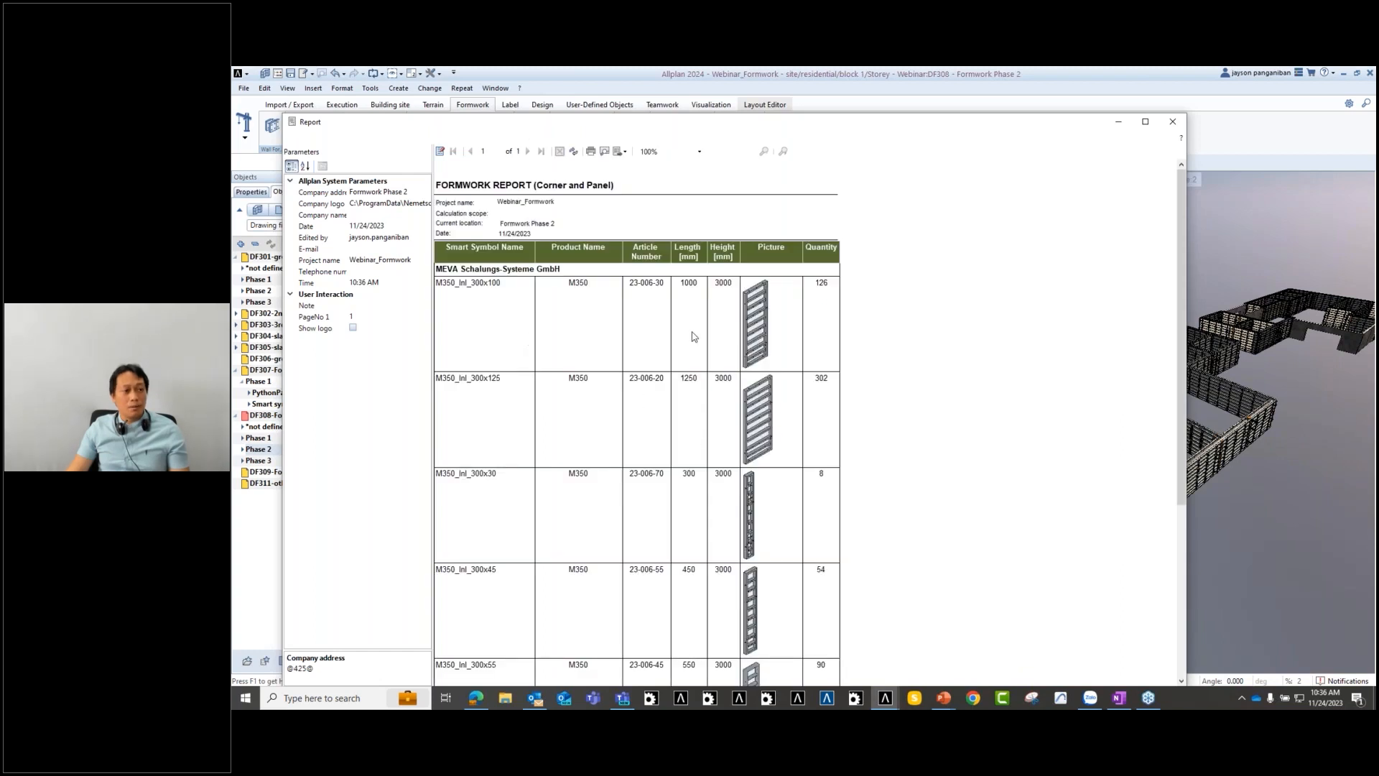
- Turn on Show logo so the Formwork Phase 2 report displays the Allplan logo
scroll(691, 348, "down", 5)
scroll(718, 431, "up", 4)
scroll(787, 622, "down", 4)
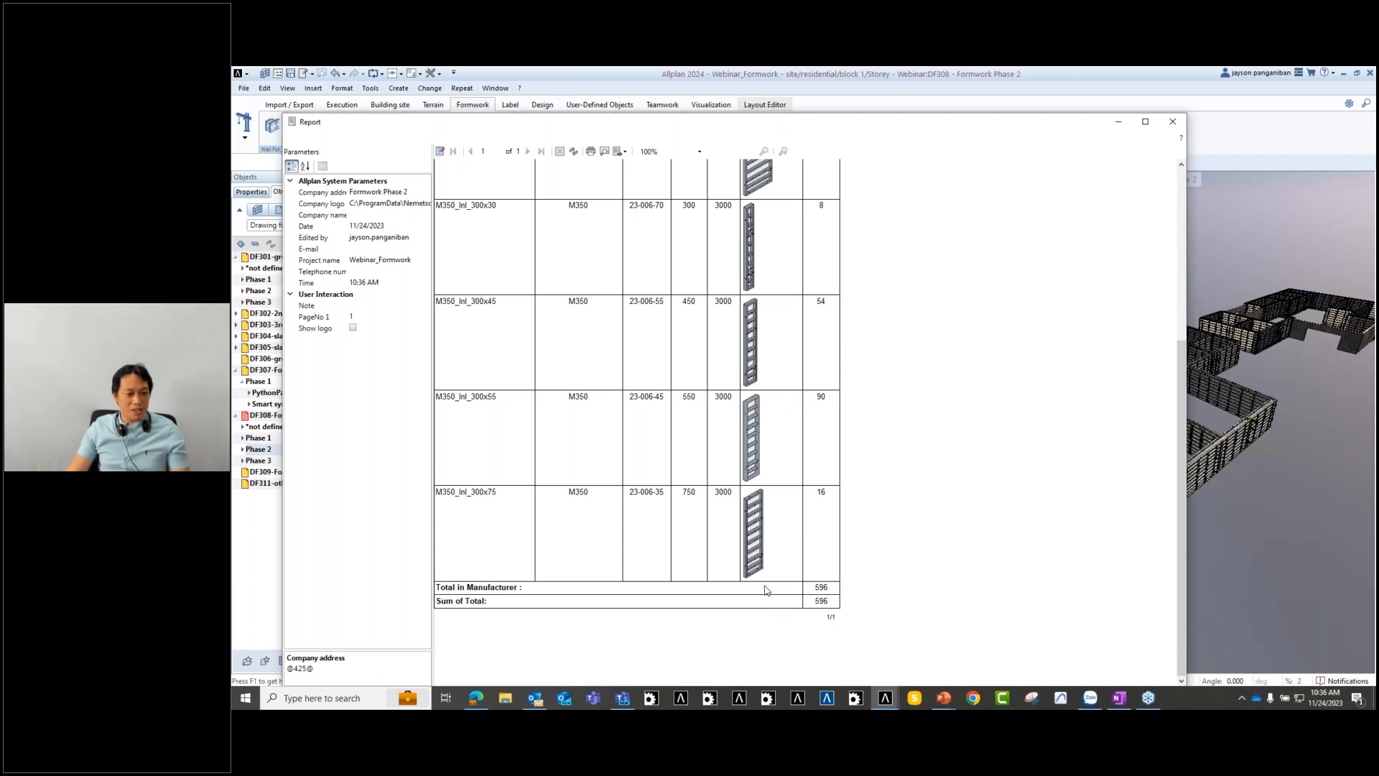
scroll(625, 391, "up", 4)
left_click(353, 328)
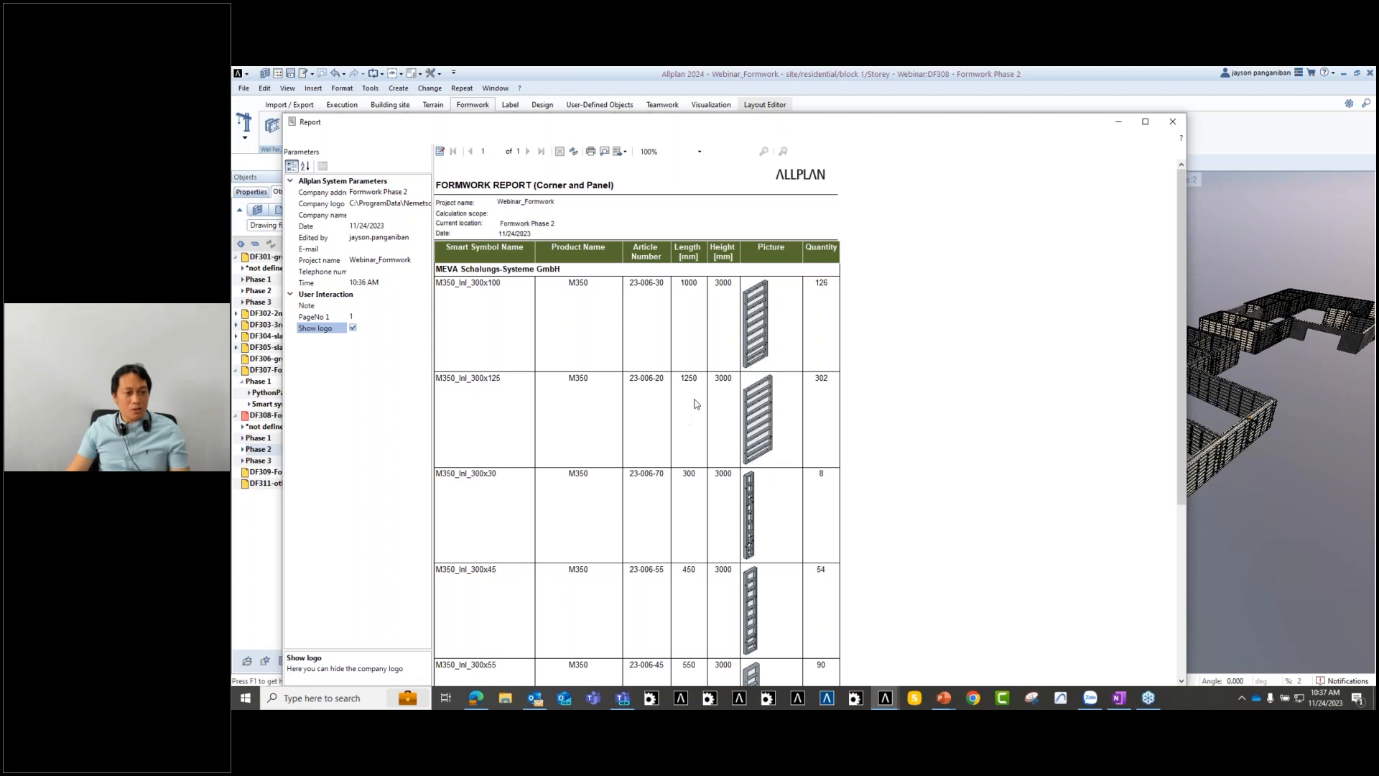
- Check the report's export formats without exporting, then close the report window
scroll(782, 419, "down", 5)
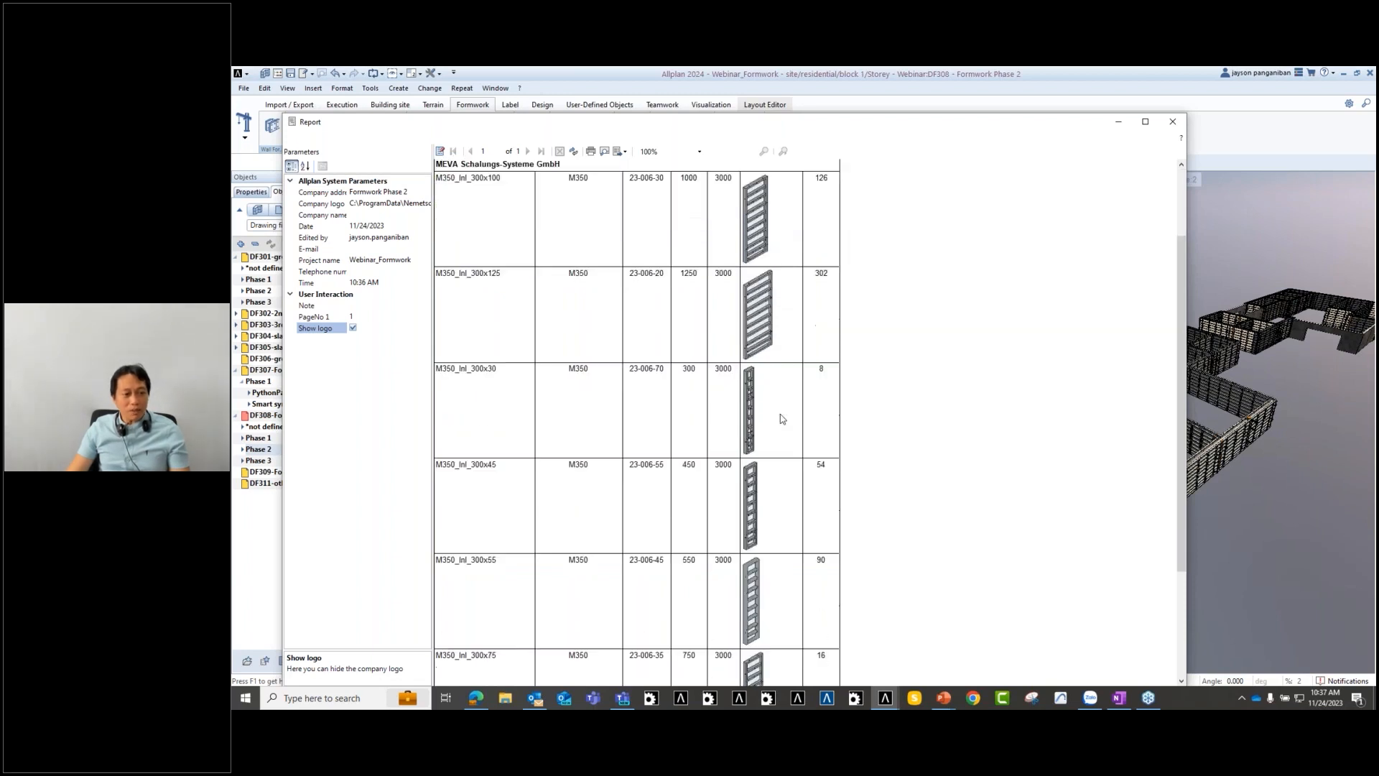
scroll(782, 419, "up", 5)
left_click(622, 152)
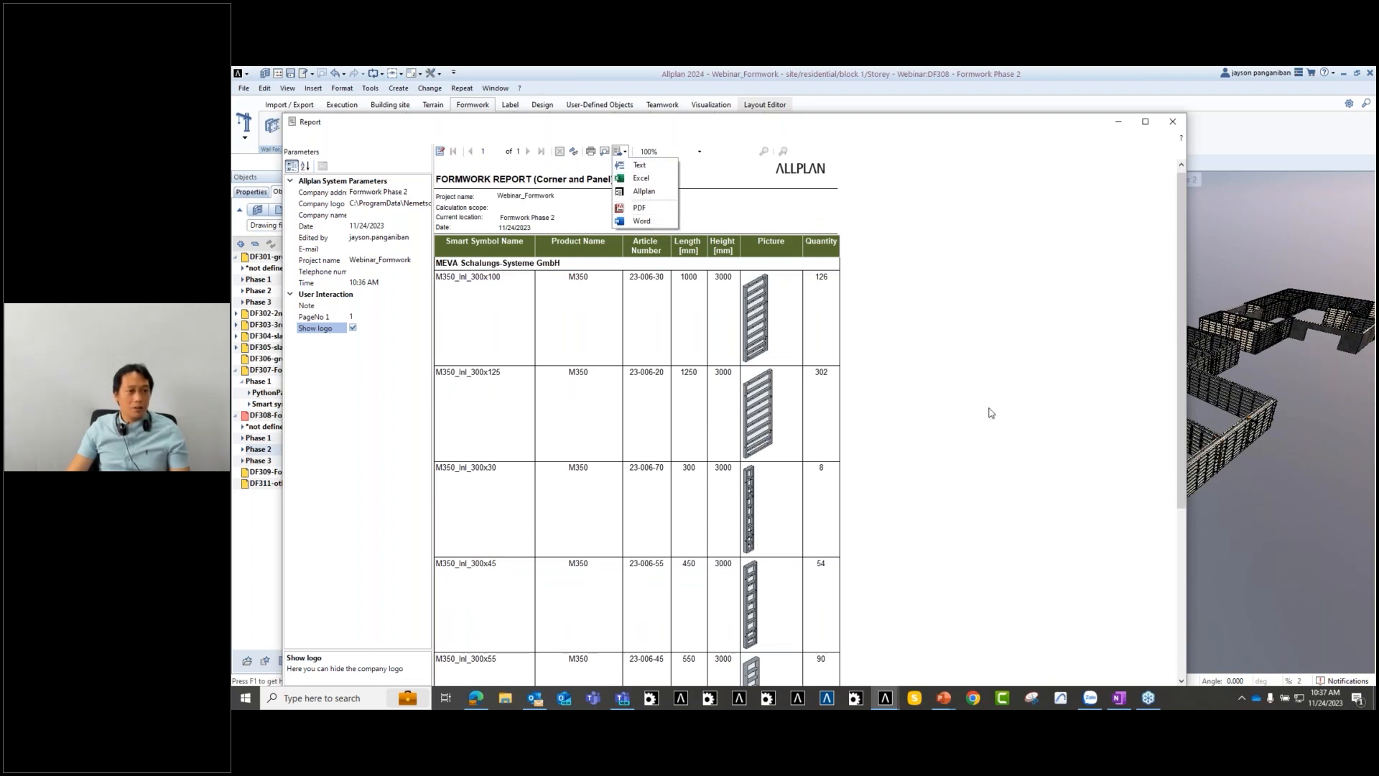
left_click(934, 413)
scroll(908, 416, "down", 5)
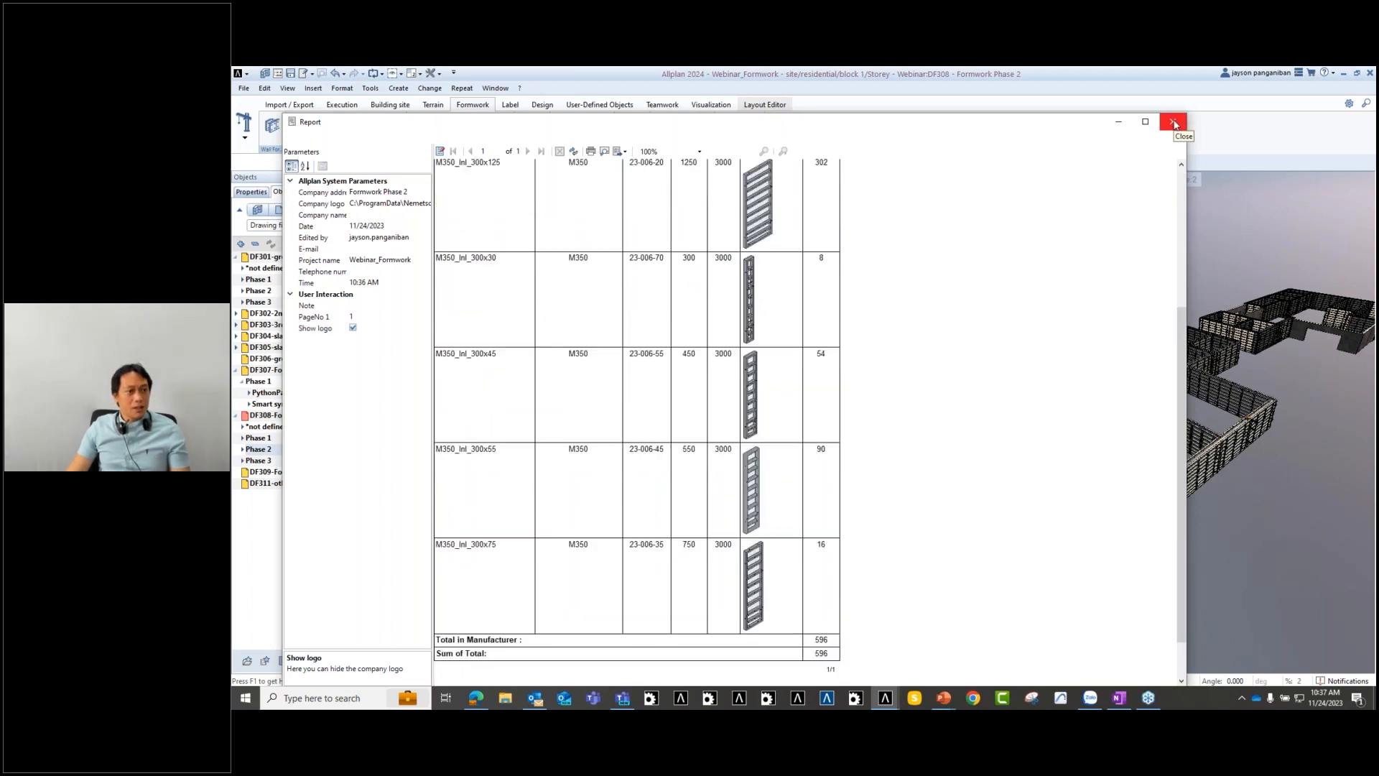
left_click(1174, 123)
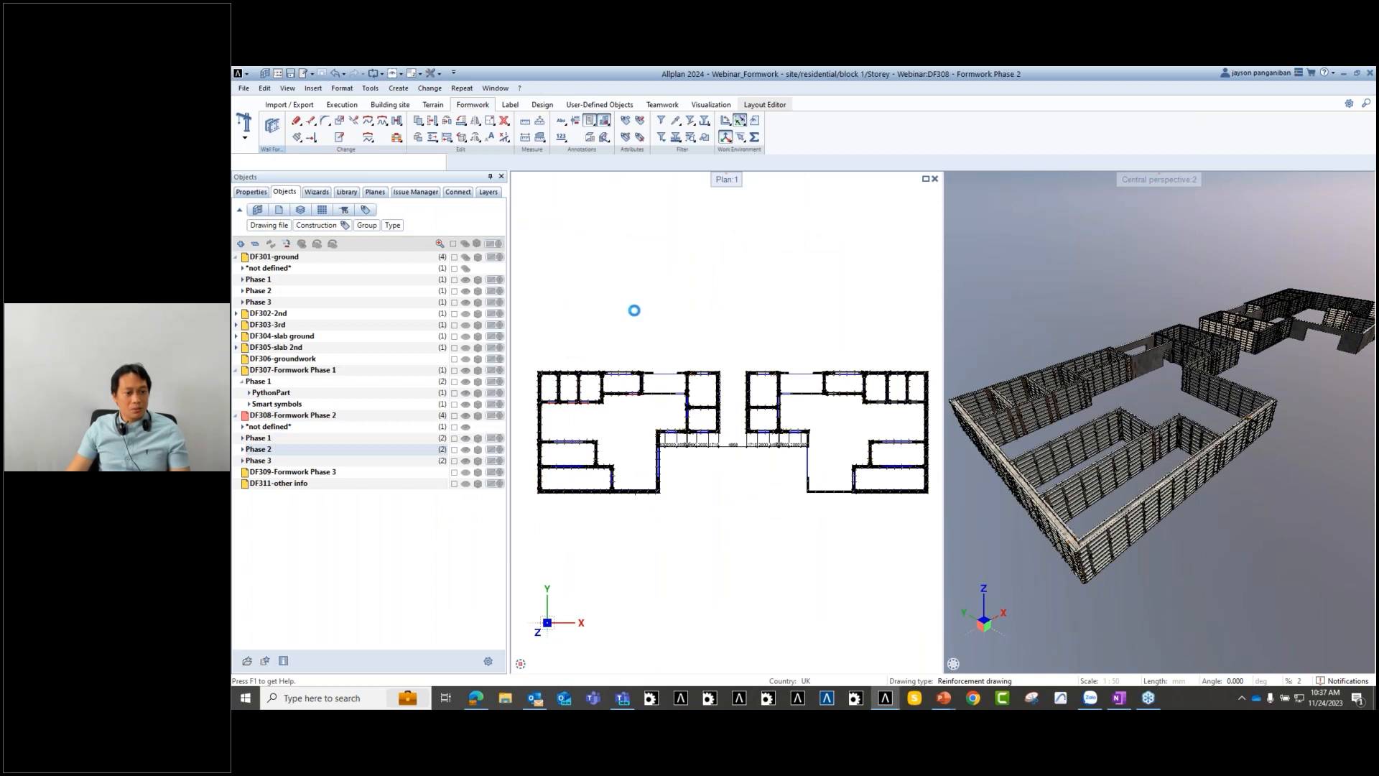
- Hide all drawing files, then show only DF308 Phase 1 and the DF302-2nd walls
middle_click_drag(741, 447, 759, 388)
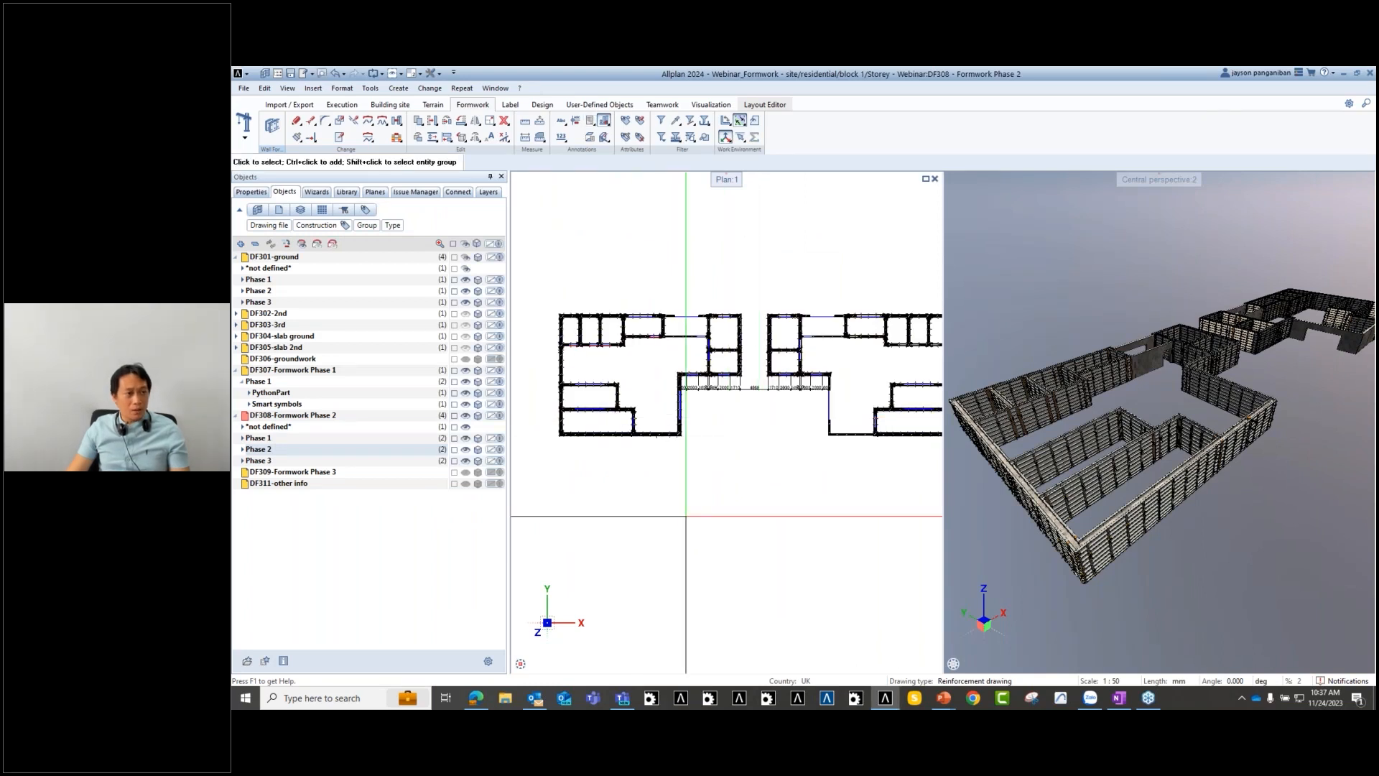
scroll(667, 413, "down", 3)
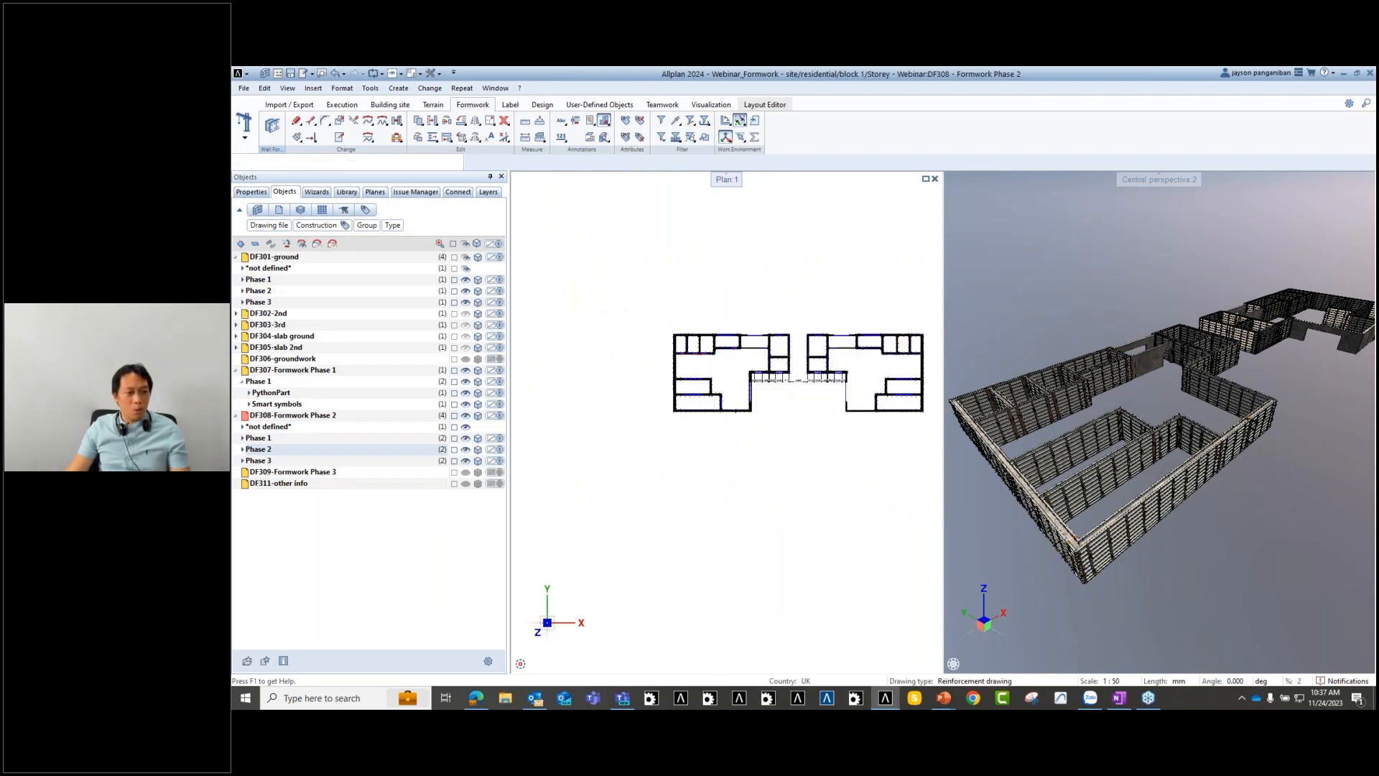
double_click(668, 443)
key("Escape")
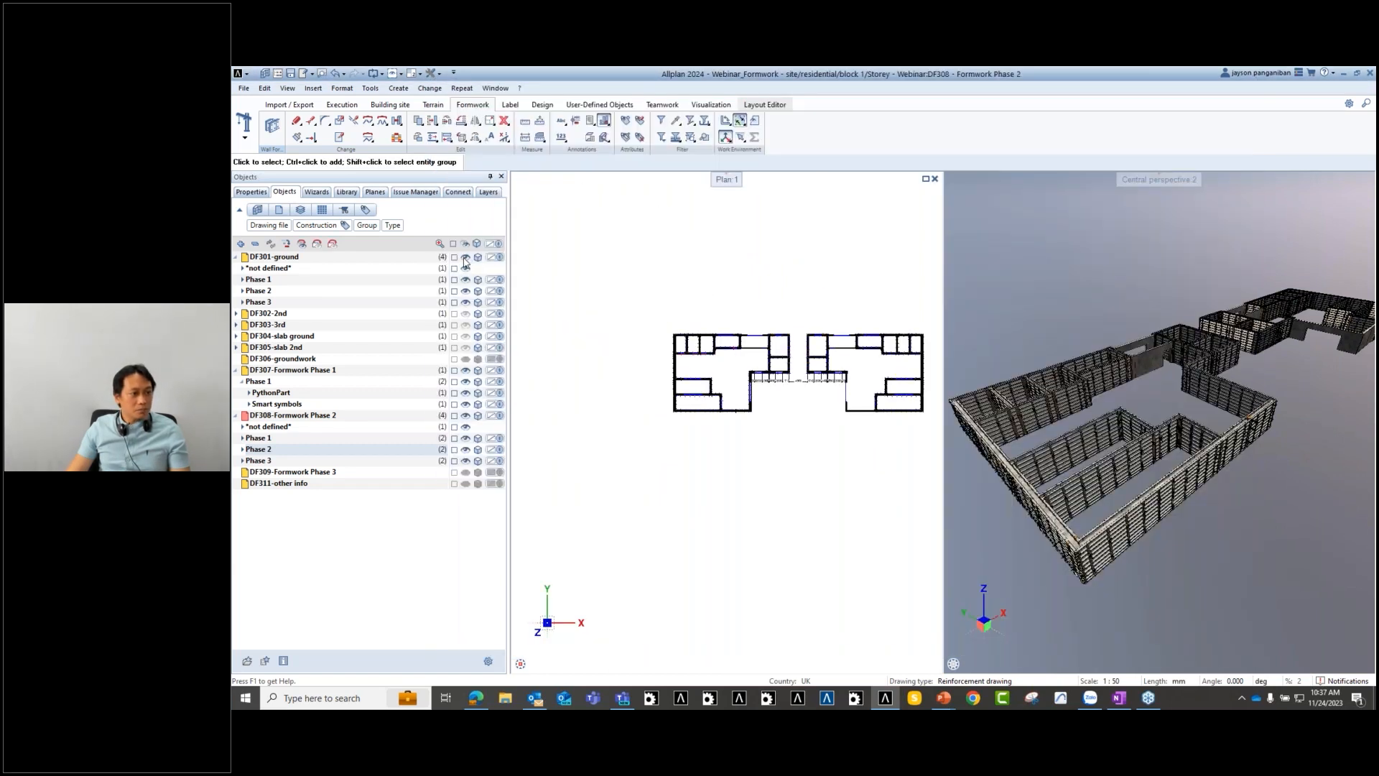
left_click(466, 257)
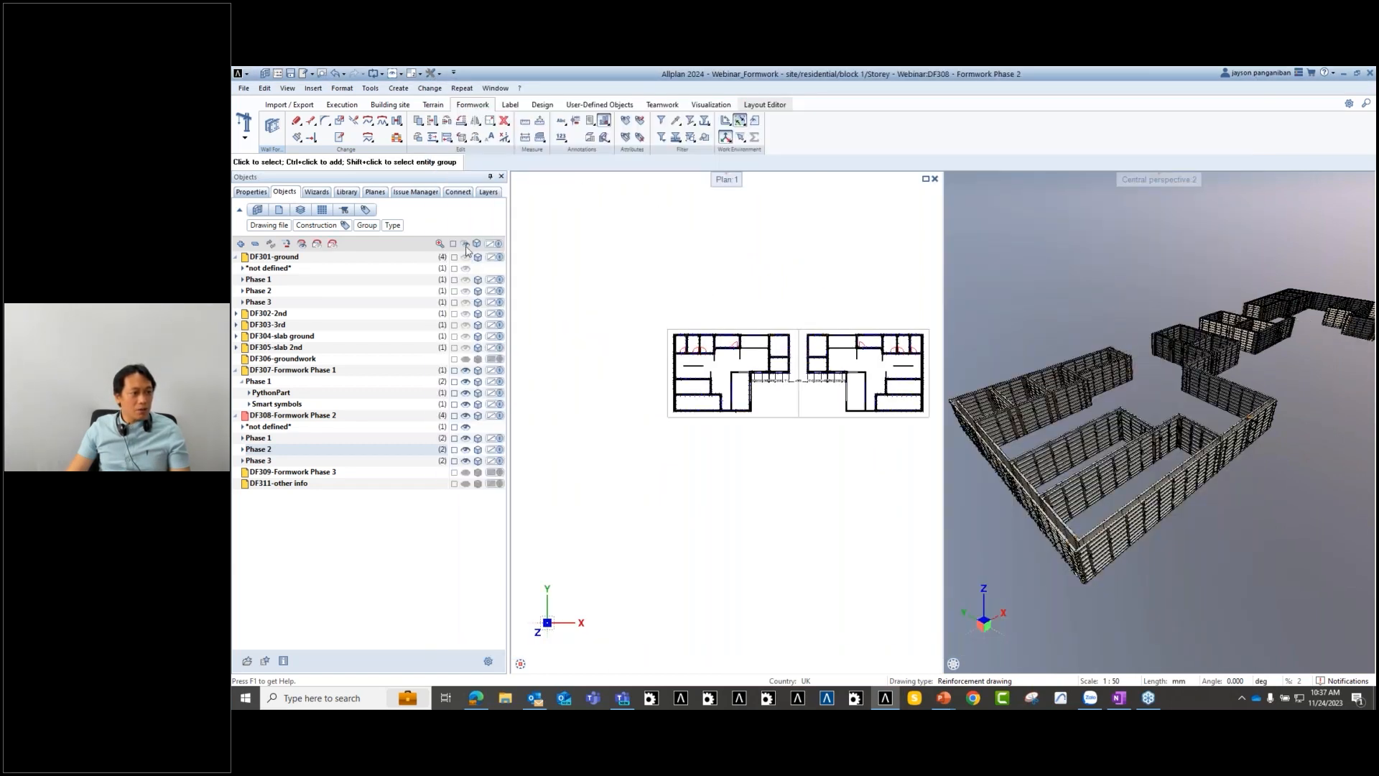
left_click(465, 248)
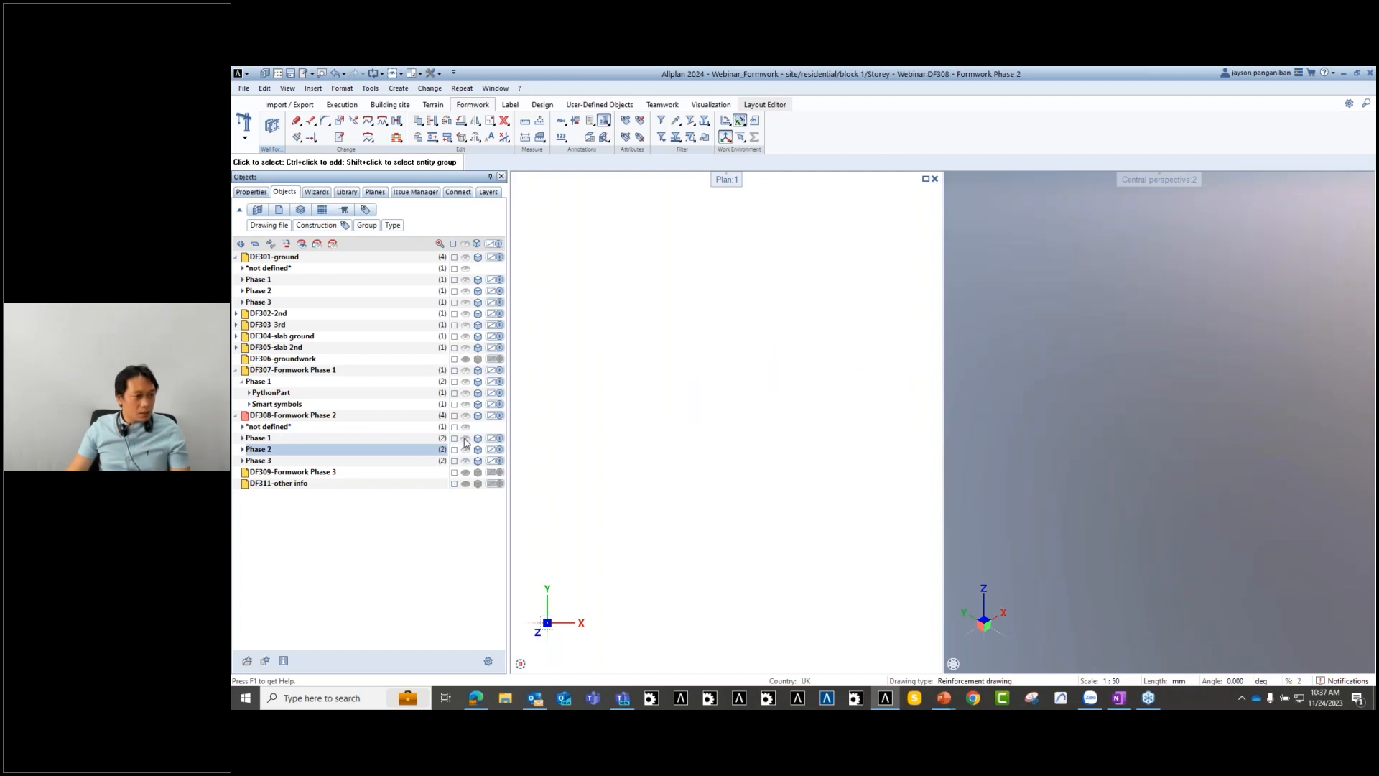
left_click(465, 438)
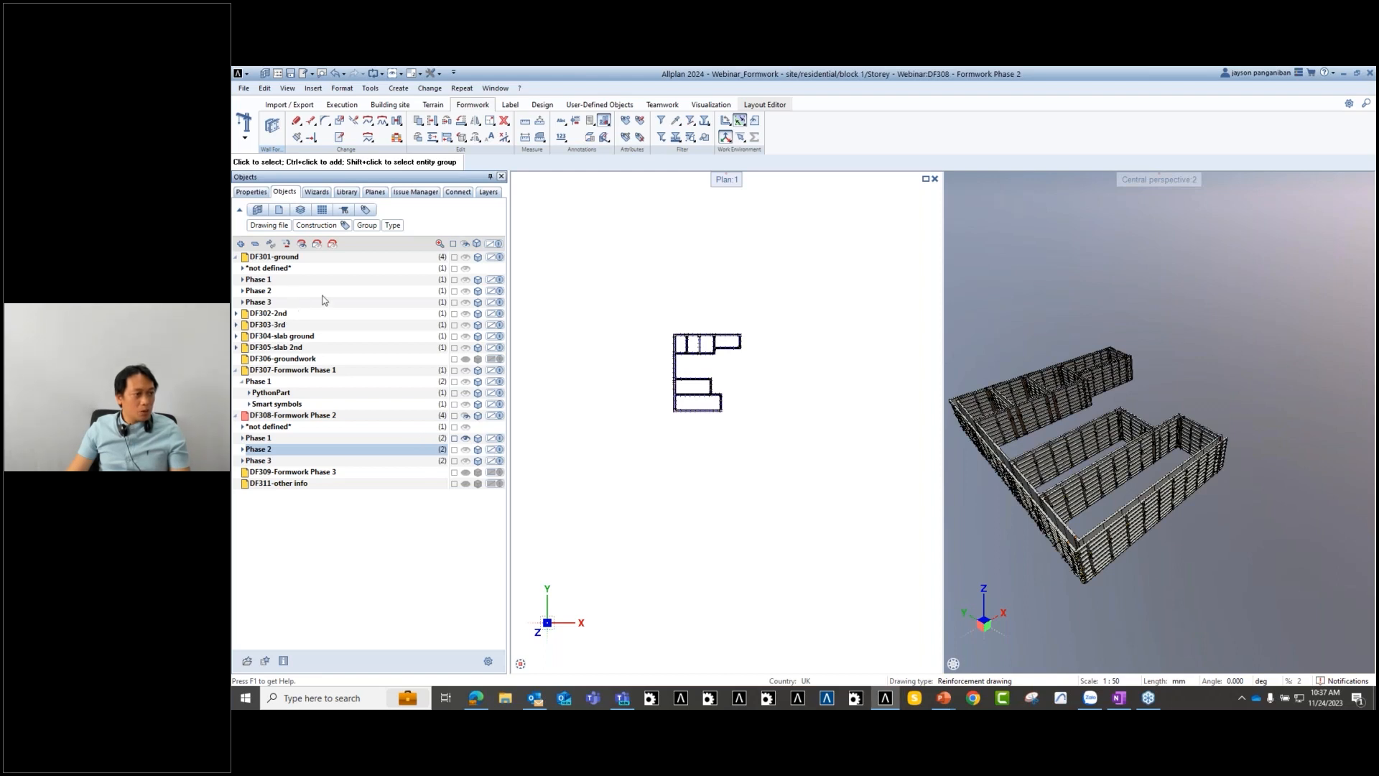
left_click(465, 314)
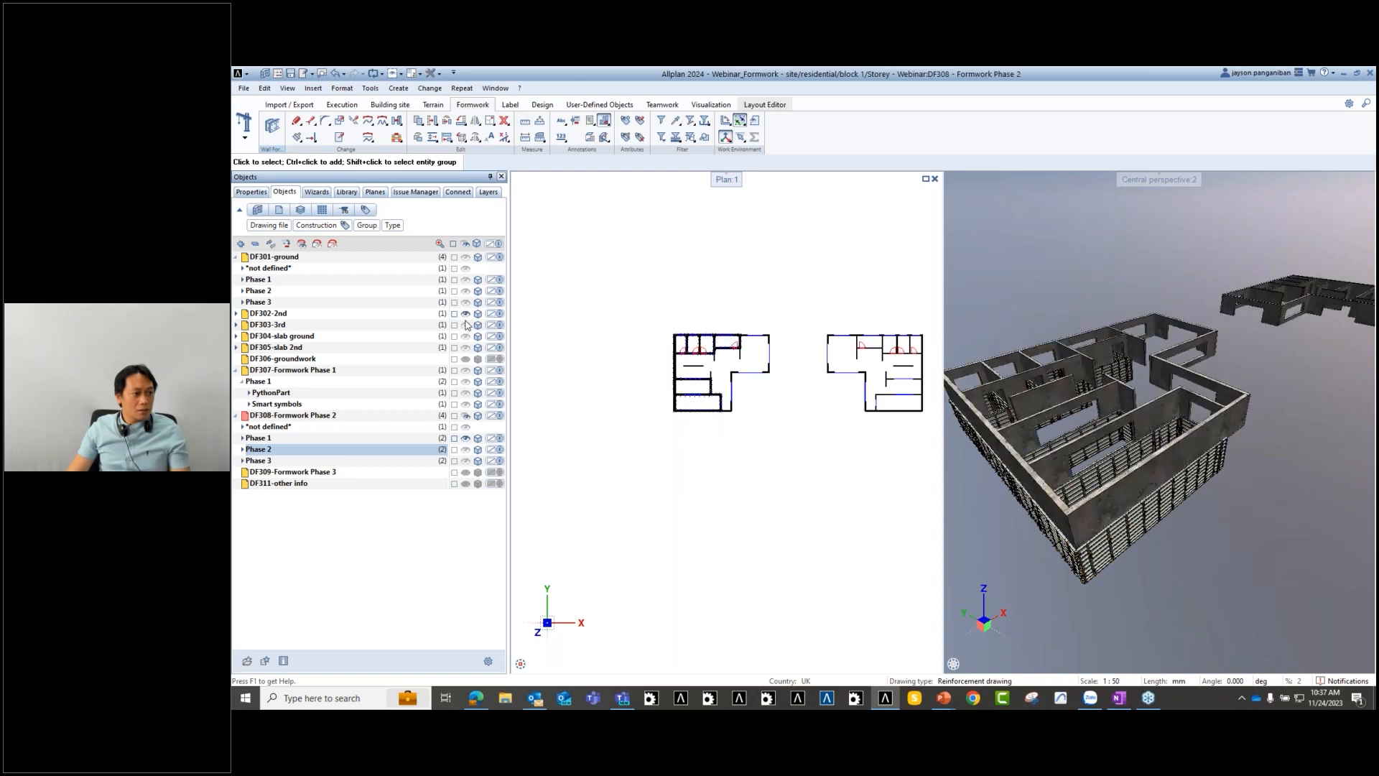
- Hide the formwork to leave bare walls and start Wall Formwork with Meva Mammut 350
scroll(715, 359, "up", 5)
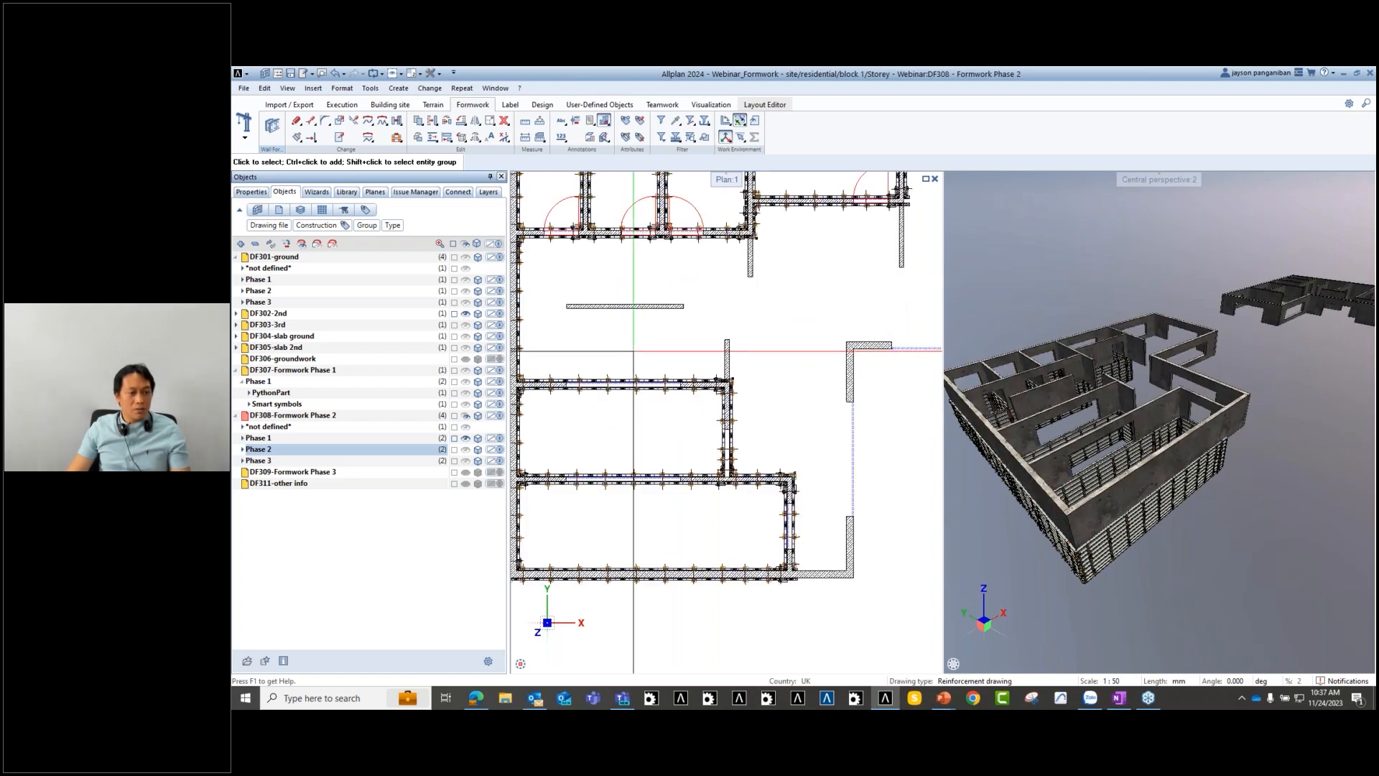
middle_click_drag(1106, 492, 1188, 402)
middle_click_drag(735, 442, 731, 444)
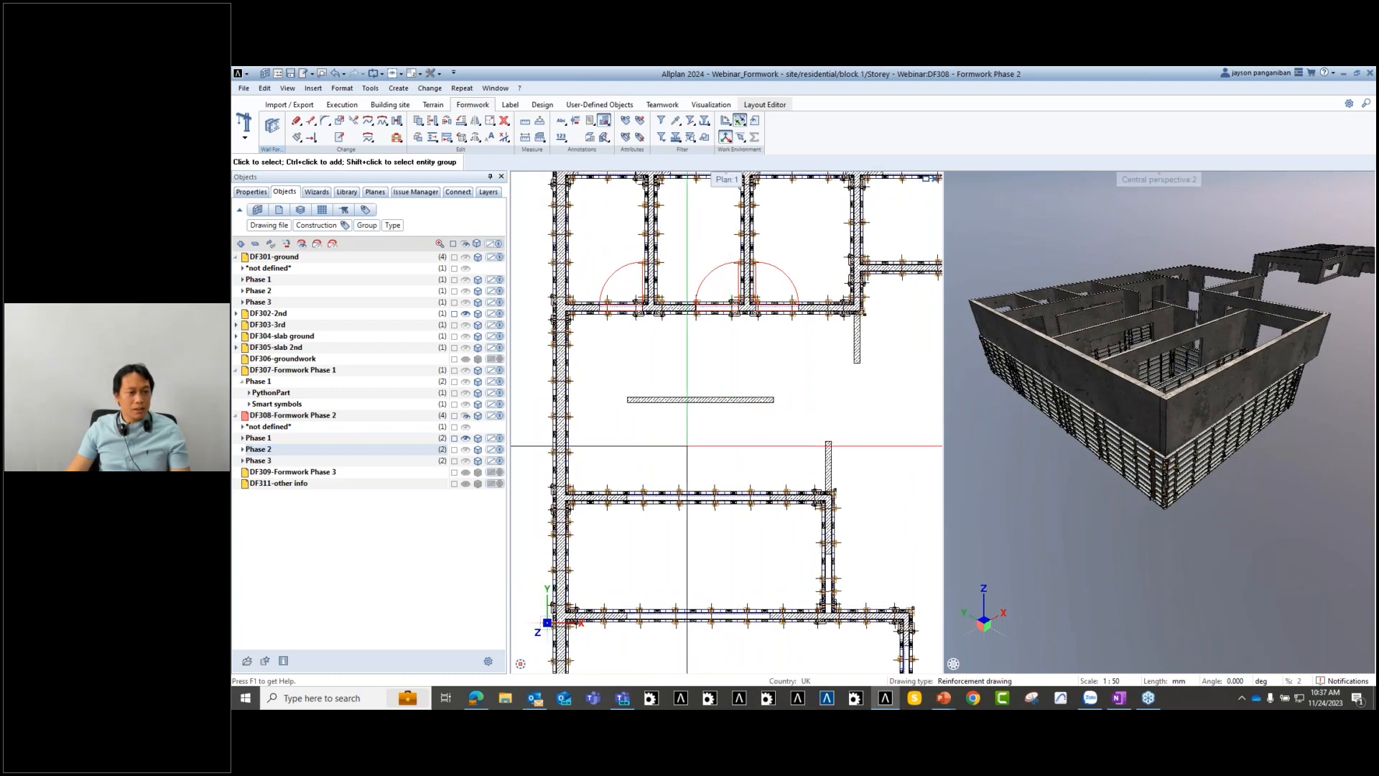
left_click(465, 439)
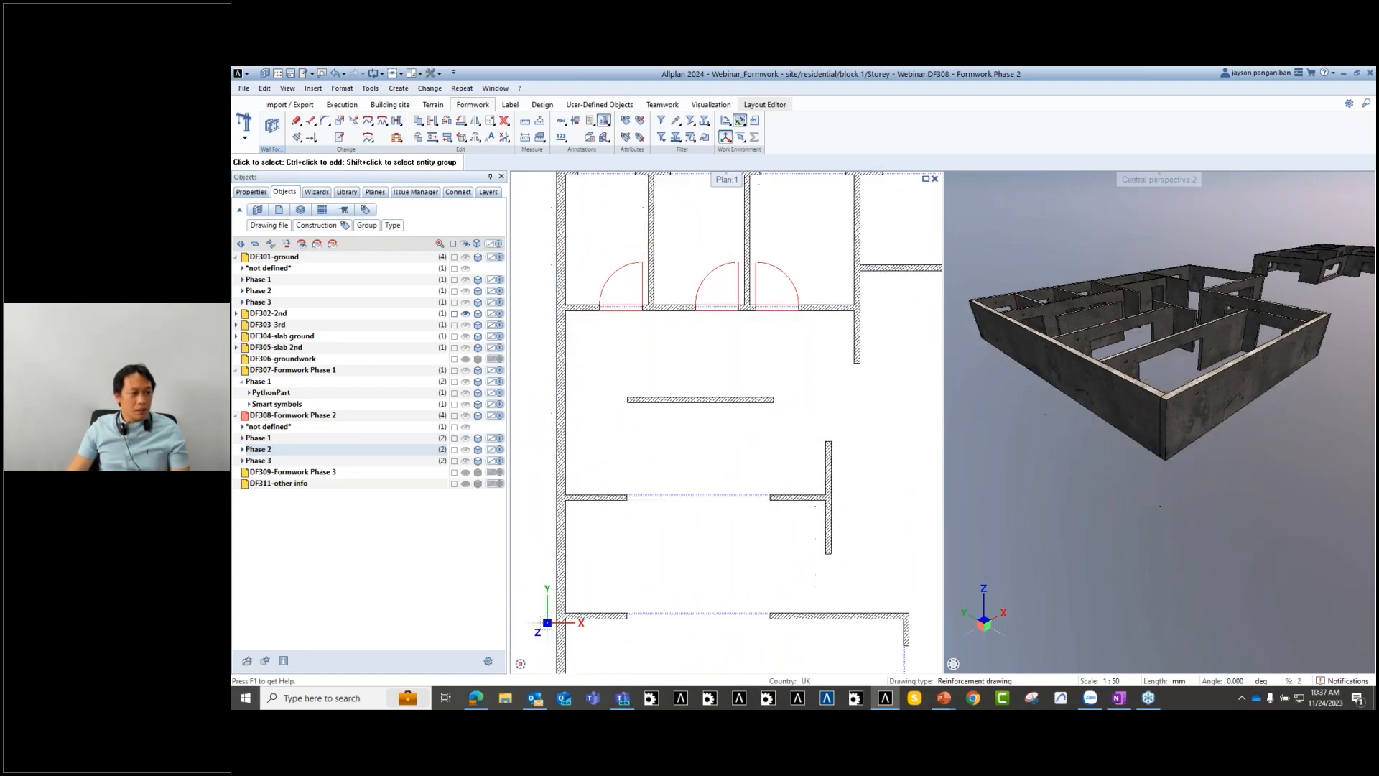
middle_click_drag(710, 422, 767, 379)
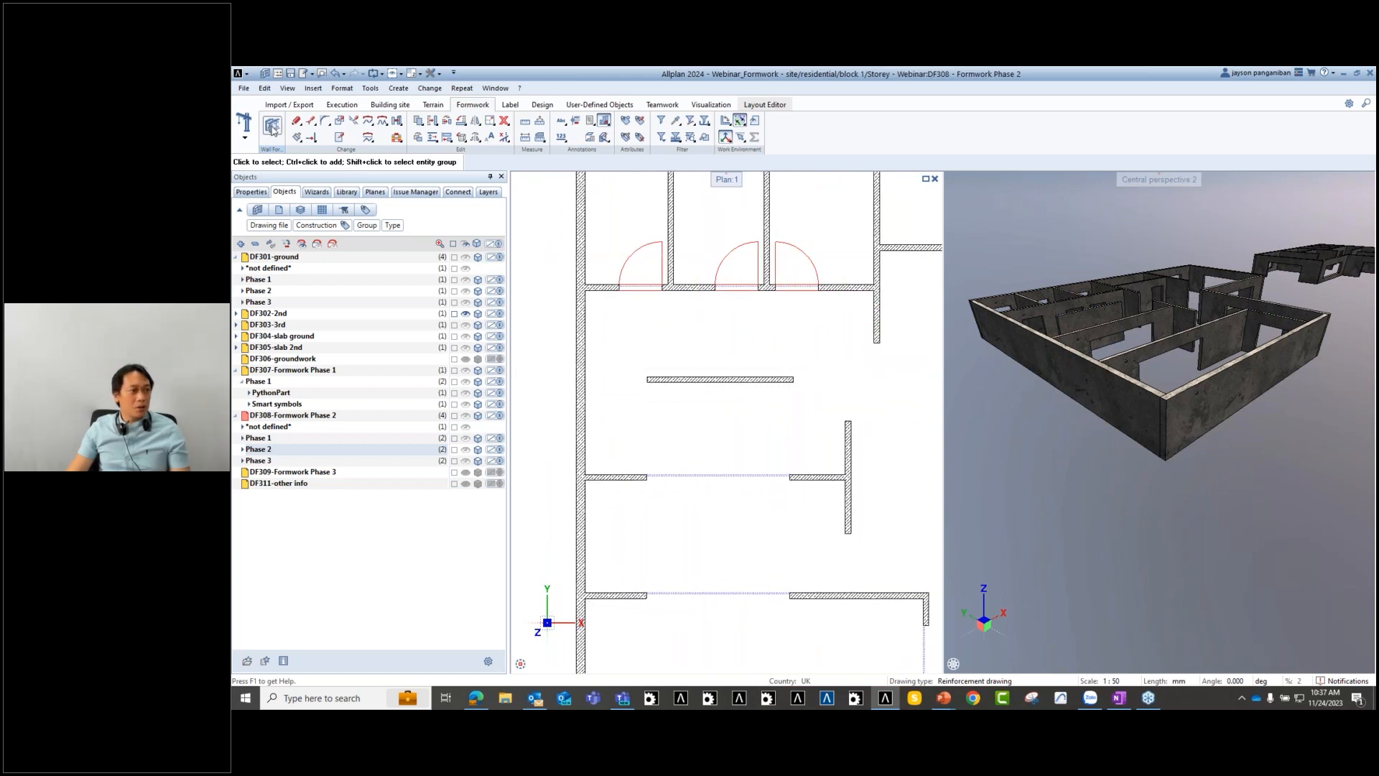
left_click(272, 126)
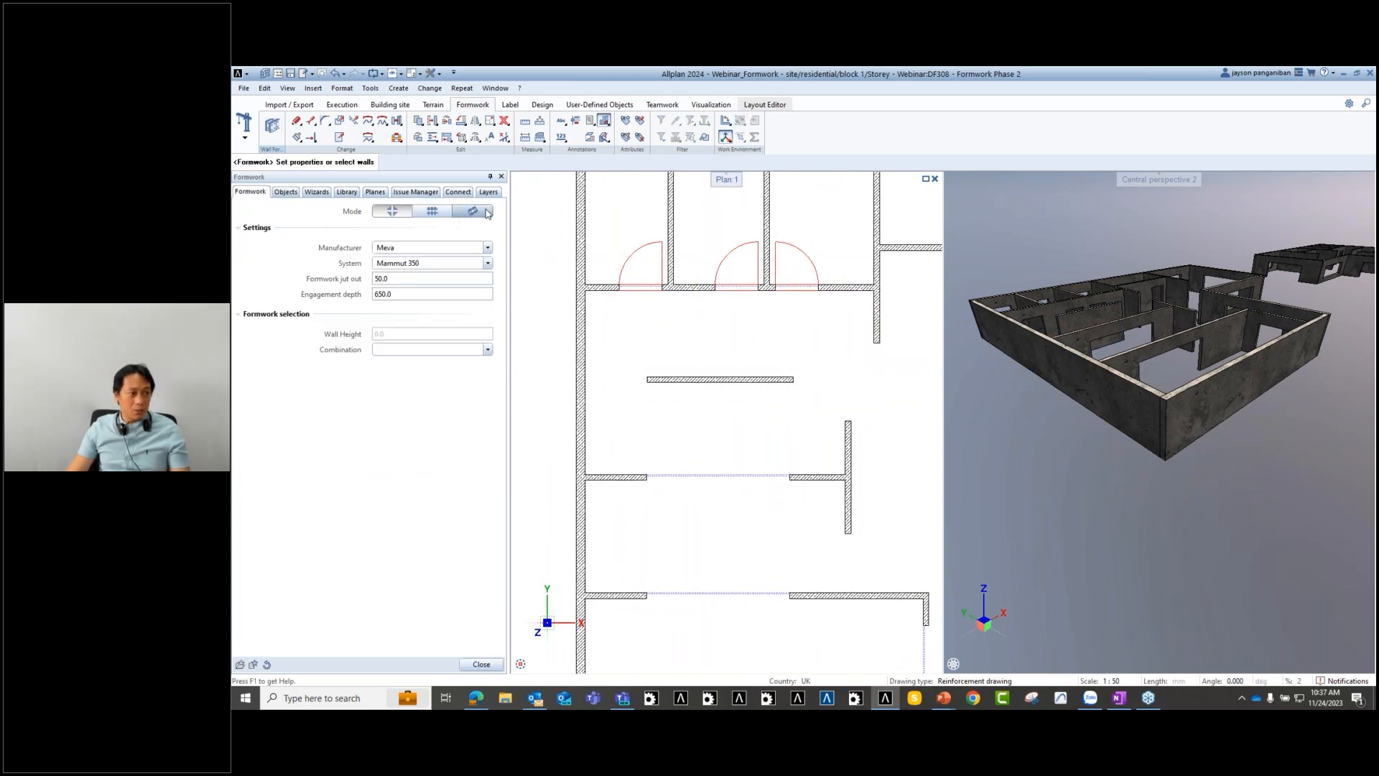
- Place test Mammut 350 formwork on the free-standing interior wall, then undo it
left_click(482, 216)
middle_click_drag(711, 467, 660, 459)
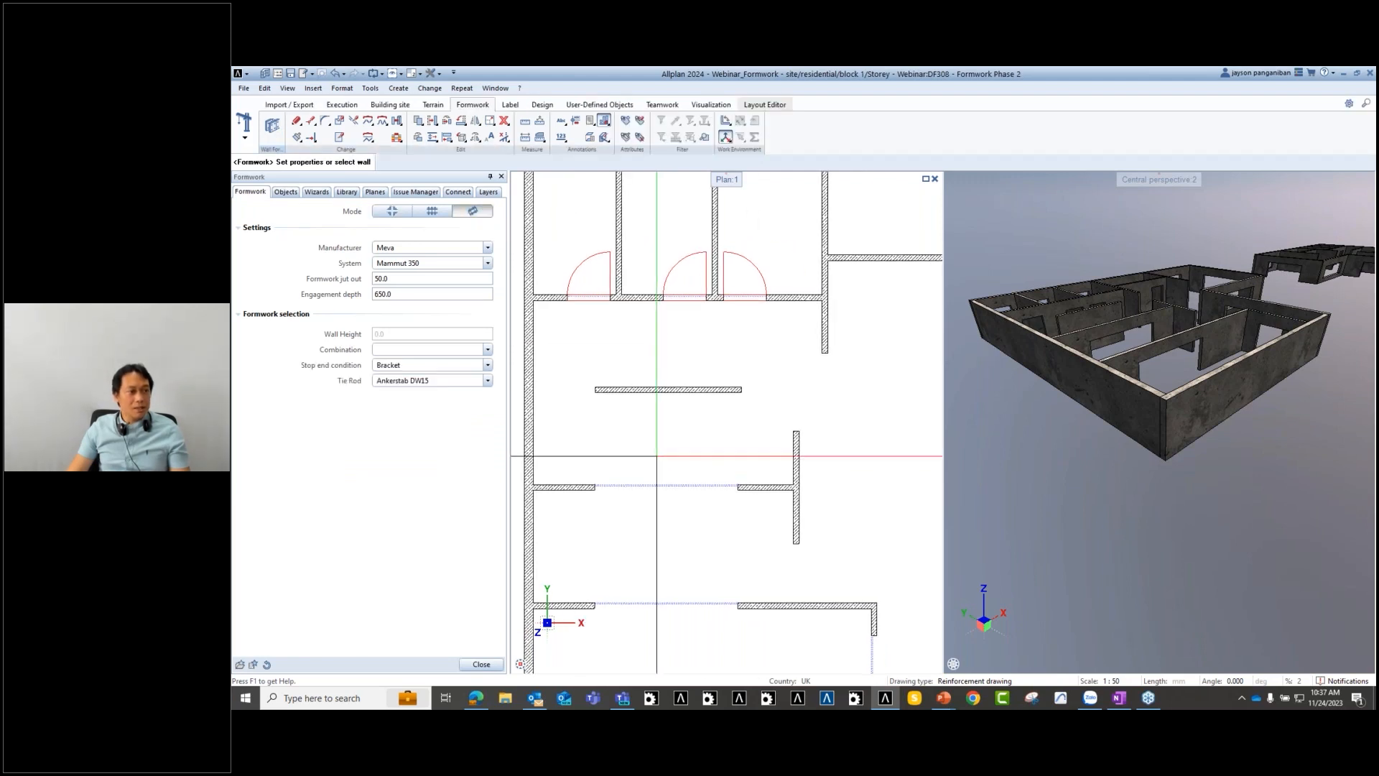
left_click(684, 388)
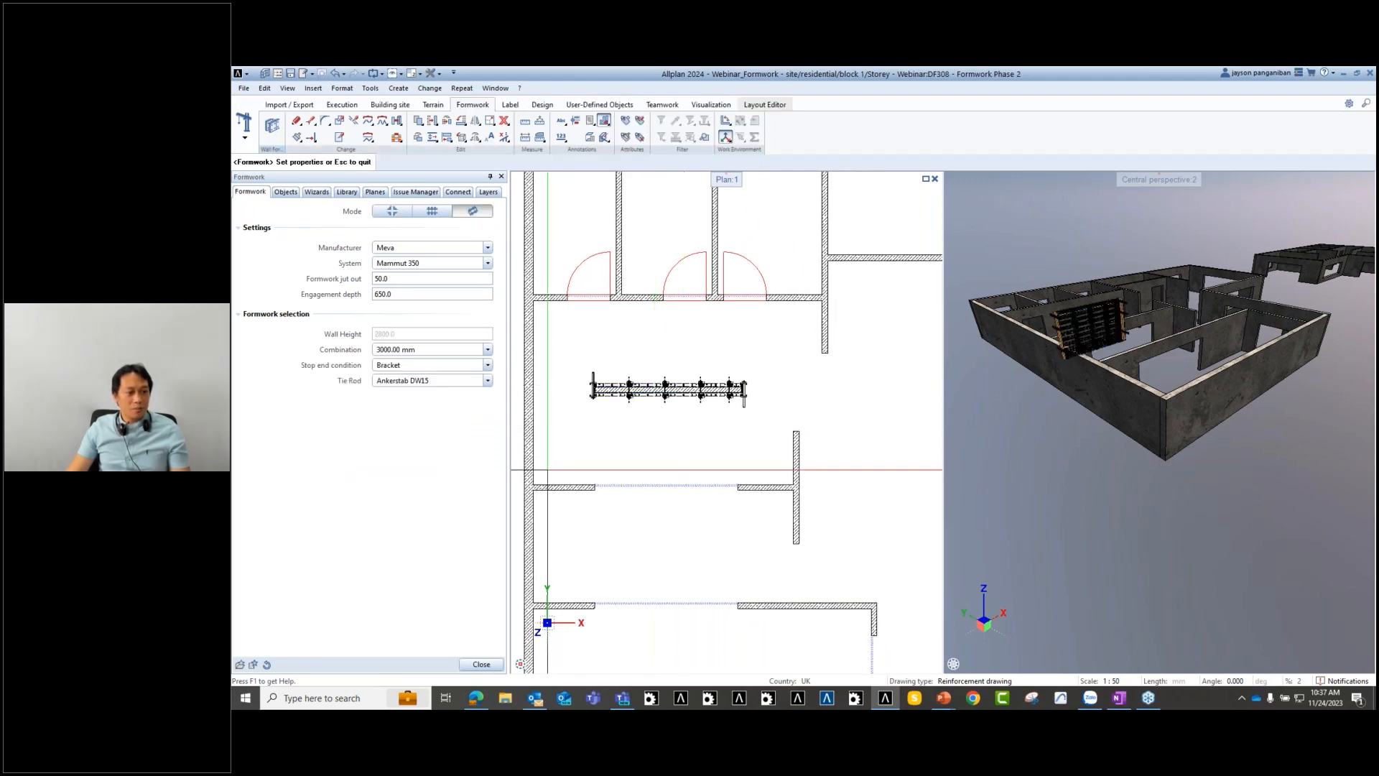
scroll(580, 417, "up", 2)
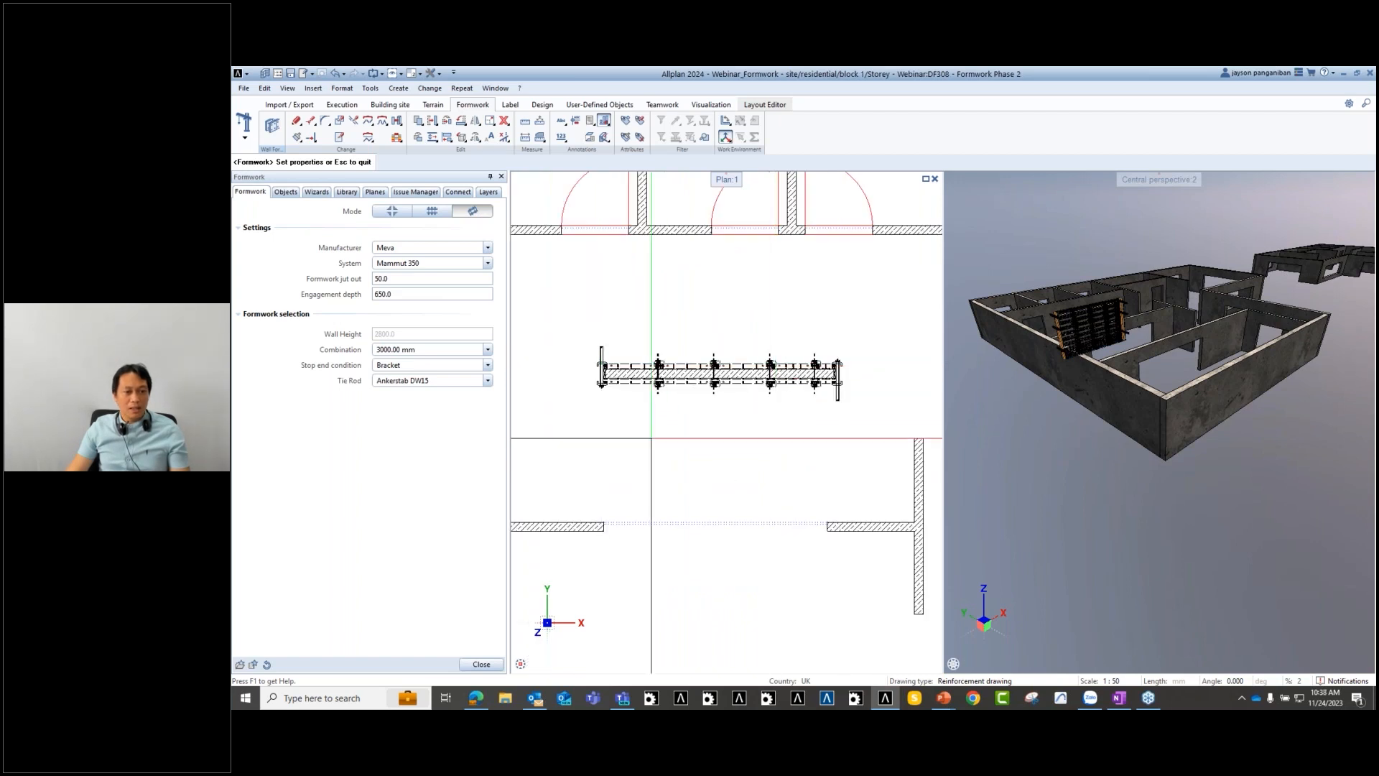
scroll(1072, 342, "up", 3)
middle_click_drag(1072, 343, 1161, 357)
key("Escape")
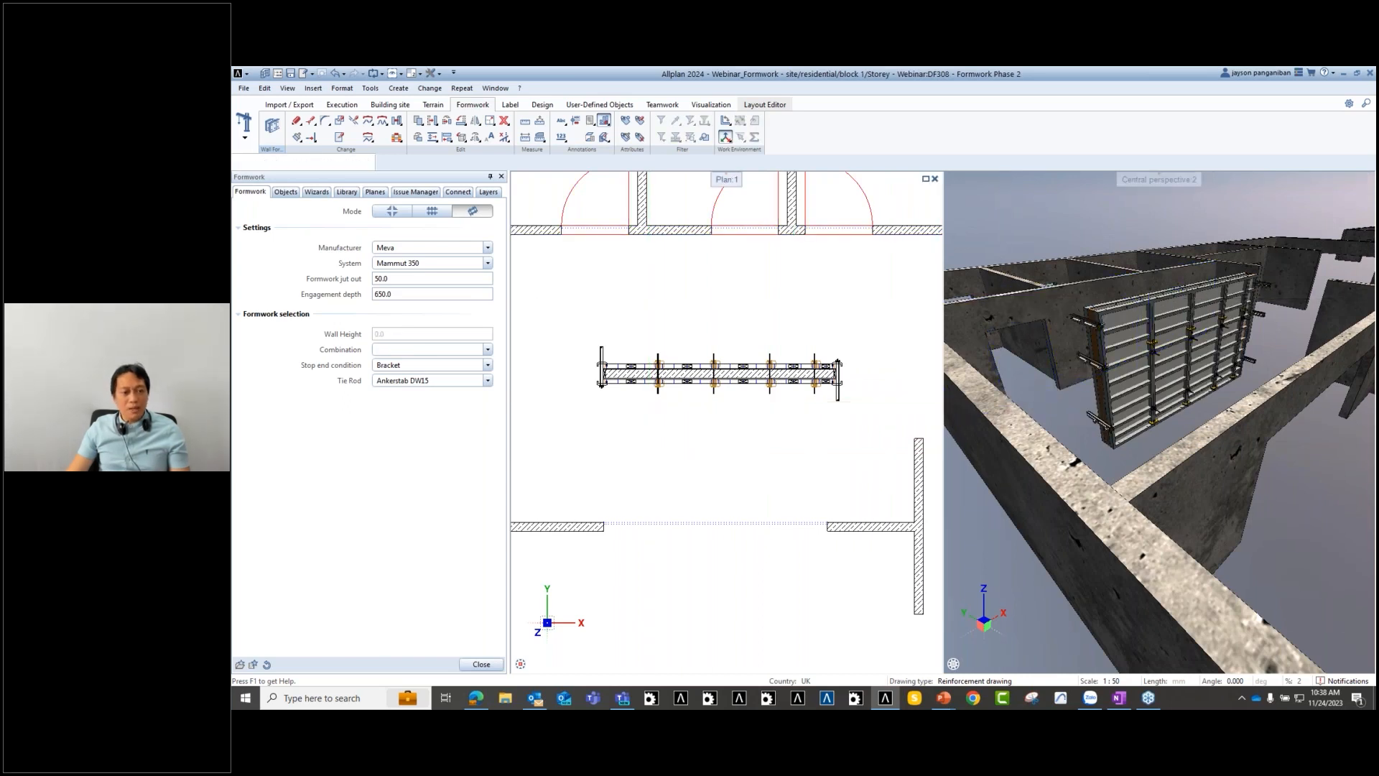
key("Escape")
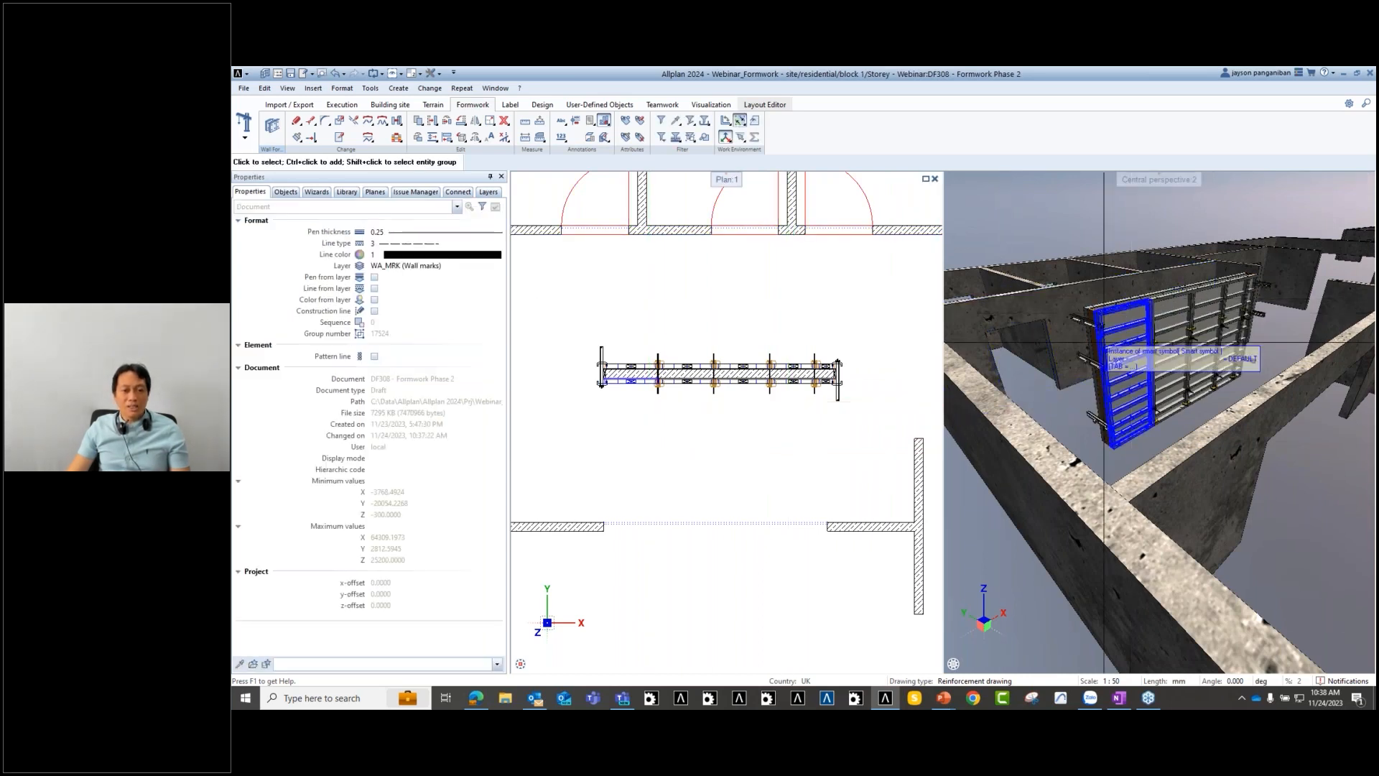
key("ctrl+z")
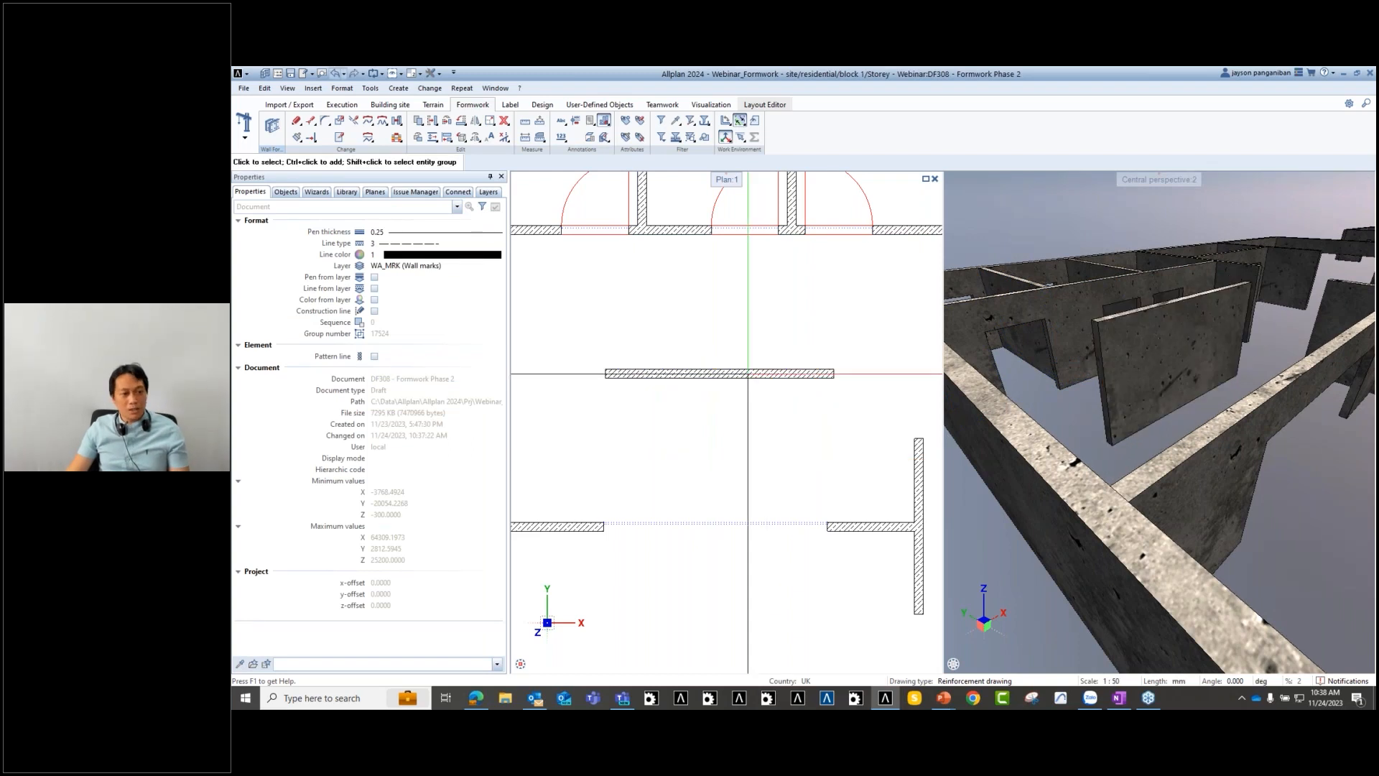
- Set the free-standing wall's top elevation to 7000 and bottom to 2800, making it 4200 mm high
double_click(746, 373)
left_click(898, 325)
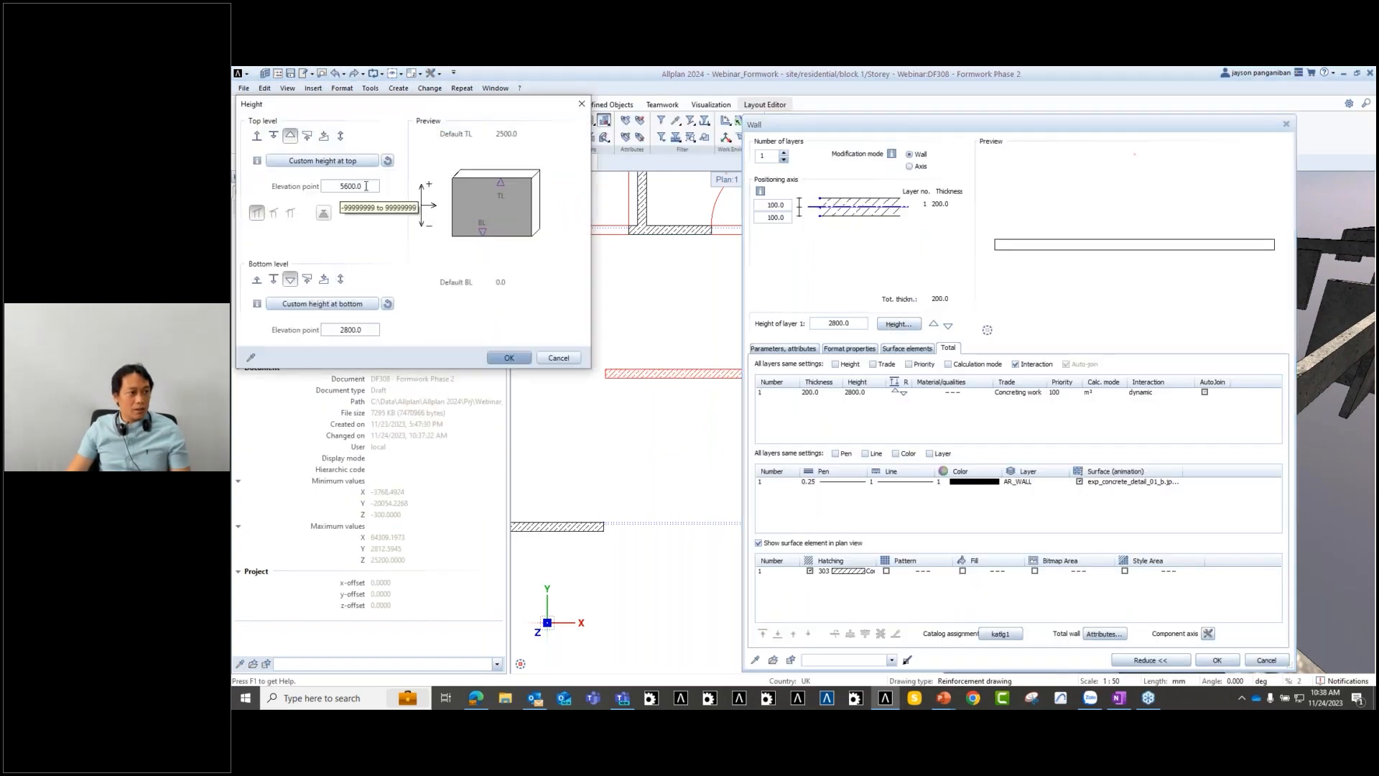
left_click(365, 188)
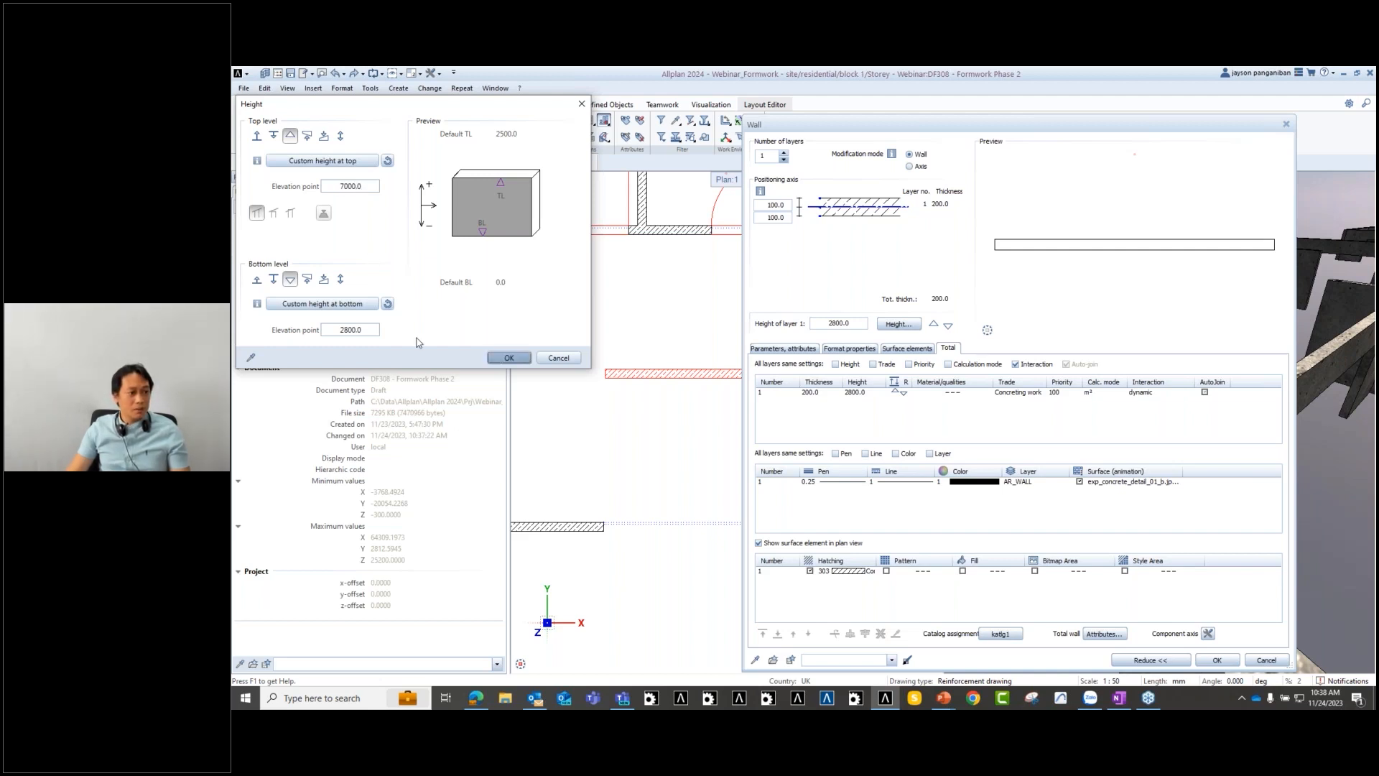
left_click(510, 357)
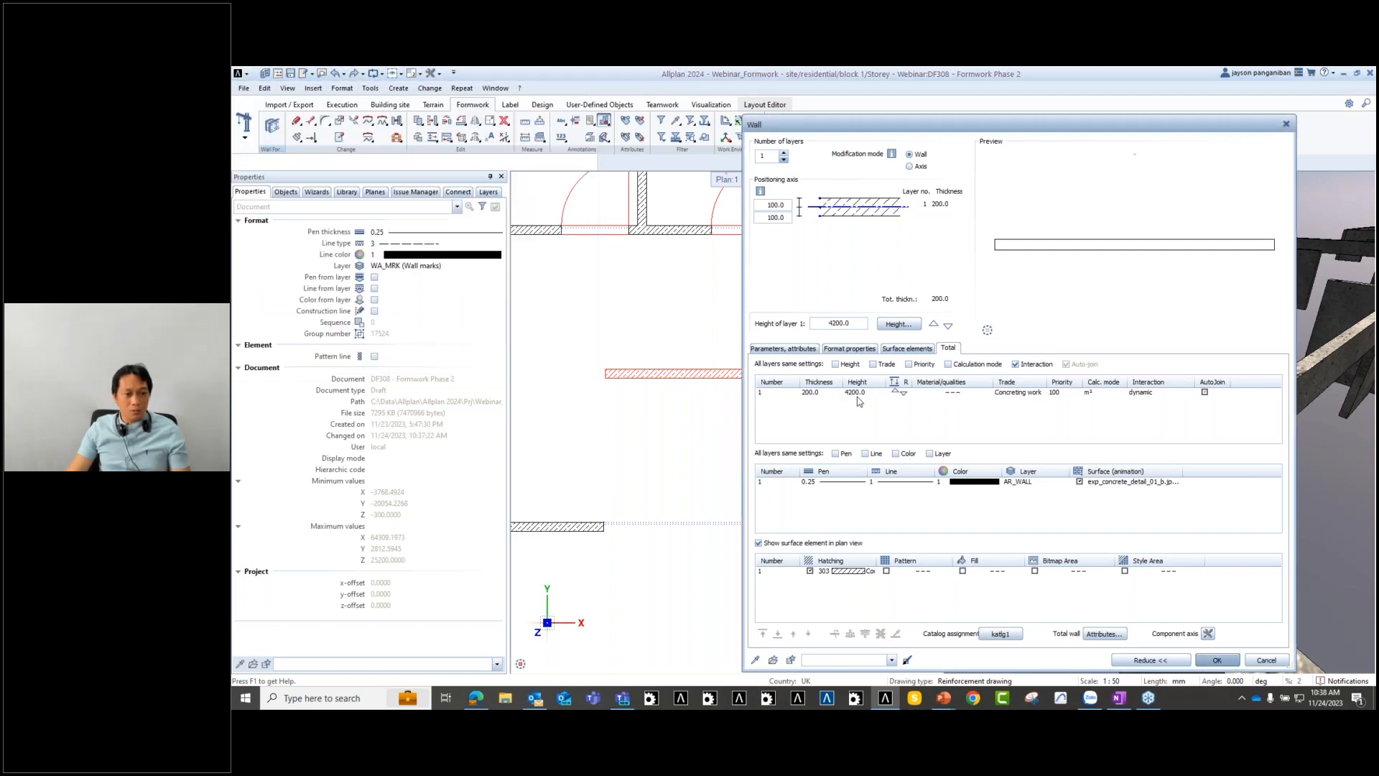
left_click(1214, 660)
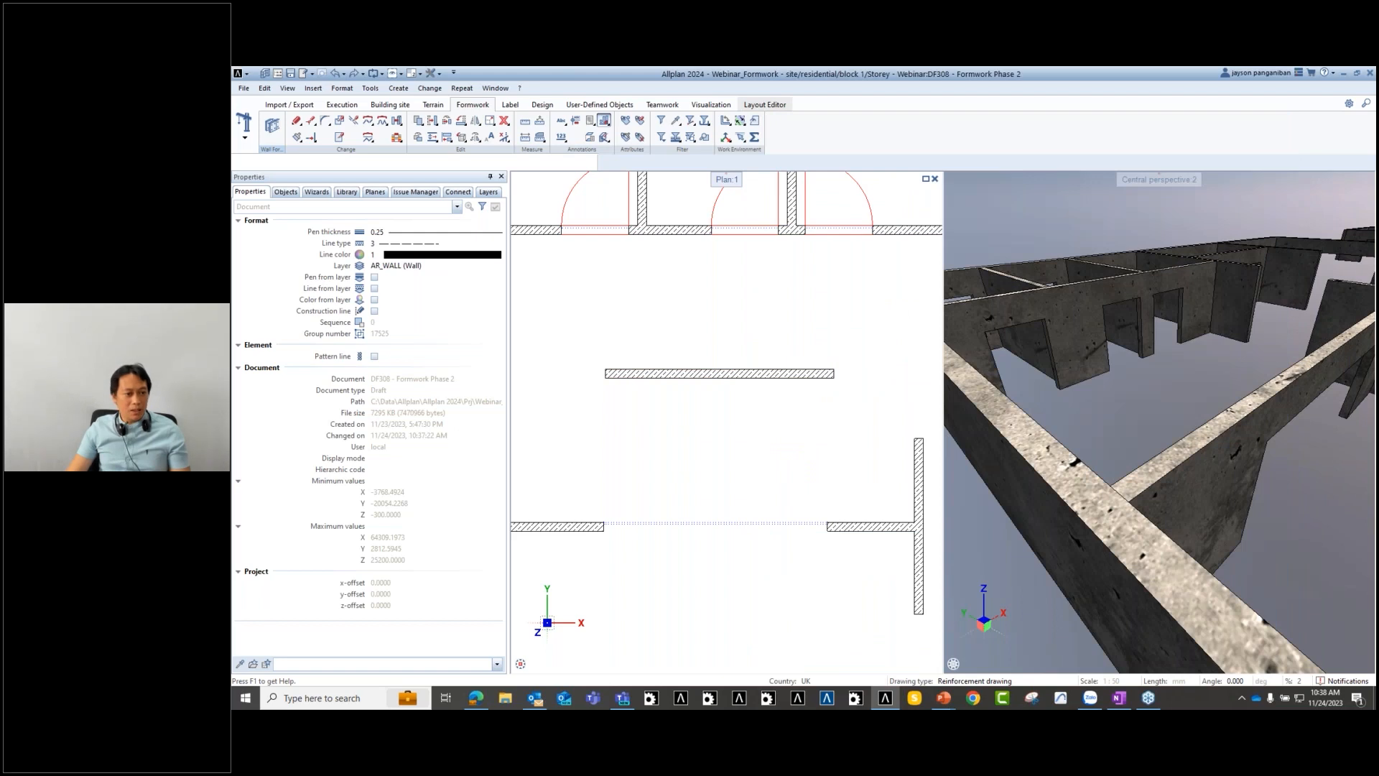
- Generate Meva Mammut 350 formwork on the new wall and inspect it in 3-D
left_click(273, 126)
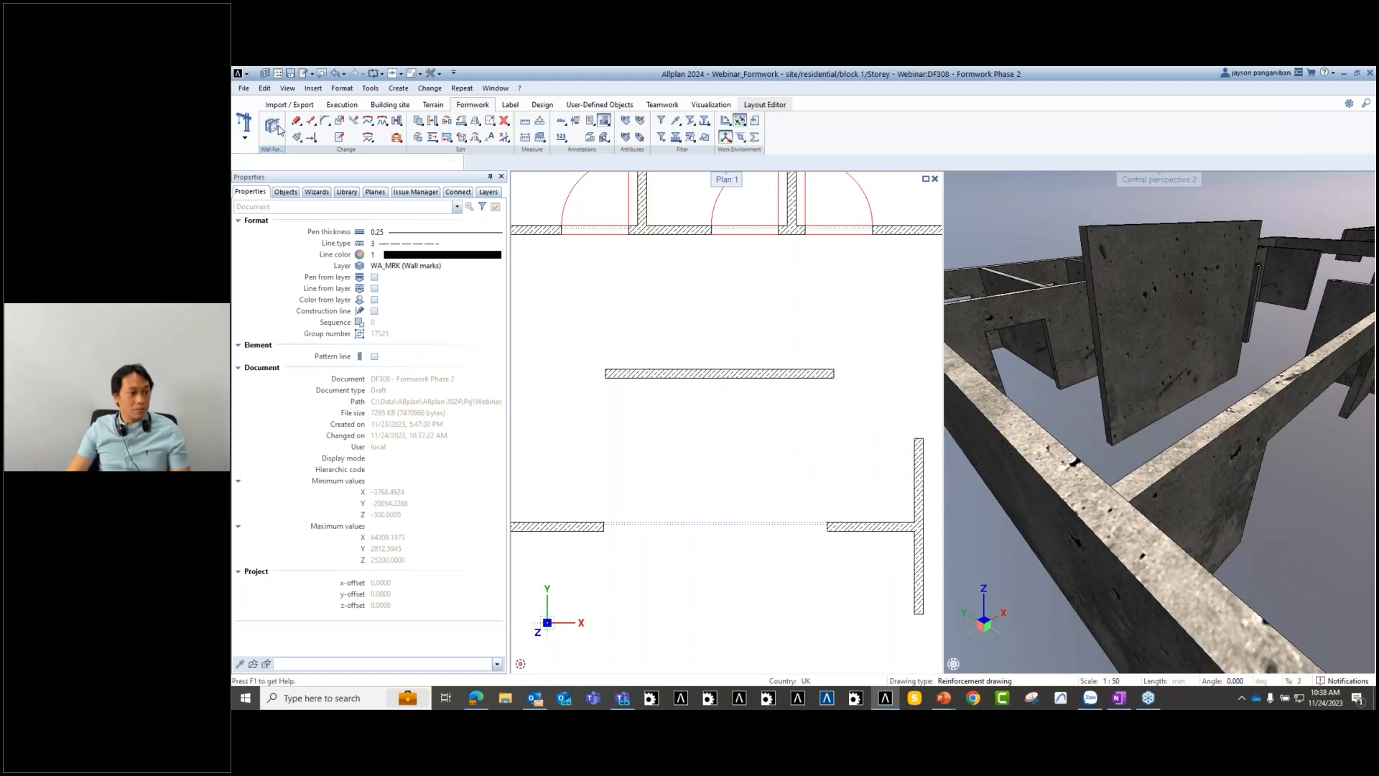
left_click(746, 373)
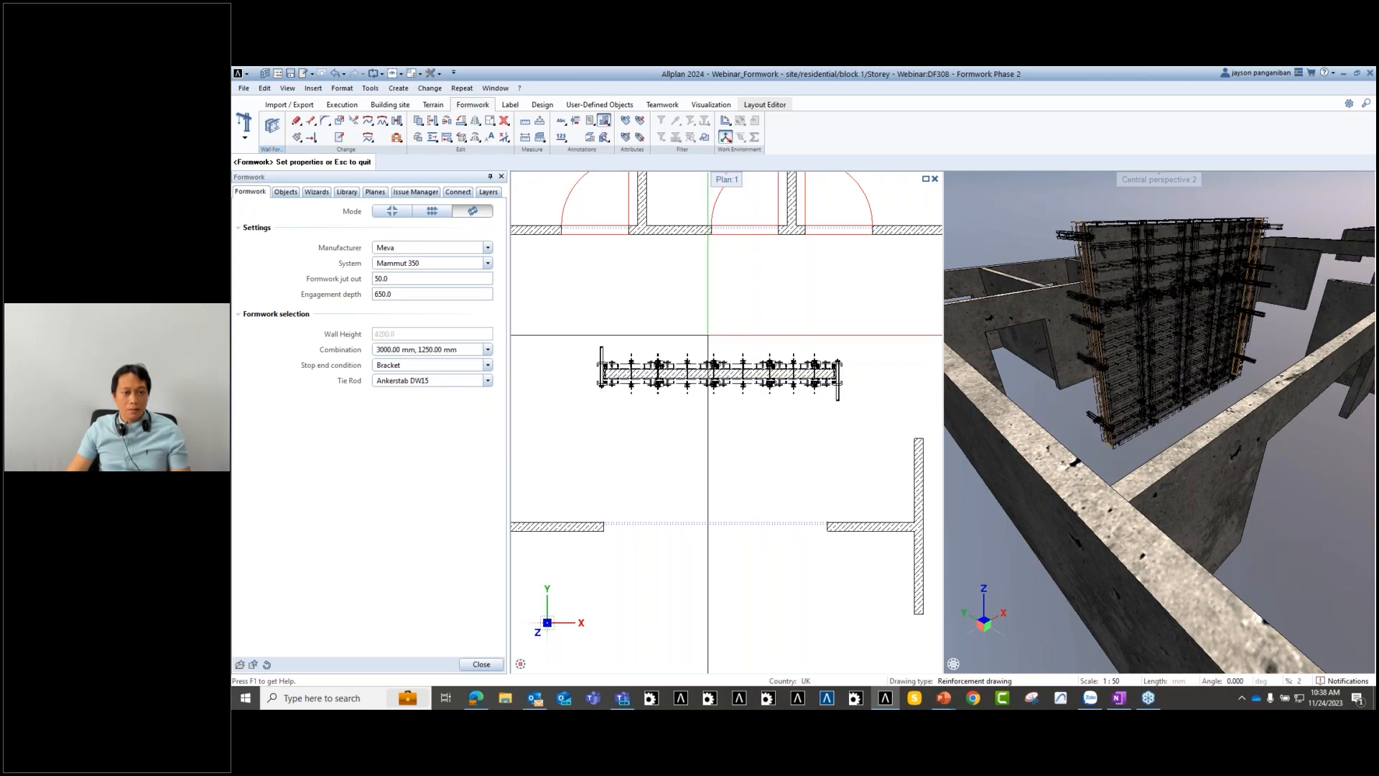
middle_click_drag(786, 433, 752, 431)
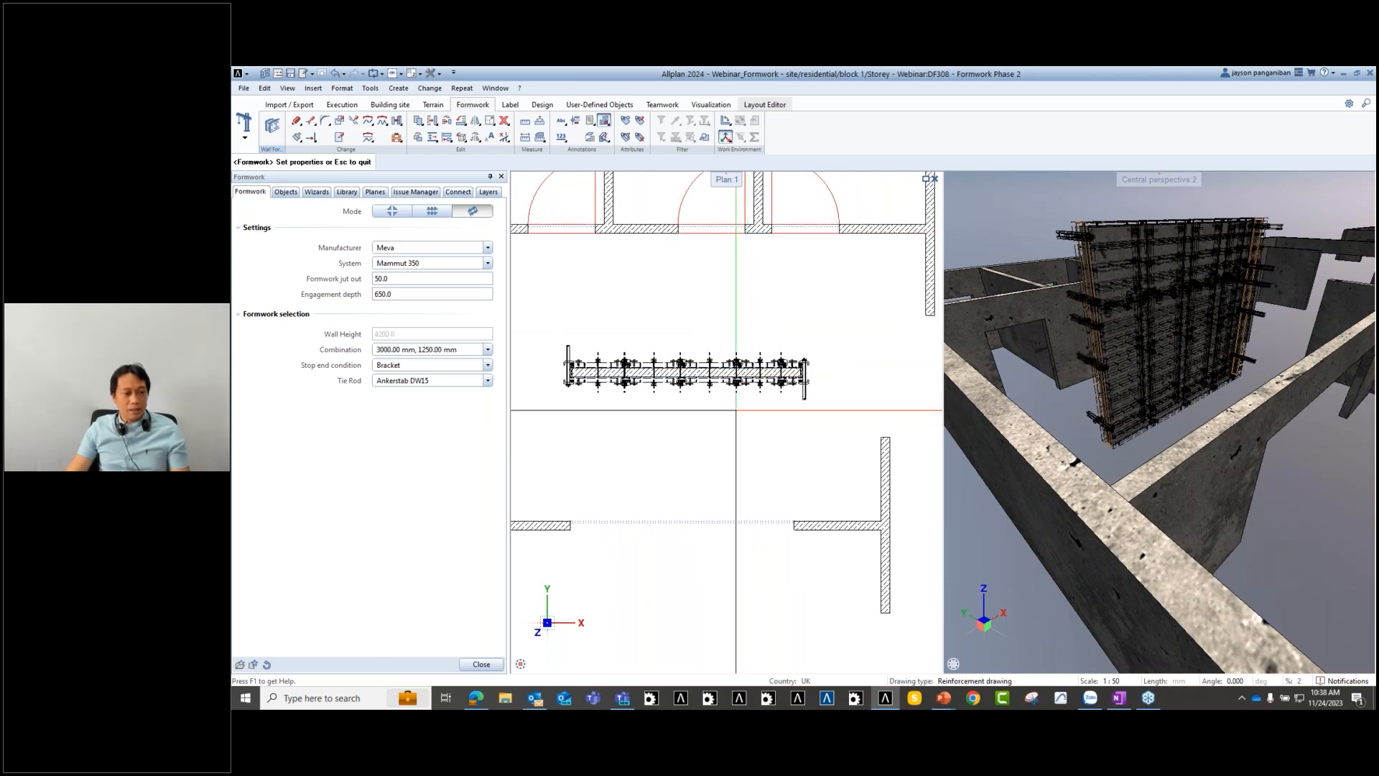
key("Escape")
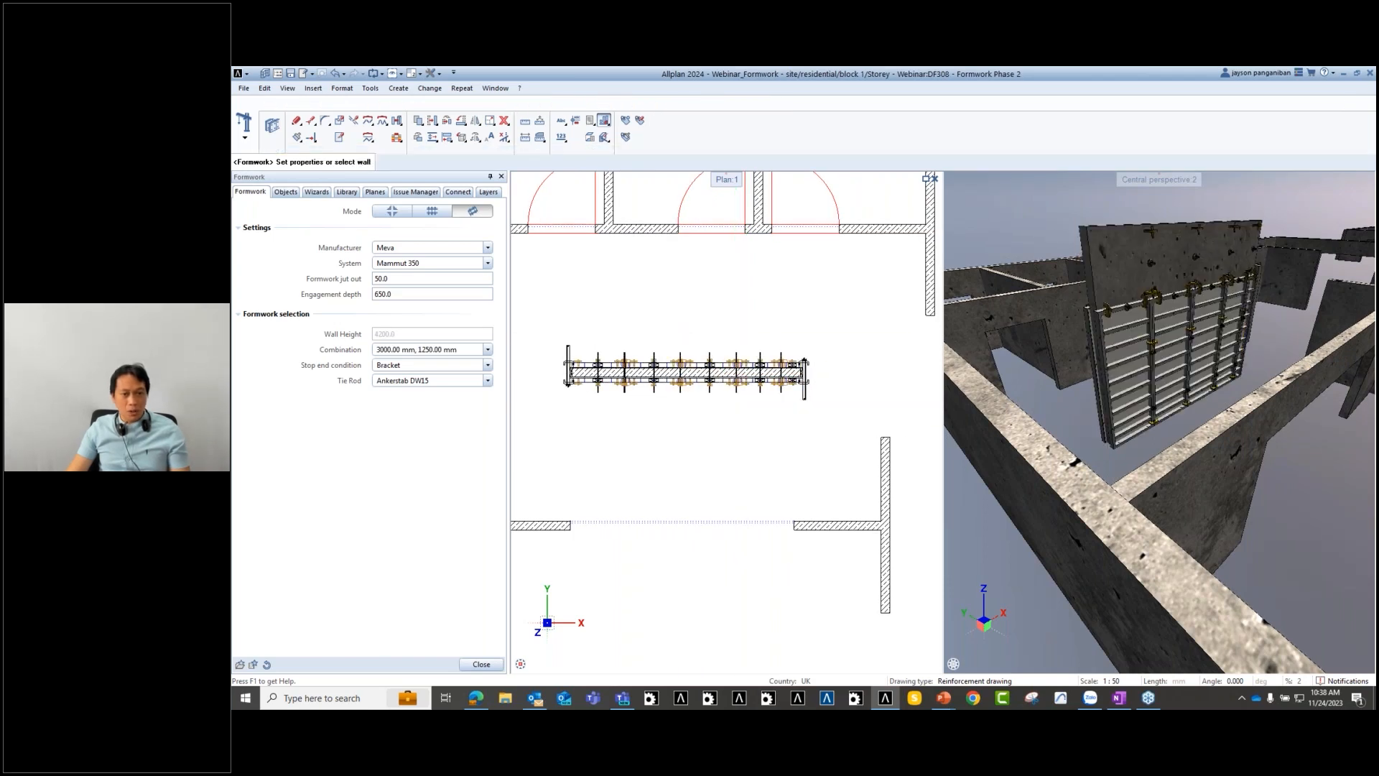
scroll(1145, 311, "up", 2)
scroll(1112, 329, "down", 3)
scroll(1140, 263, "up", 1)
scroll(1140, 263, "up", 2)
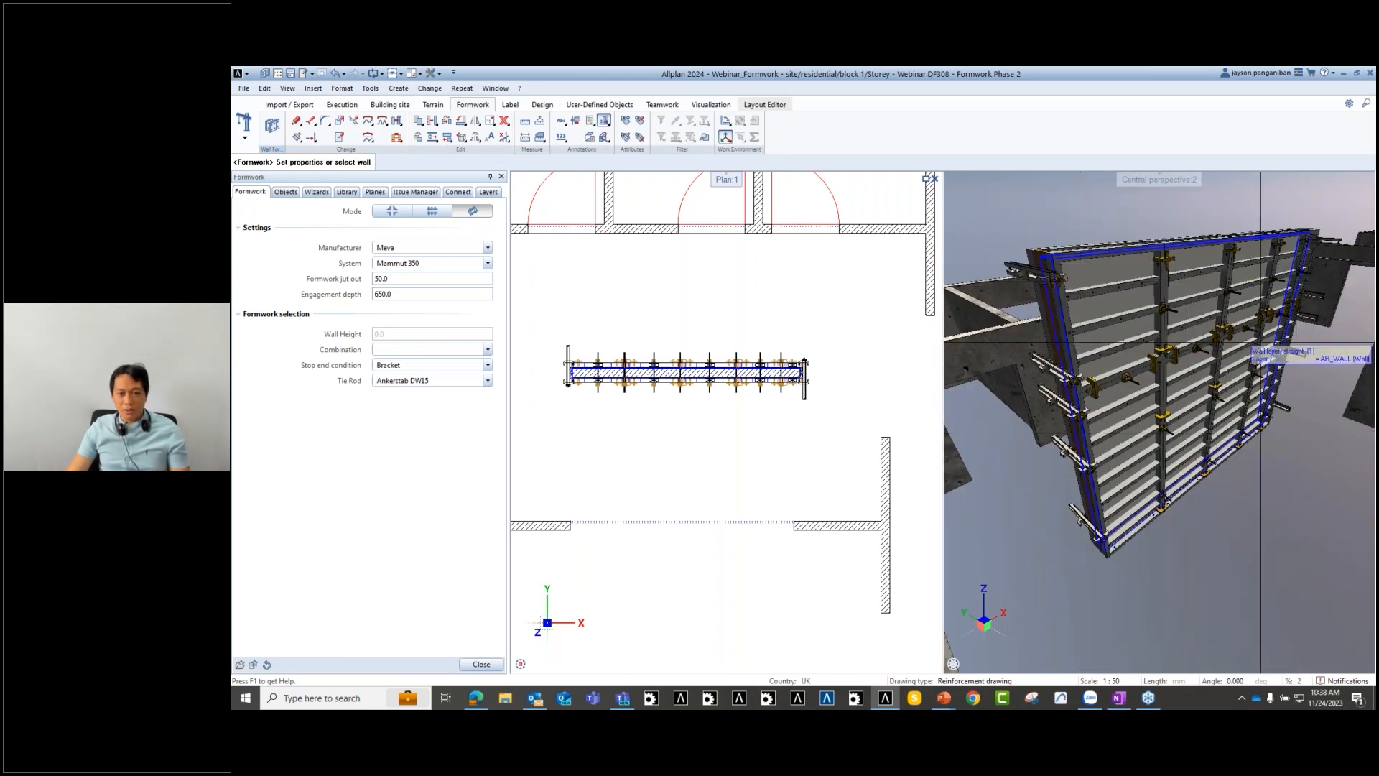
left_click_drag(1242, 317, 1135, 411, "ctrl")
middle_click_drag(1136, 410, 1071, 419)
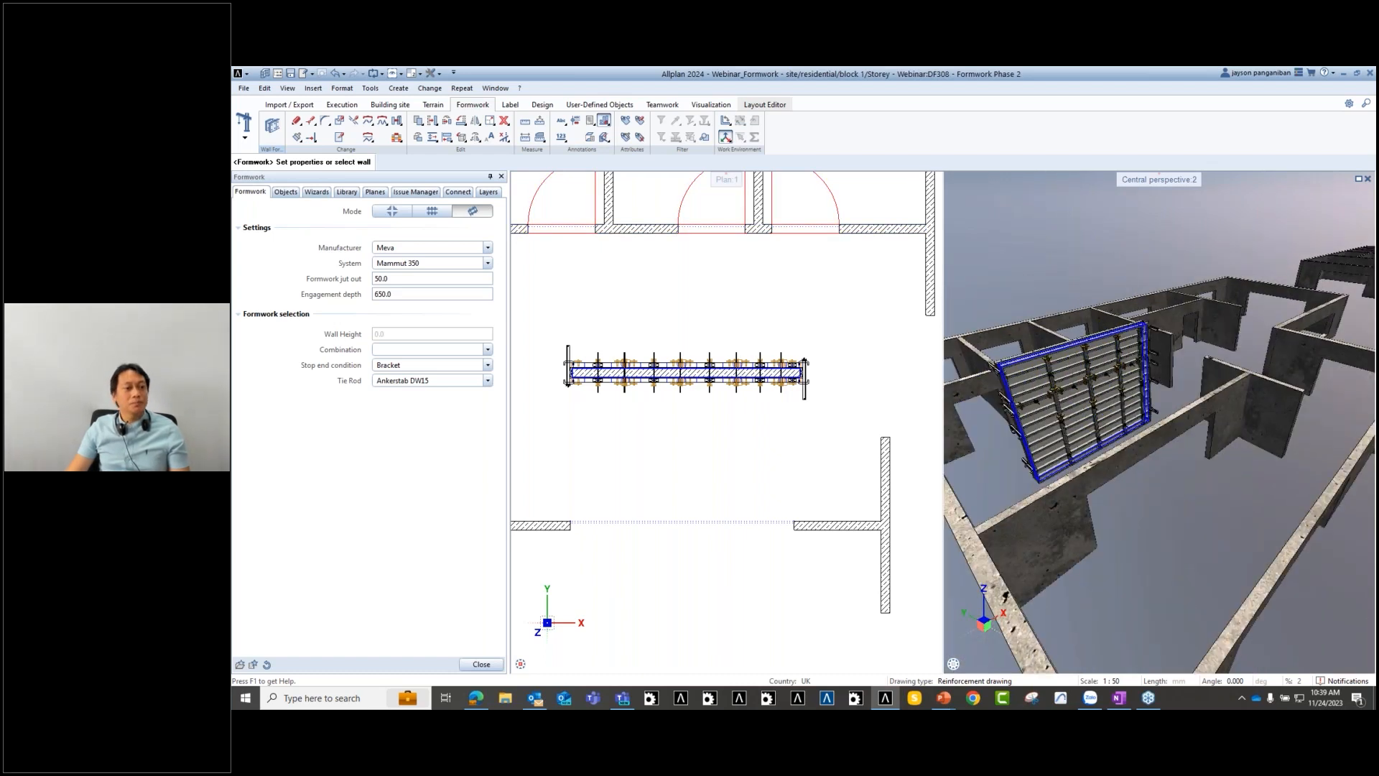
- Undo the trial formwork, reframe the plan and 3-D views, and open the FORMWORK LAYOUT sheet
key("Escape")
scroll(761, 437, "down", 1)
middle_click_drag(761, 437, 713, 419)
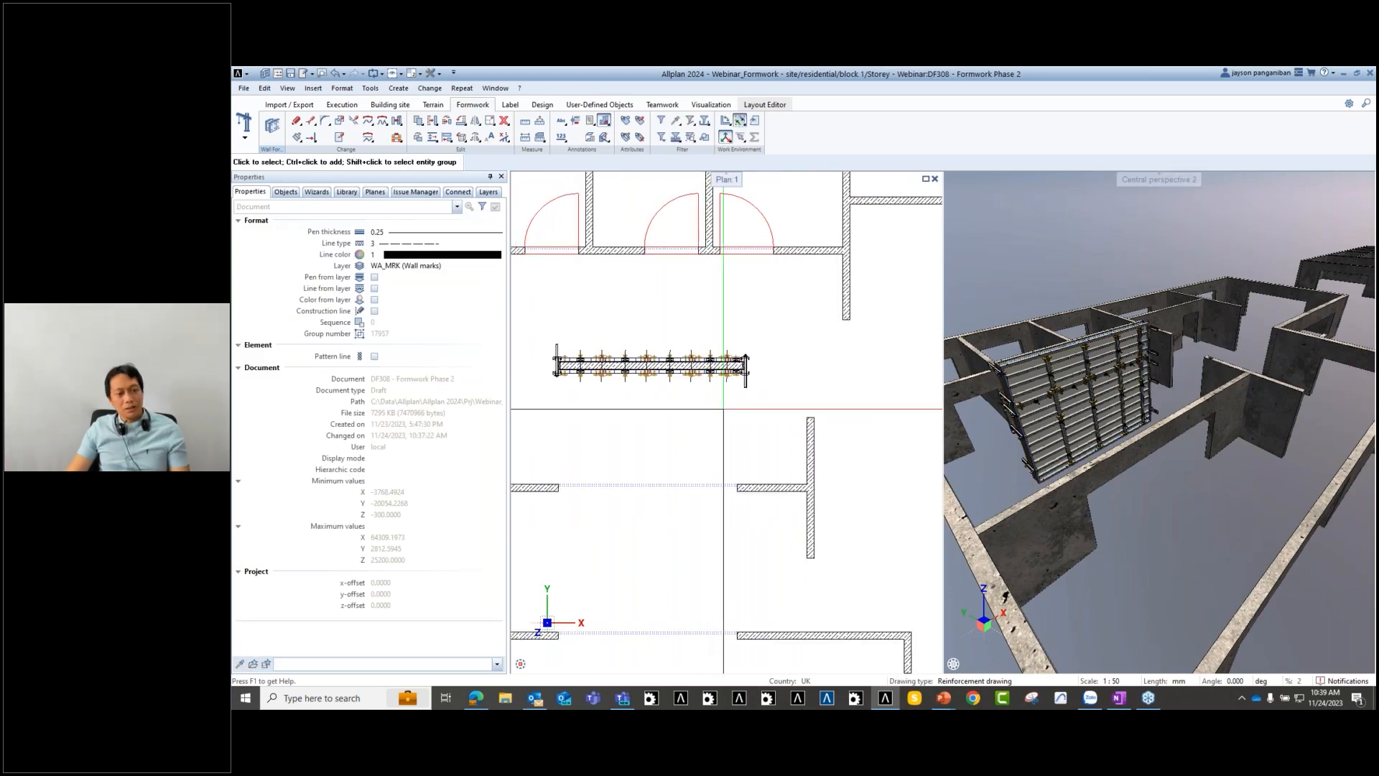
key("ctrl+z")
middle_click_drag(734, 471, 666, 430)
scroll(693, 433, "down", 5)
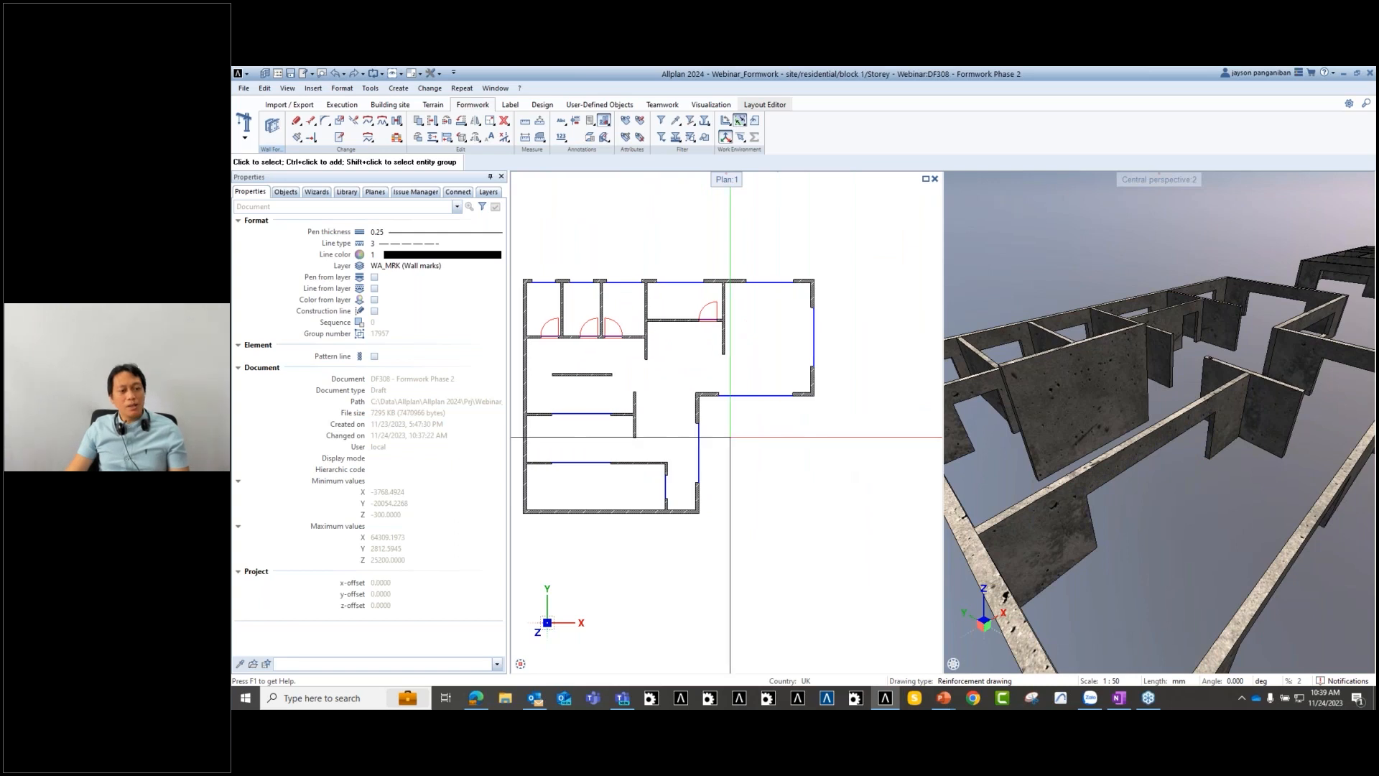
scroll(1176, 451, "down", 6)
middle_click_drag(1176, 452, 1120, 404)
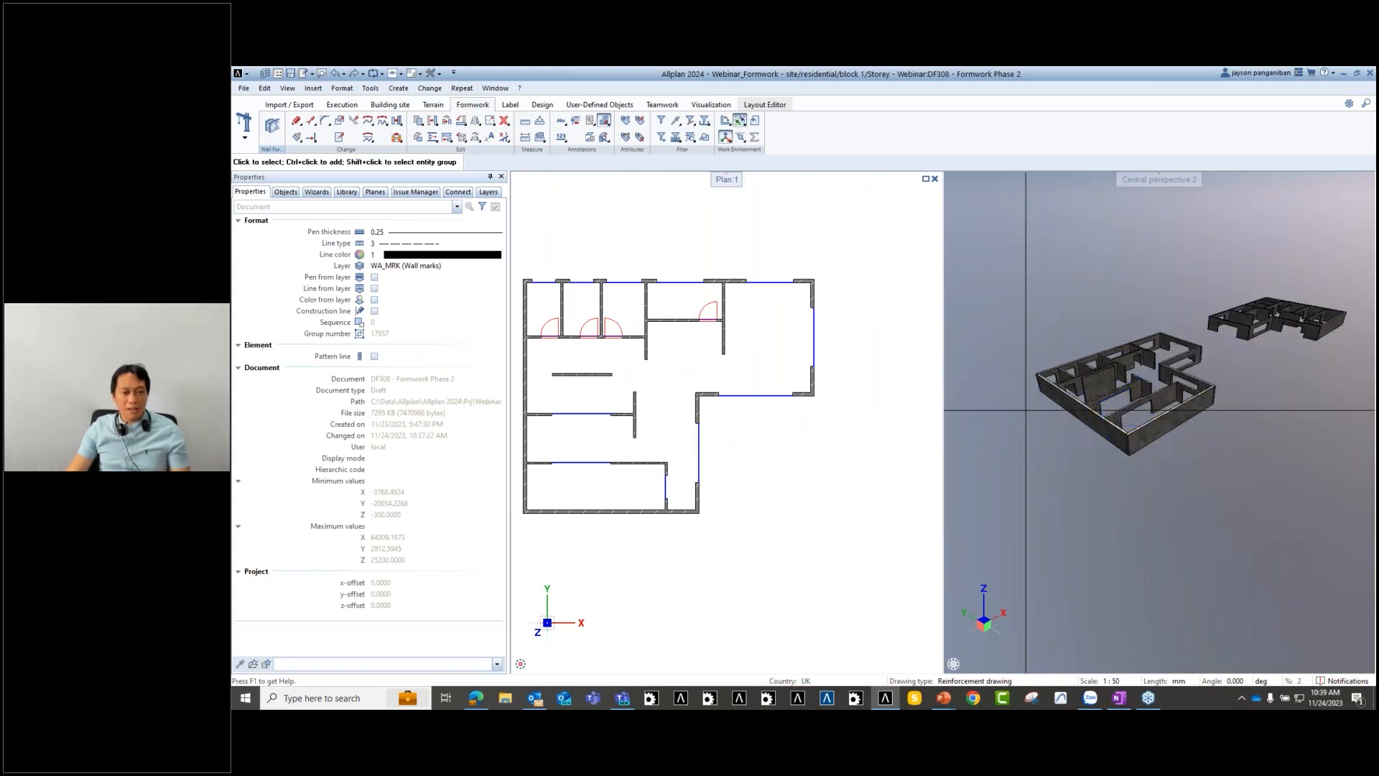
scroll(1010, 411, "up", 3)
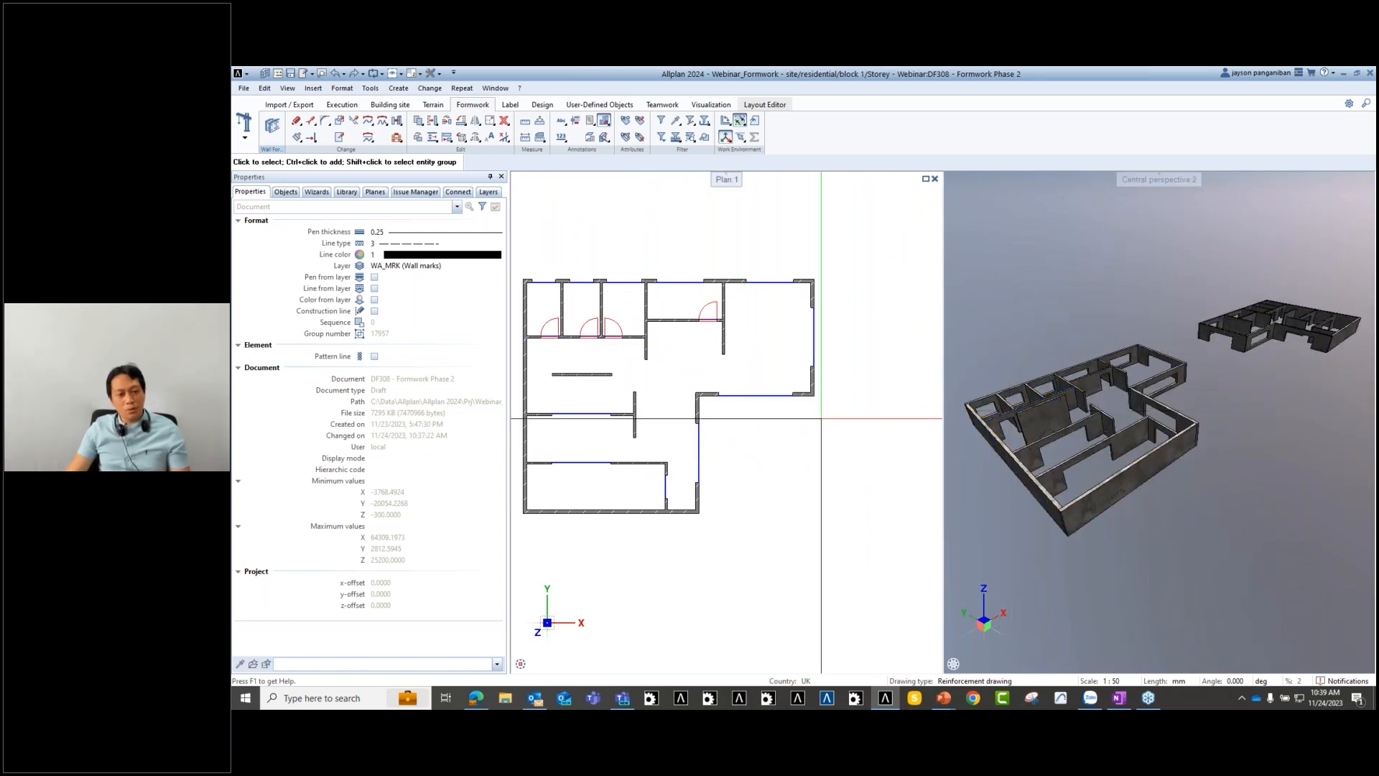
middle_click_drag(821, 418, 837, 416)
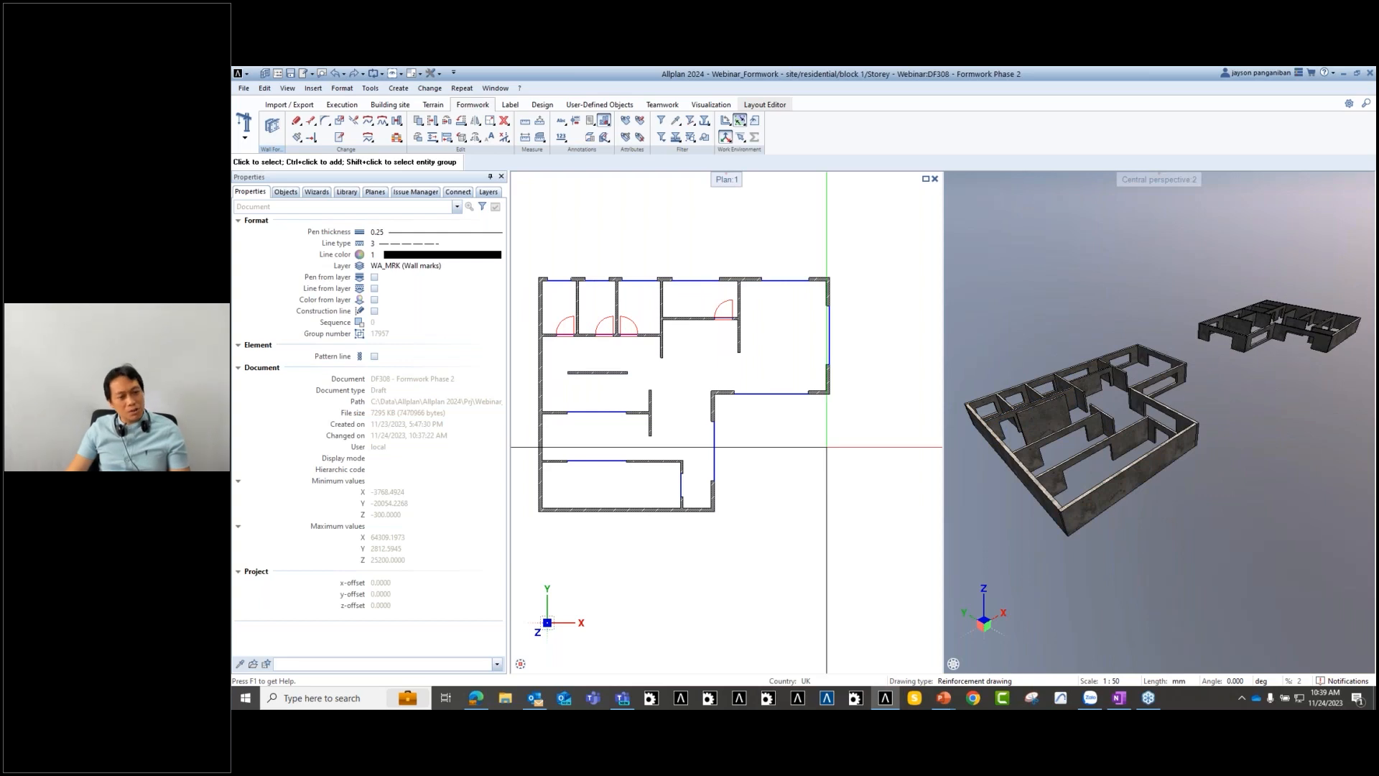
middle_click_drag(817, 482, 815, 473)
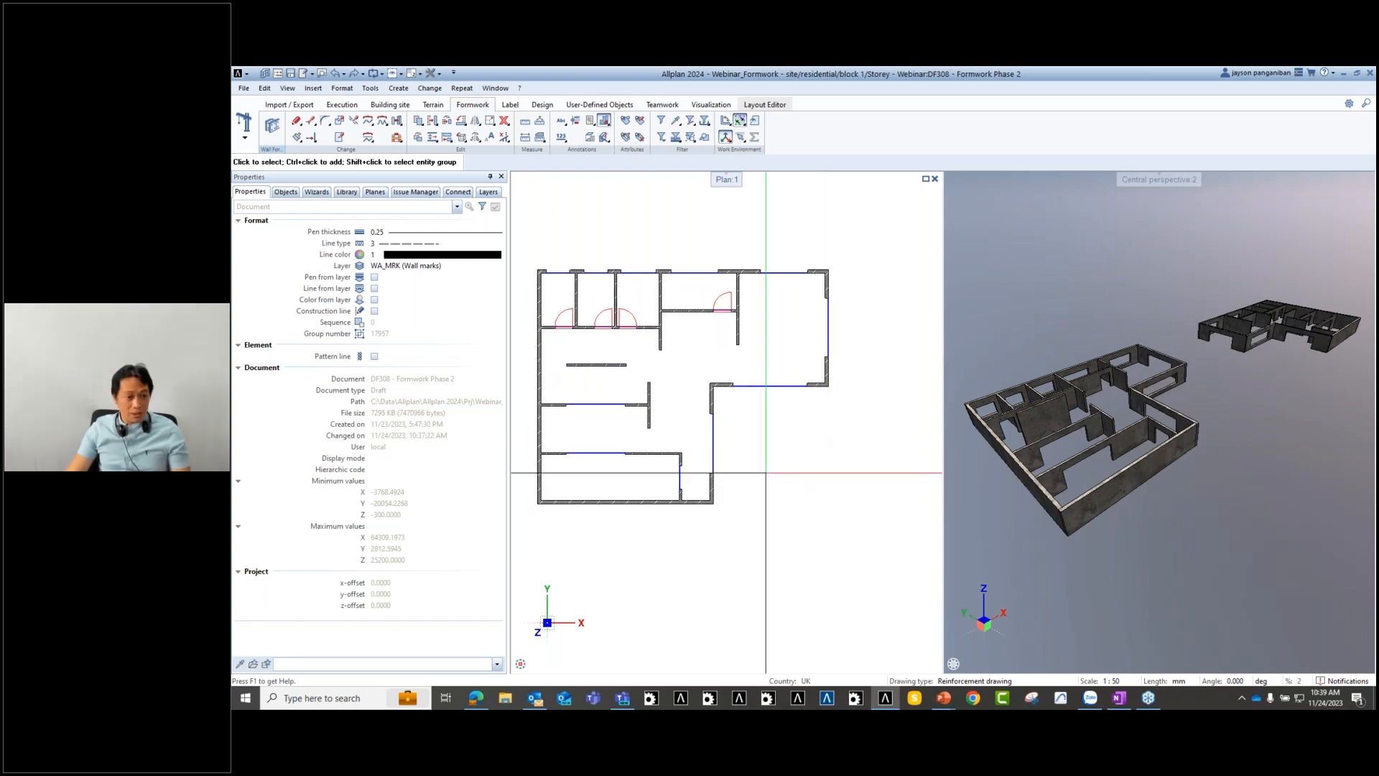
left_click(764, 104)
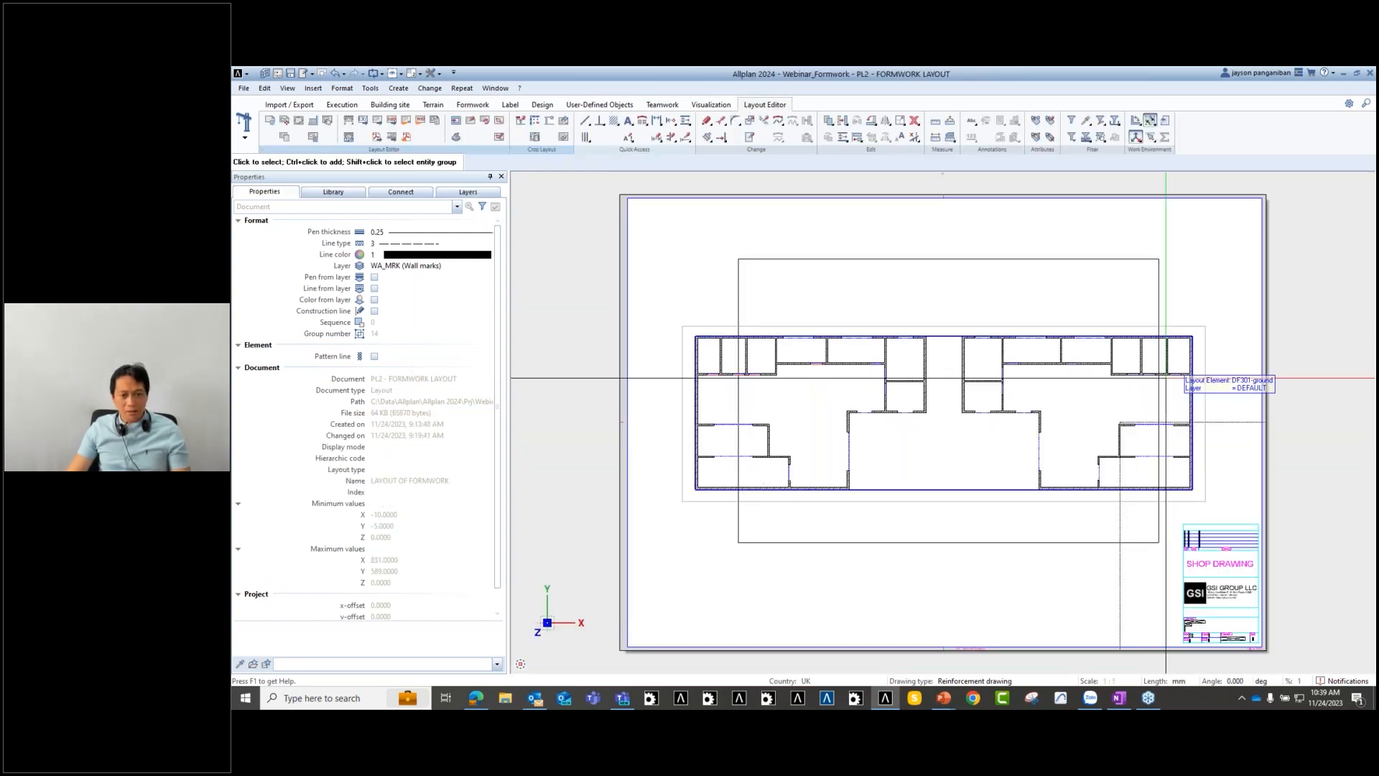
- Reframe the FORMWORK LAYOUT sheet and start the Layout Element tool at scale 1:20
middle_click_drag(783, 568, 813, 547)
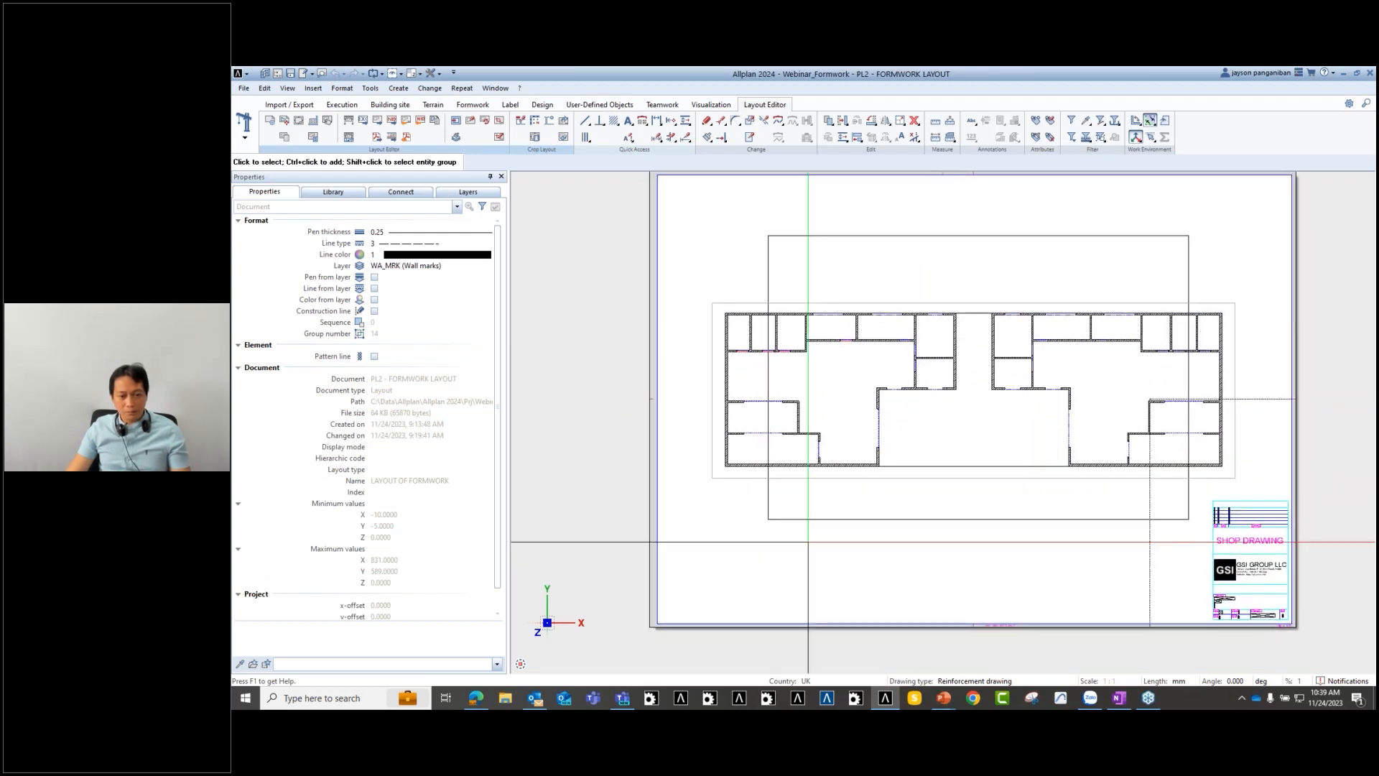
scroll(1209, 556, "up", 5)
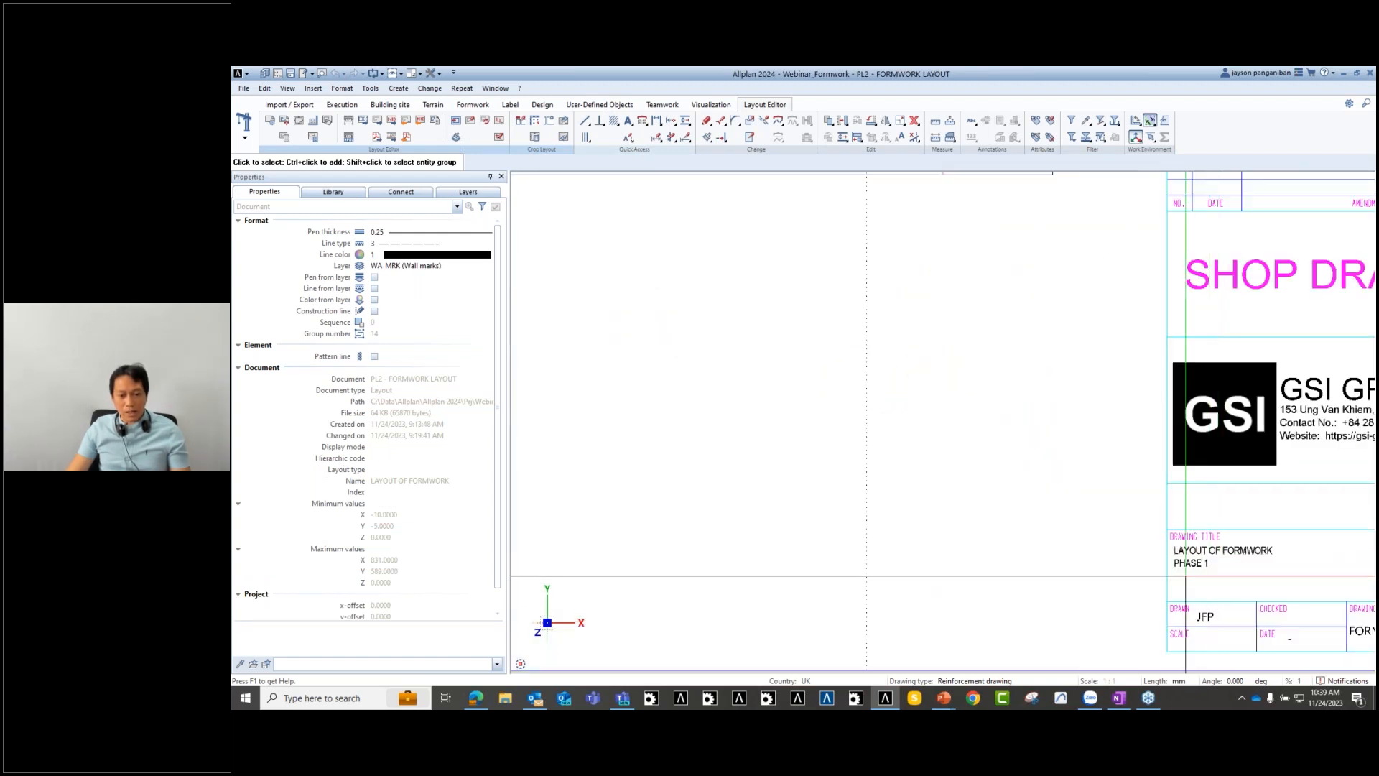
scroll(1203, 567, "down", 6)
scroll(983, 527, "up", 3)
middle_click_drag(1184, 541, 1065, 572)
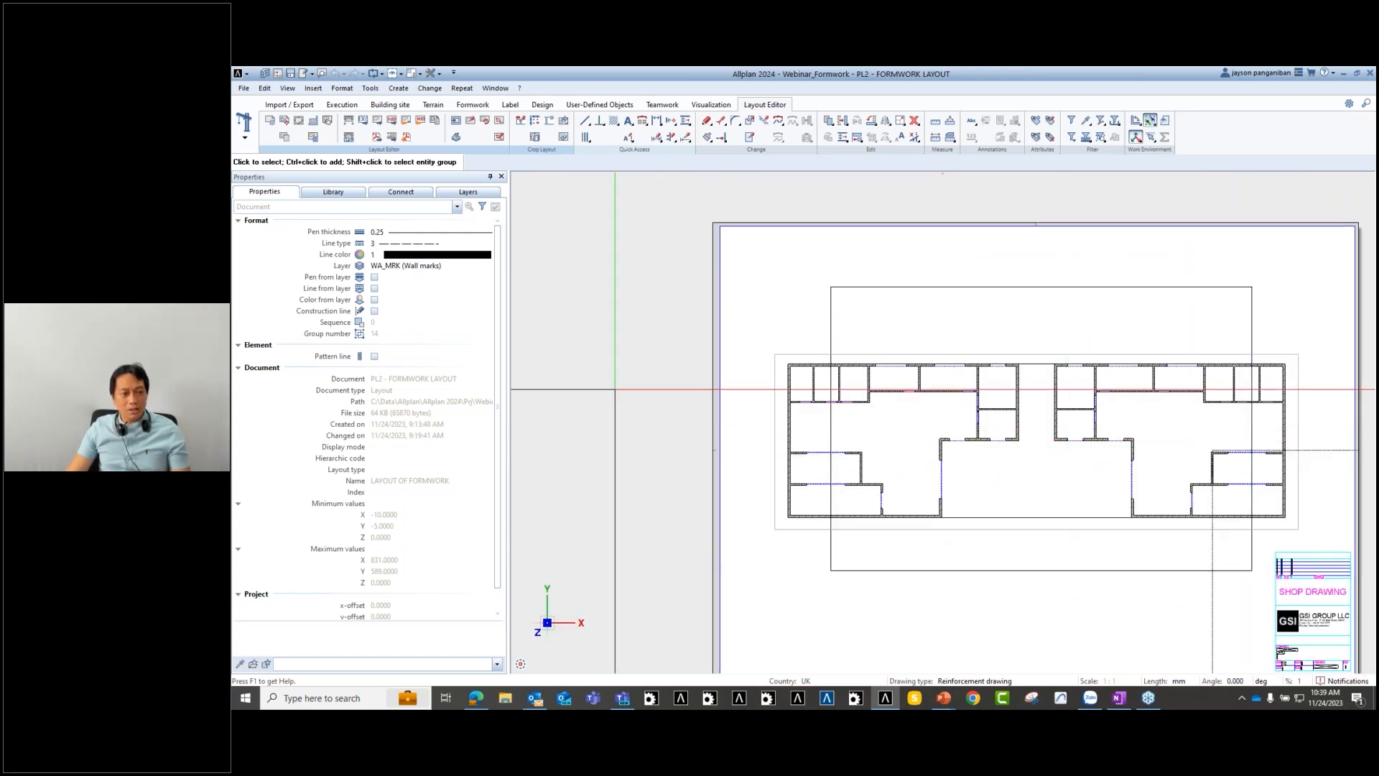
left_click(286, 121)
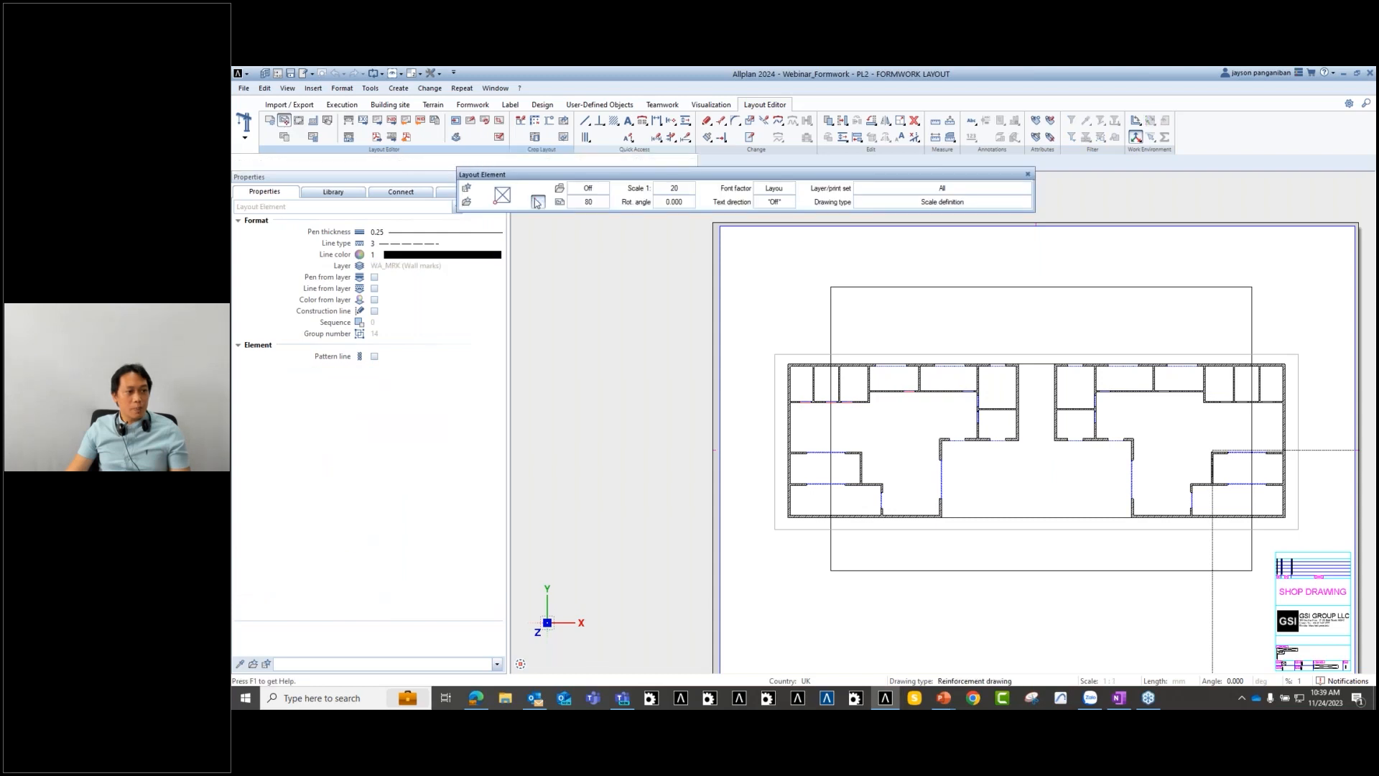
- Place drawing 307 Formwork Phase 1 as a layout element on the sheet
left_click(537, 202)
scroll(500, 288, "down", 3)
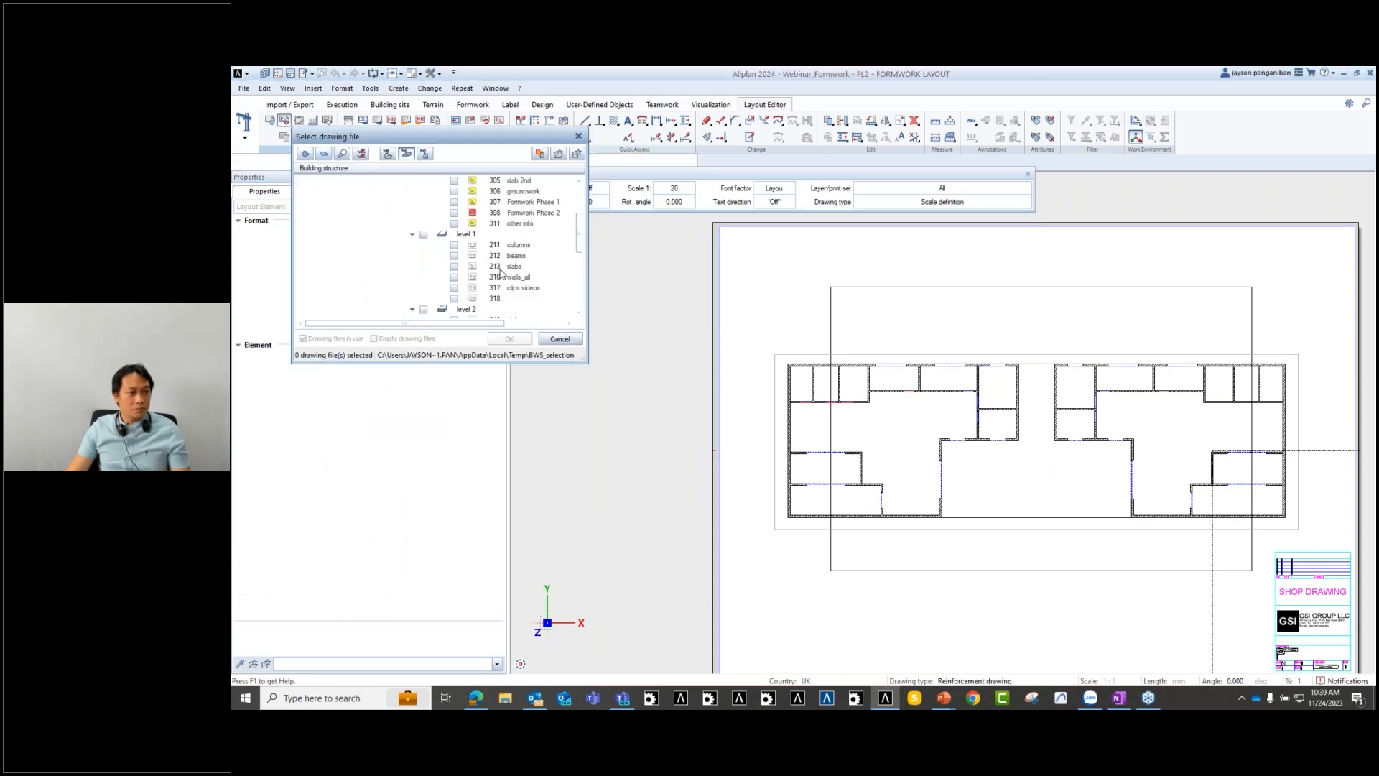
scroll(498, 245, "up", 2)
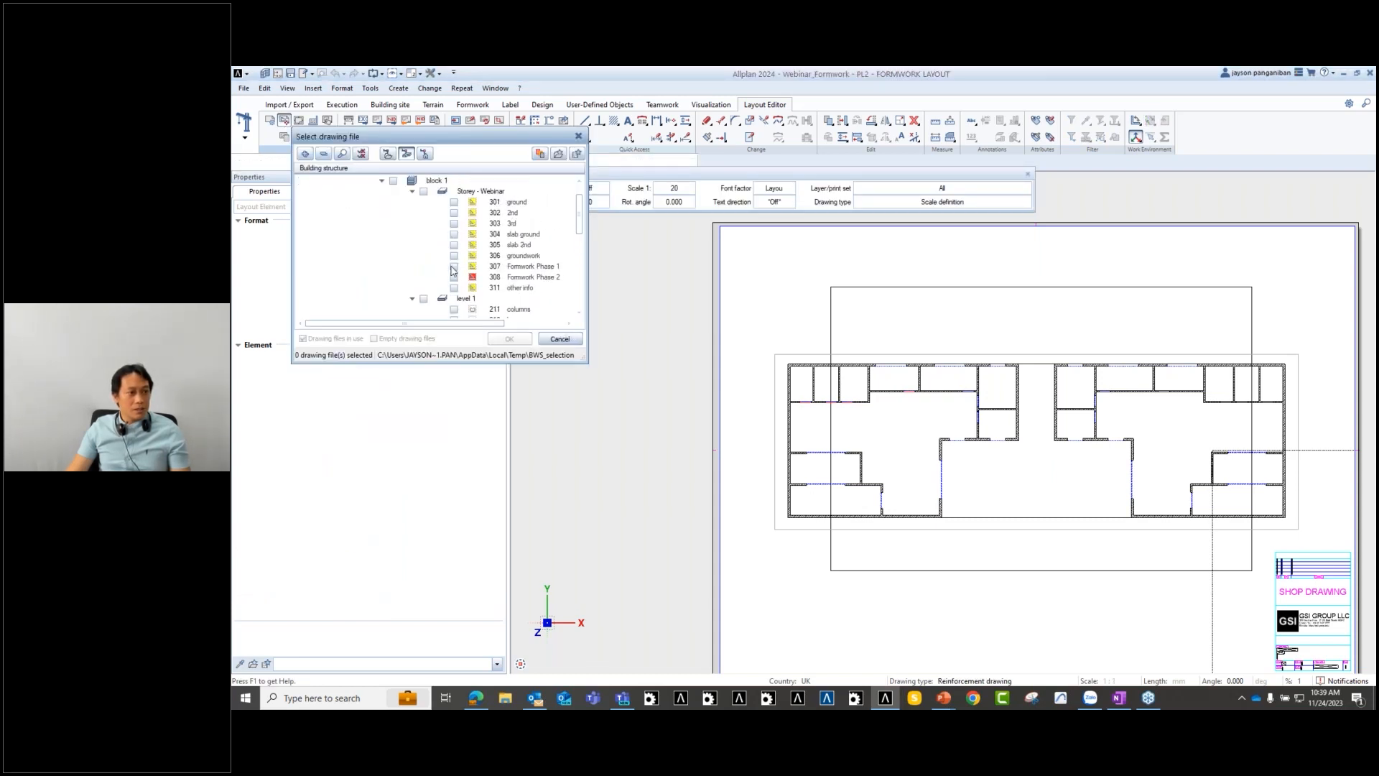
left_click(453, 267)
left_click(510, 339)
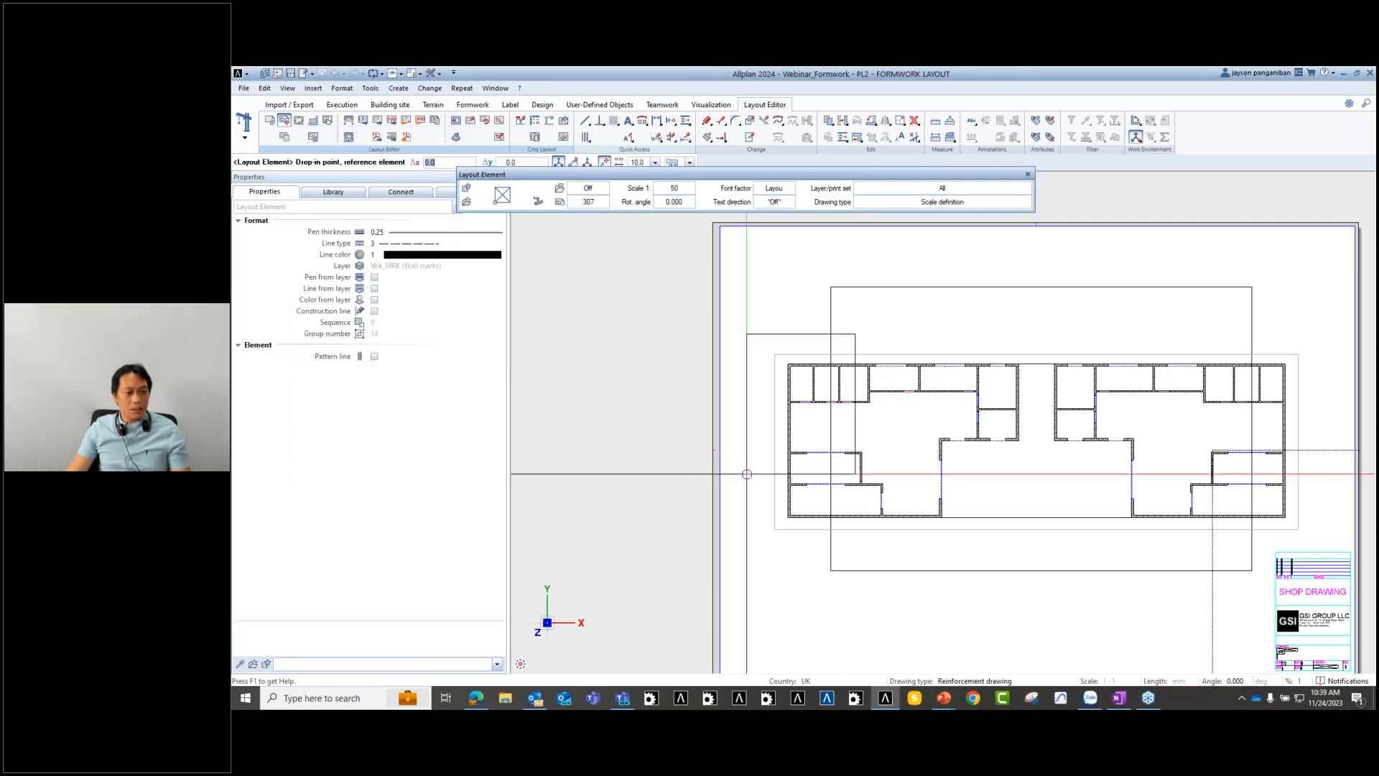
scroll(819, 525, "up", 3)
left_click(819, 525)
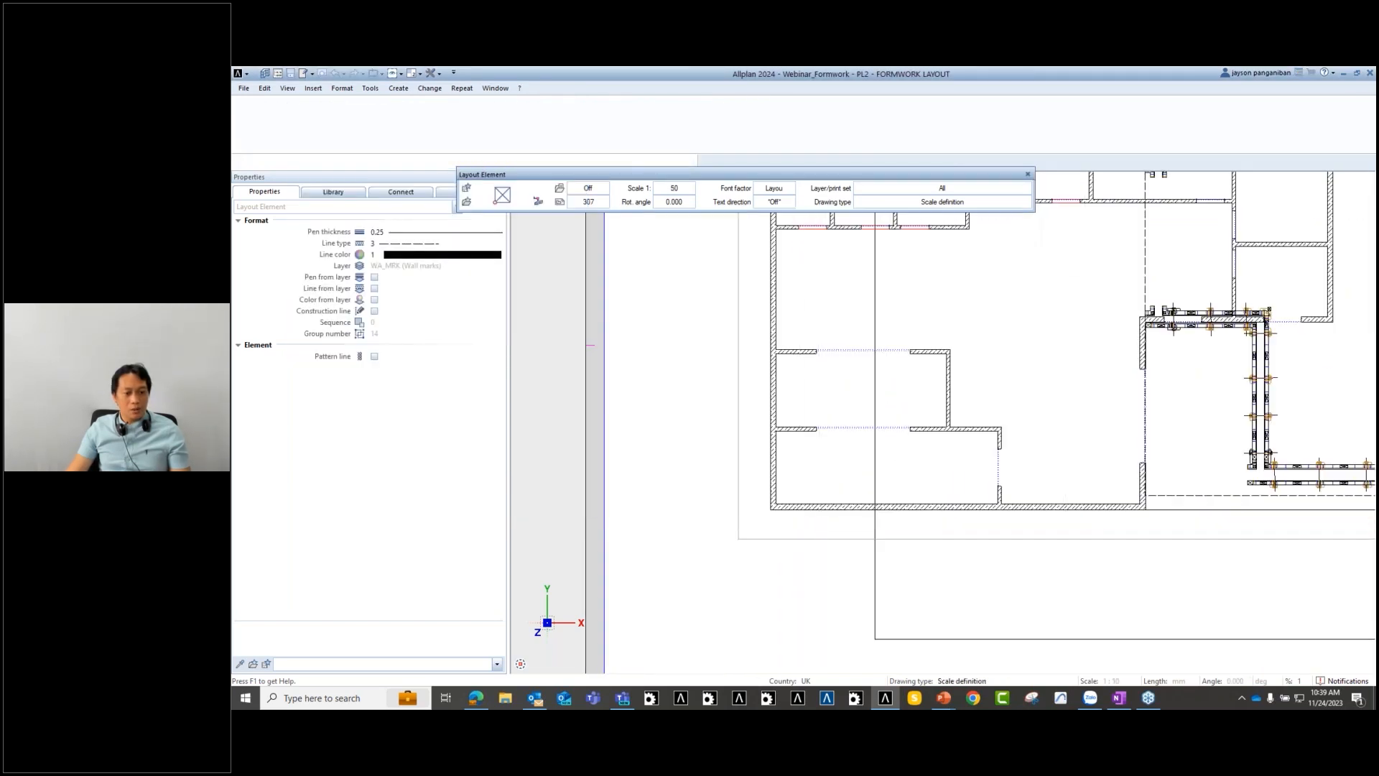
- Review the placed formwork drawing, then exit the tool and undo the placement
scroll(898, 442, "down", 4)
scroll(1097, 458, "up", 1)
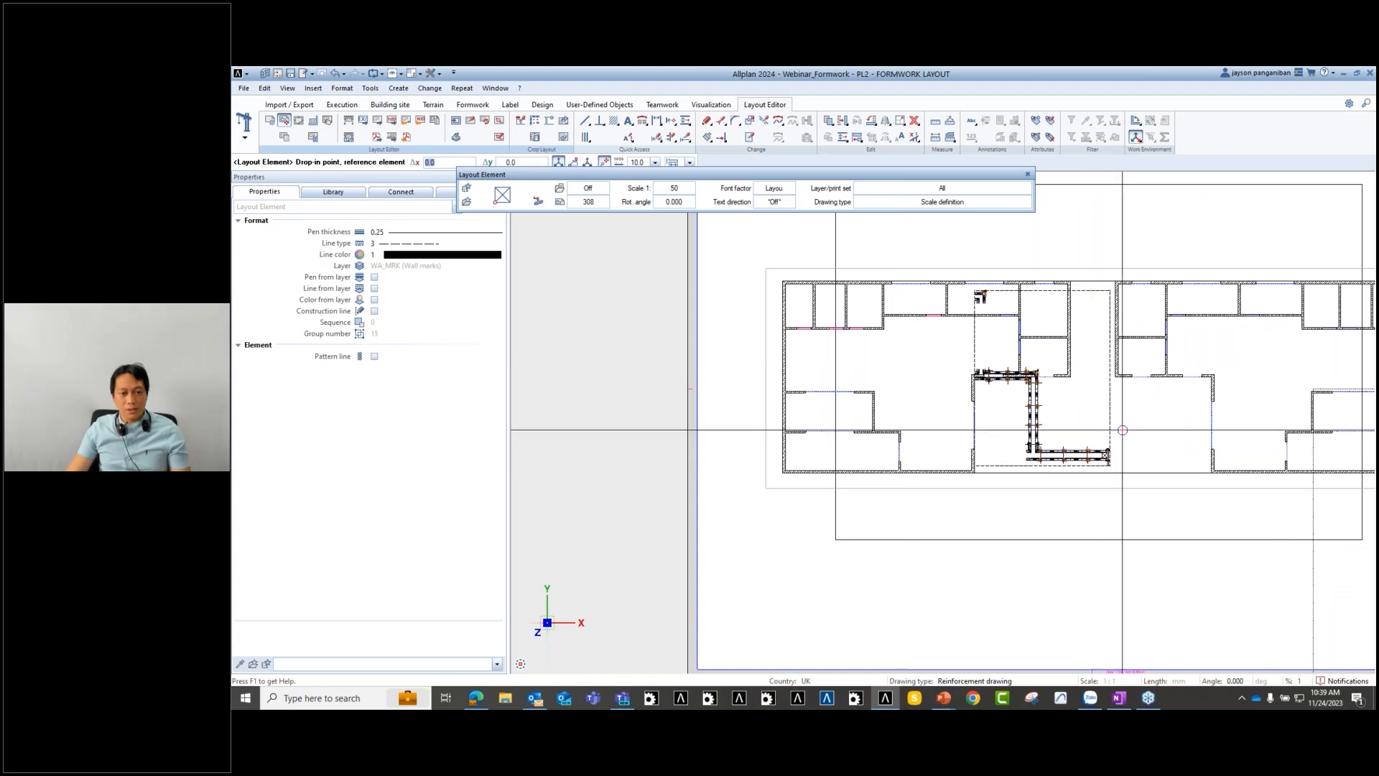
scroll(995, 331, "up", 1)
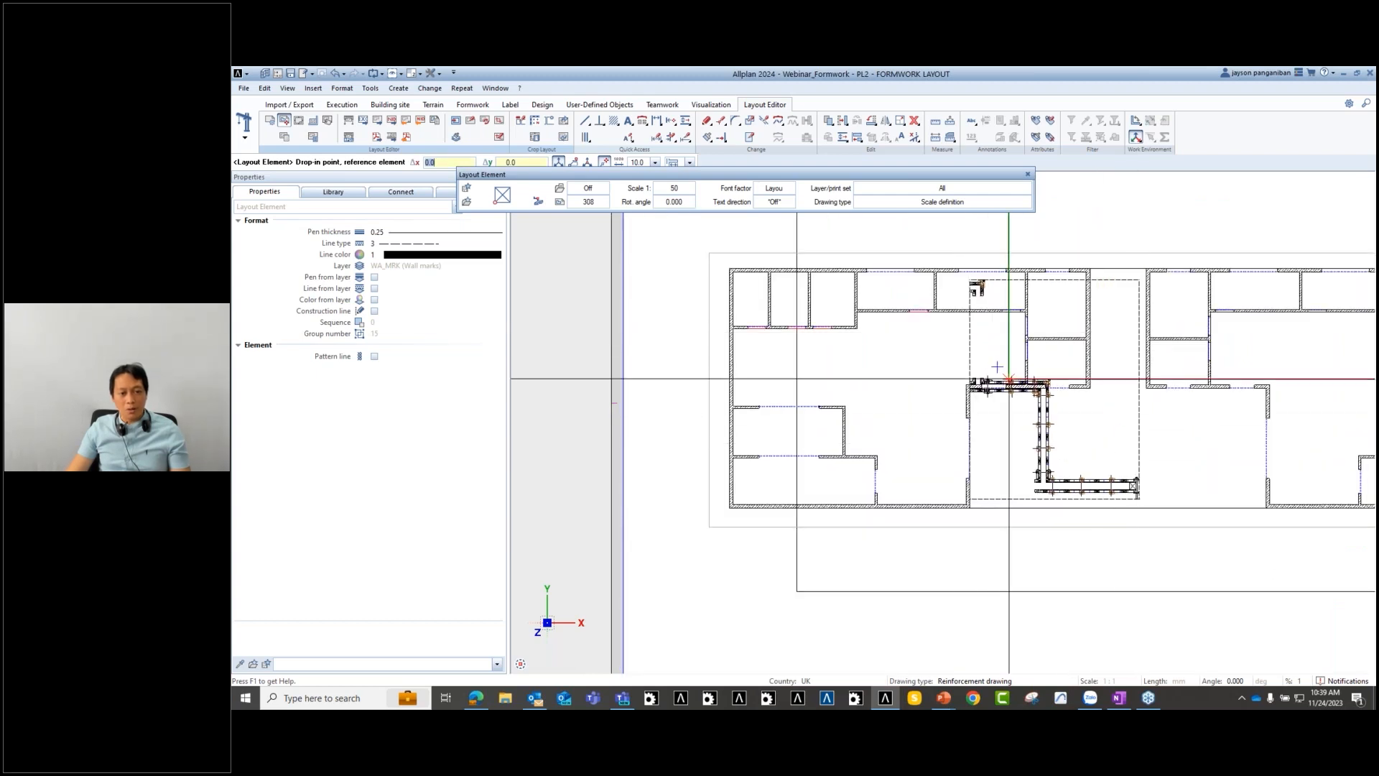
middle_click_drag(1131, 558, 1052, 568)
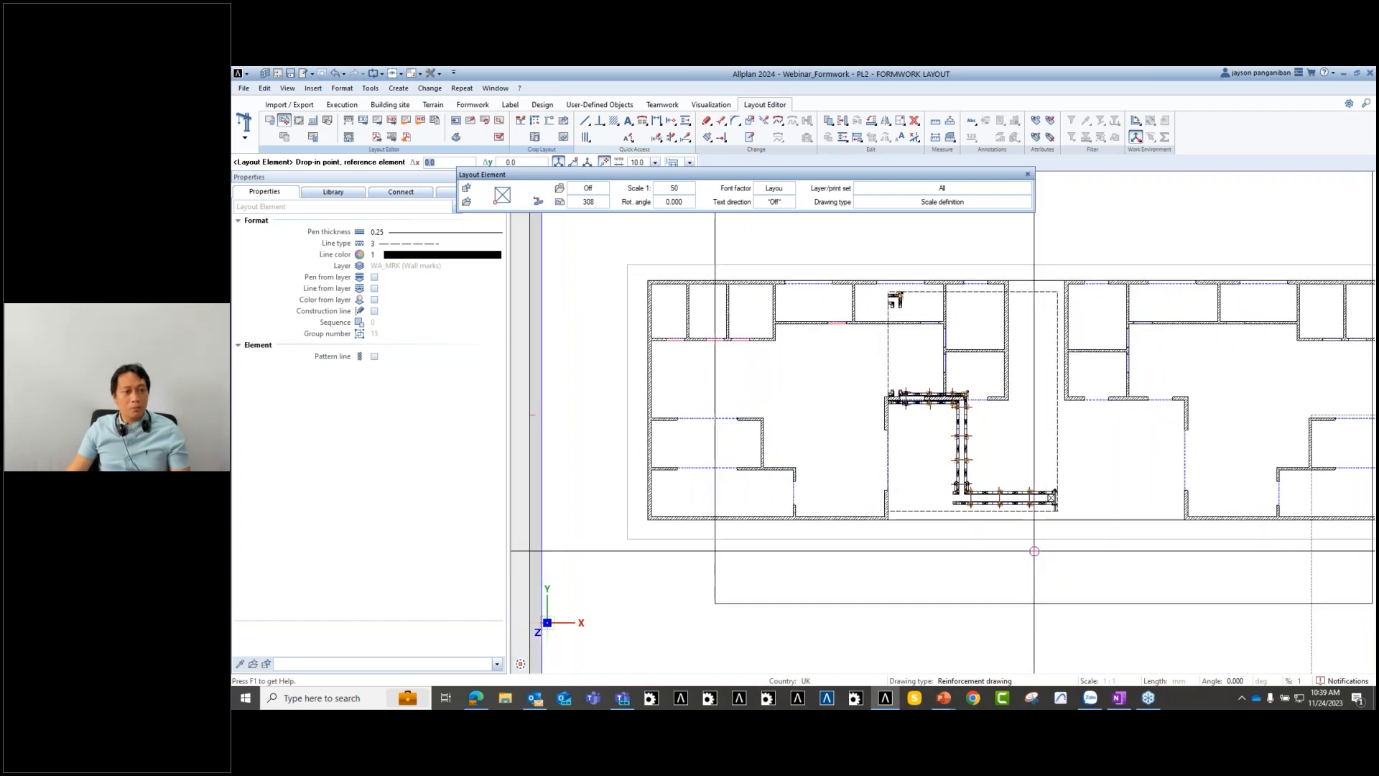
scroll(830, 459, "down", 1)
key("Escape")
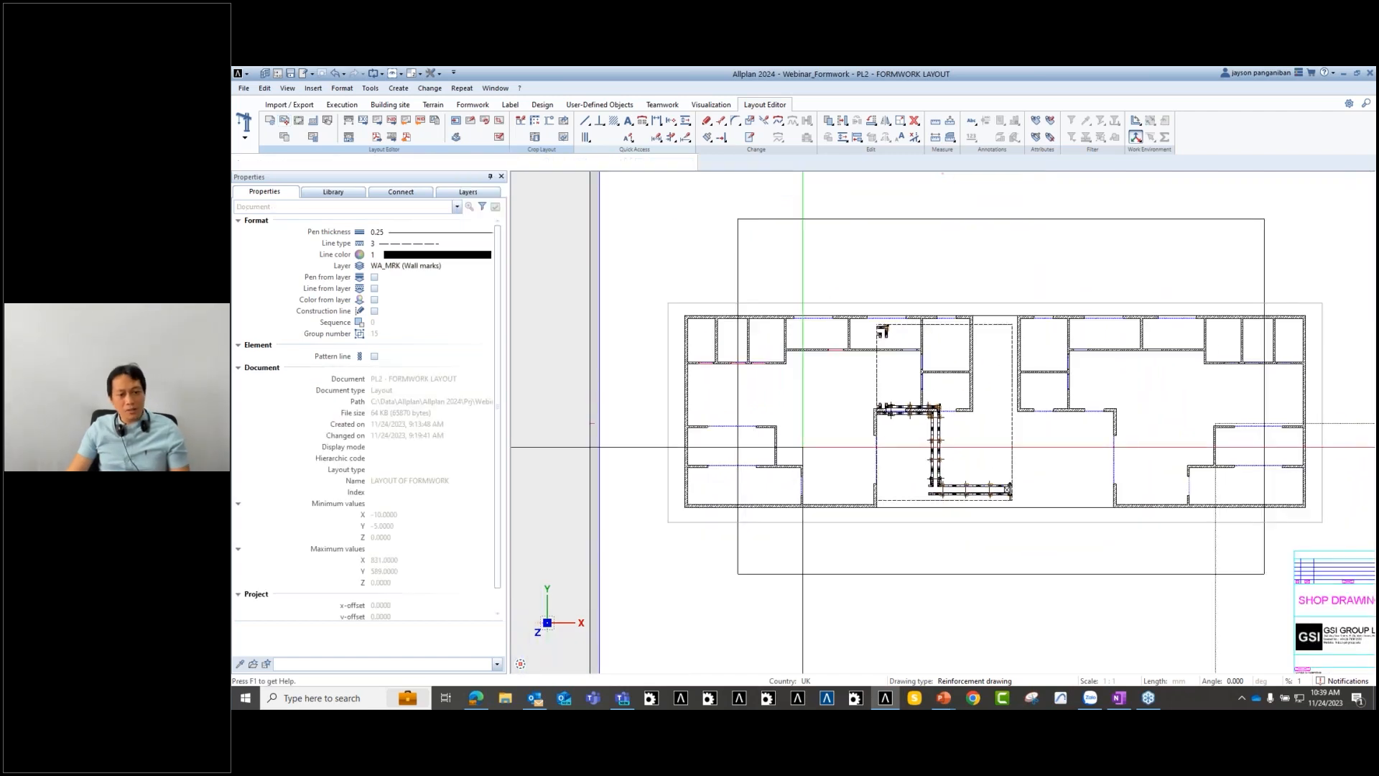
key("ctrl+z")
left_click(285, 121)
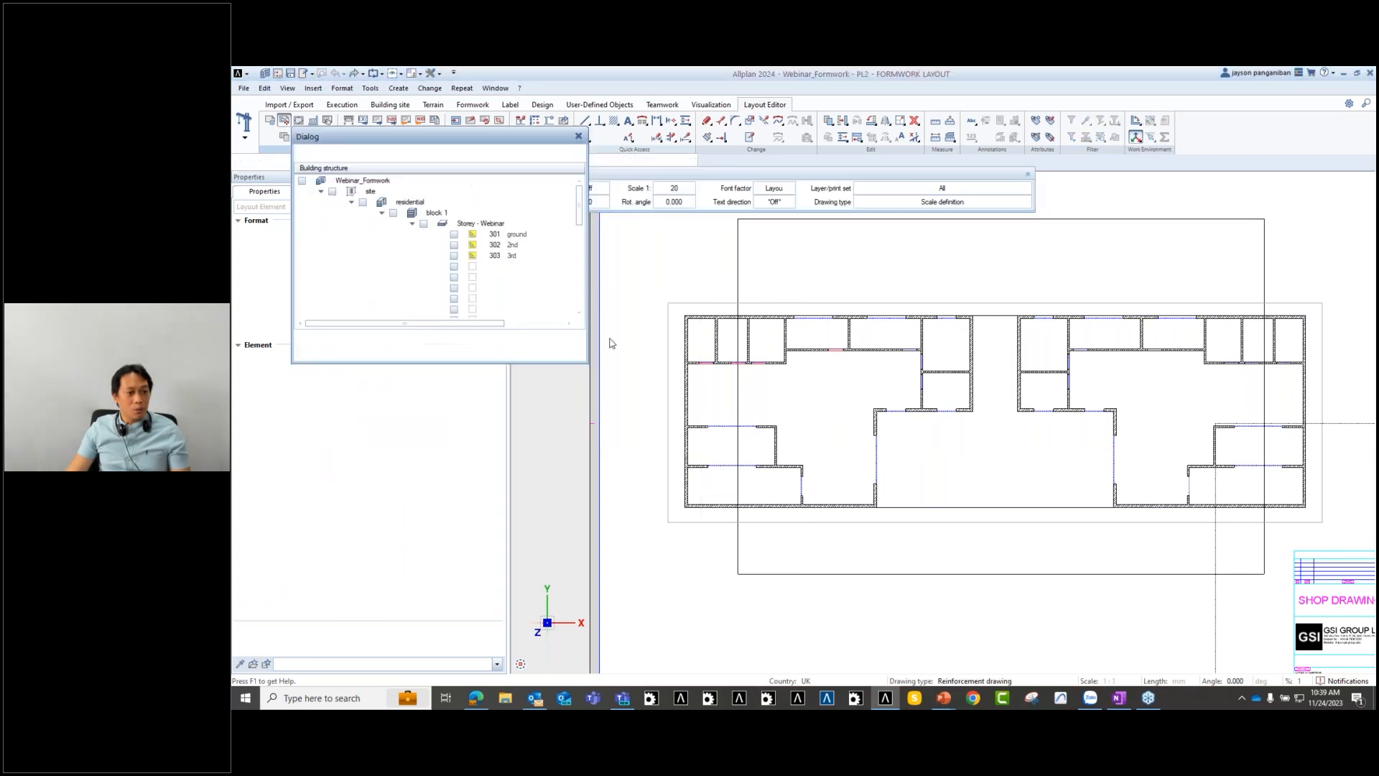
left_click(454, 300)
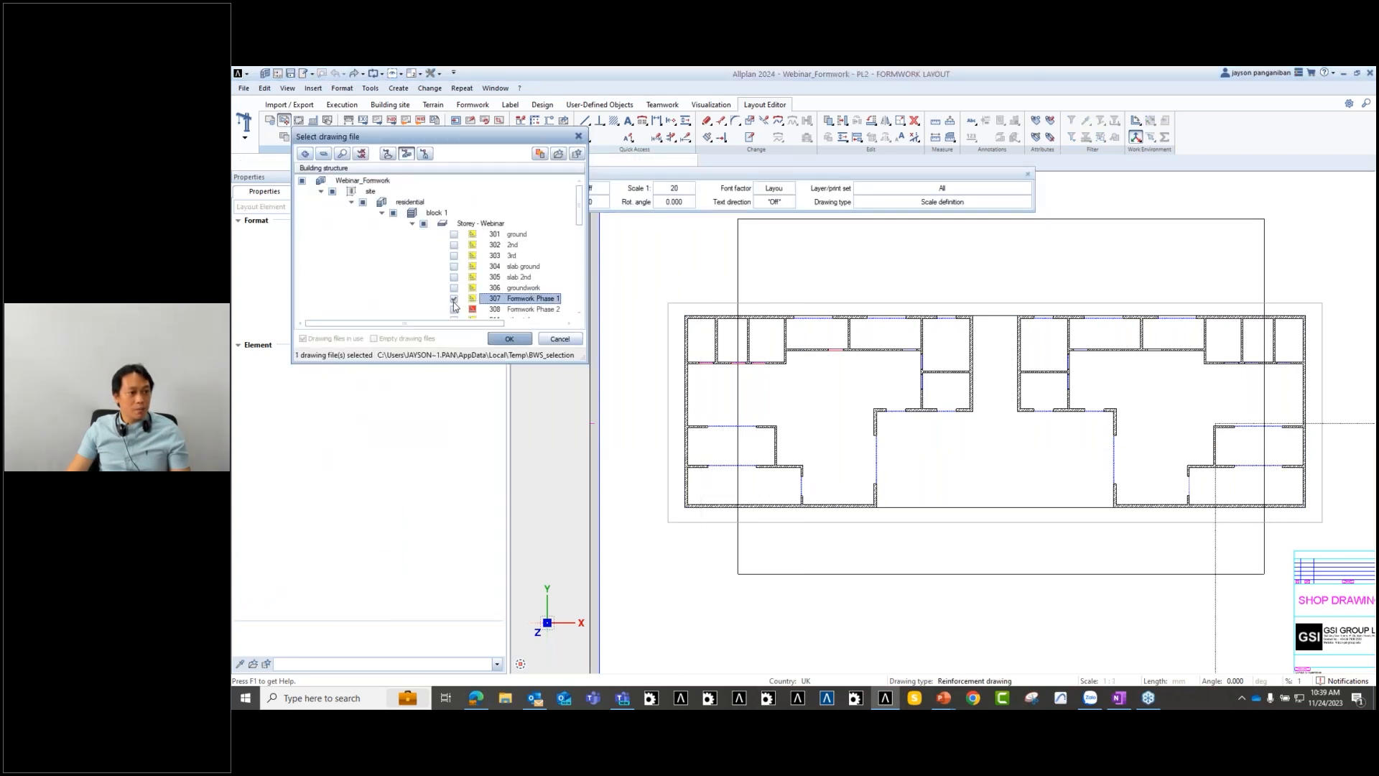
left_click(454, 311)
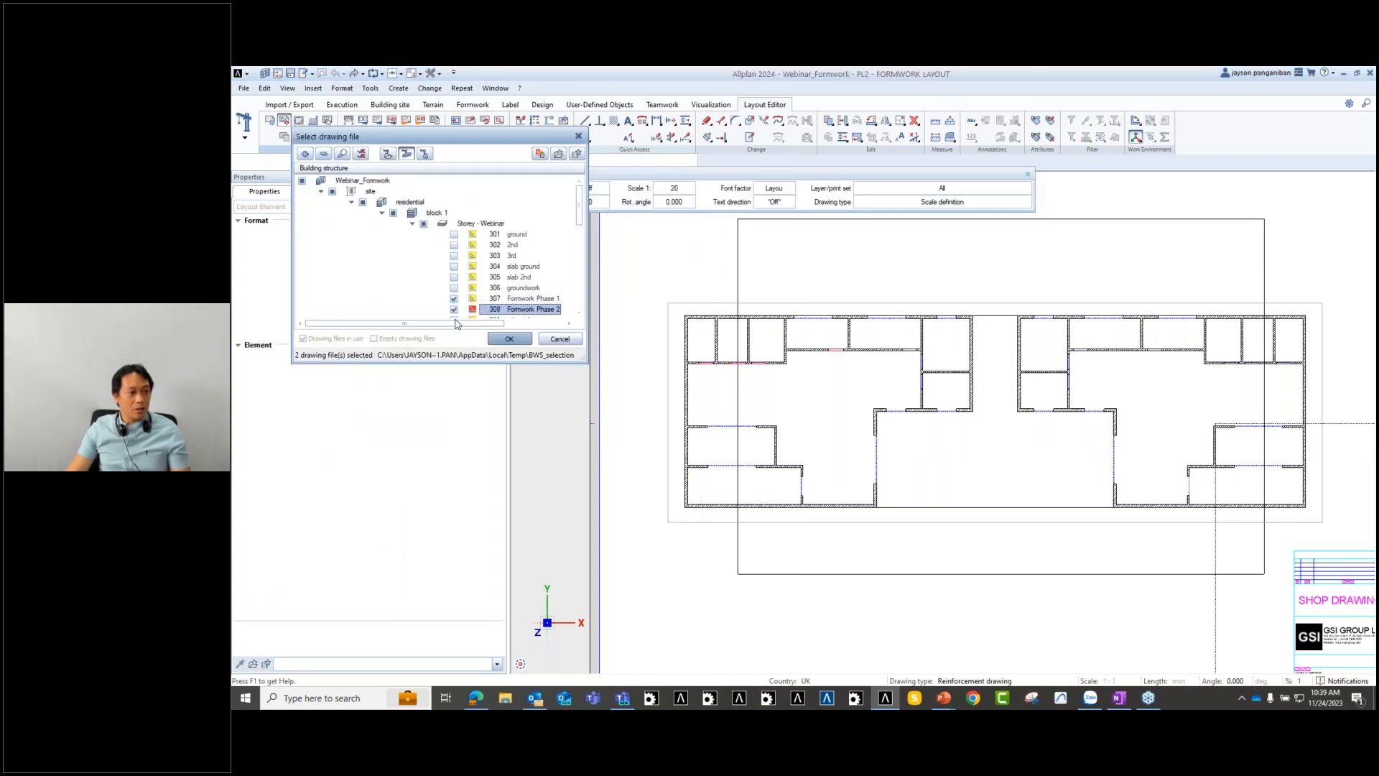
left_click(509, 338)
left_click(674, 188)
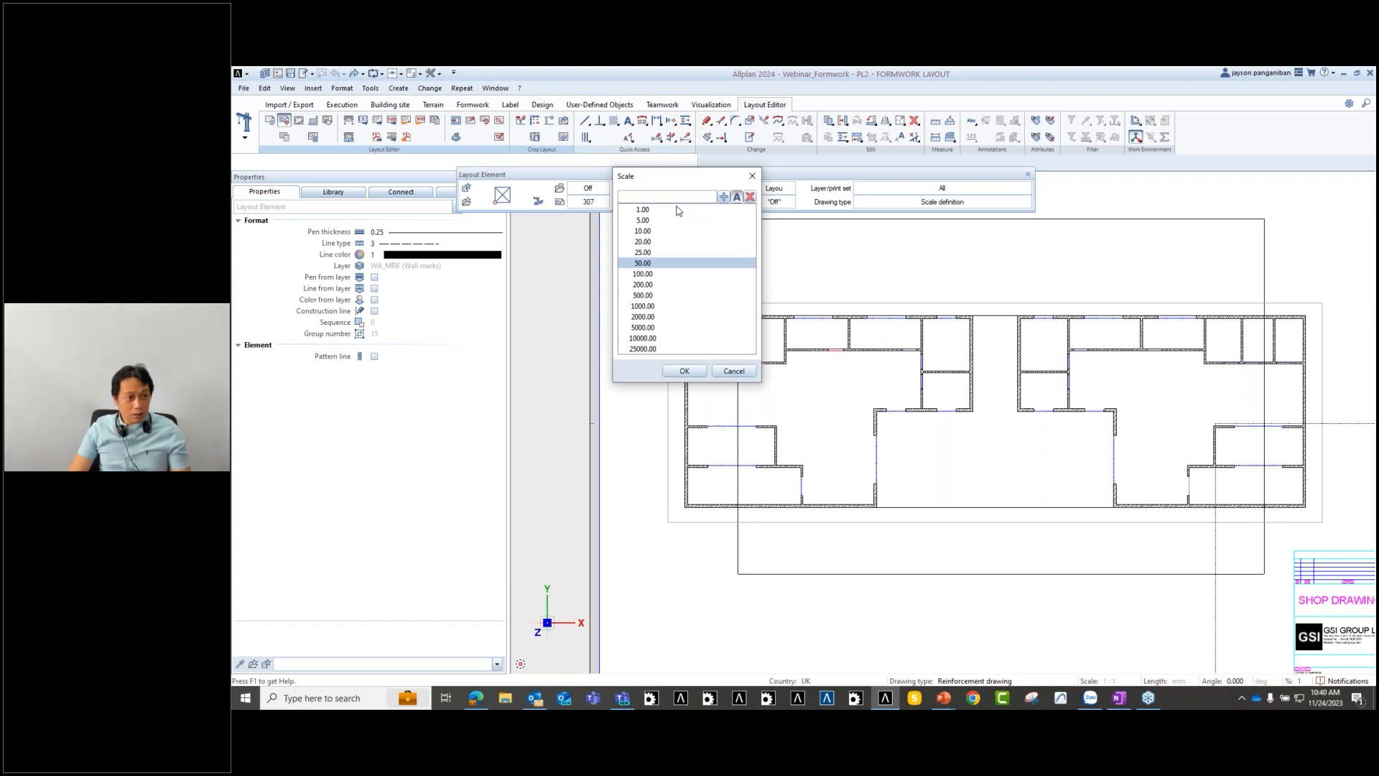
type("100")
key("Return")
scroll(711, 489, "down", 4)
scroll(724, 505, "up", 5)
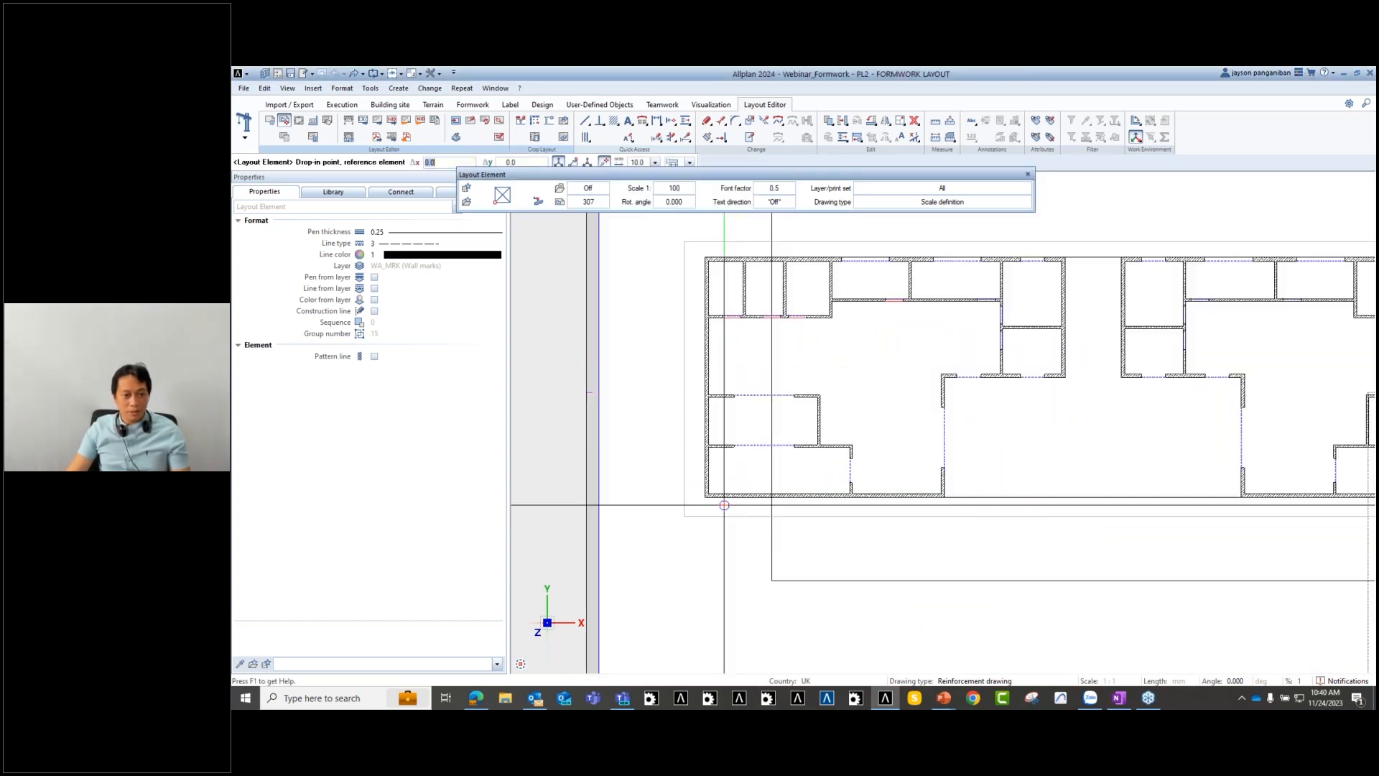
left_click(725, 504)
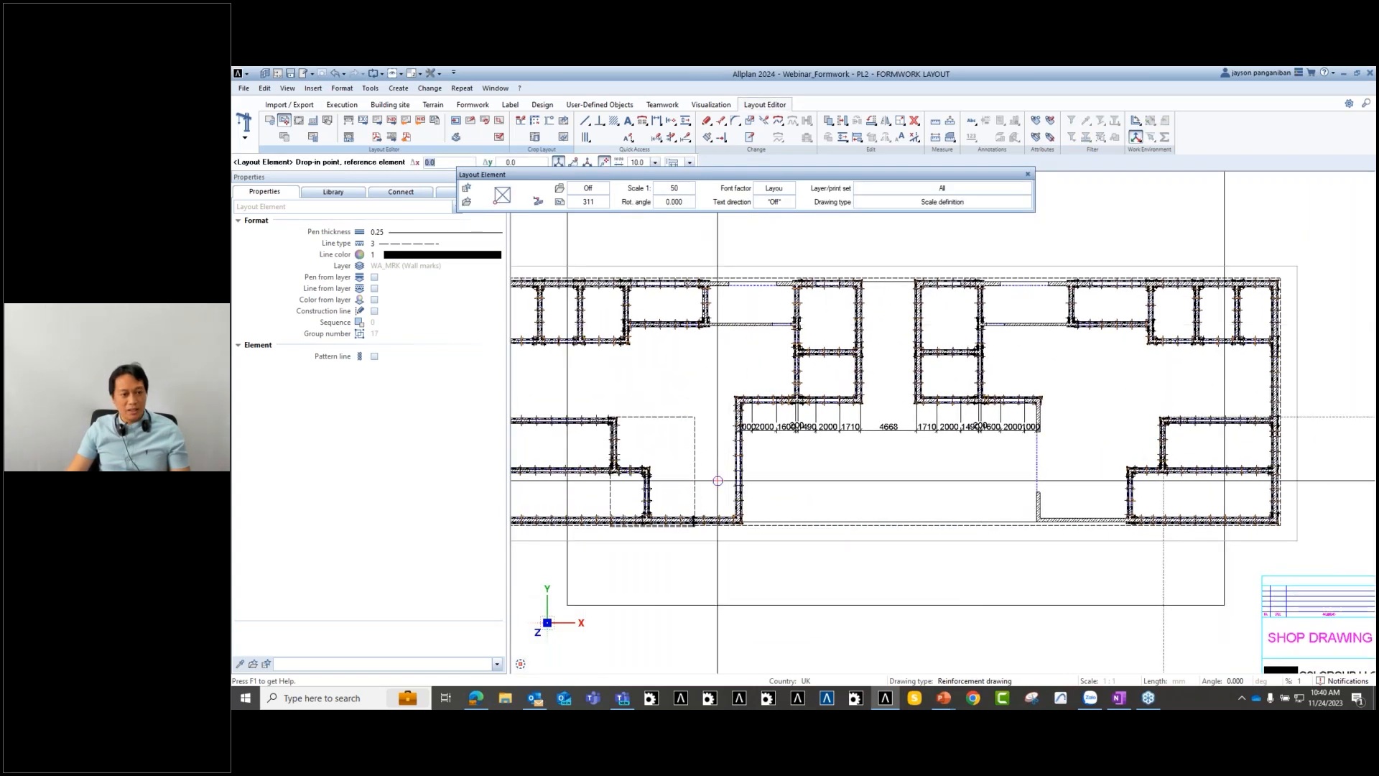
middle_click_drag(722, 483, 866, 460)
scroll(991, 523, "down", 3)
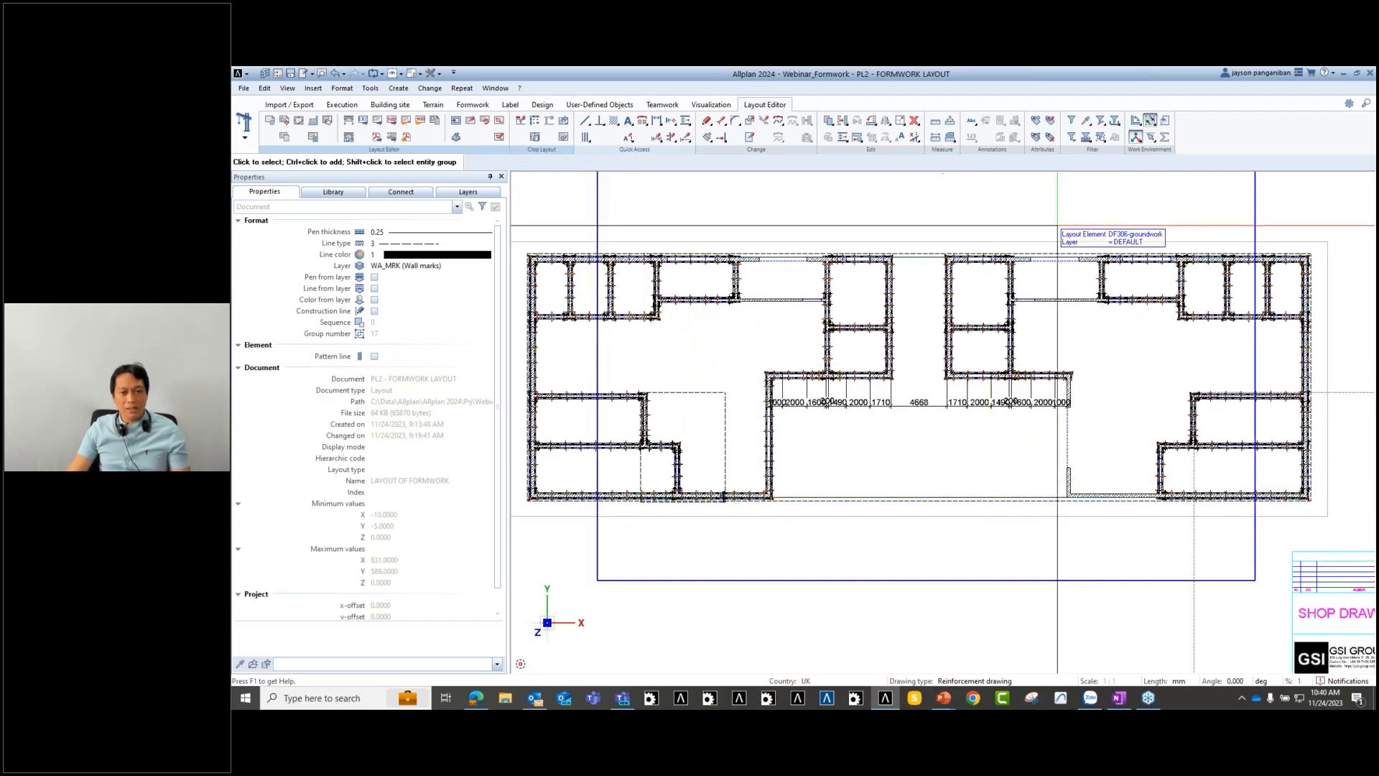
left_click_drag(1087, 218, 1327, 521)
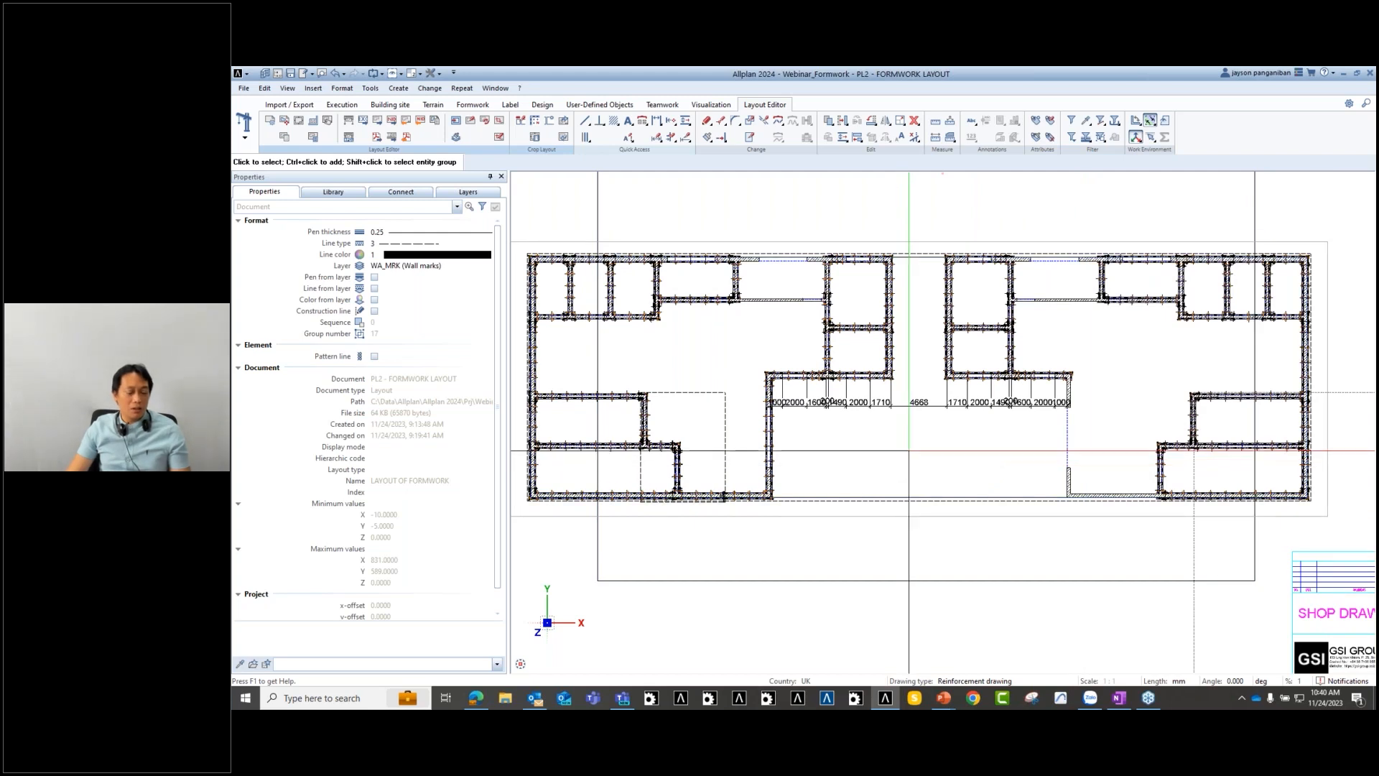
scroll(1056, 291, "down", 3)
scroll(1057, 291, "up", 2)
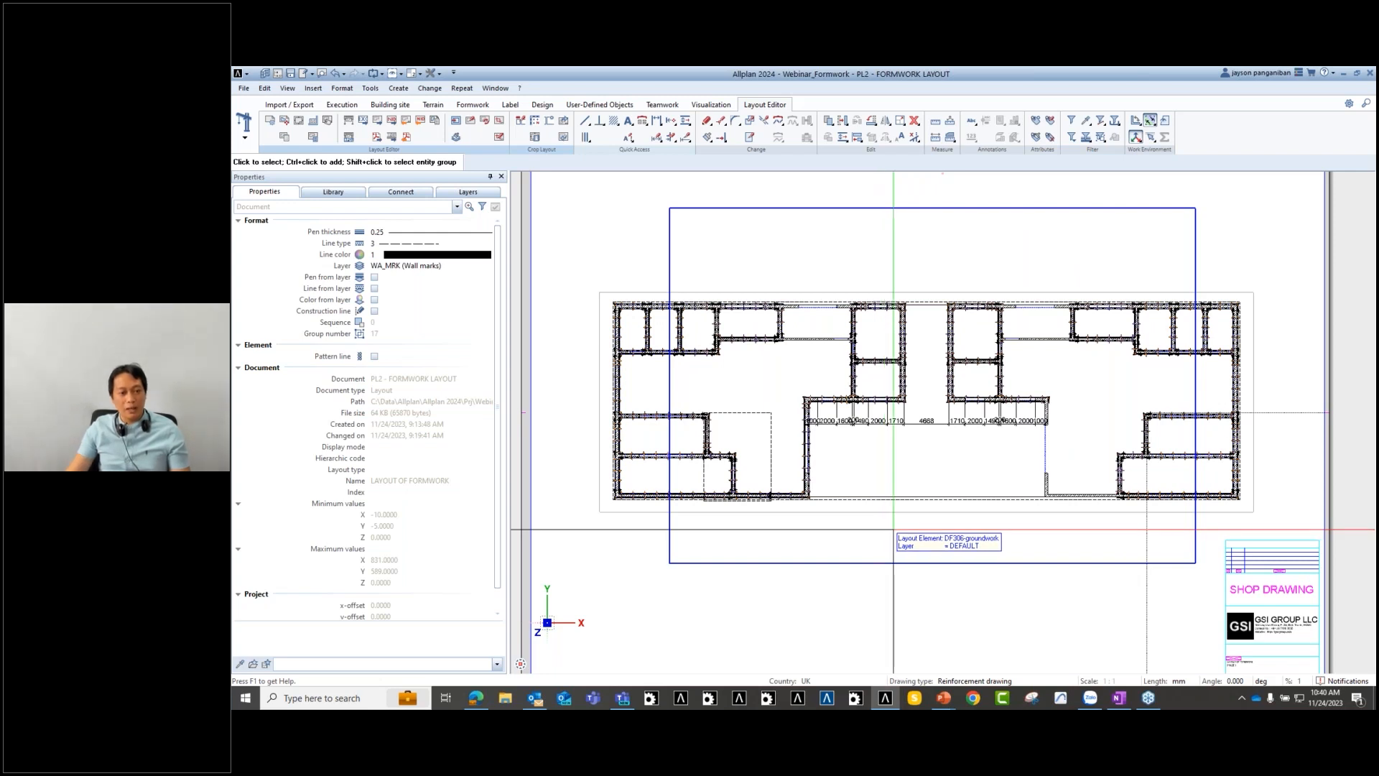
middle_click_drag(885, 530, 947, 509)
key("ctrl+z")
middle_click_drag(684, 536, 700, 529)
scroll(848, 472, "up", 2)
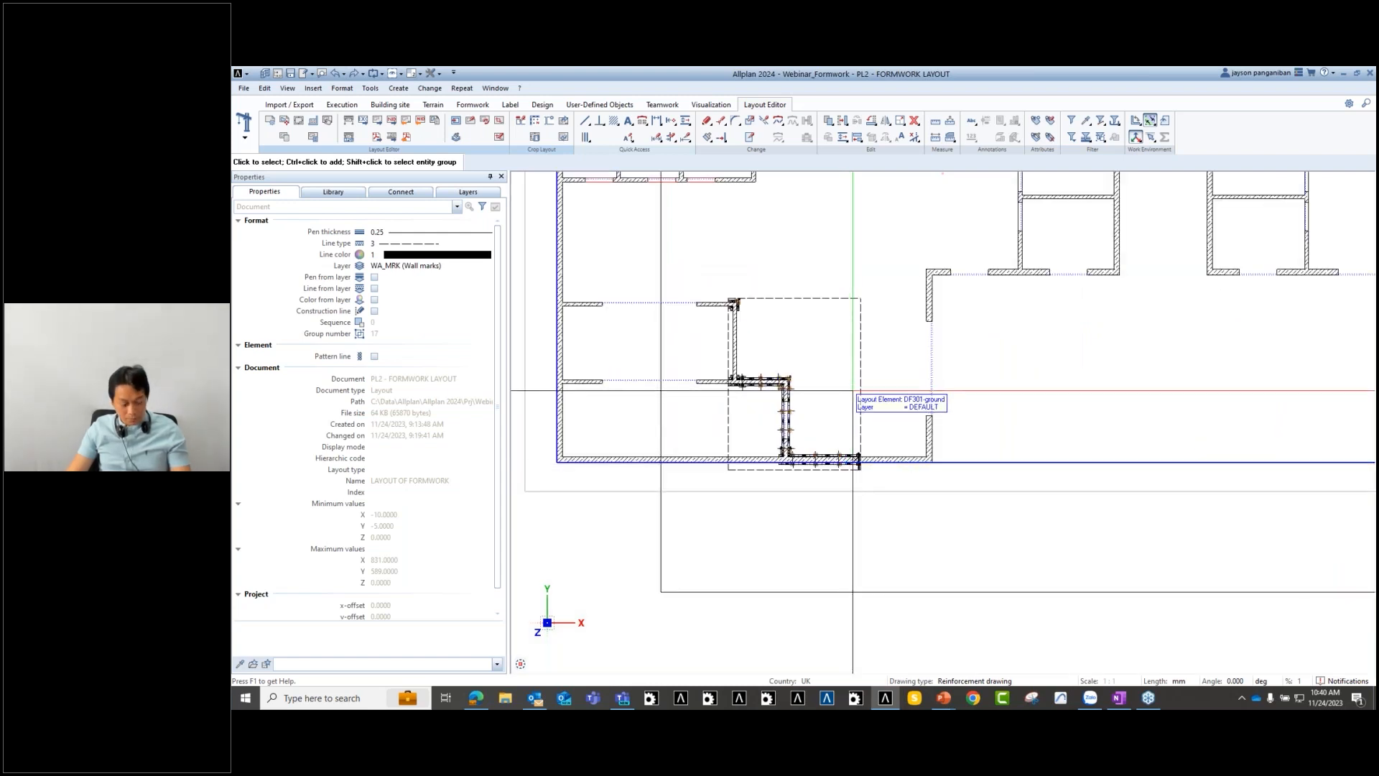
- Delete the DF301 ground plan and DF307 Formwork Phase 1 layout elements
middle_click_drag(853, 390, 984, 379)
key("Delete")
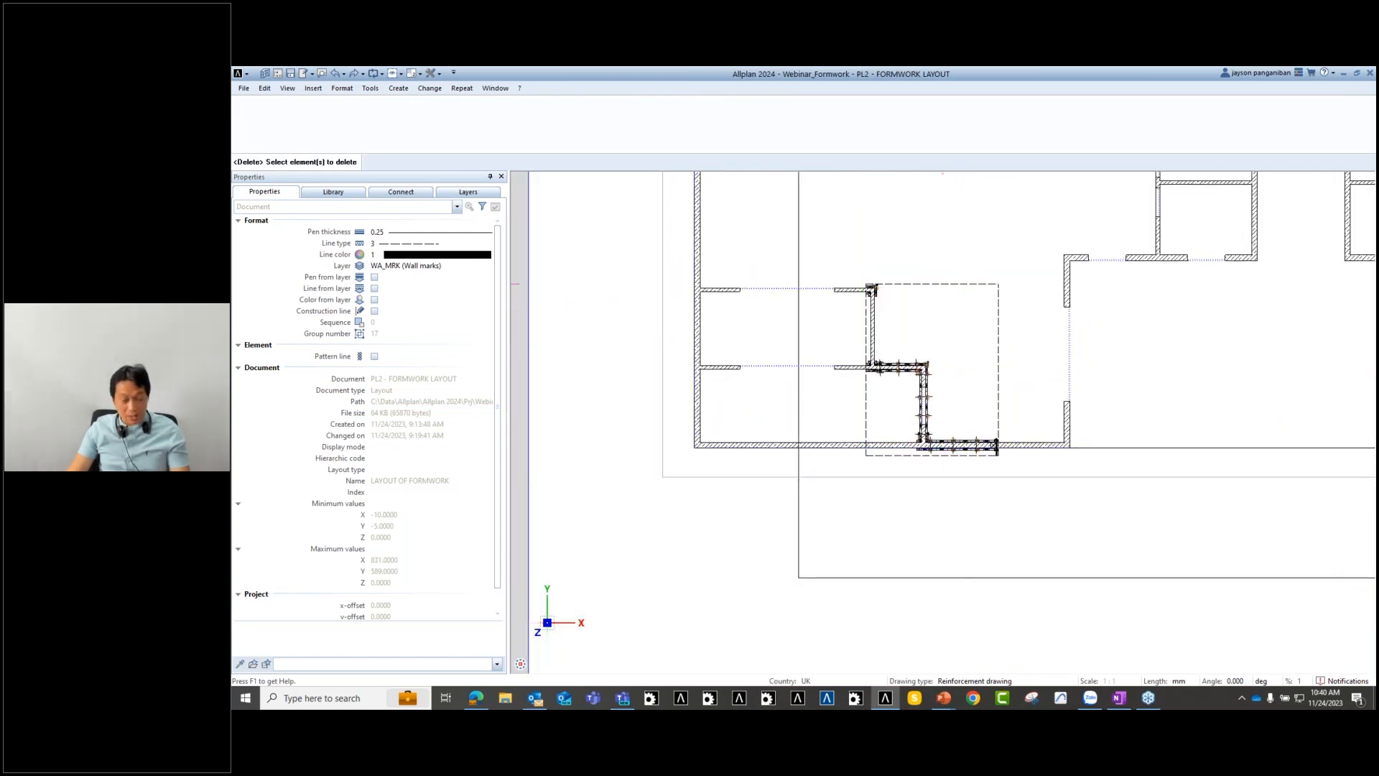
left_click(977, 354)
key("Escape")
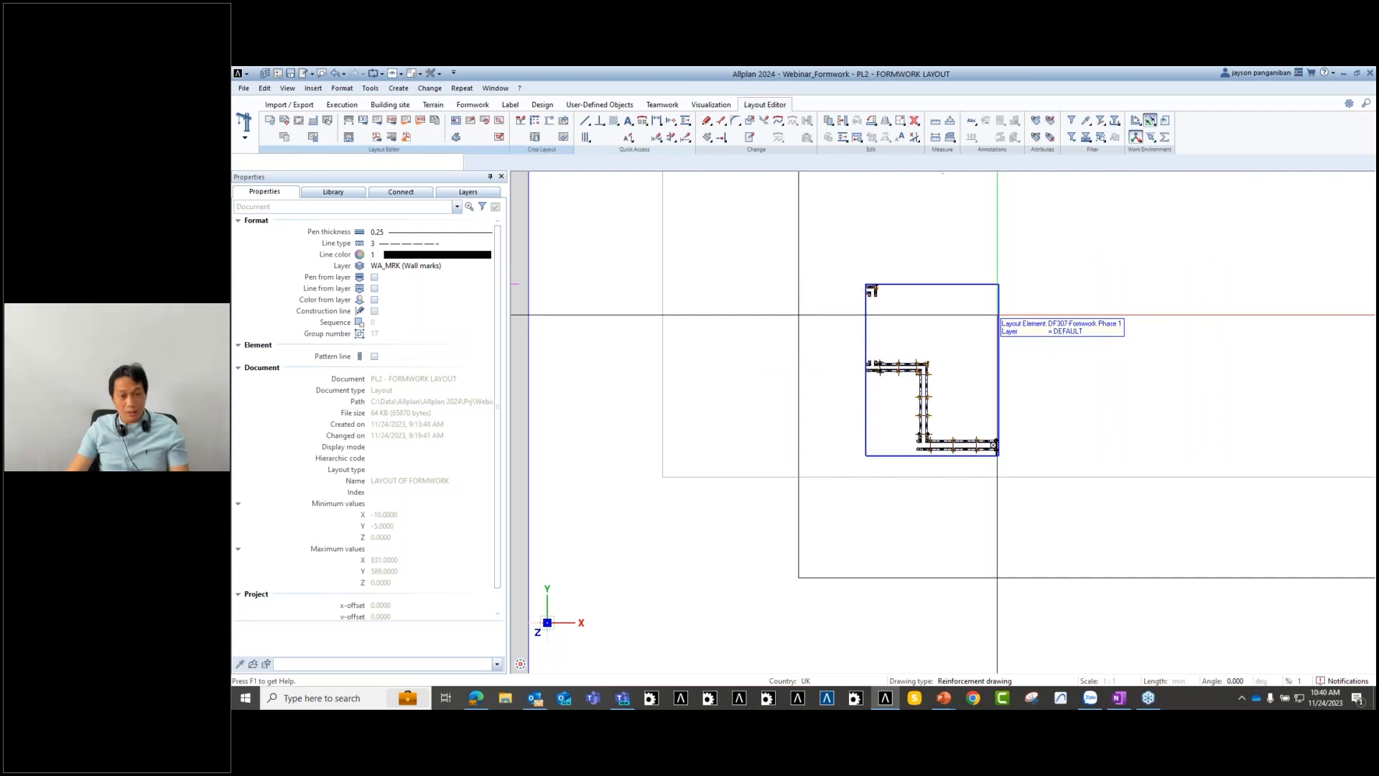
key("Delete")
left_click(998, 319)
key("Escape")
- Place drawing 308 Formwork Phase 2 on the sheet at scale 1:100
left_click(286, 121)
left_click(397, 106)
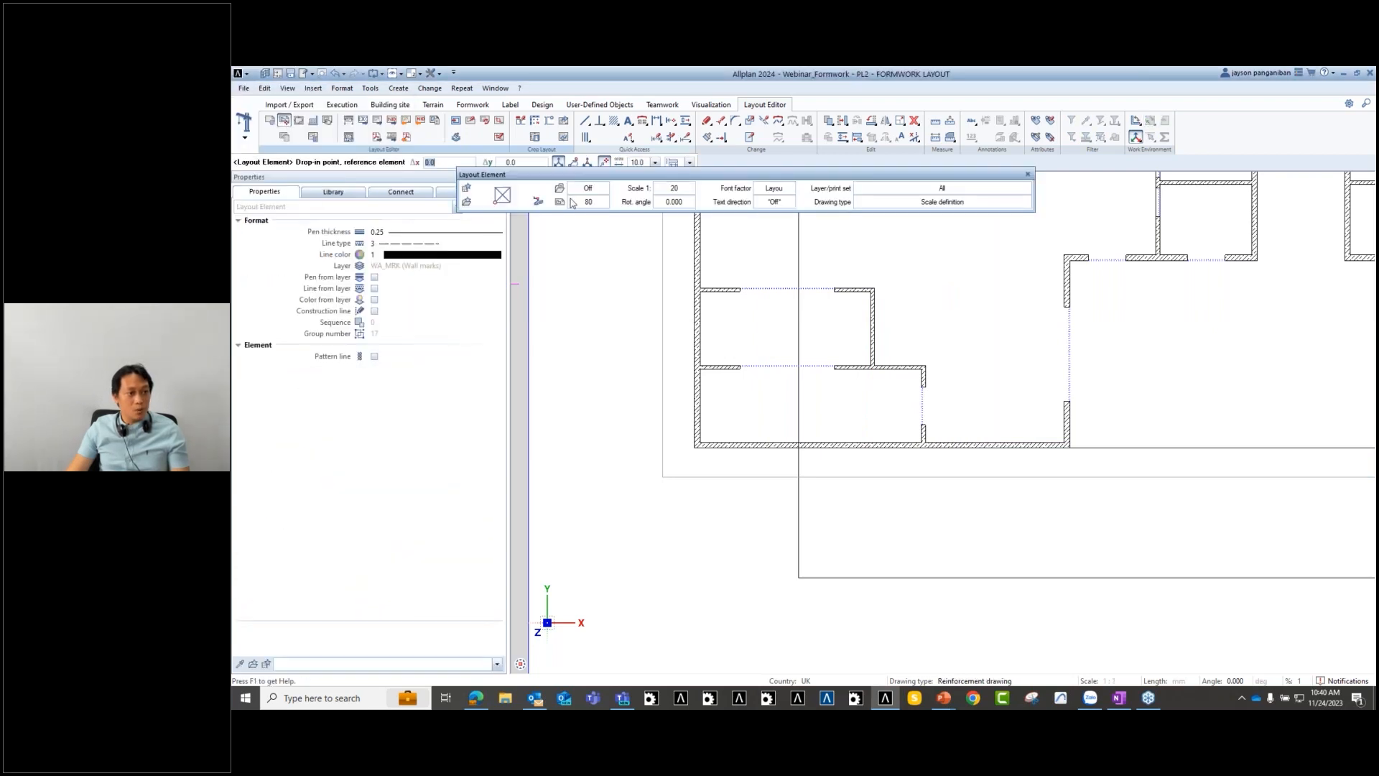
left_click(561, 202)
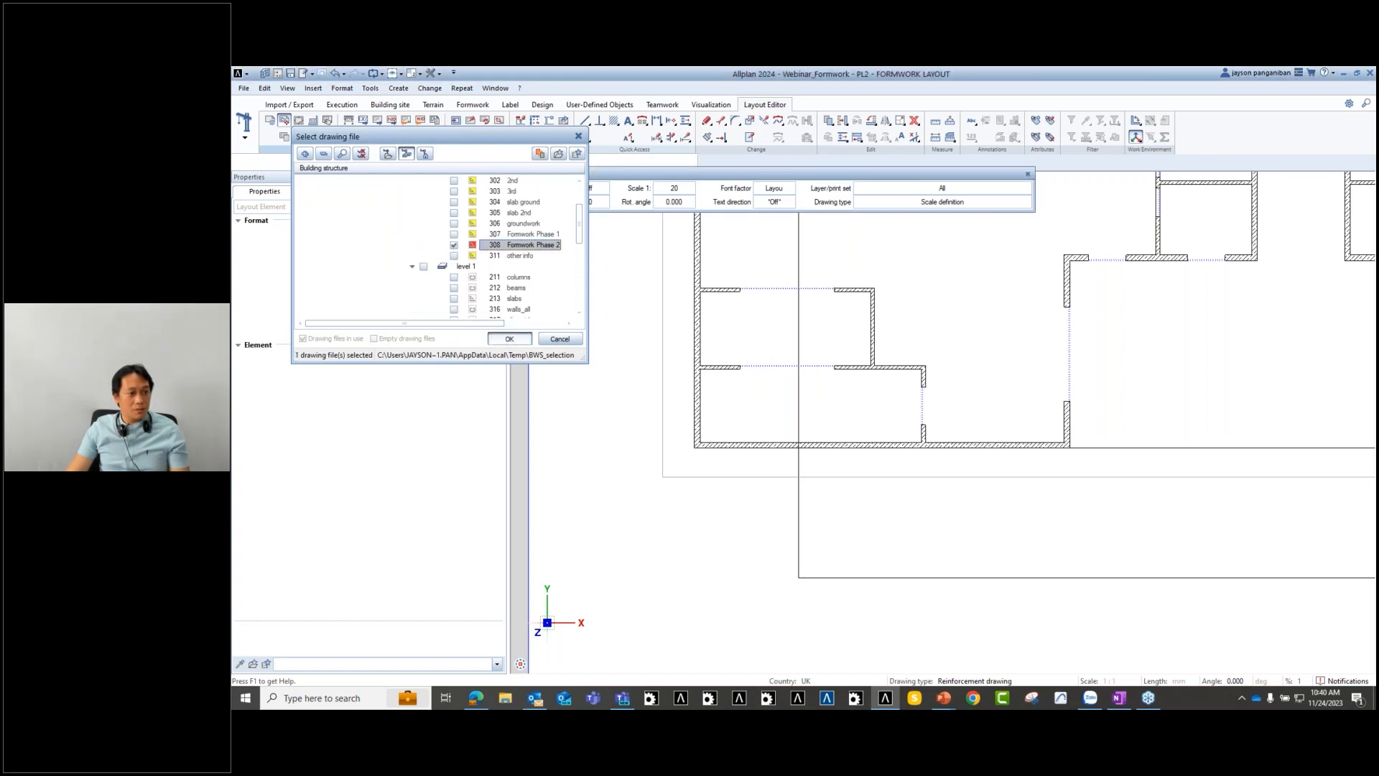
left_click(505, 339)
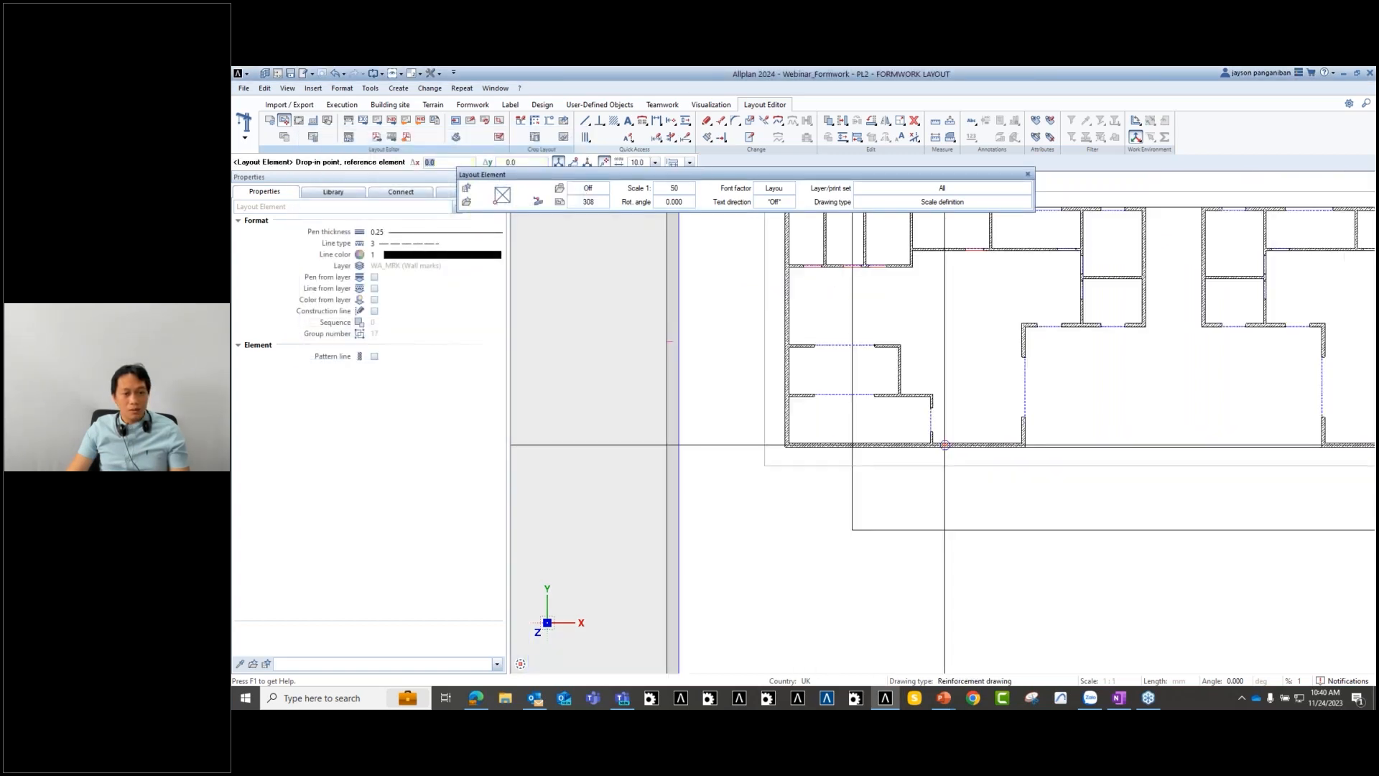
left_click(1051, 447)
left_click(683, 188)
type("100")
key("Return")
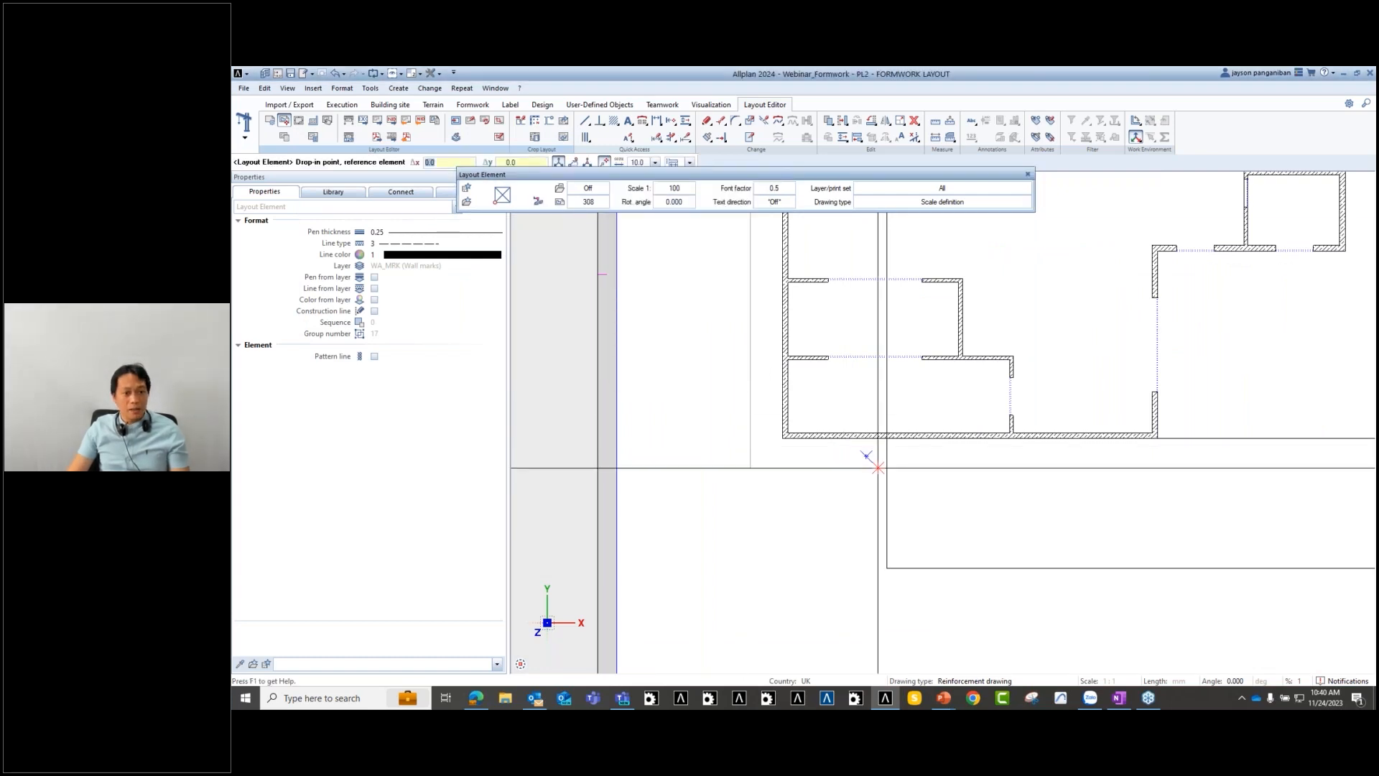
scroll(869, 455, "down", 5)
scroll(1027, 381, "up", 1)
scroll(1027, 381, "up", 3)
key("Escape")
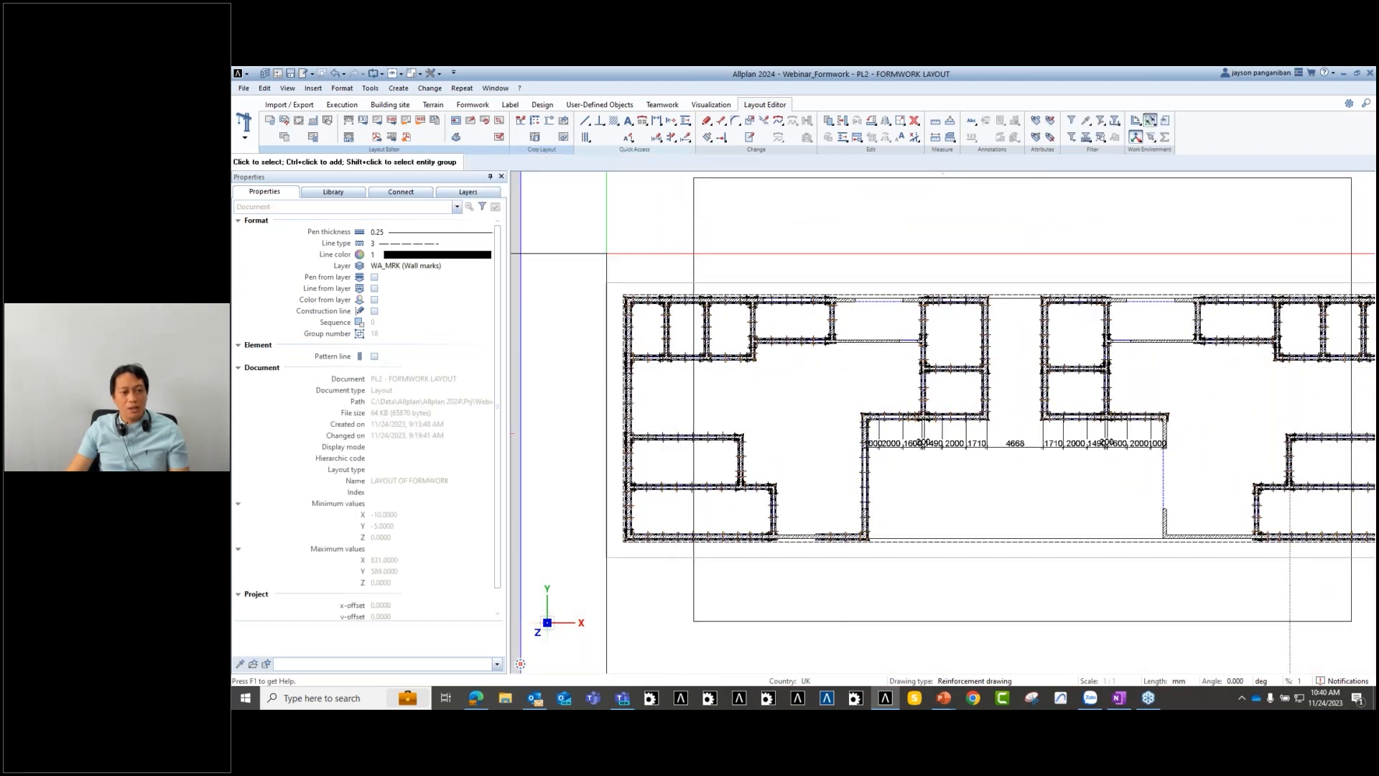
middle_click_drag(1160, 521, 1024, 510)
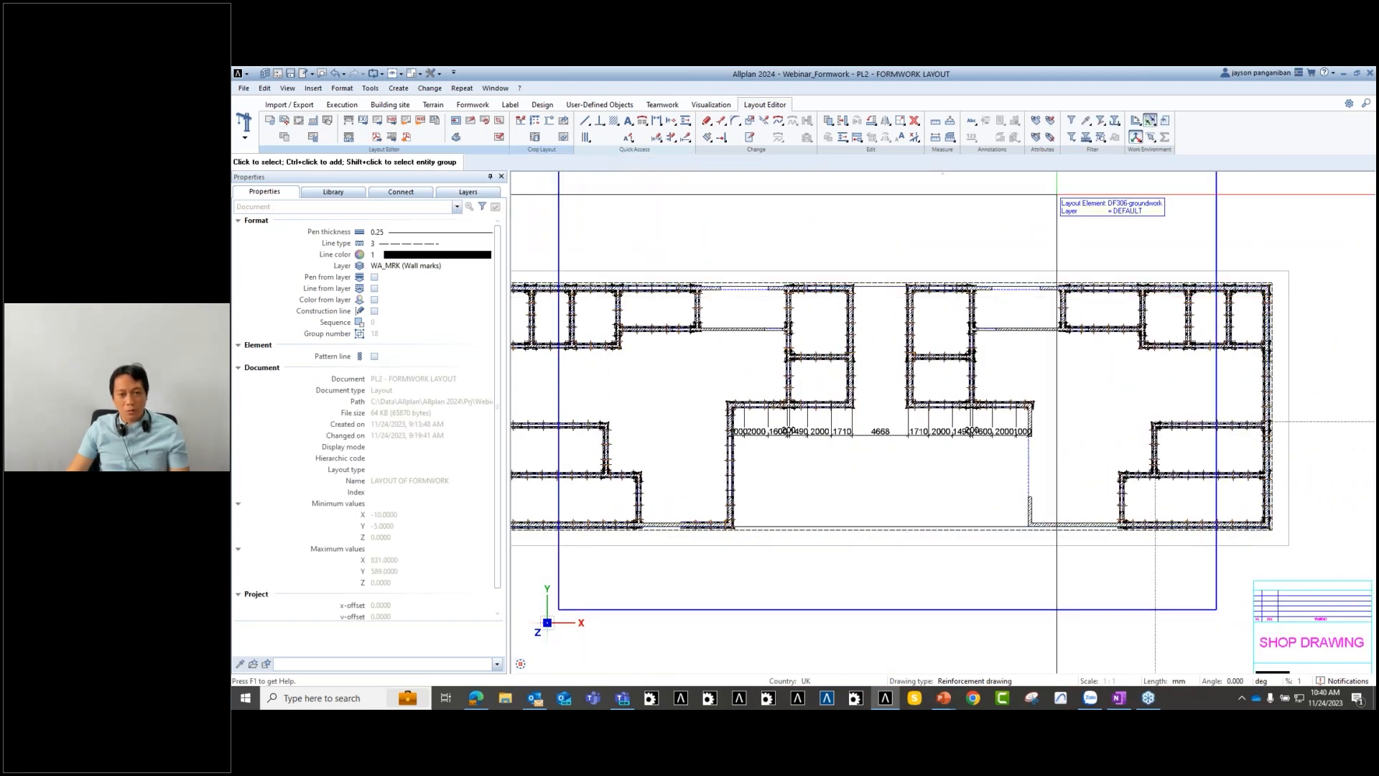
middle_click_drag(937, 524, 1048, 491)
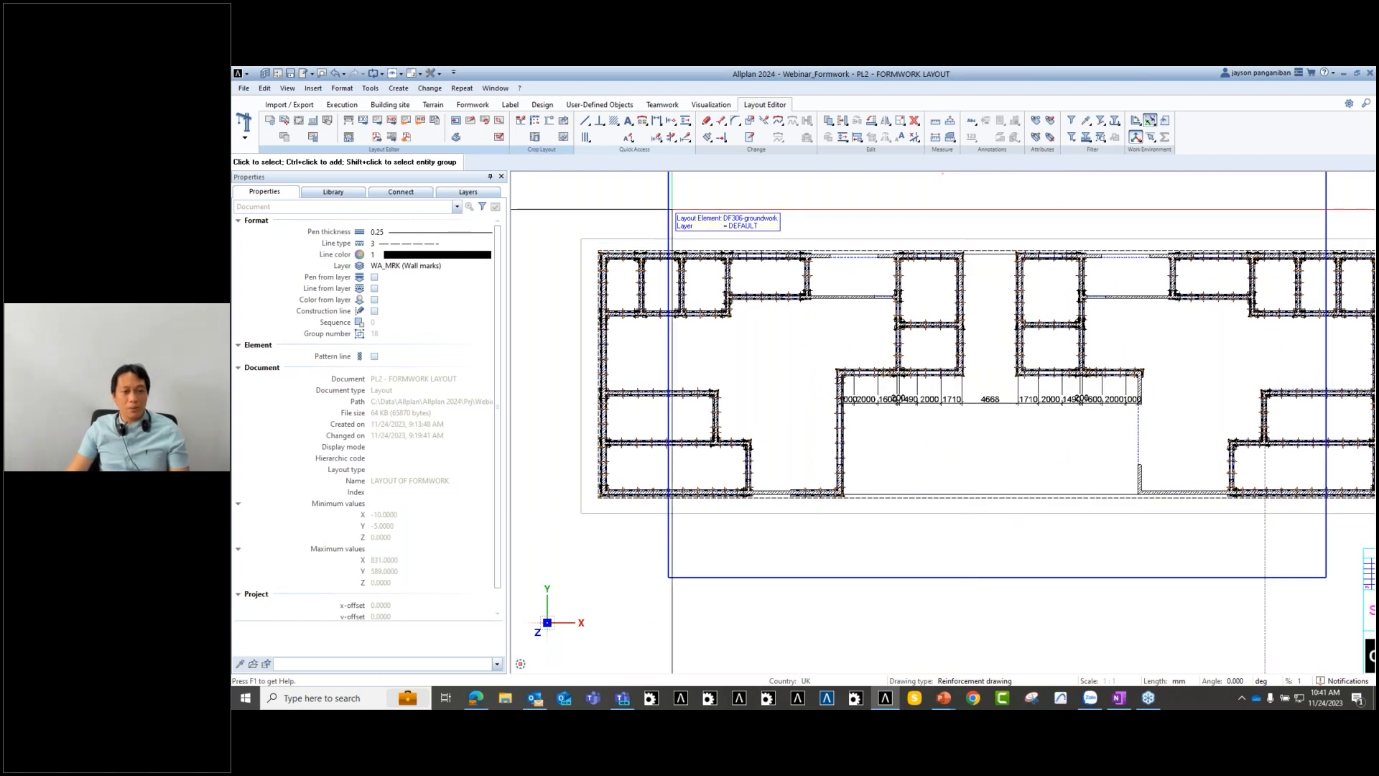
mouse_move(1050, 477)
middle_mouse_down()
mouse_move(948, 453)
mouse_move(960, 453)
middle_mouse_up()
middle_click_drag(760, 538, 948, 500)
scroll(949, 501, "down", 1)
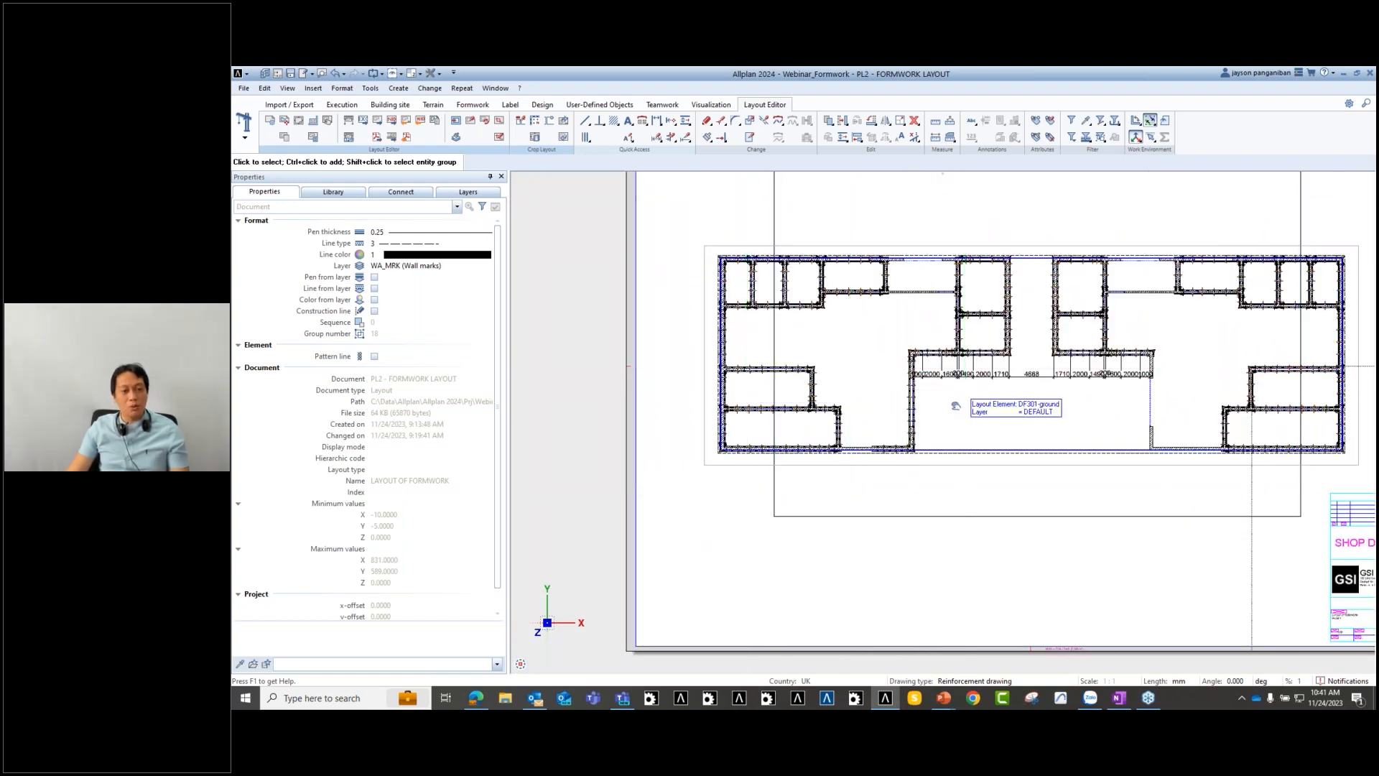
middle_click_drag(955, 403, 858, 435)
middle_click_drag(957, 535, 881, 404)
scroll(1175, 516, "up", 6)
scroll(1173, 533, "down", 8)
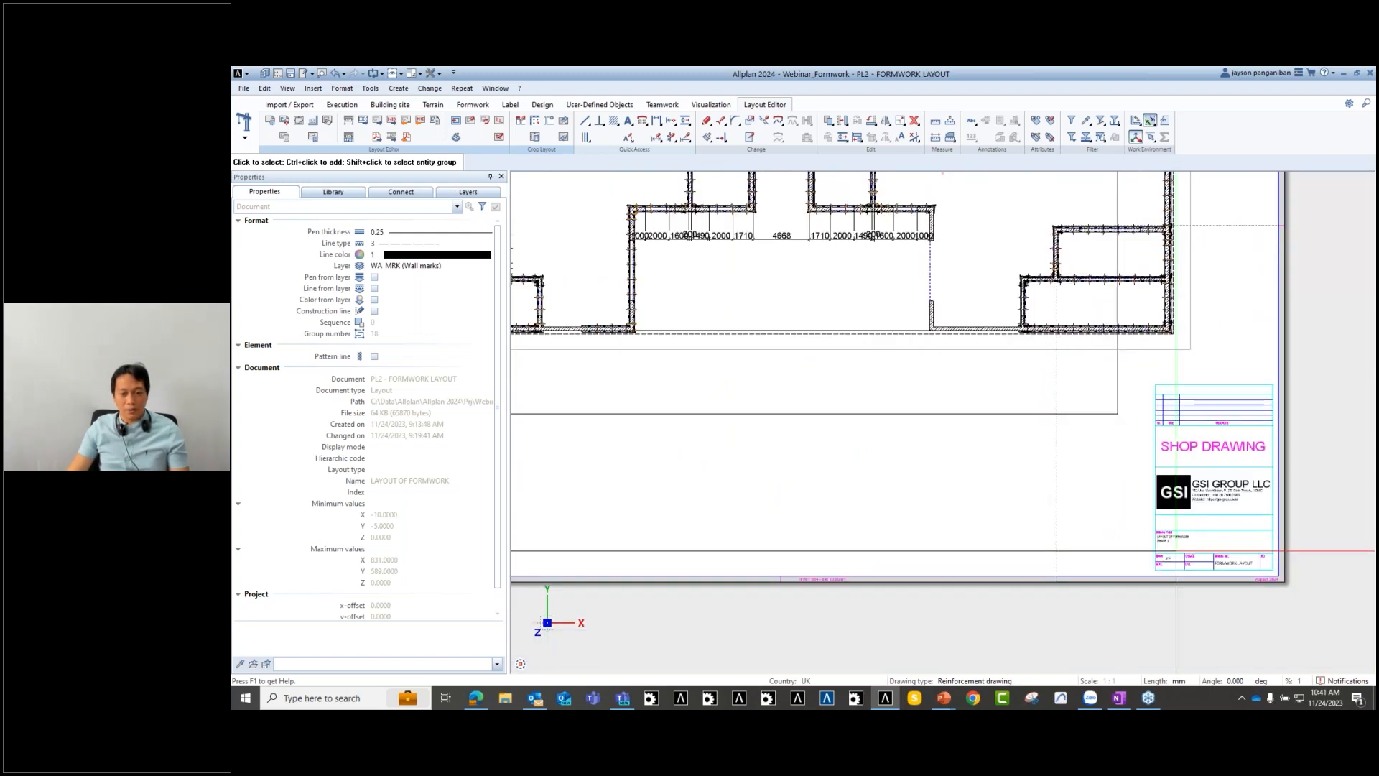
scroll(989, 455, "up", 3)
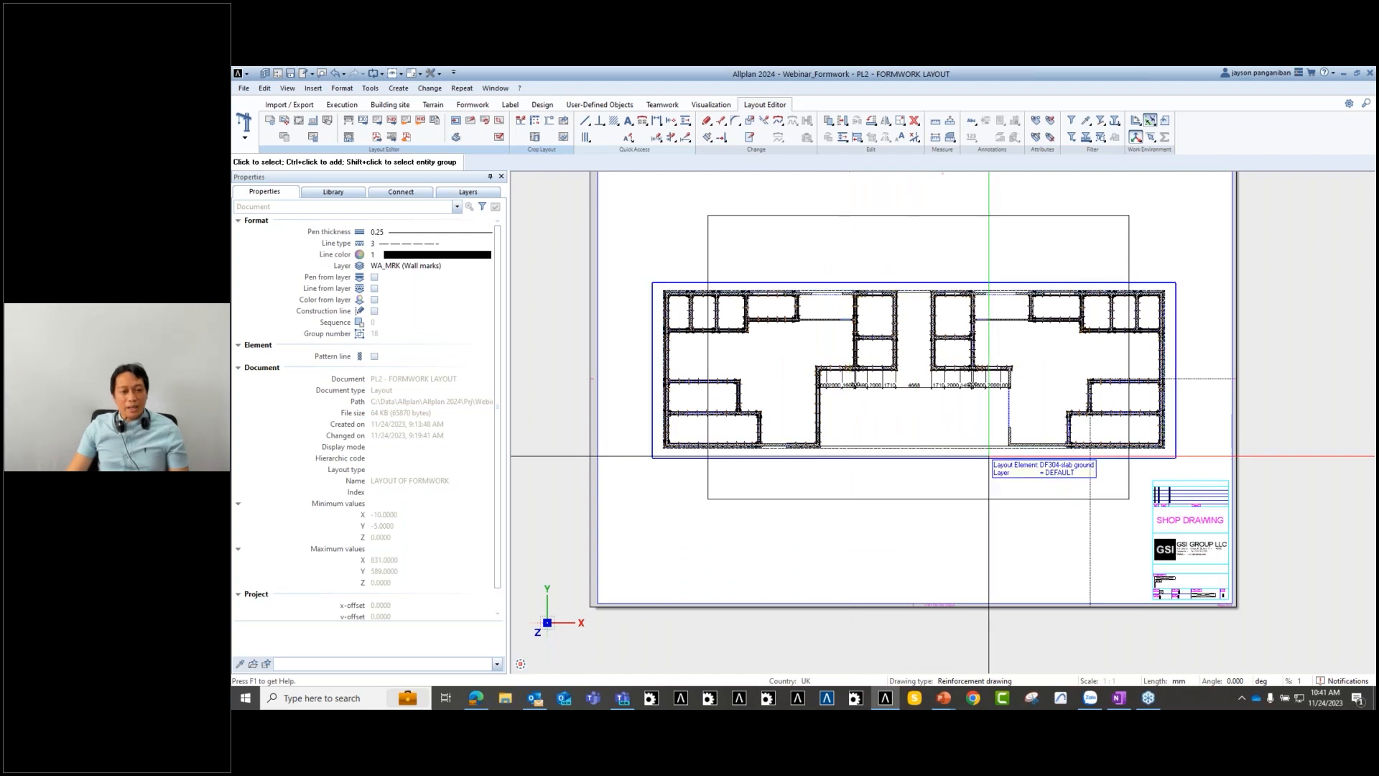